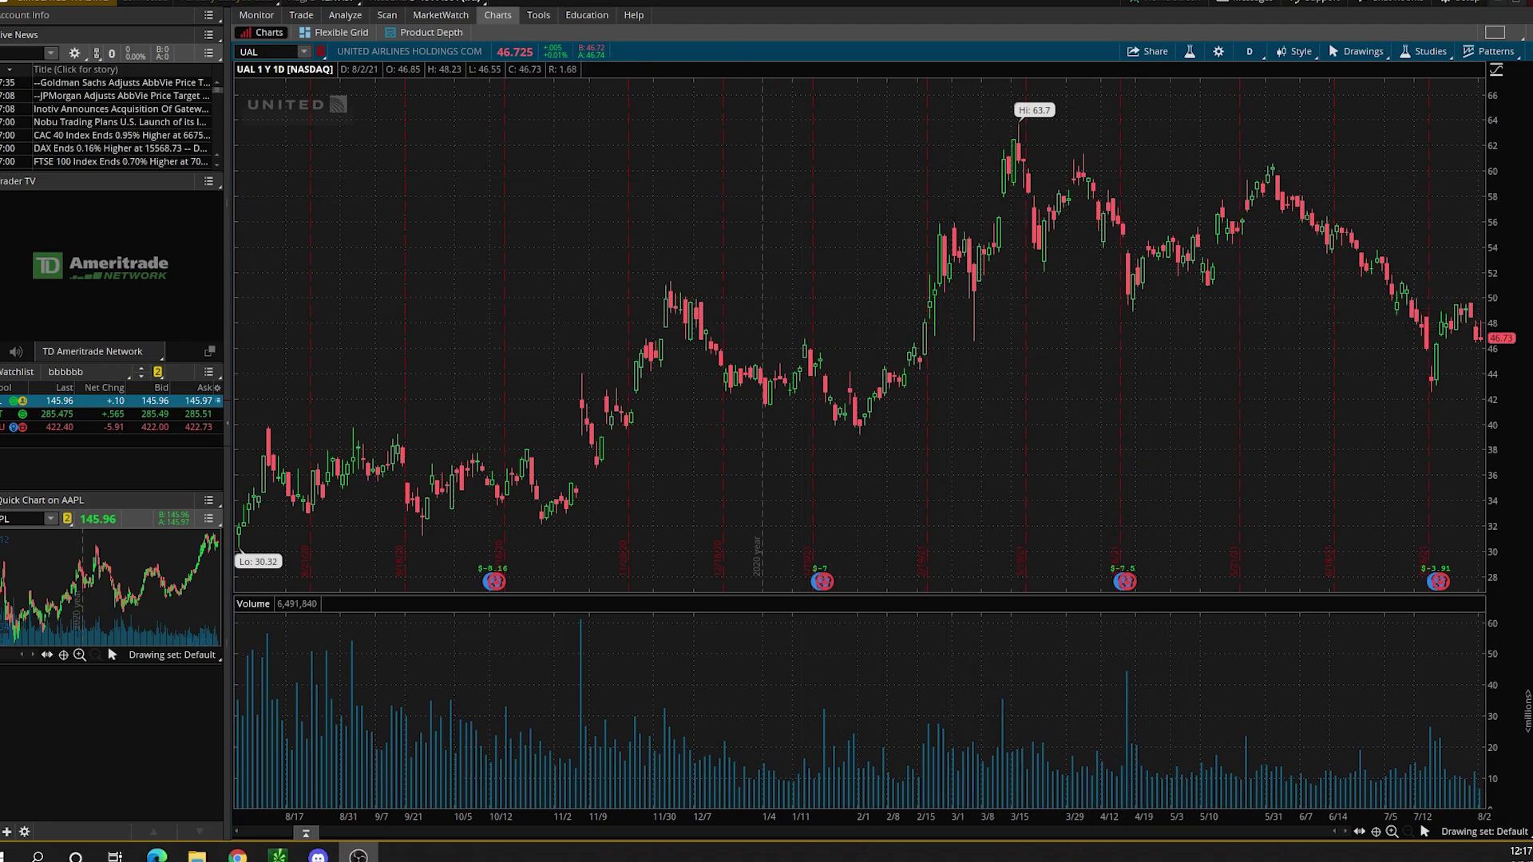
Look over the customized FCX chart window and the multi-chart FCX grid, ending back at the UAL daily chart
key("alt+Tab")
key("alt+Tab")
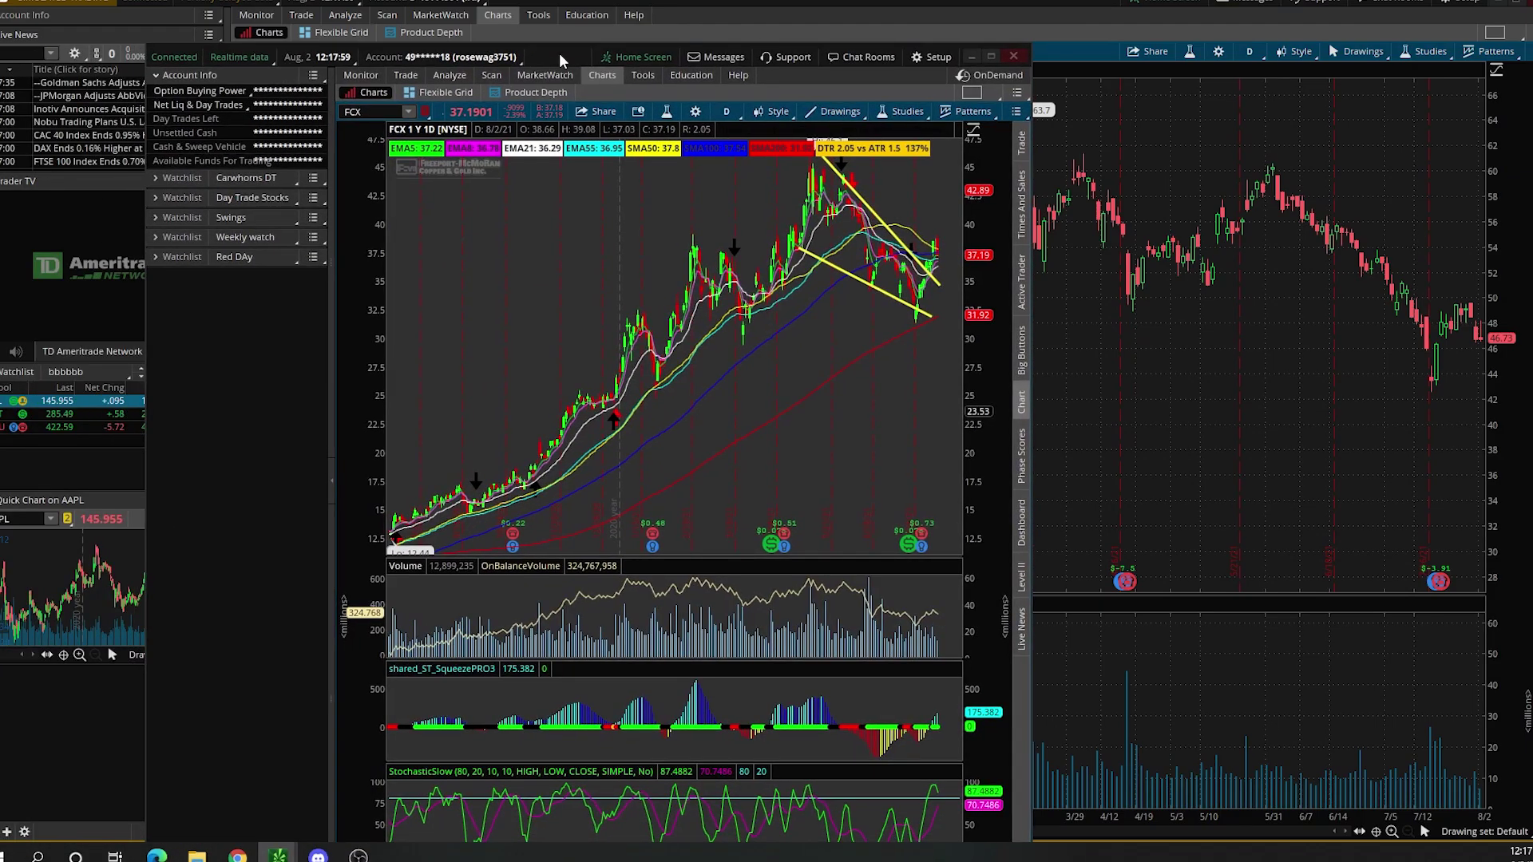
key("alt+Tab")
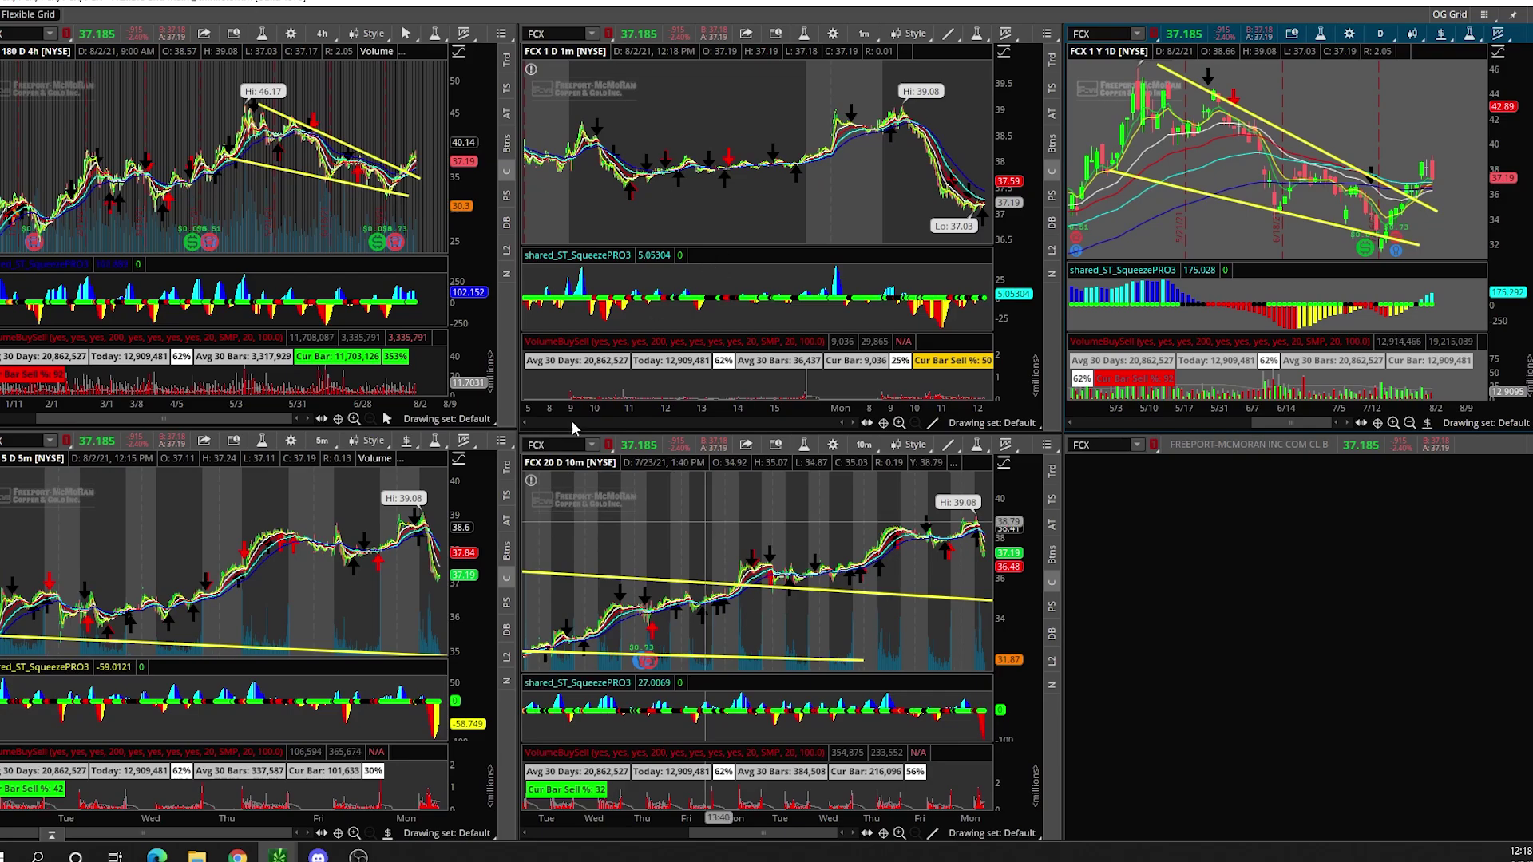
key("alt+Tab")
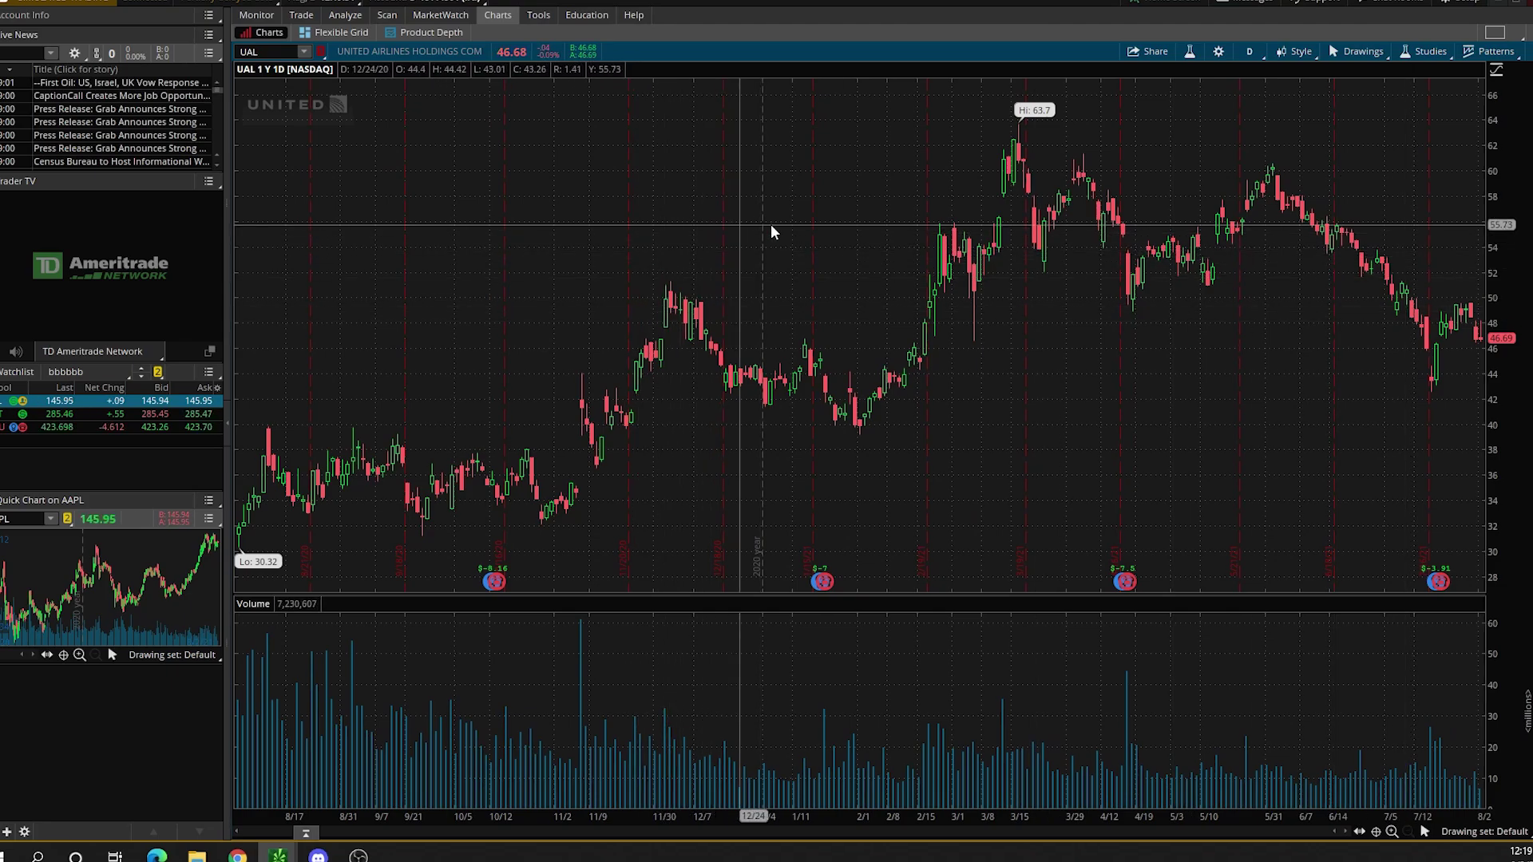
Turn on Fill up for rising candles in the chart's appearance settings
left_click(1219, 53)
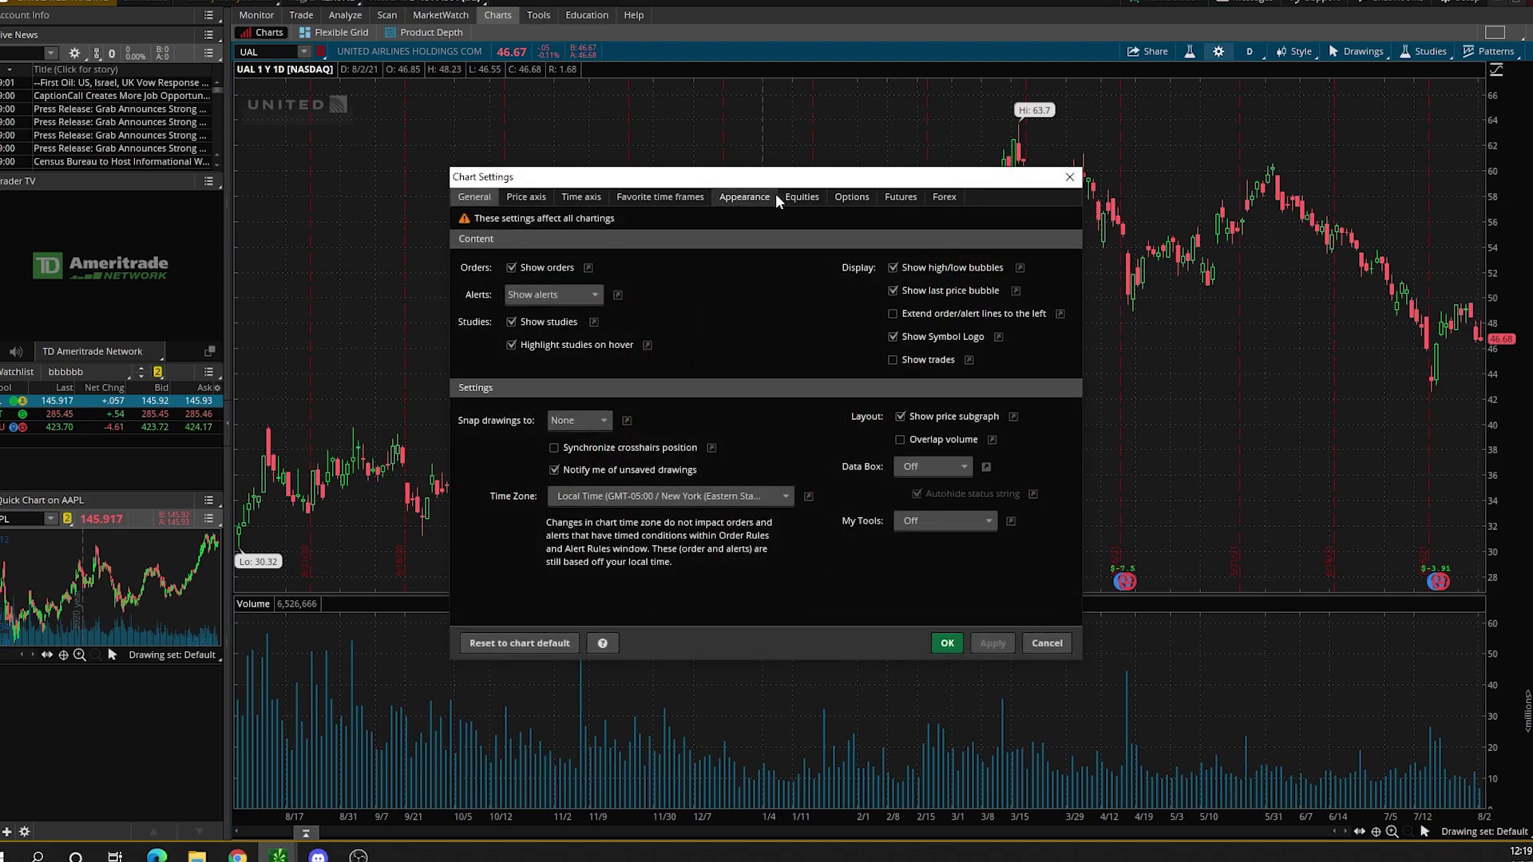
left_click(764, 196)
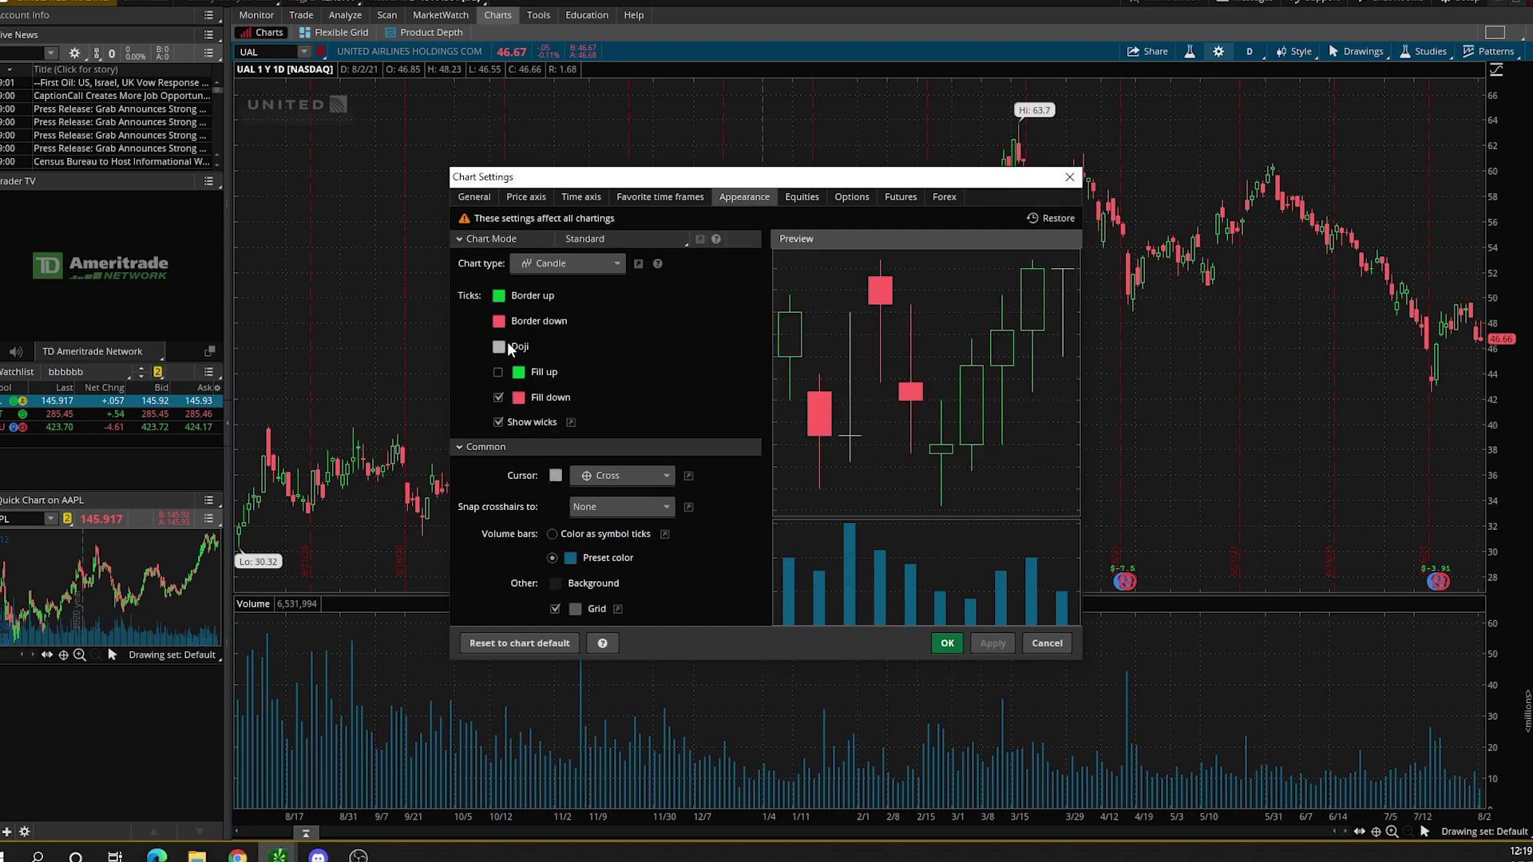
left_click(498, 373)
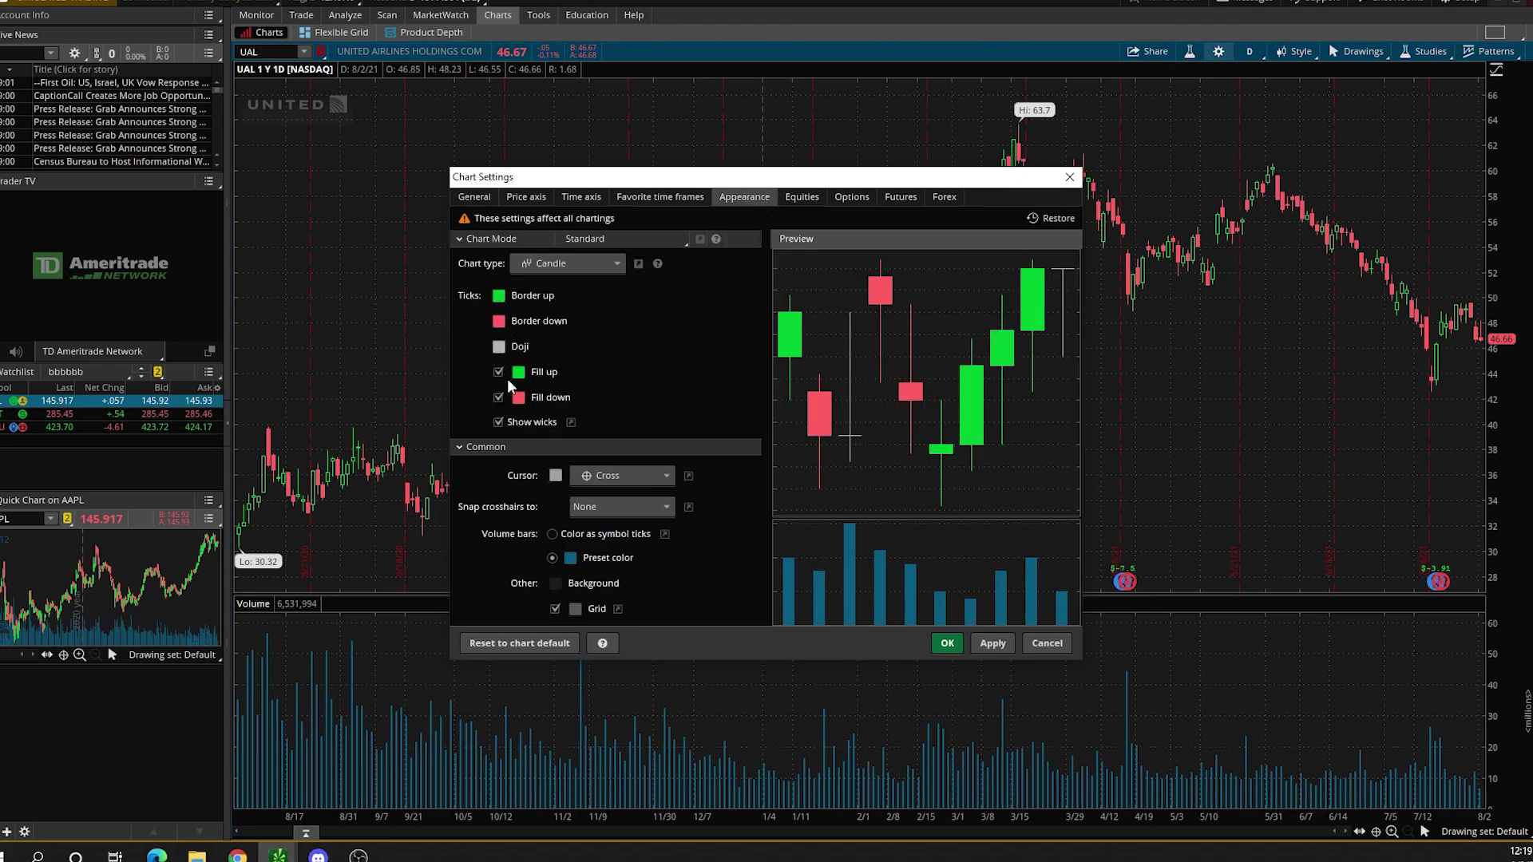
Set both the border and the fill of up candles to a brighter green swatch and apply the change
left_click(499, 295)
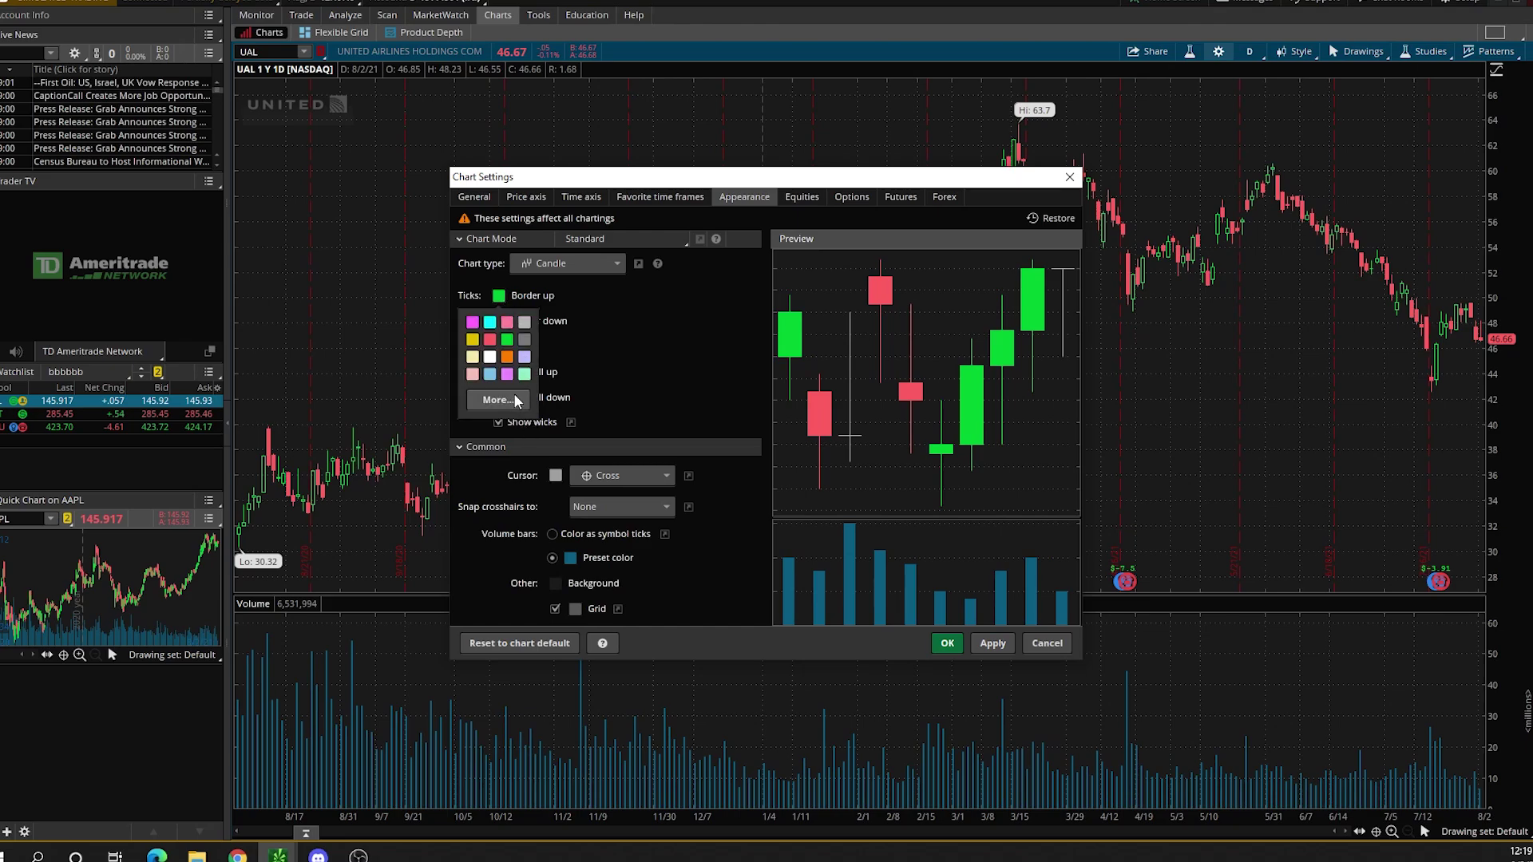
left_click(514, 400)
left_click(836, 370)
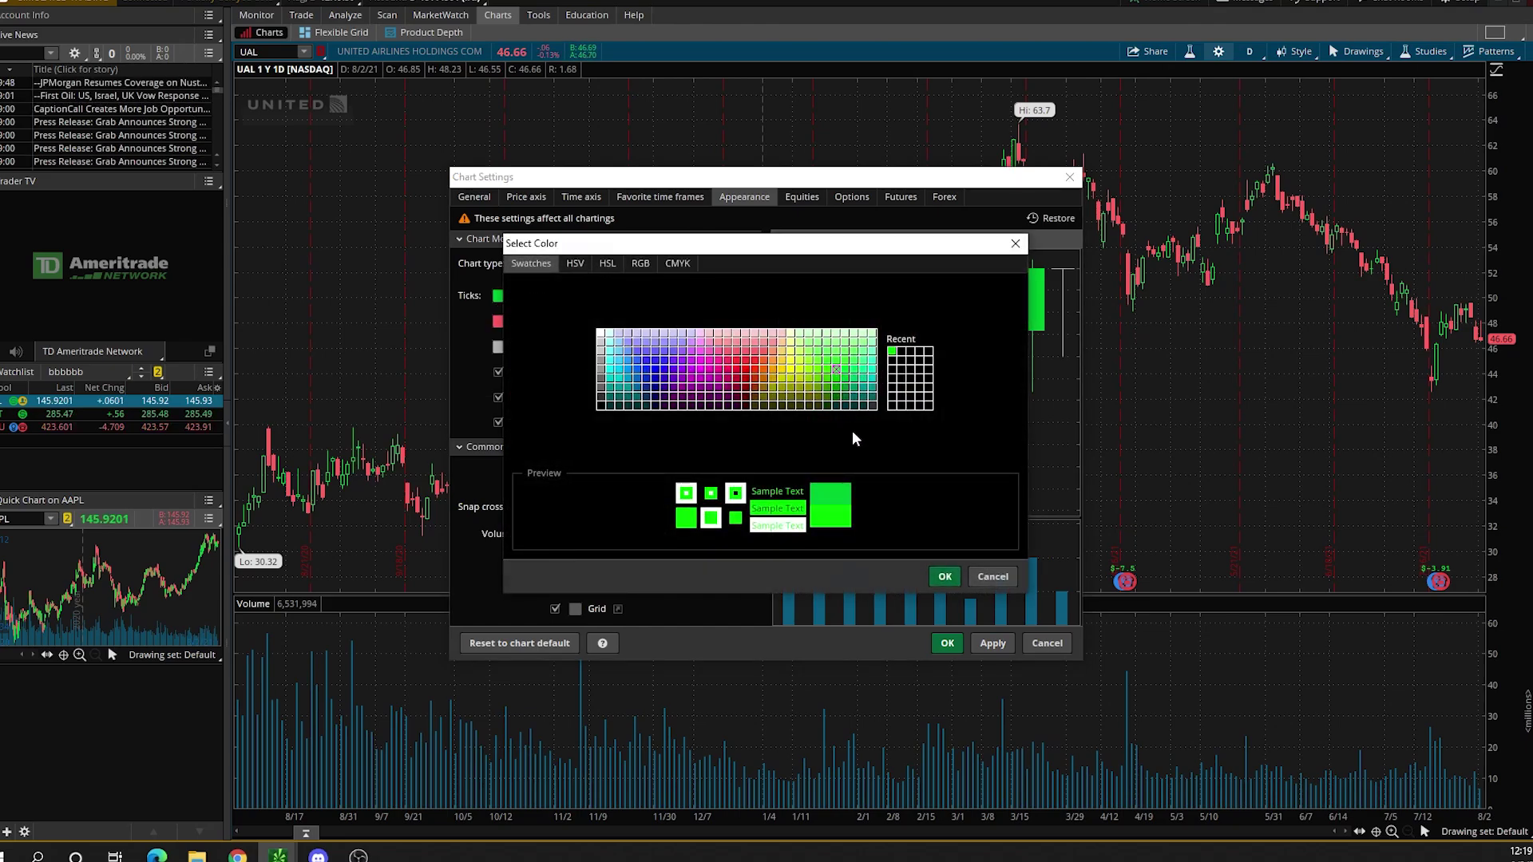
left_click(839, 370)
left_click(944, 576)
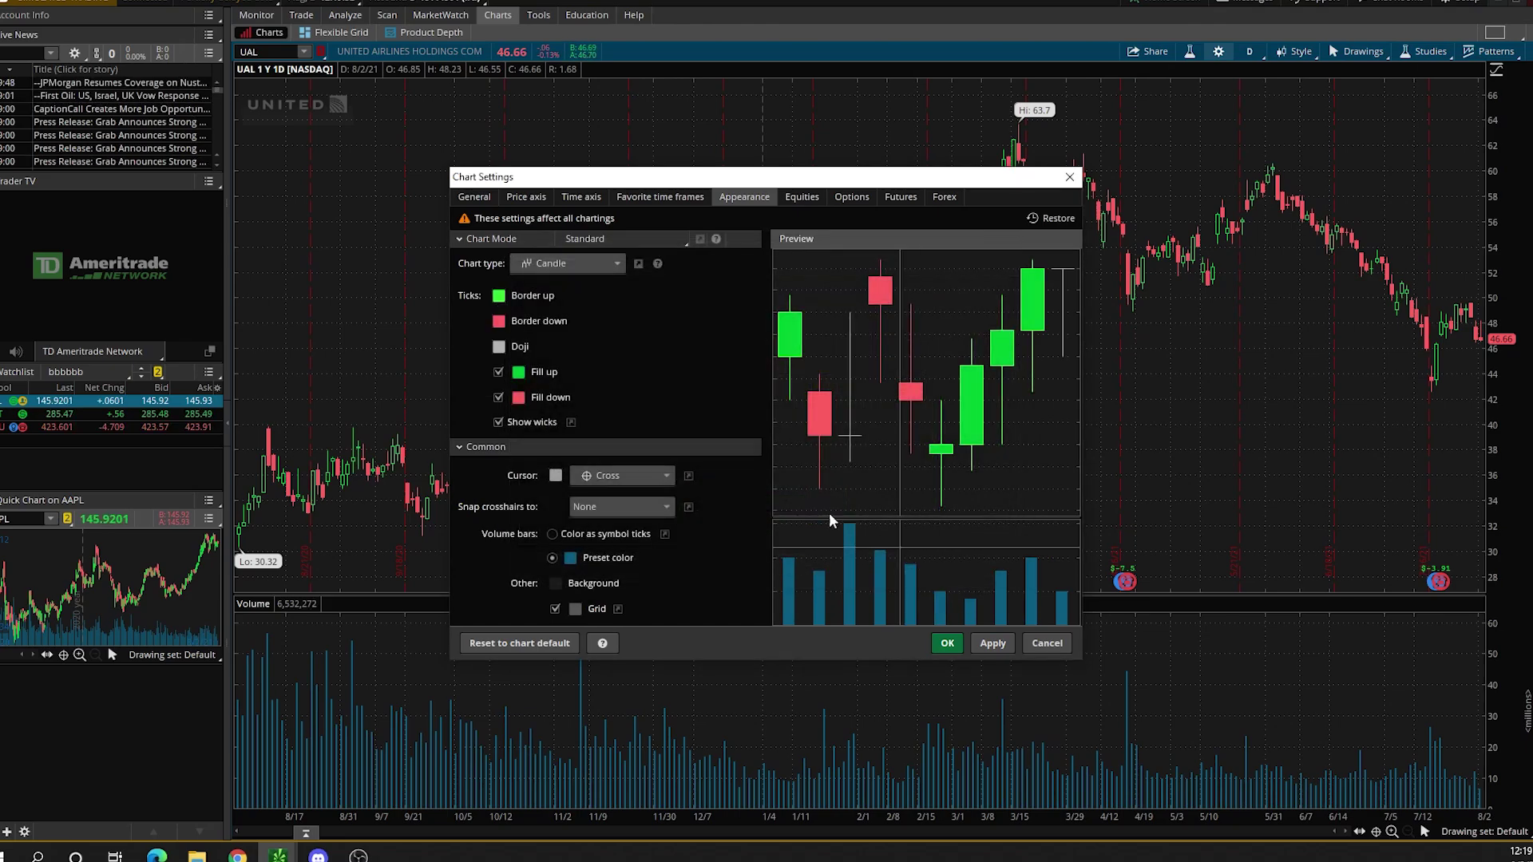
left_click(523, 371)
left_click(514, 475)
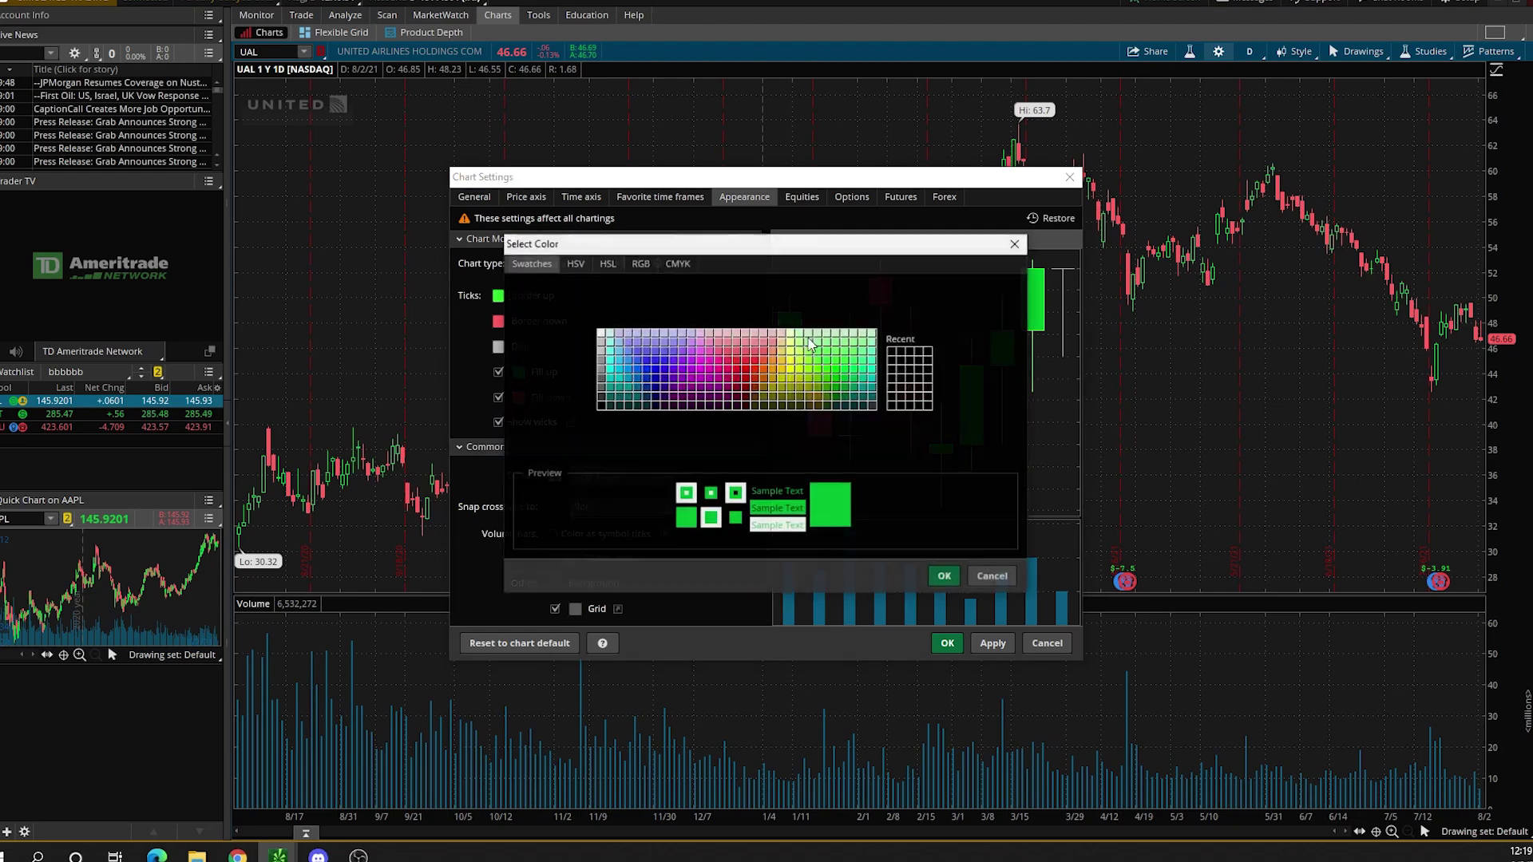
left_click(839, 370)
left_click(944, 576)
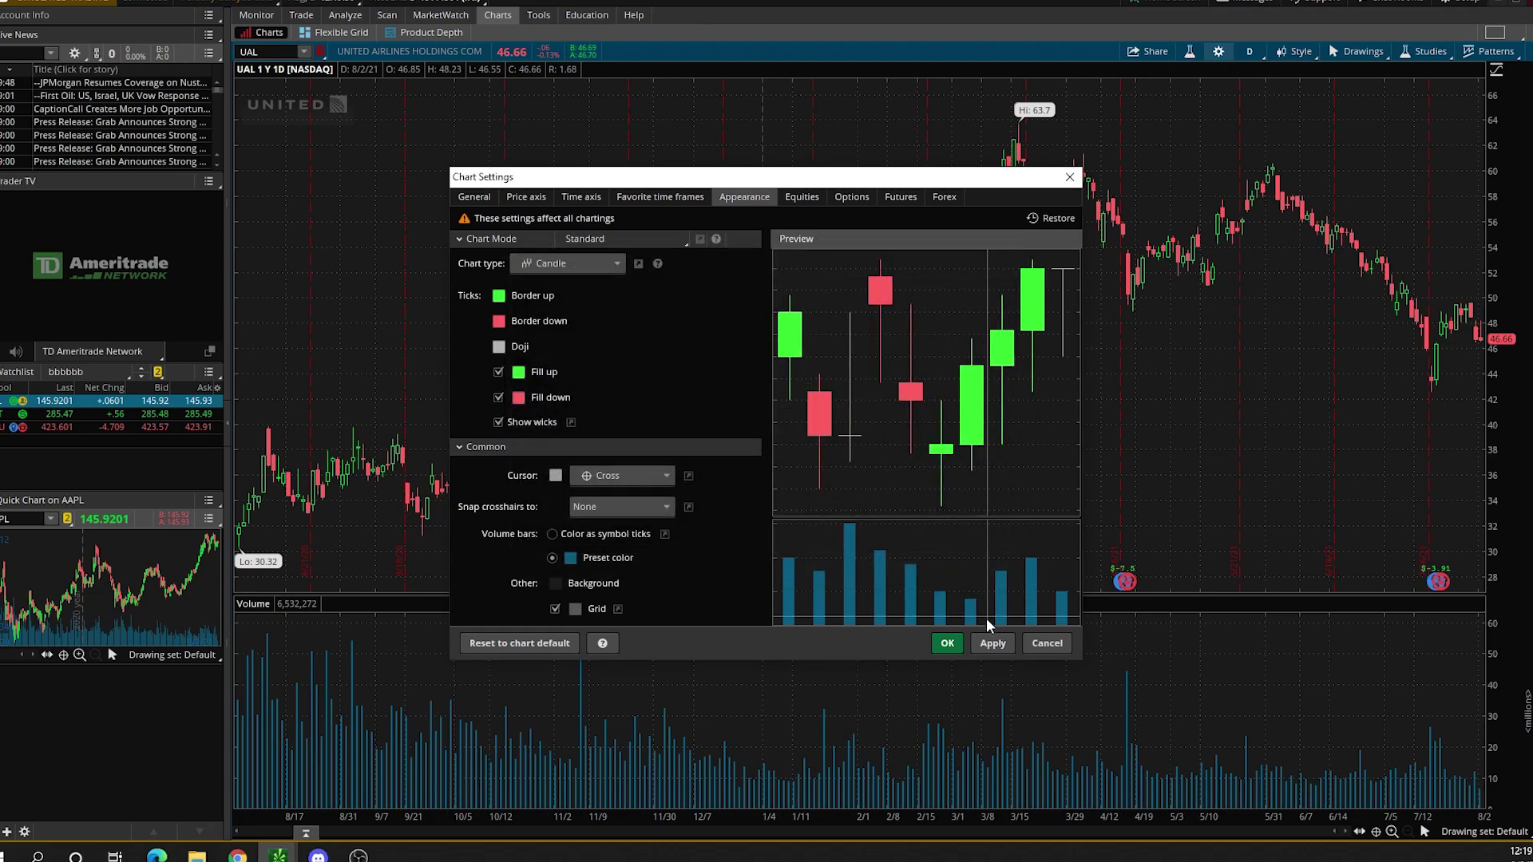
left_click(992, 643)
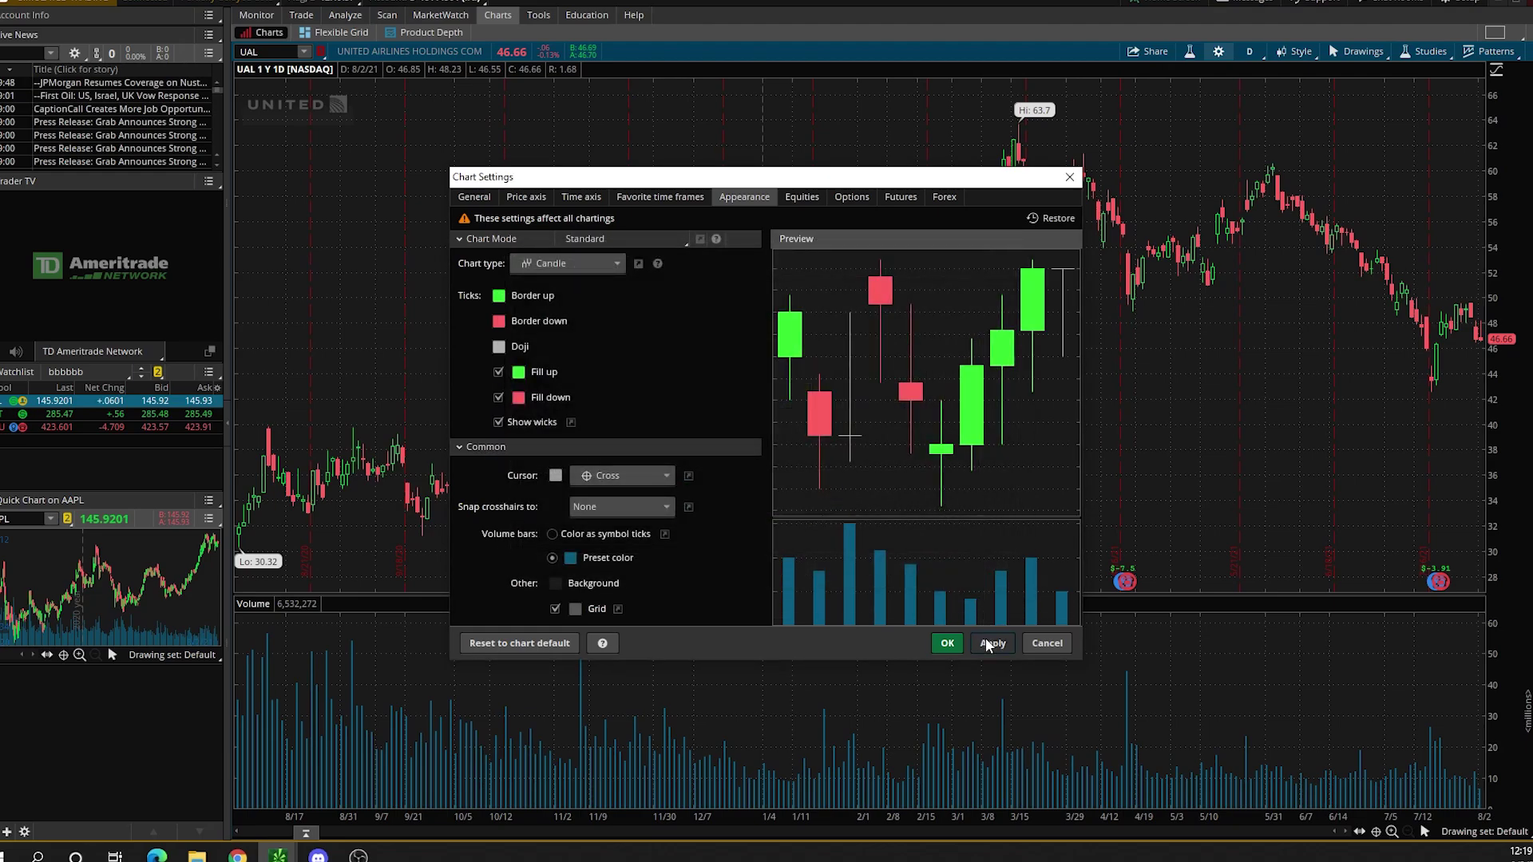
Set the border of down candles to bright red and their fill to a deeper red, and apply the change
left_click(499, 321)
left_click(503, 425)
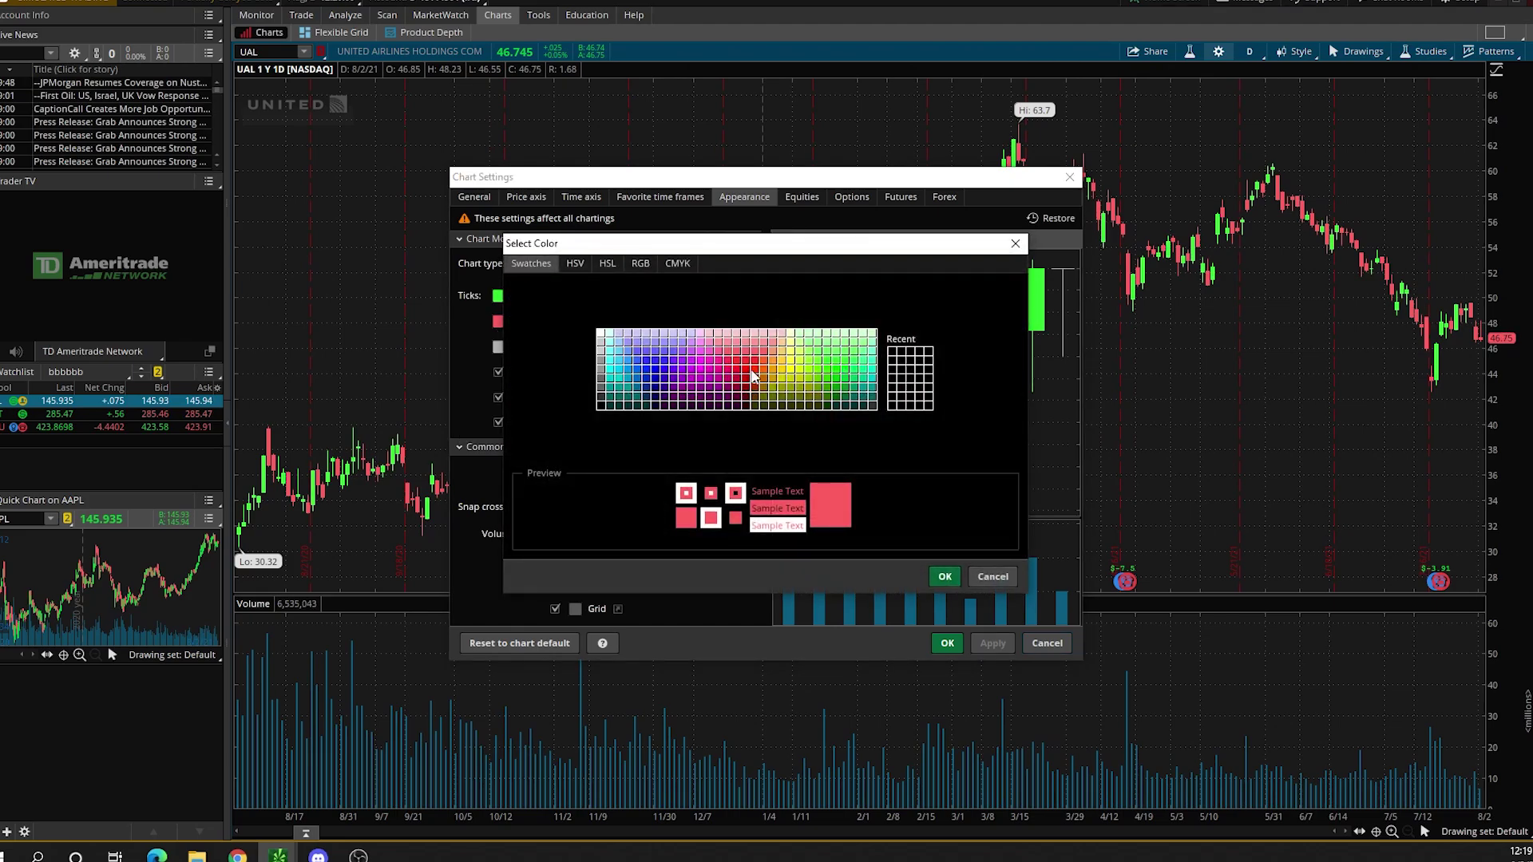
left_click(752, 374)
left_click(945, 576)
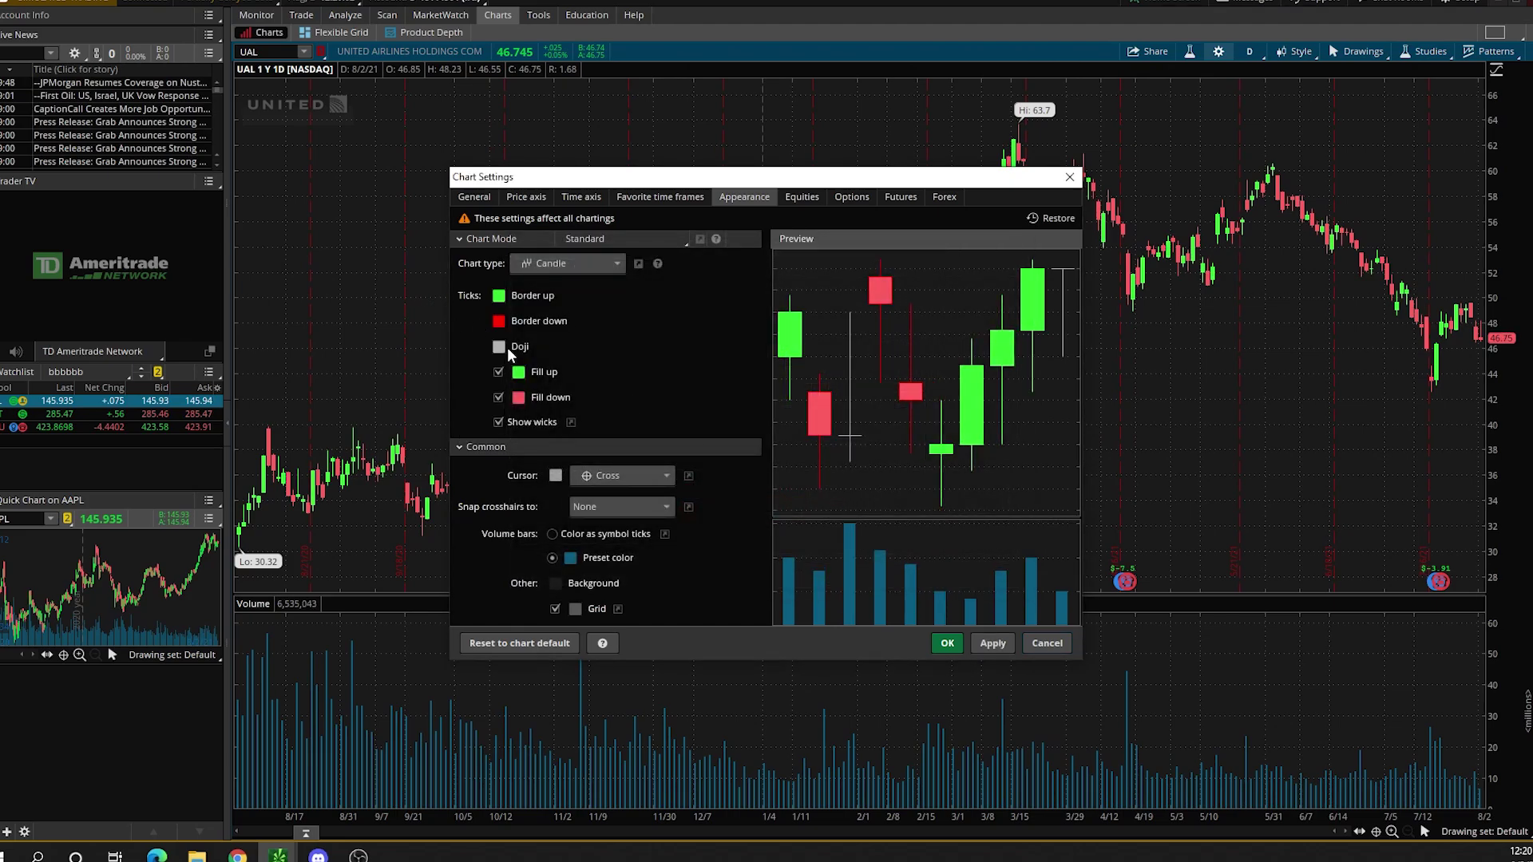
left_click(521, 399)
left_click(513, 446)
left_click(520, 398)
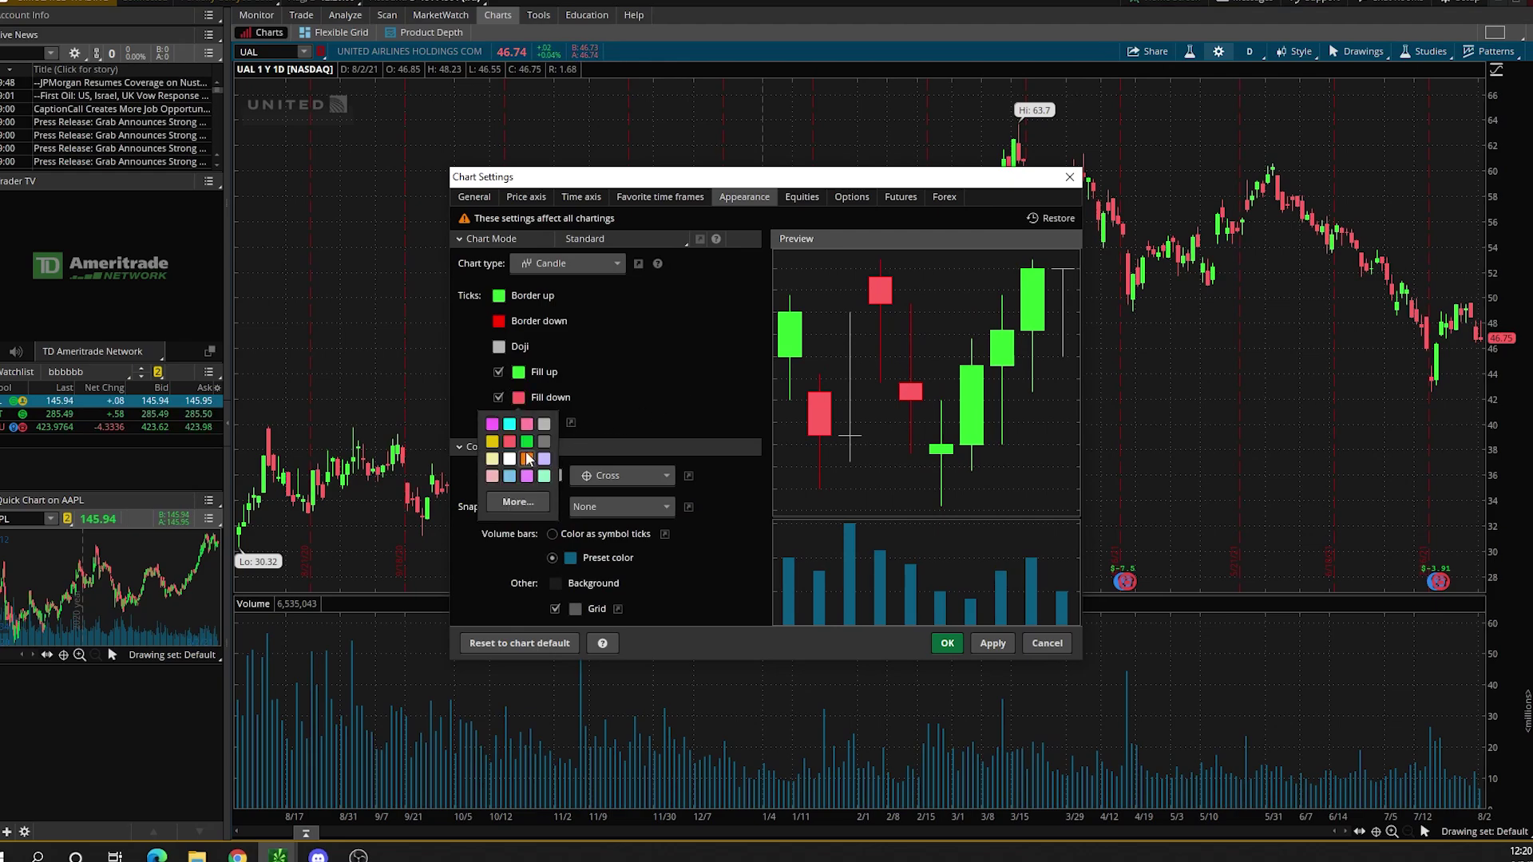
left_click(514, 500)
left_click(945, 575)
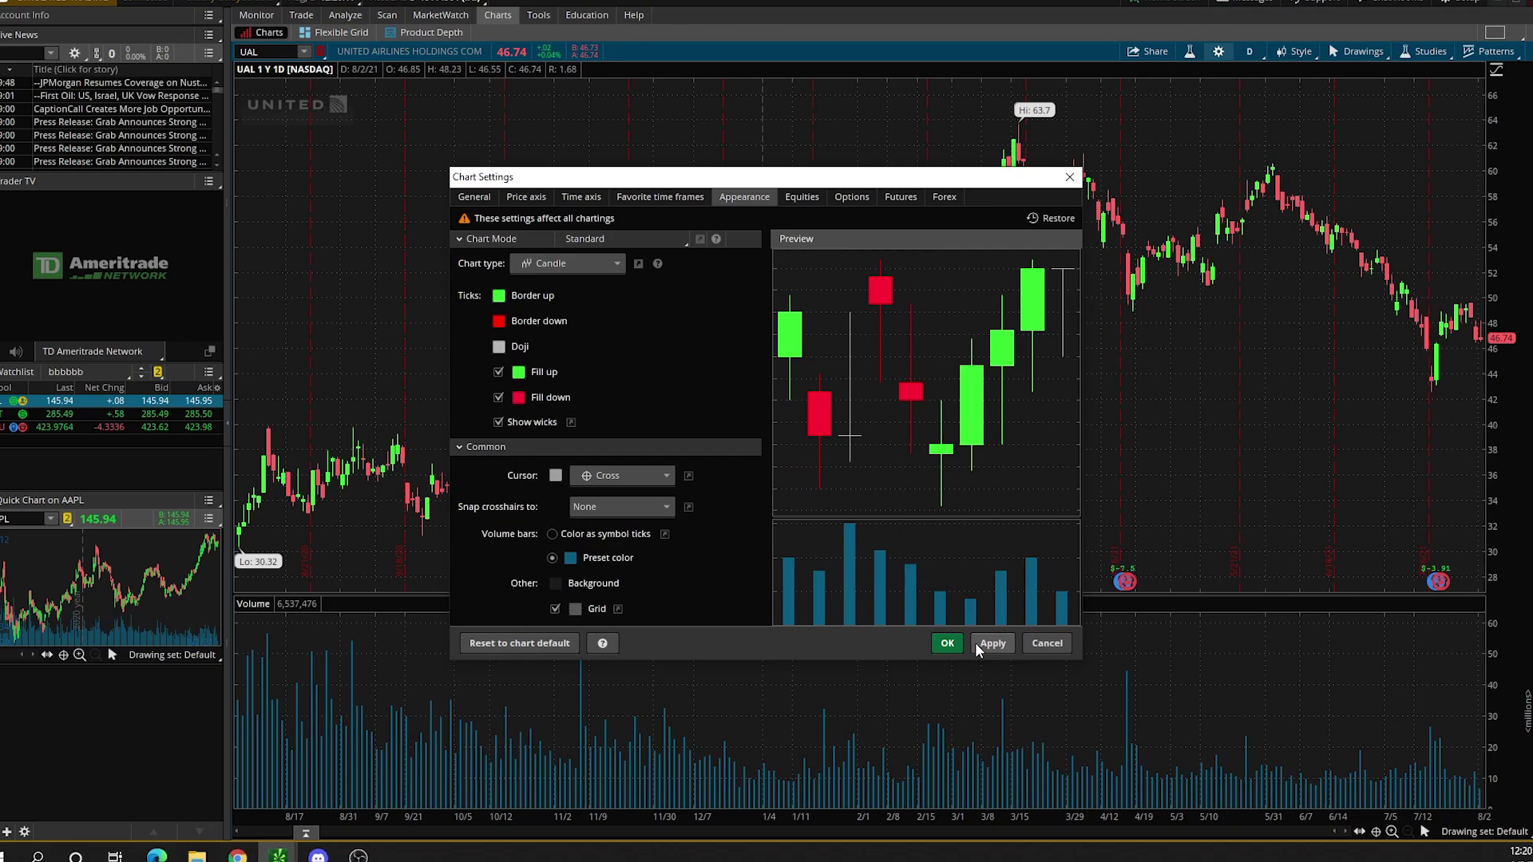
left_click(974, 644)
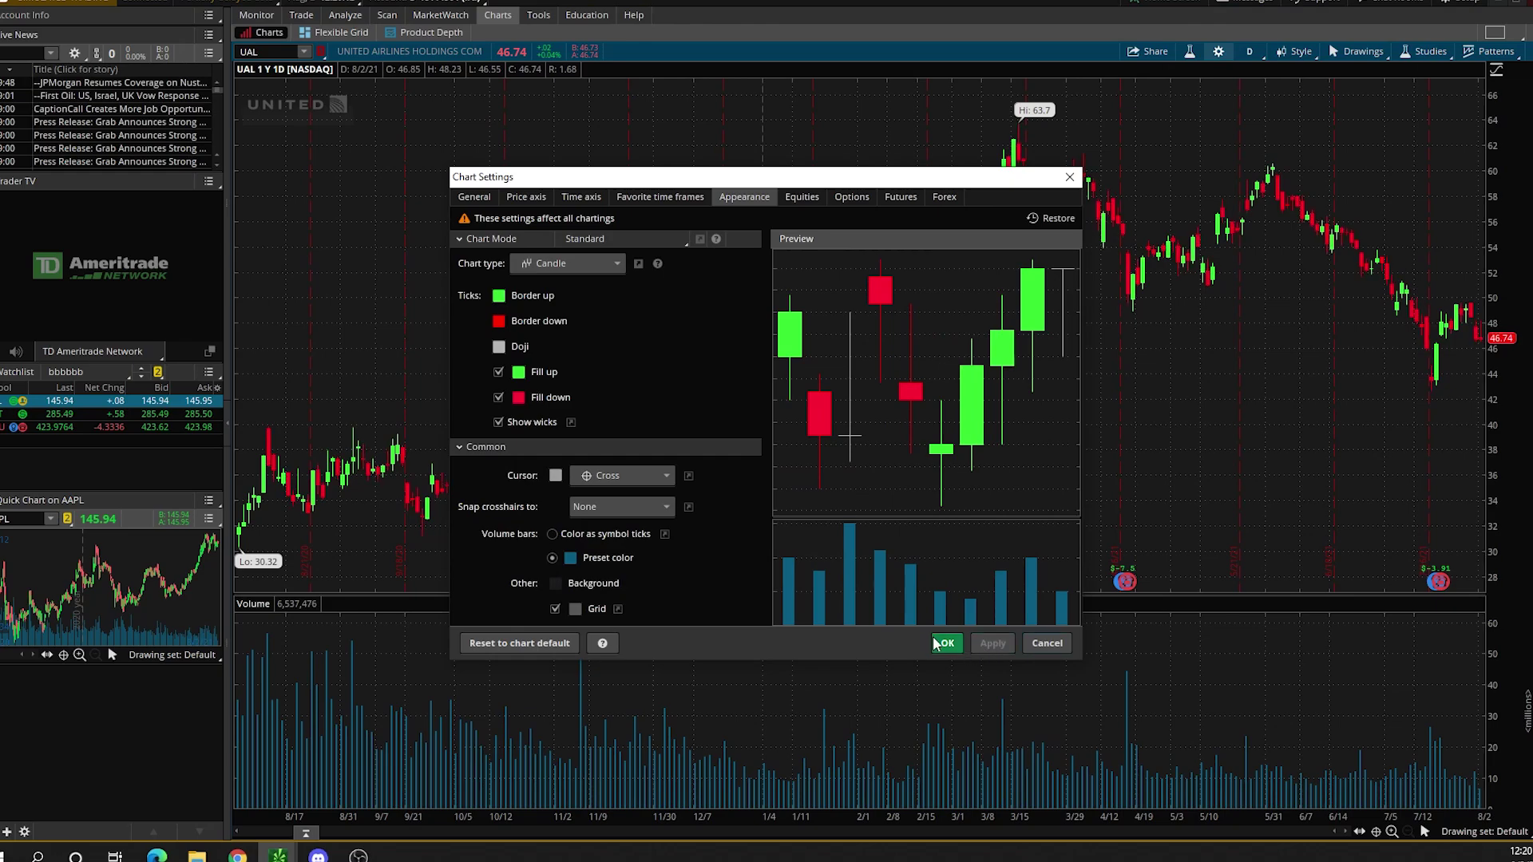
Hide the chart grid, color the volume bars as symbol ticks, and apply both changes
left_click(556, 610)
left_click(552, 535)
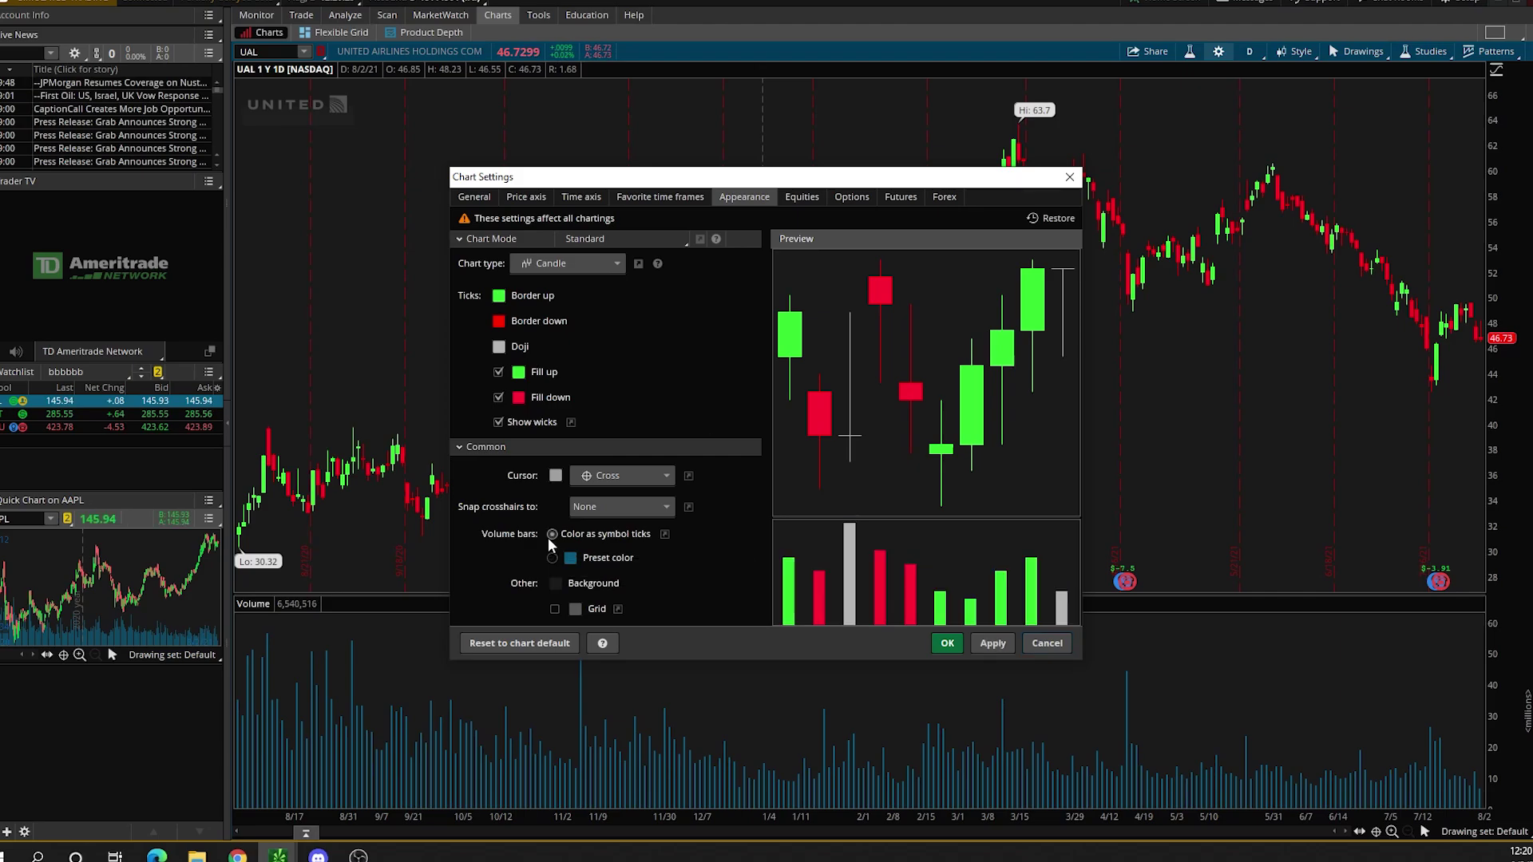
left_click(993, 643)
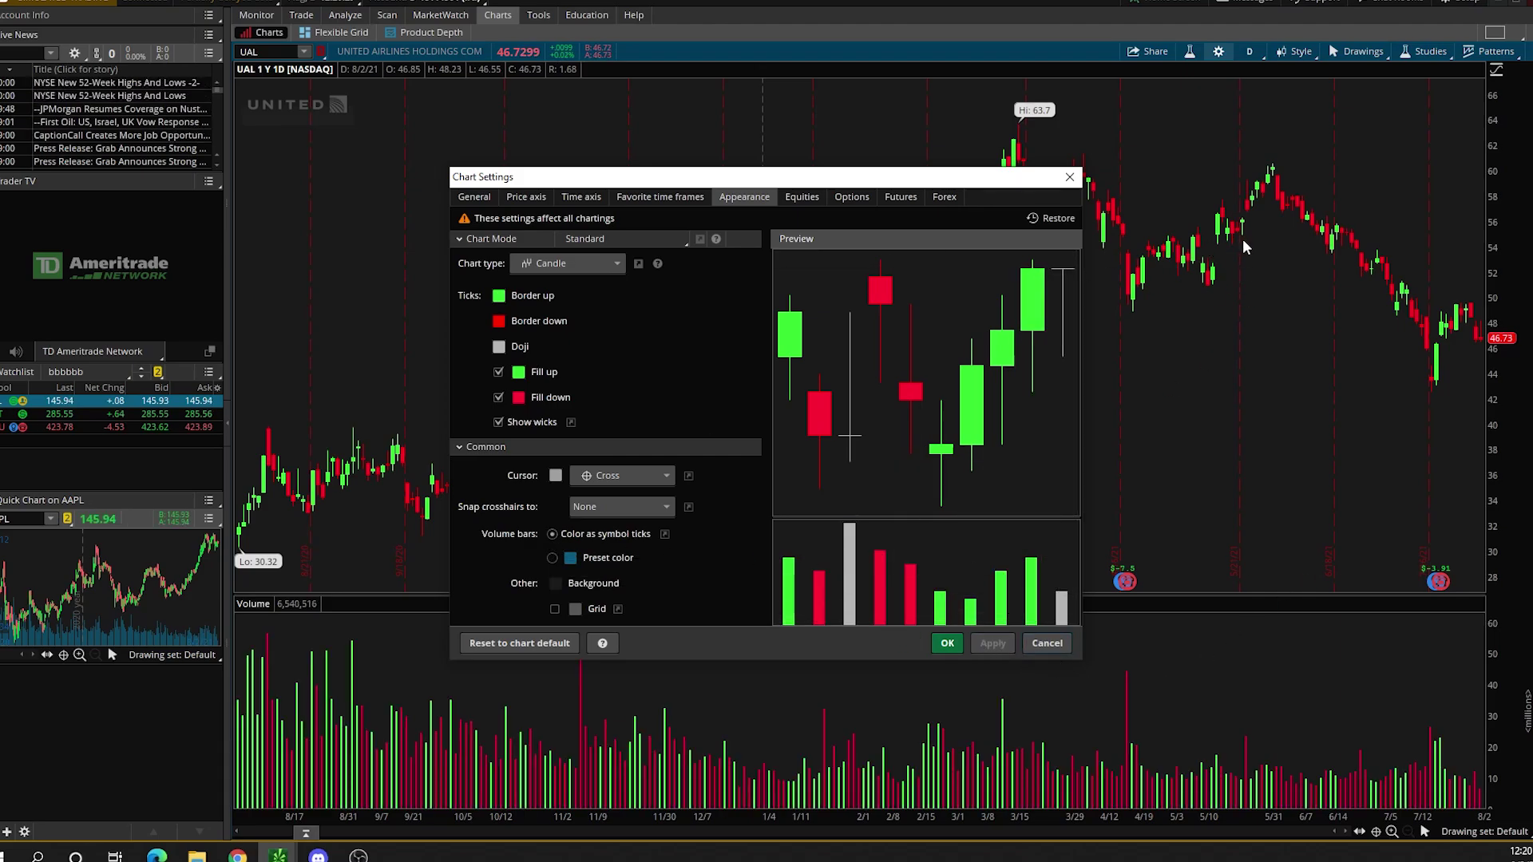
Set the cross cursor's color to cyan and apply it to the chart
left_click(556, 476)
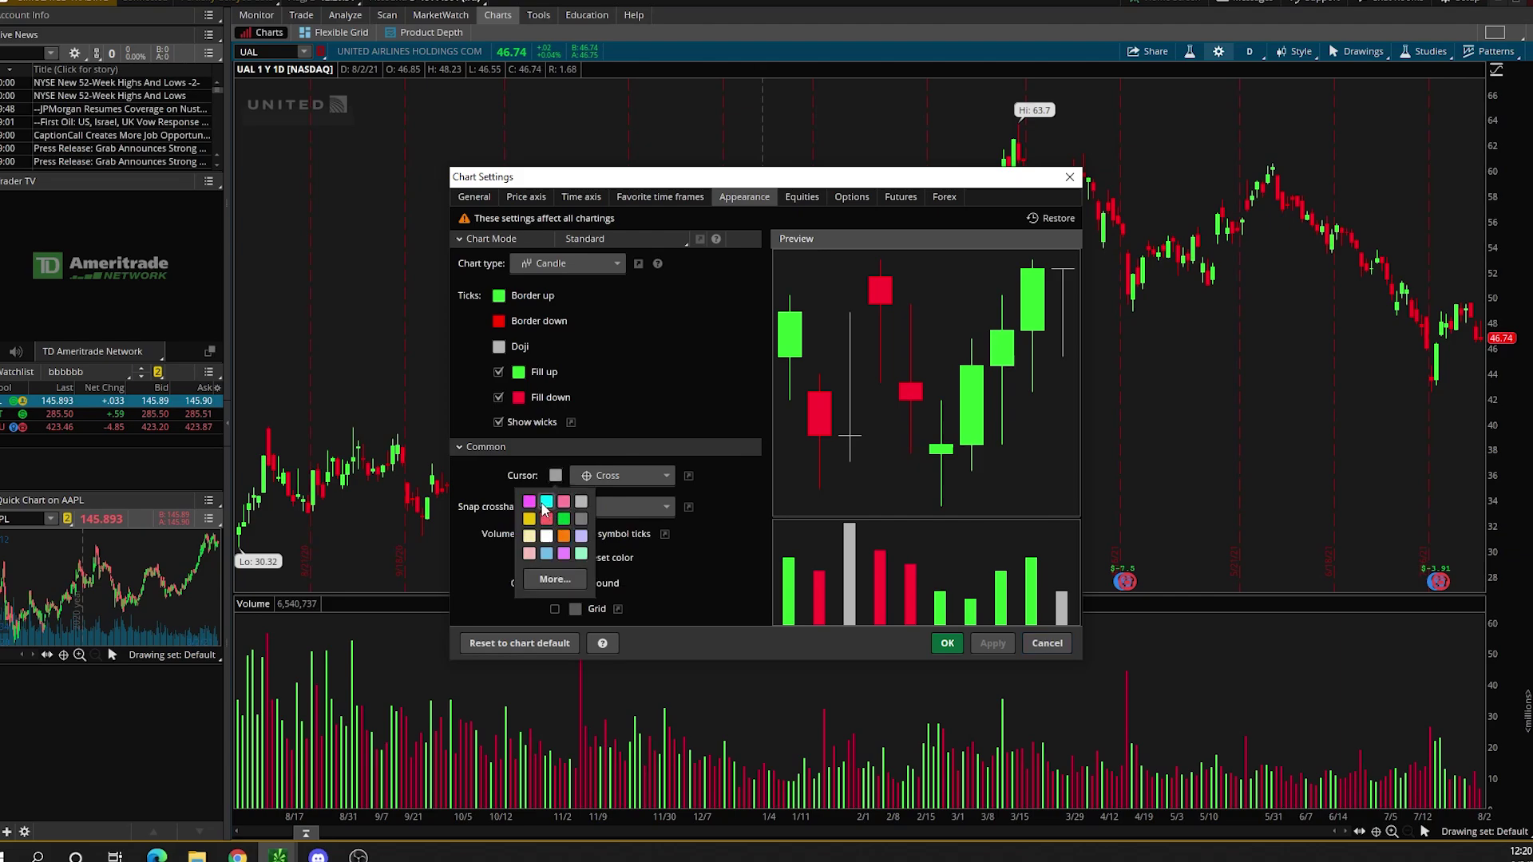
left_click(544, 503)
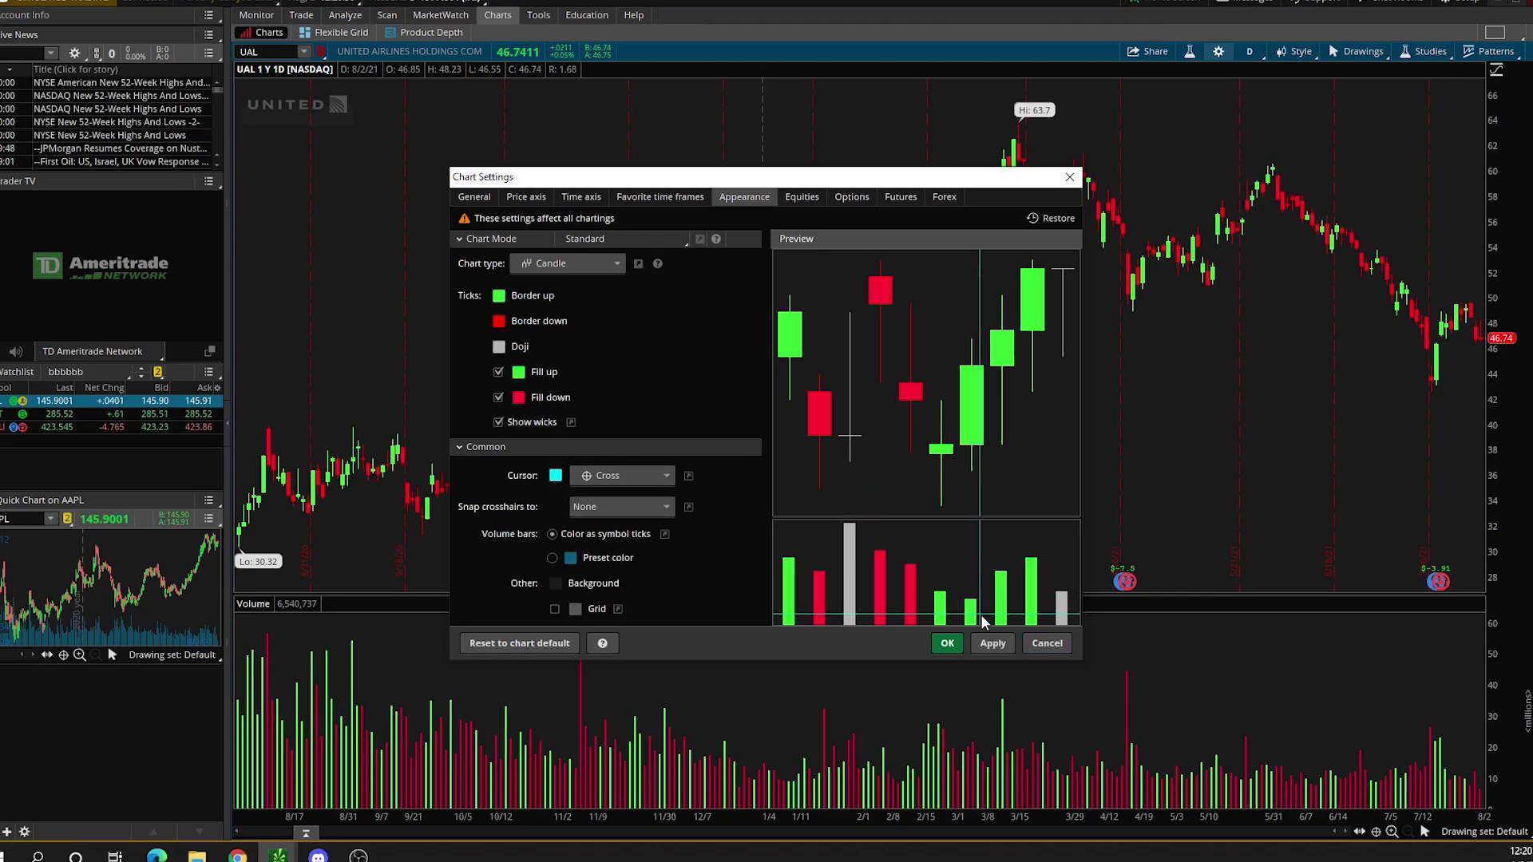
left_click(989, 641)
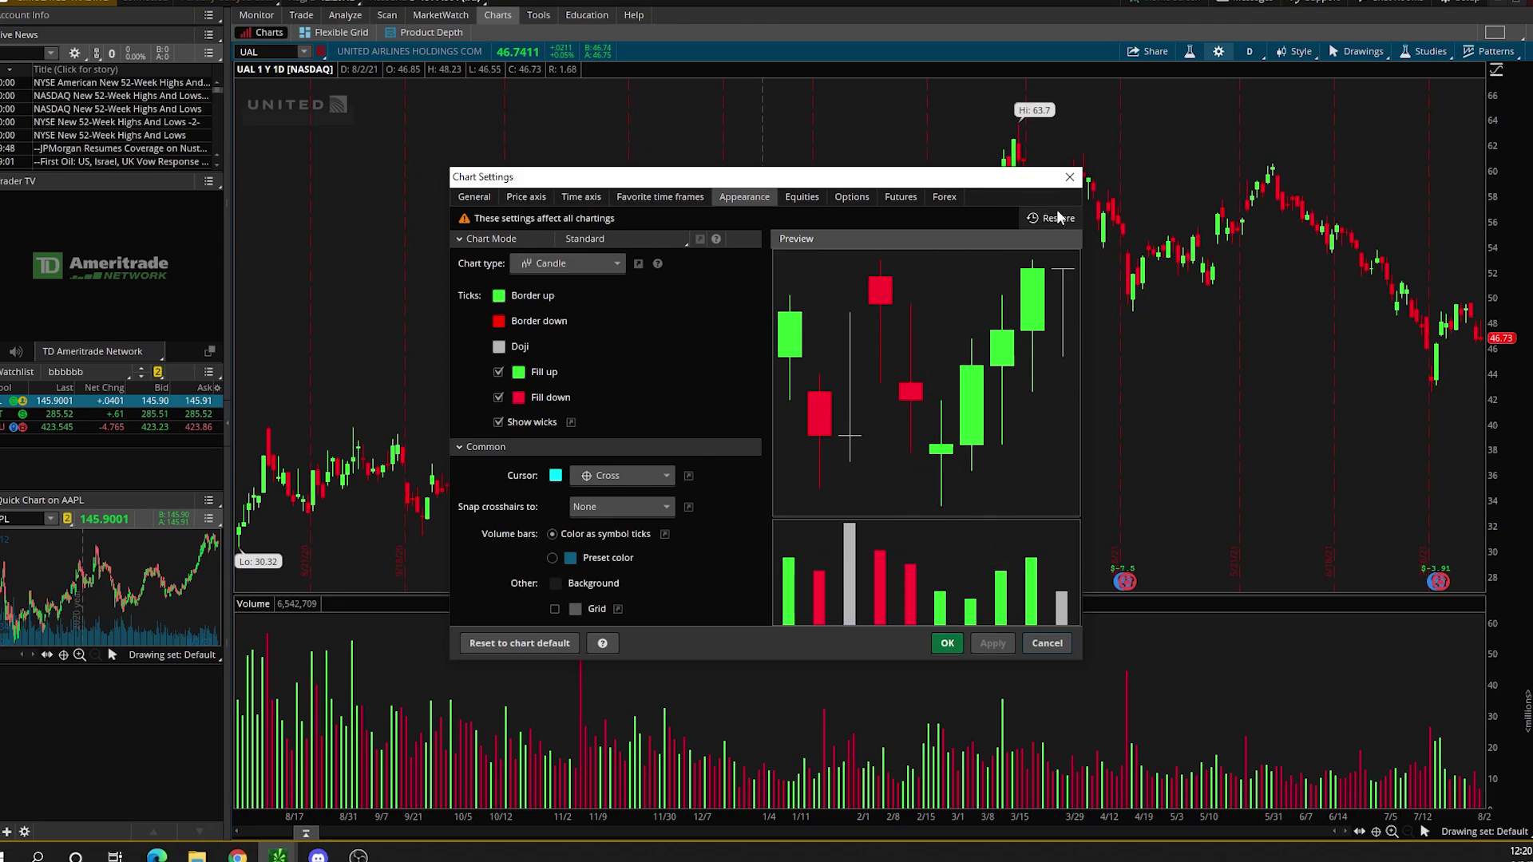
Set the time axis expansion area to 25 bars to the right and apply it
left_click_drag(1022, 176, 685, 184)
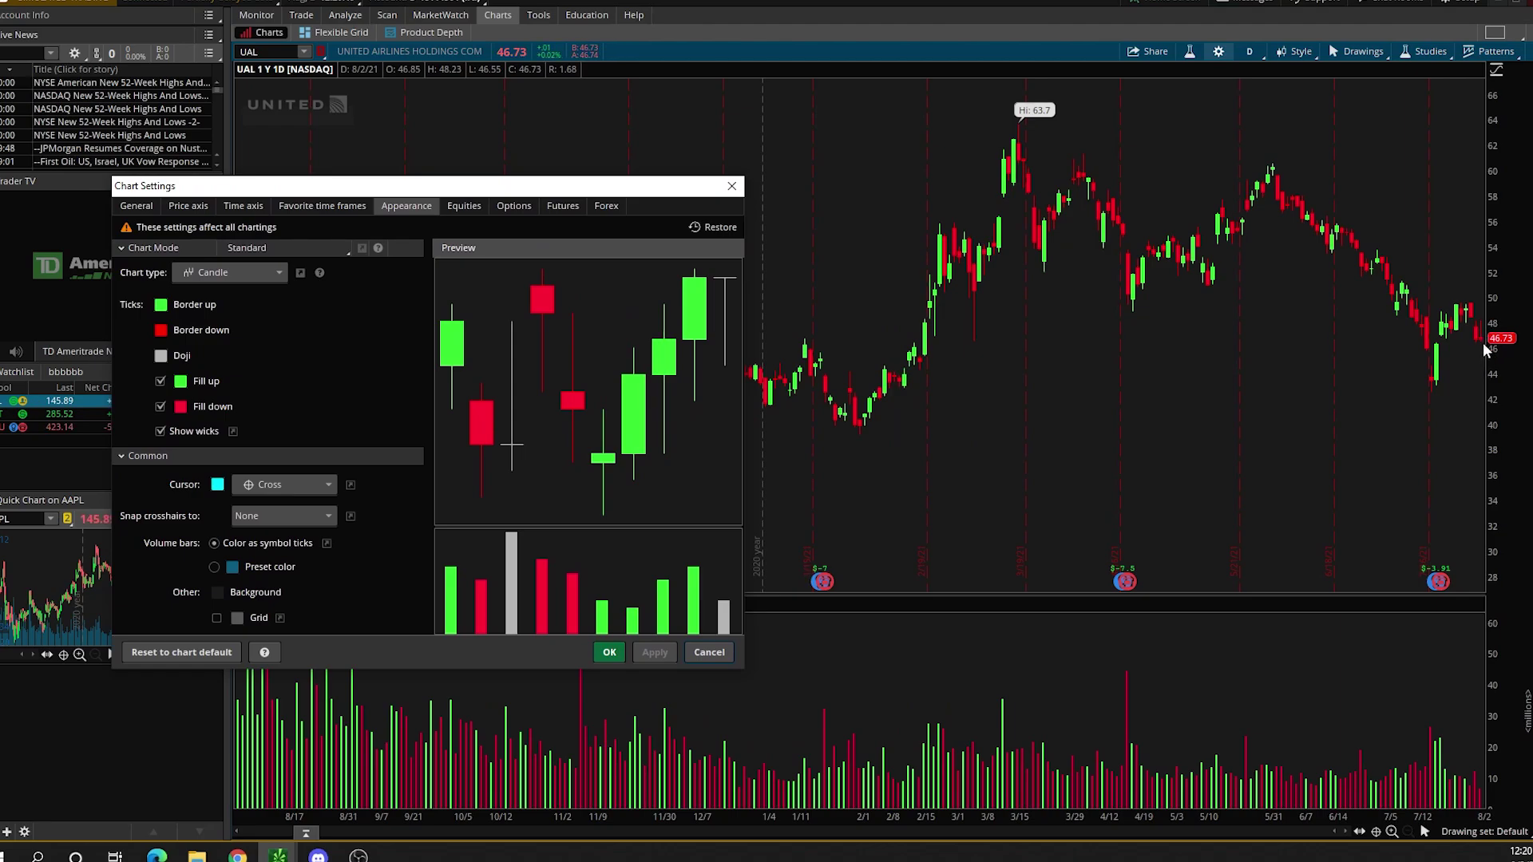
left_click_drag(308, 185, 667, 202)
left_click(603, 222)
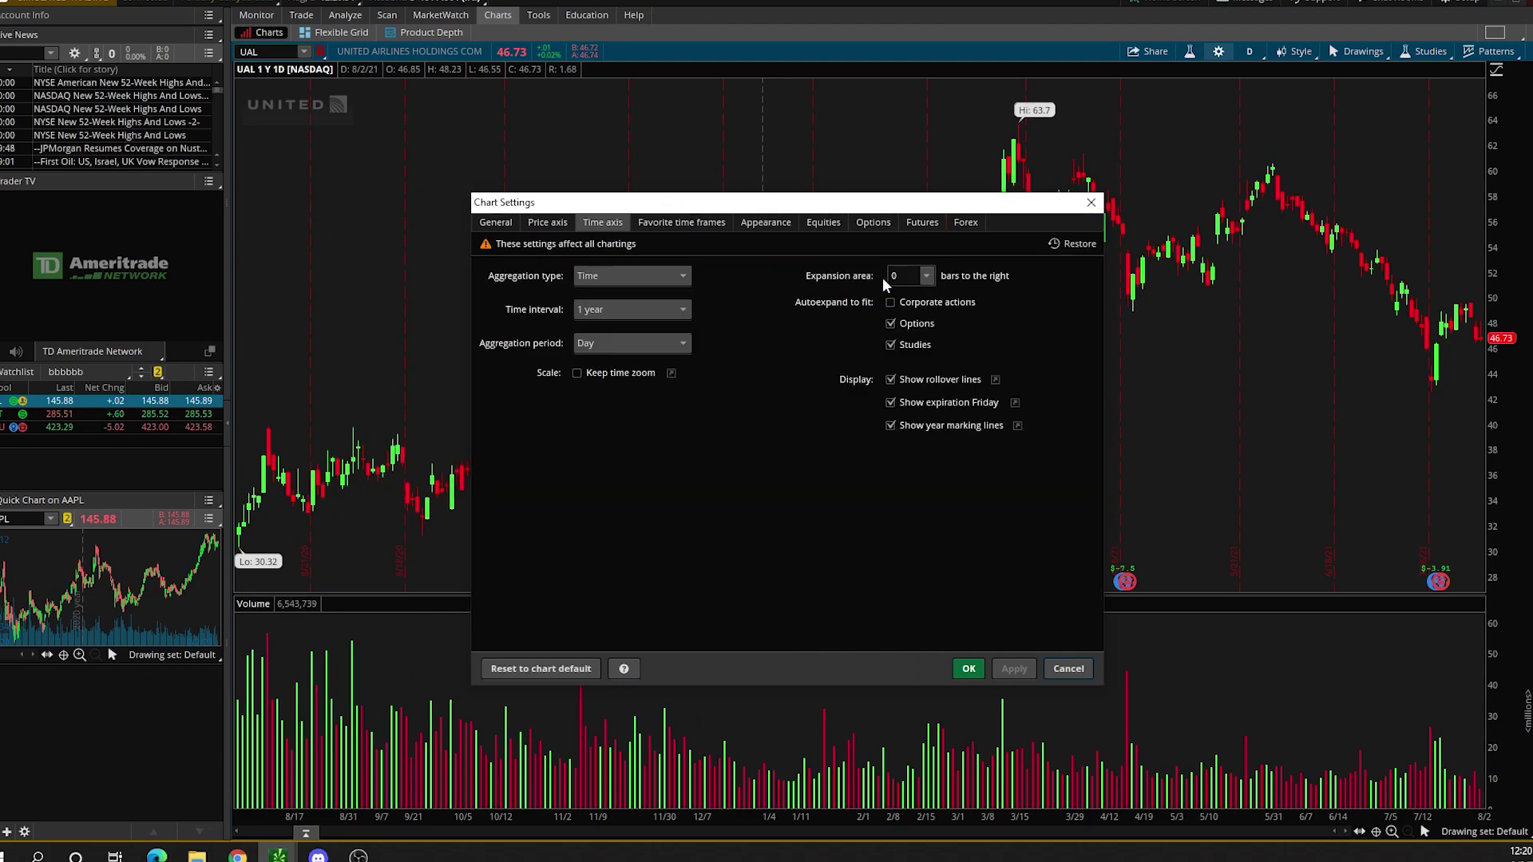
left_click(926, 278)
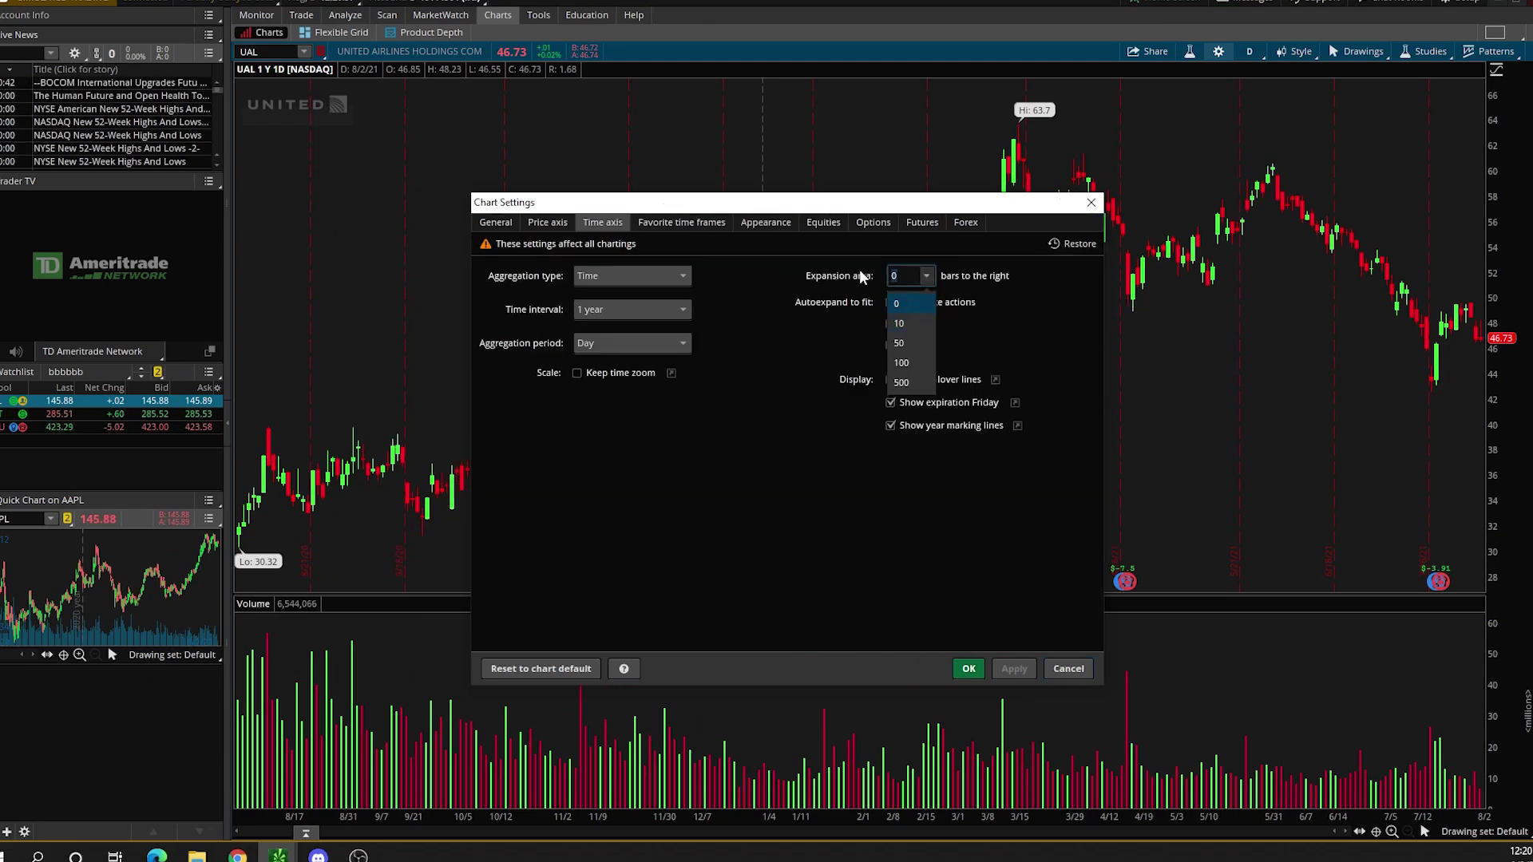
type("25")
left_click(1011, 664)
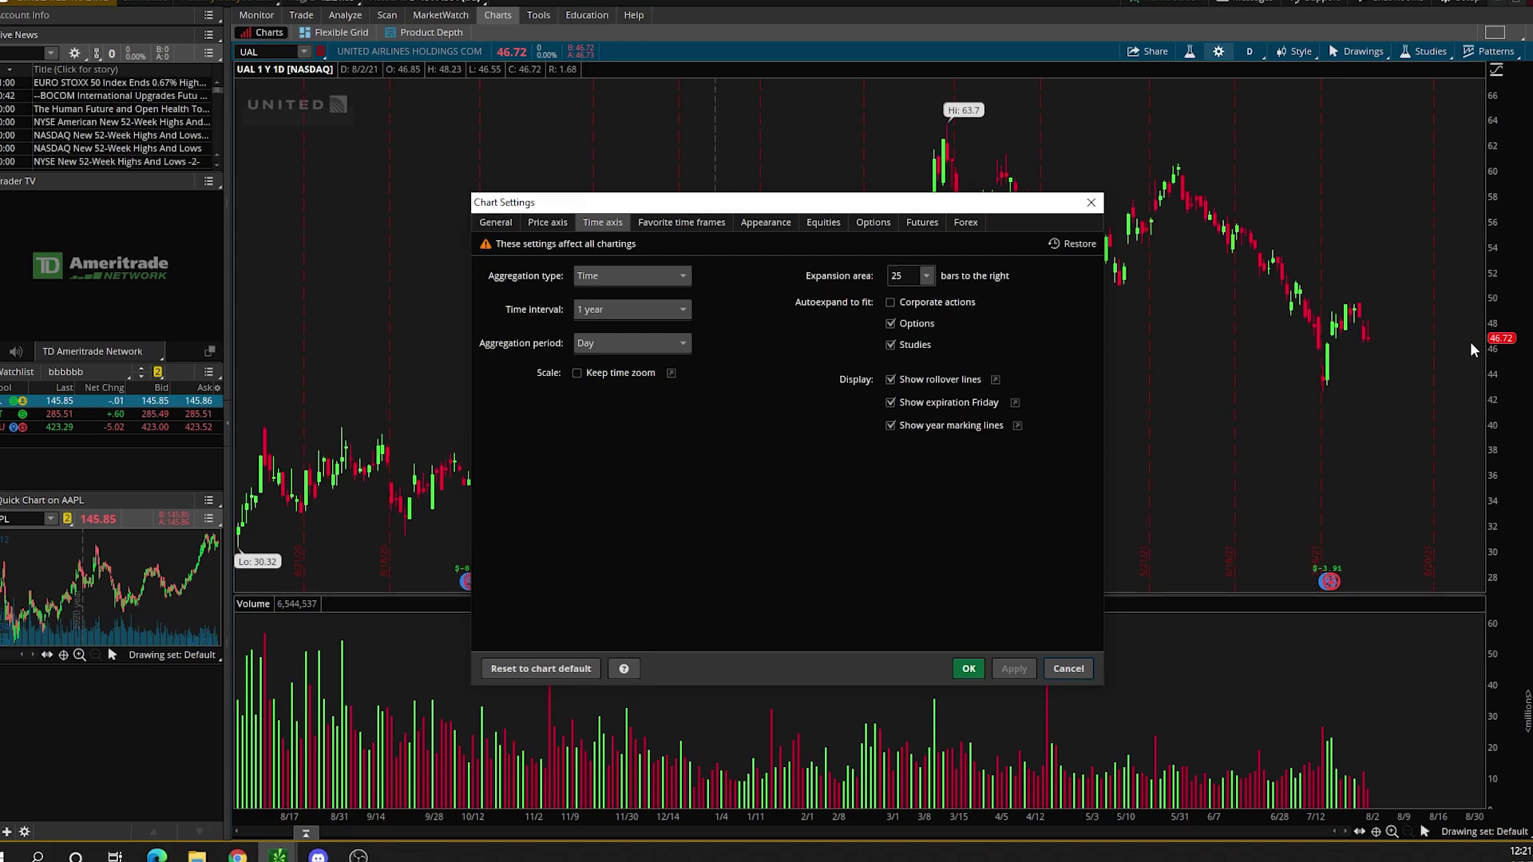
Turn off Fit studies and Fit study markers for the price axis, then apply and close the chart settings
left_click(551, 223)
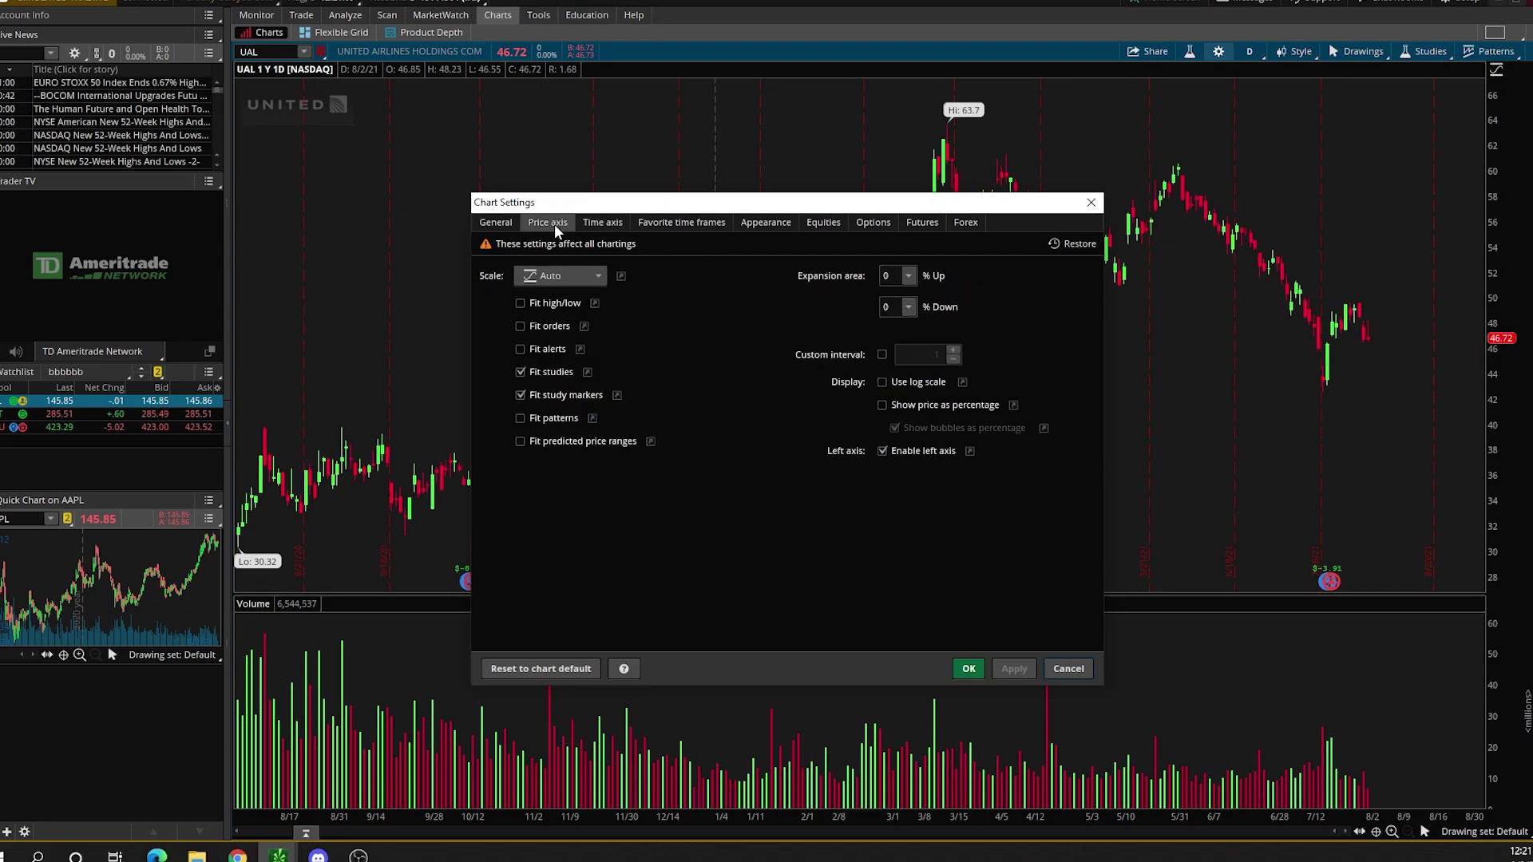
left_click(520, 373)
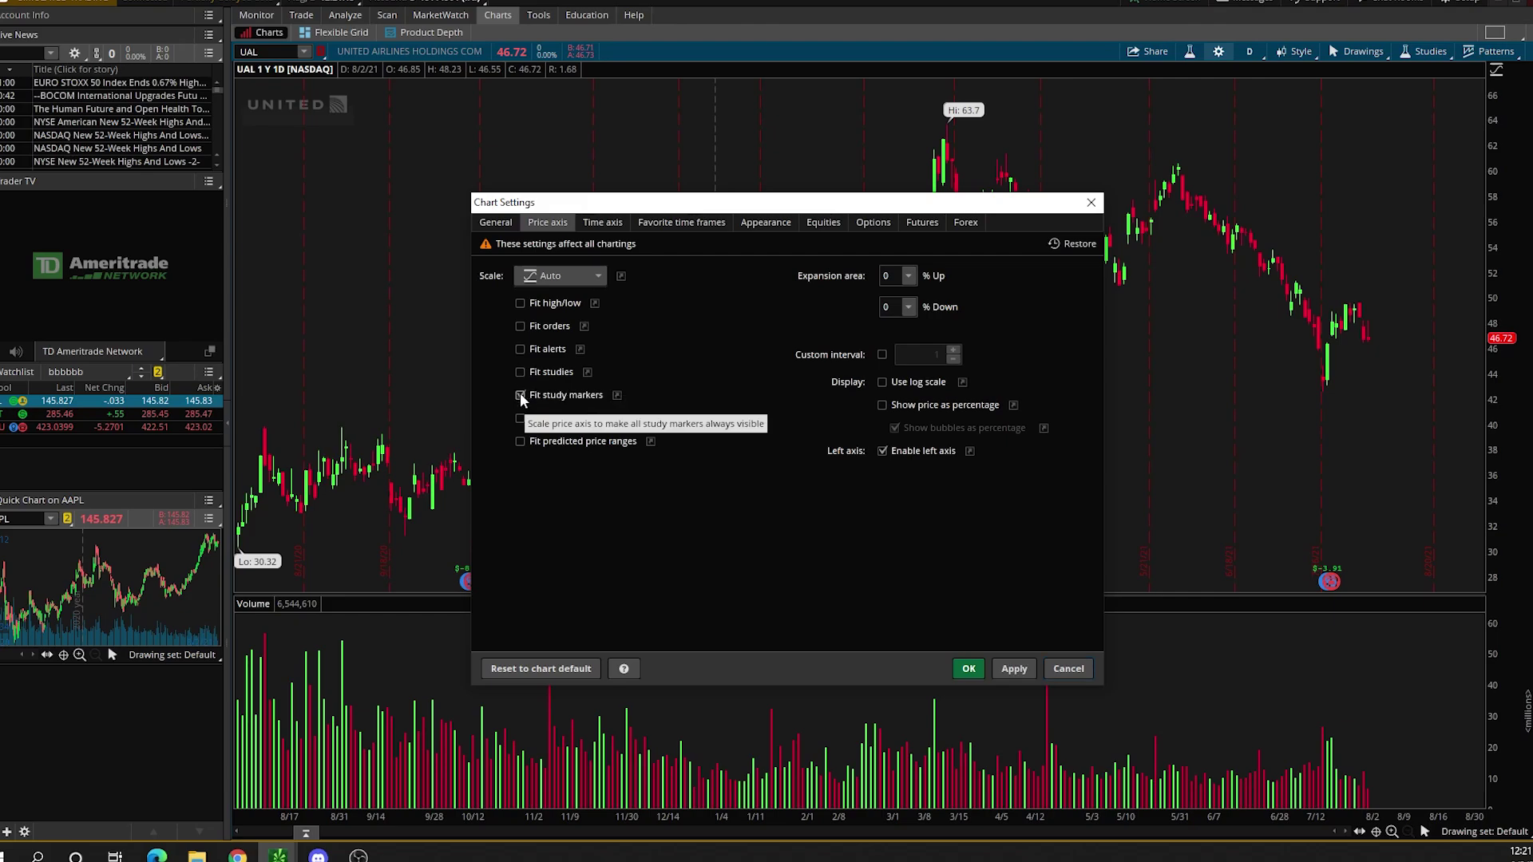
left_click(520, 396)
left_click(1009, 670)
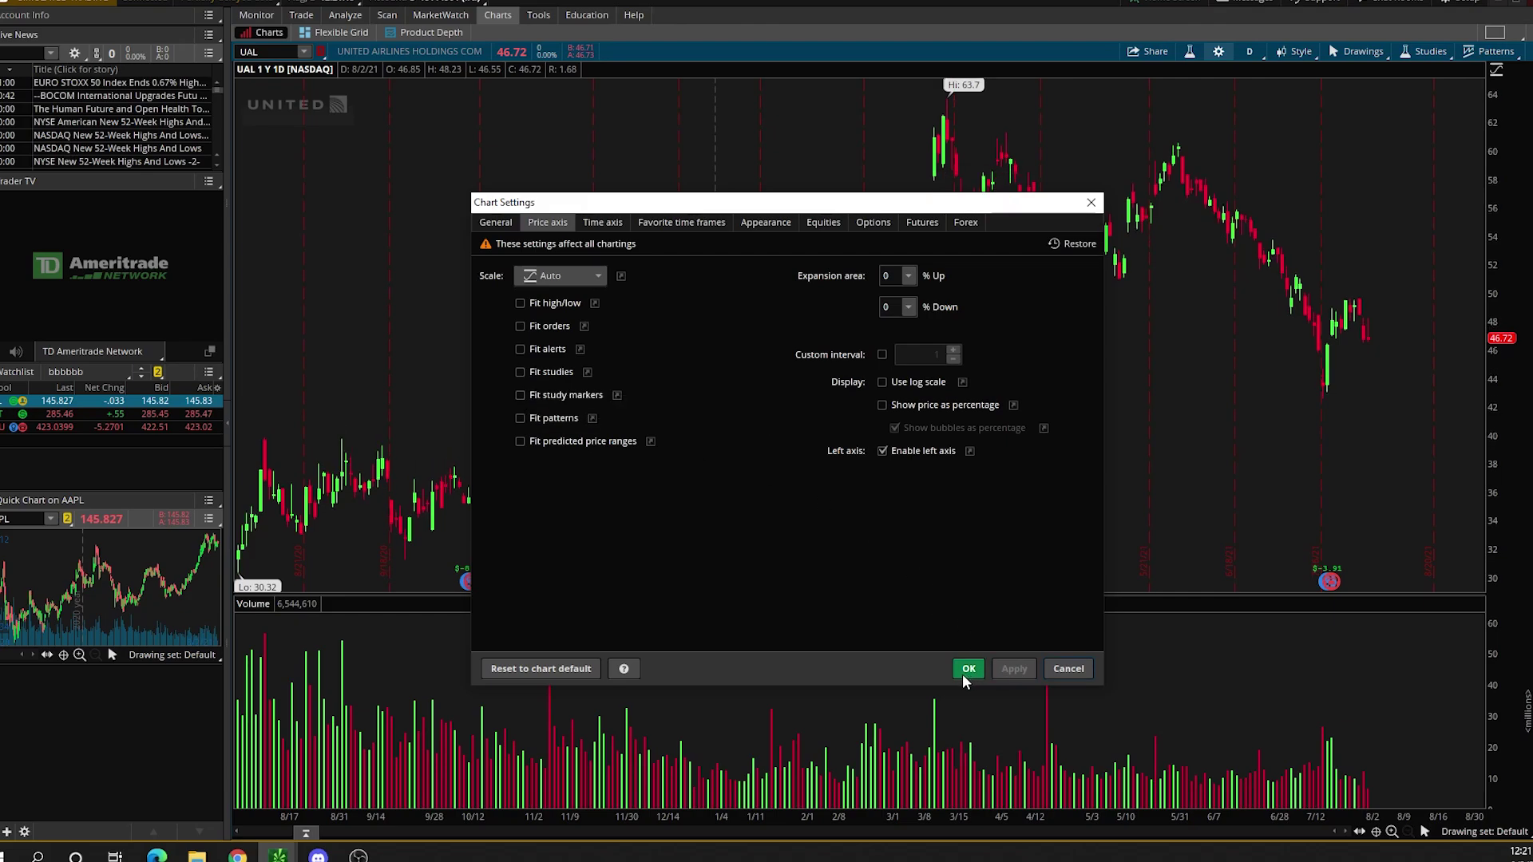
left_click(965, 670)
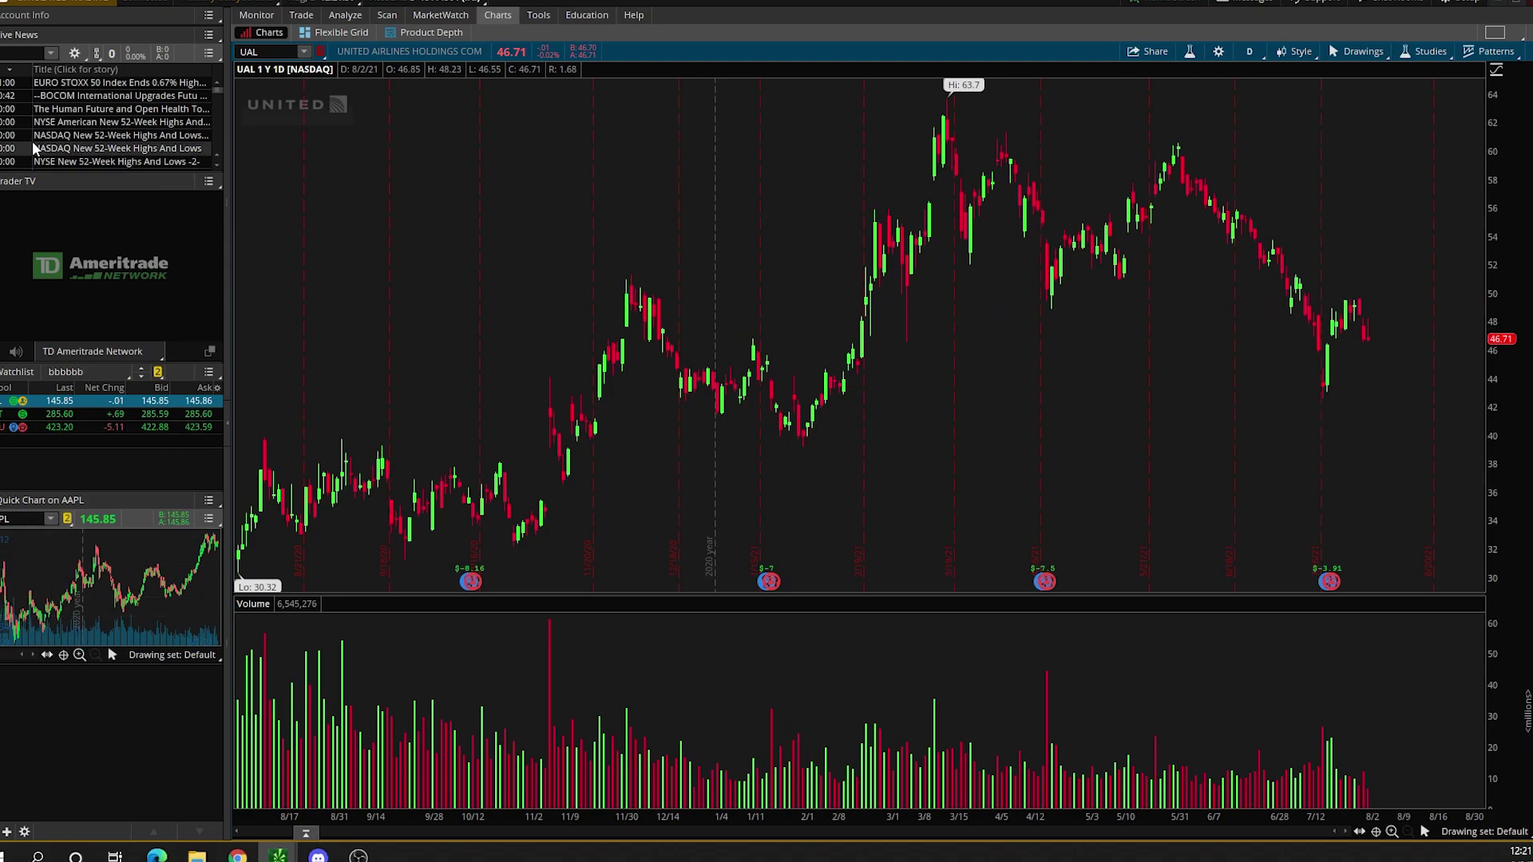
Delete the Trader TV, Live News and AAPL Quick Chart gadgets from the sidebar
left_click(215, 183)
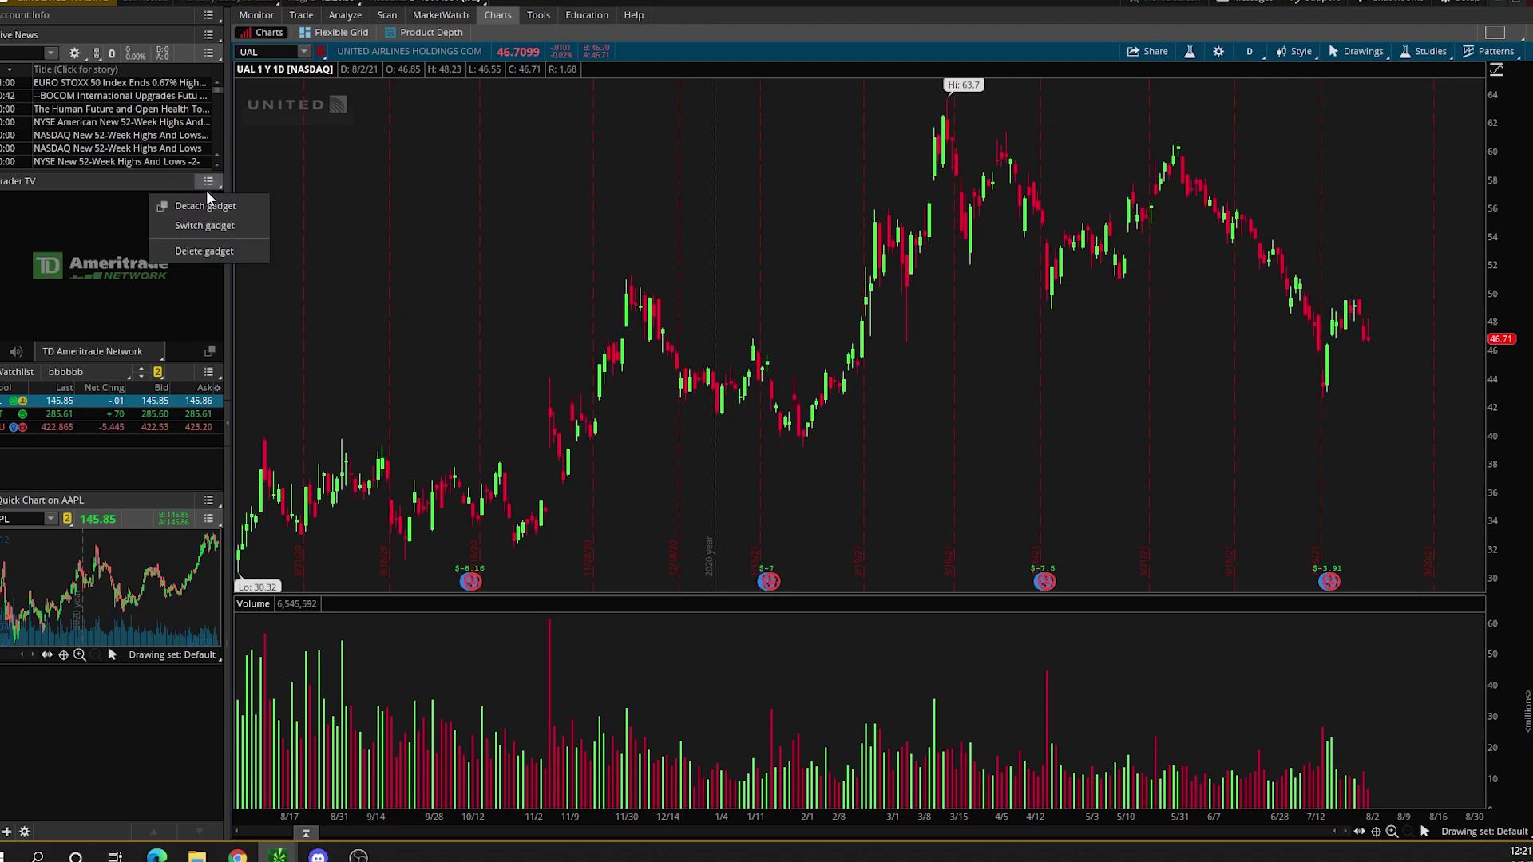
left_click(211, 250)
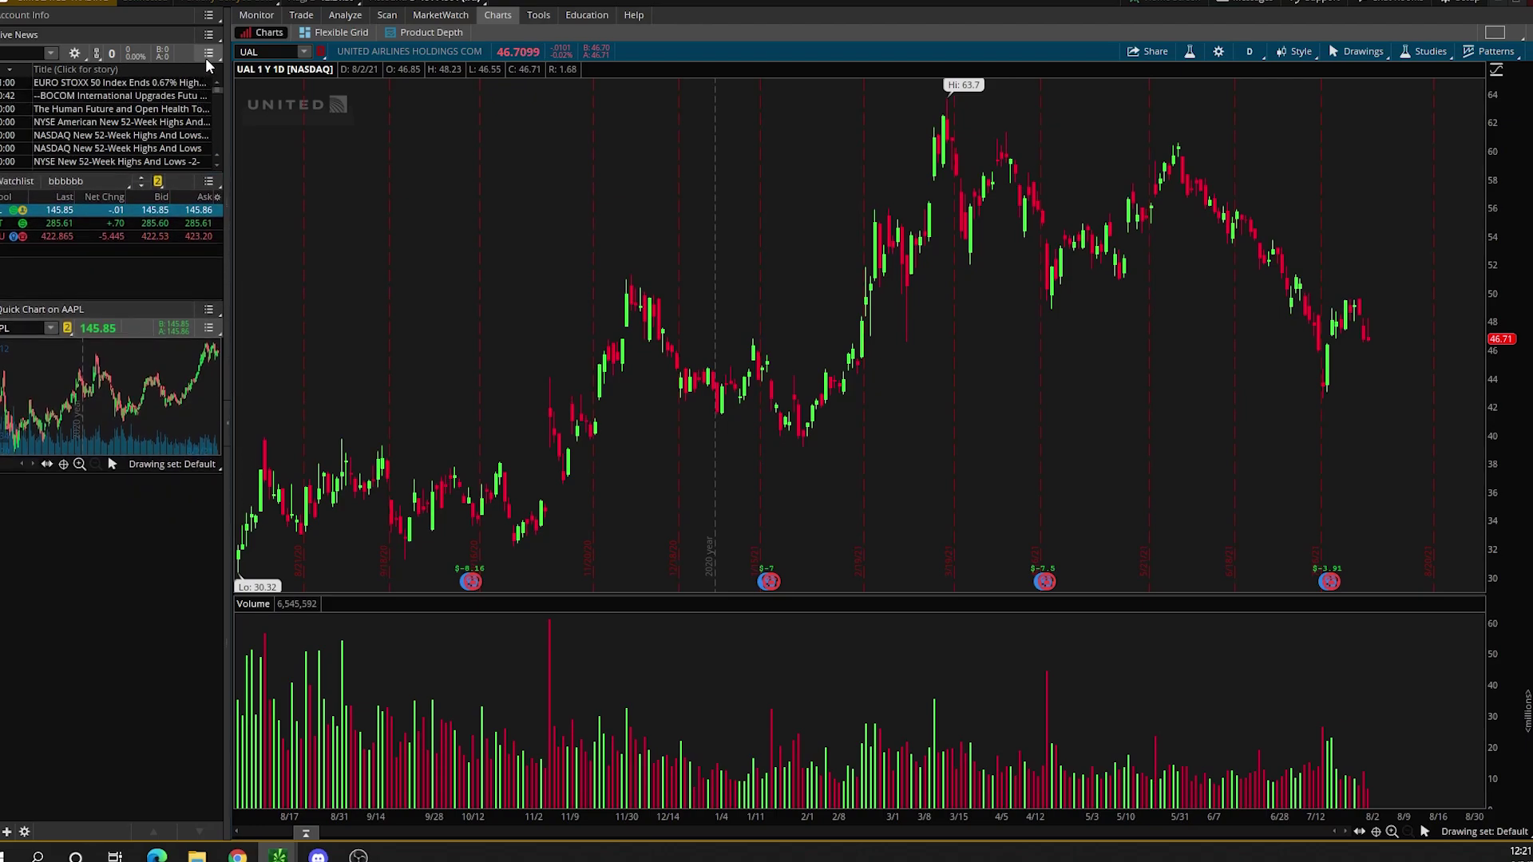
left_click(206, 54)
left_click(184, 131)
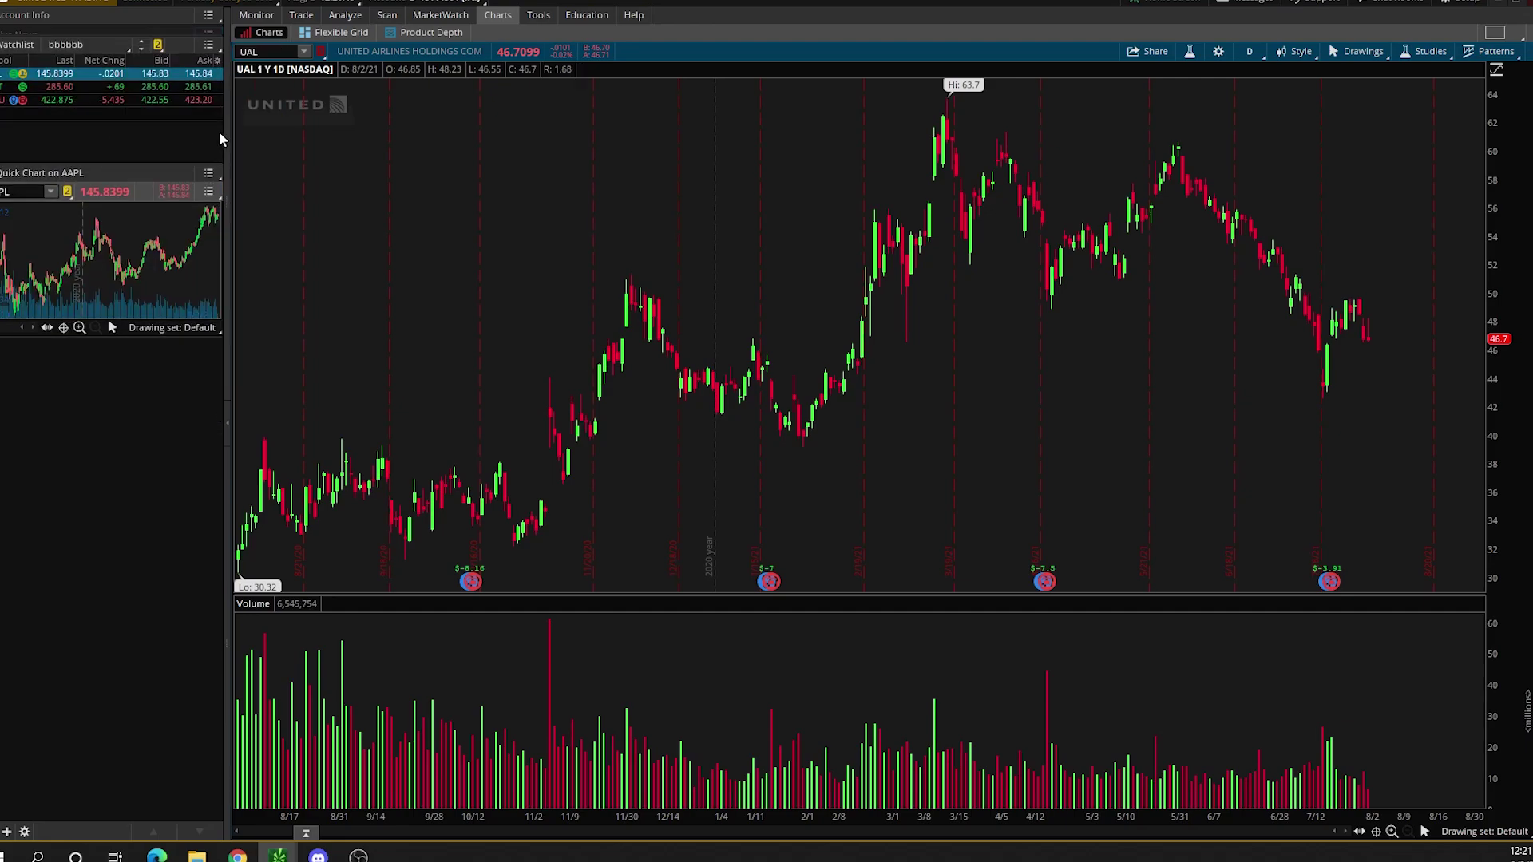
left_click(208, 164)
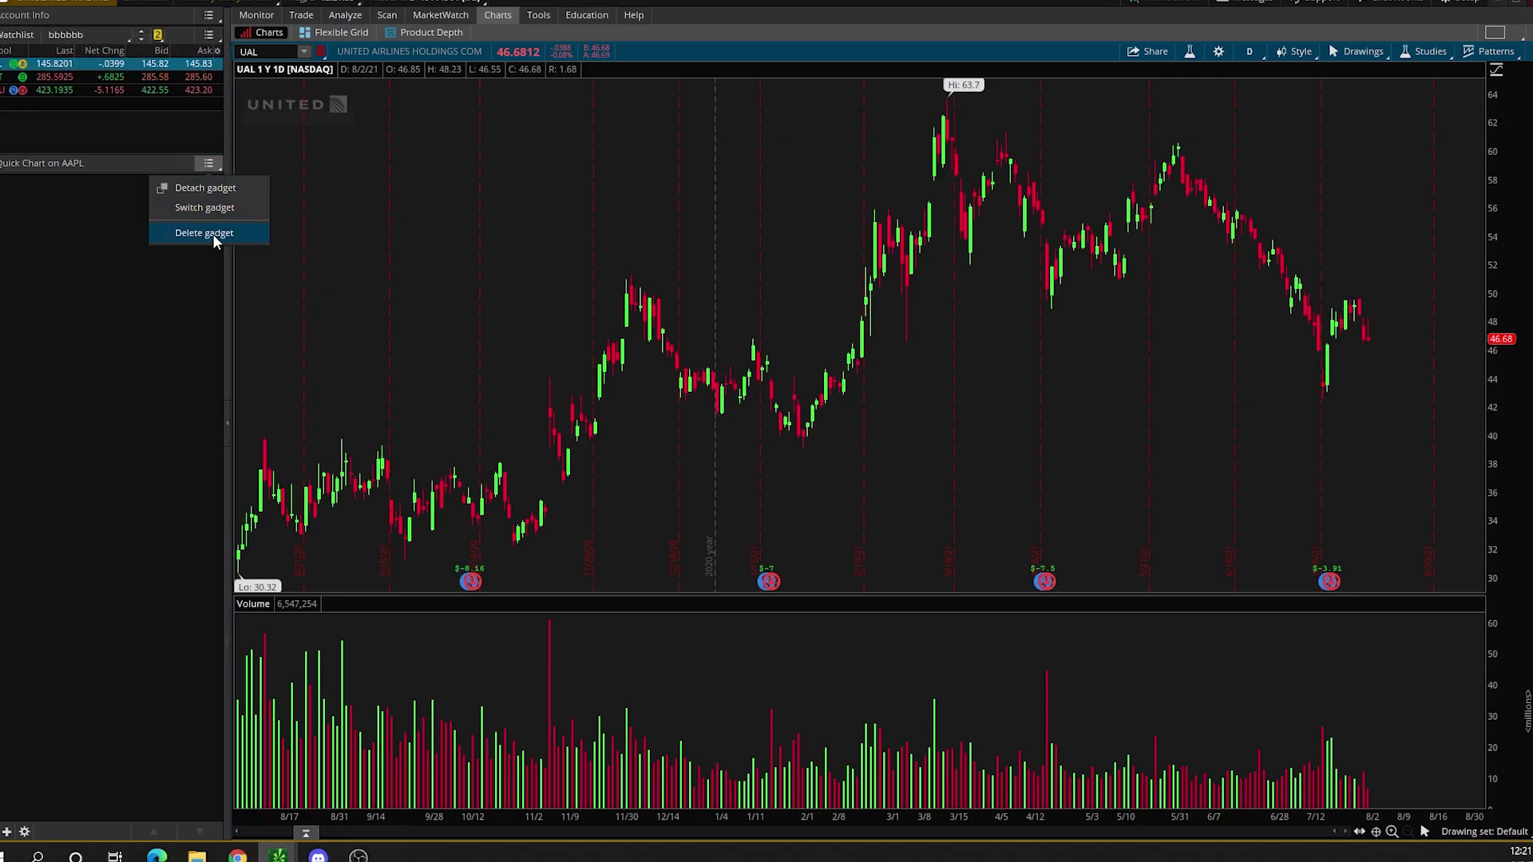
left_click(213, 233)
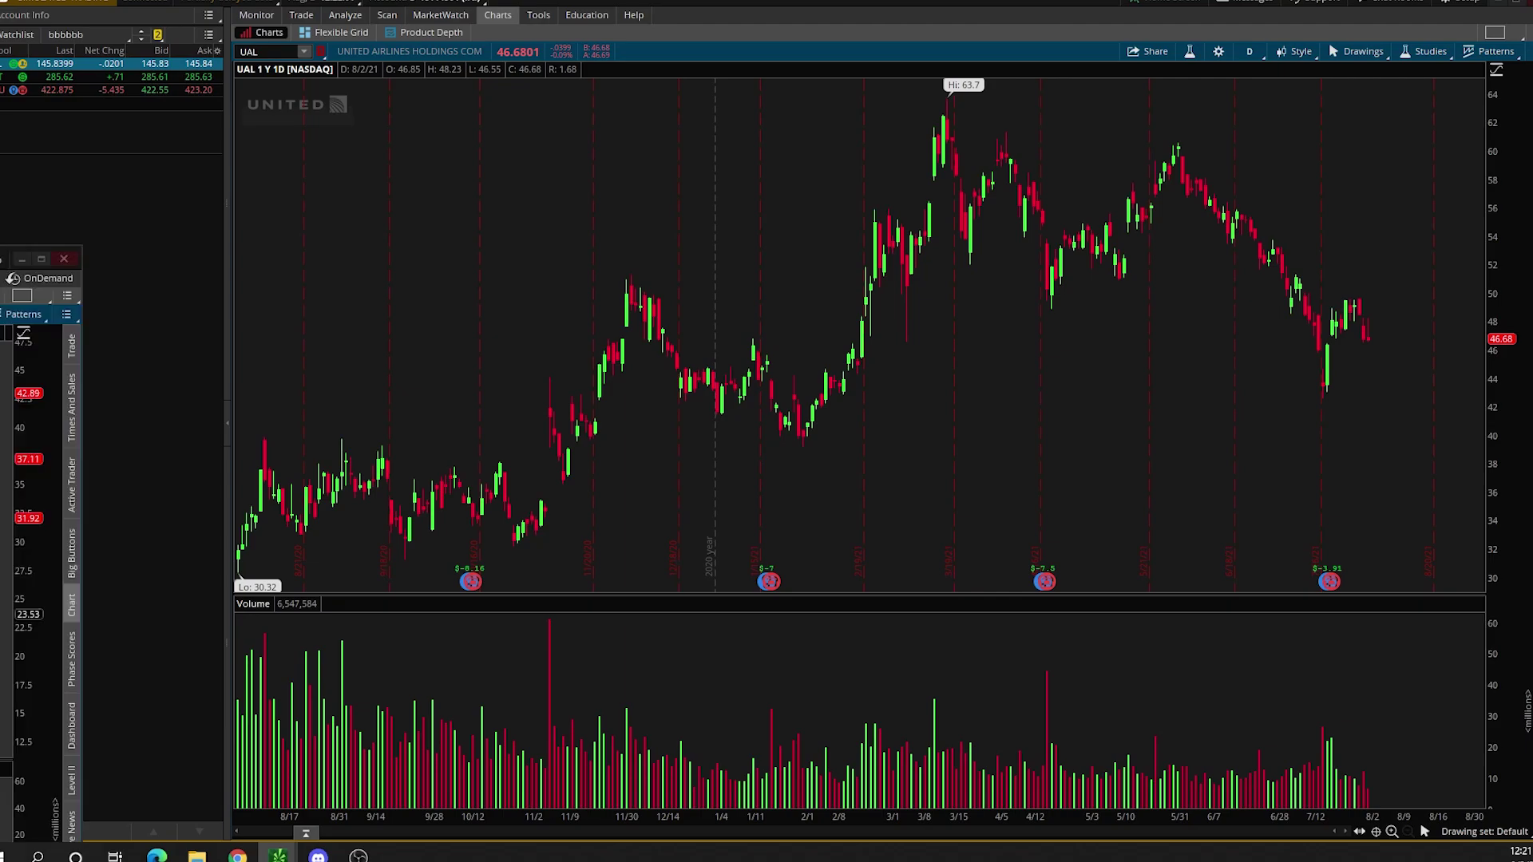
Check the watchlists in the second workspace window, and add two more Watchlist gadgets to the sidebar
left_click_drag(0, 247, 475, 231)
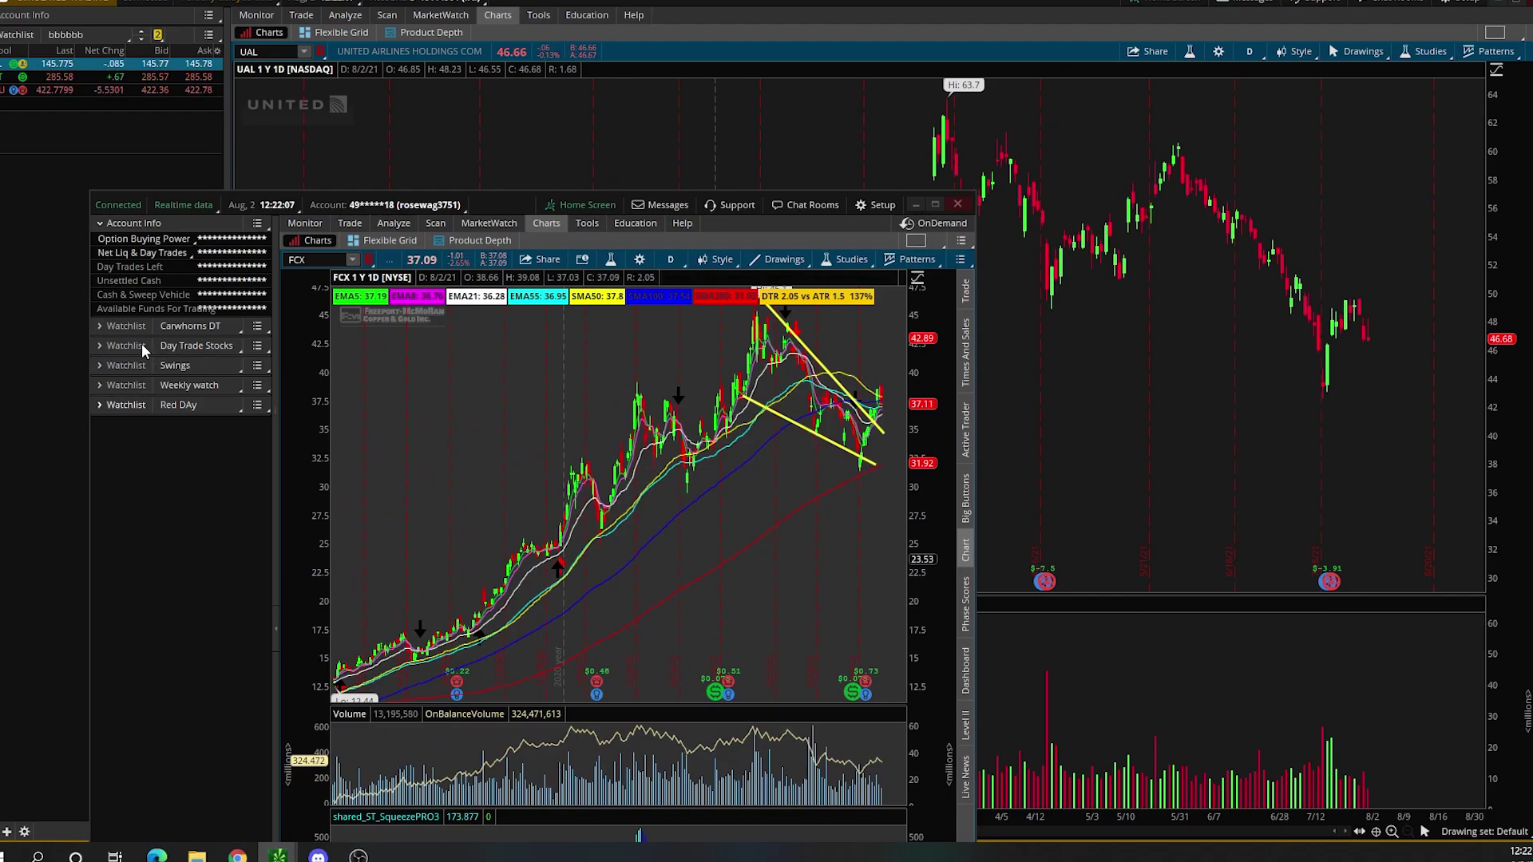
left_click(69, 261)
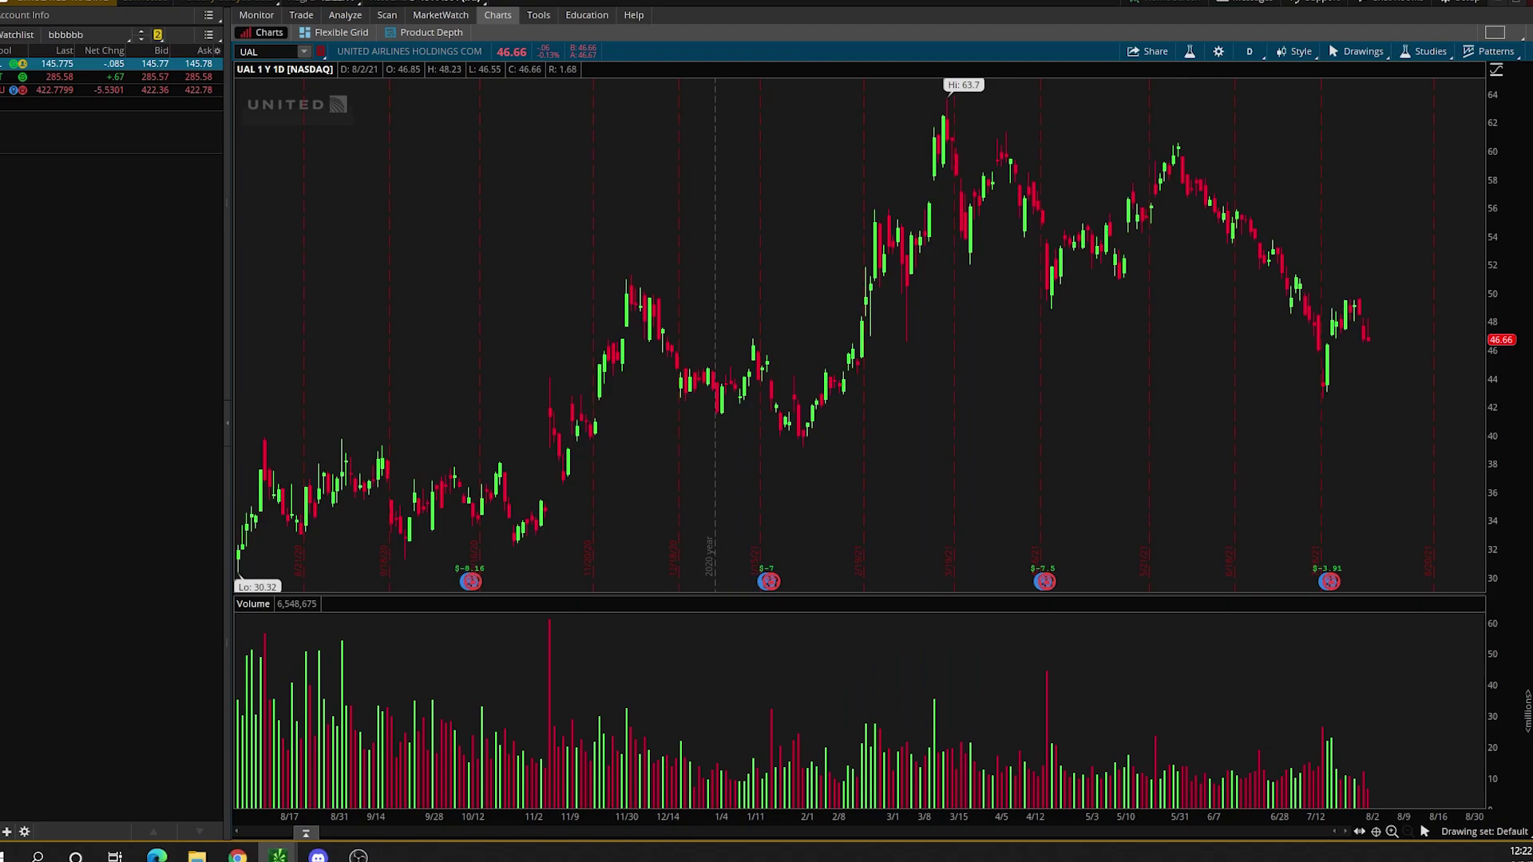
left_click(7, 832)
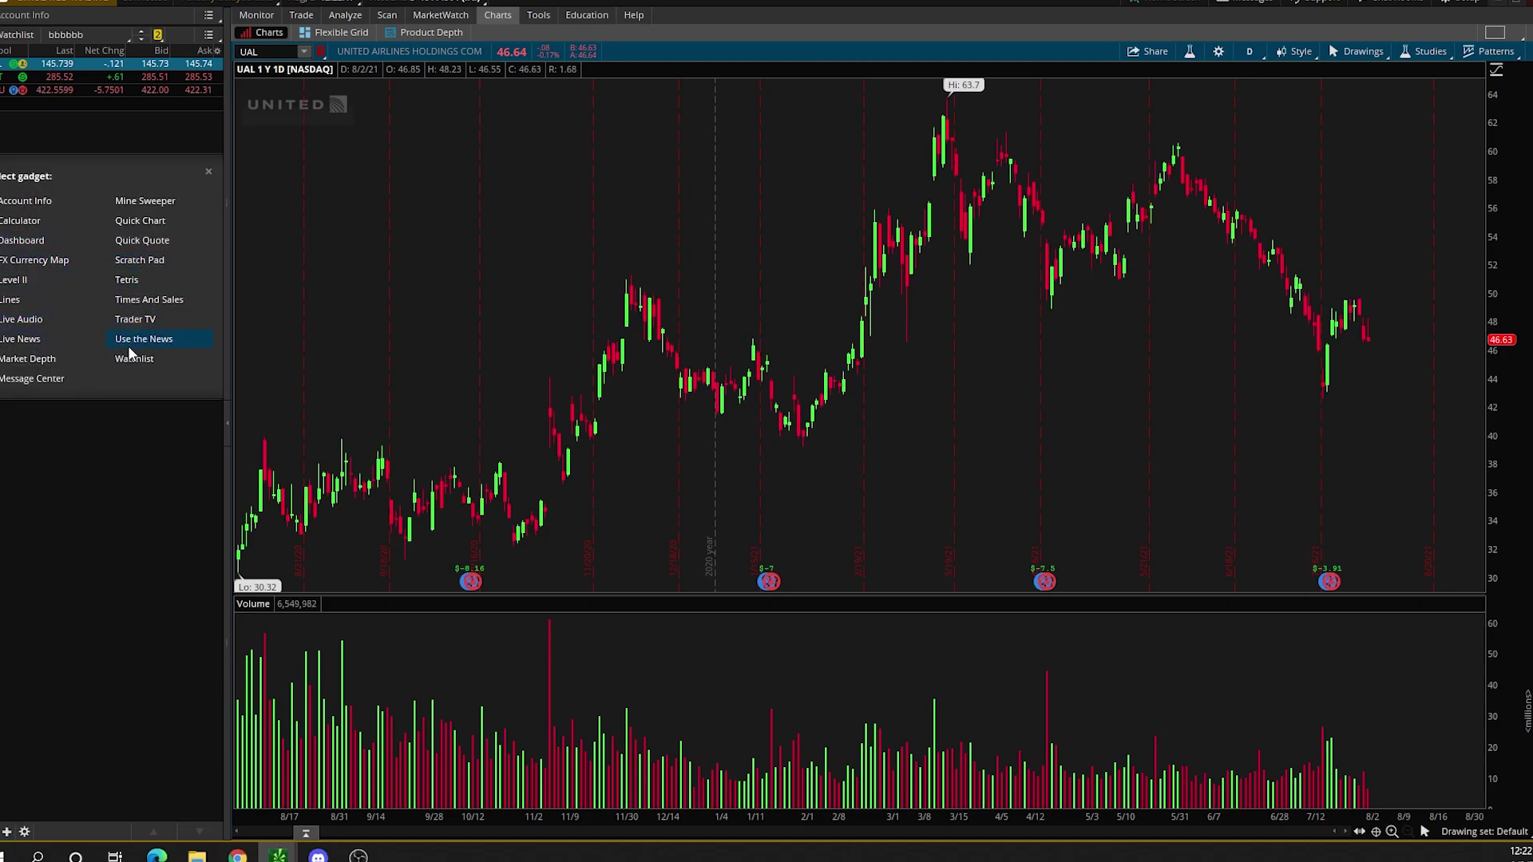
left_click(129, 357)
left_click(7, 832)
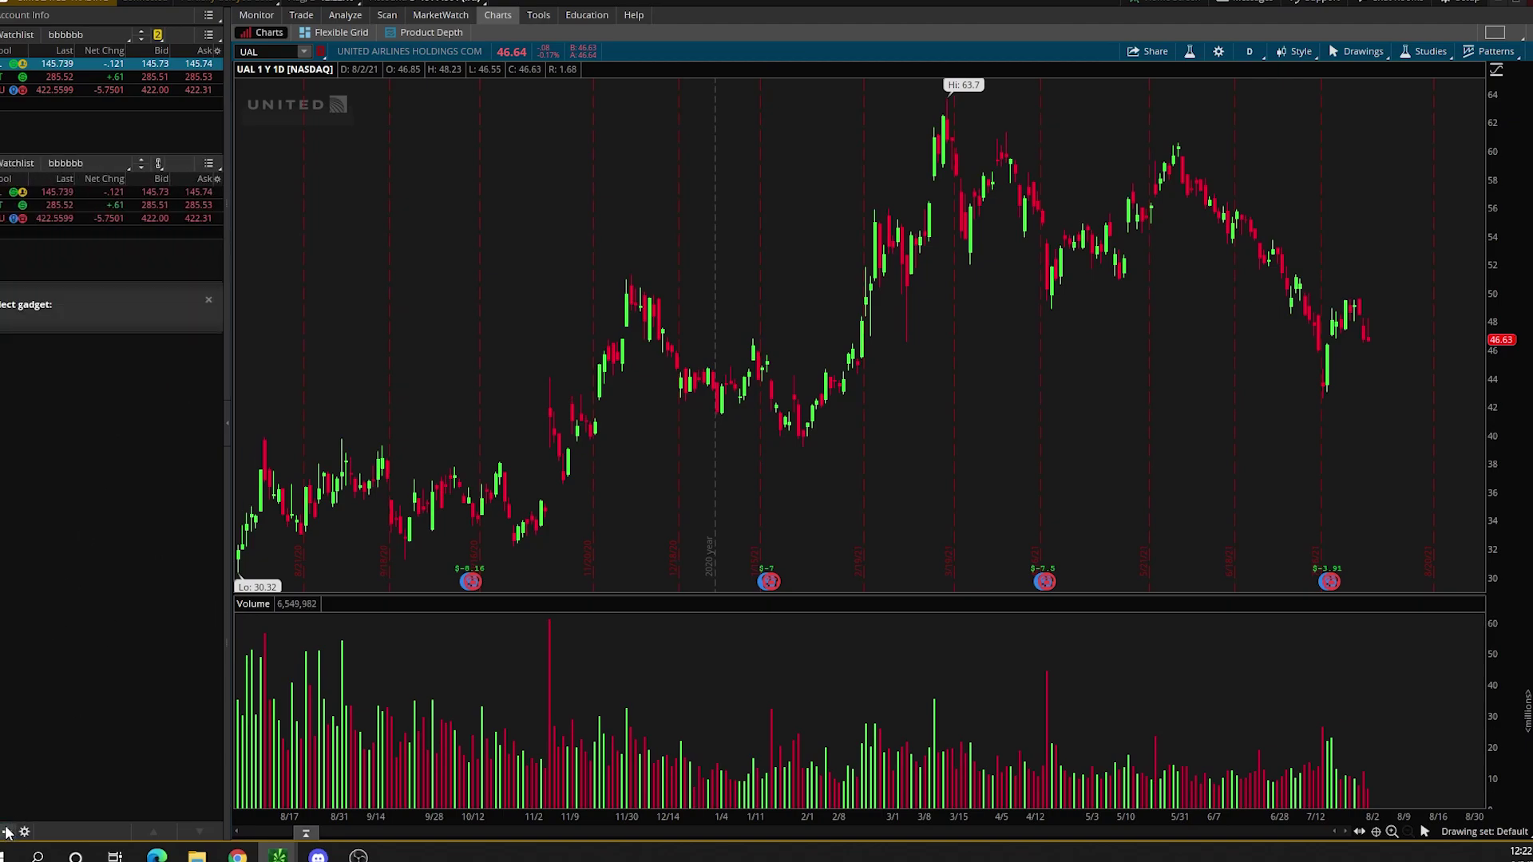
left_click(134, 487)
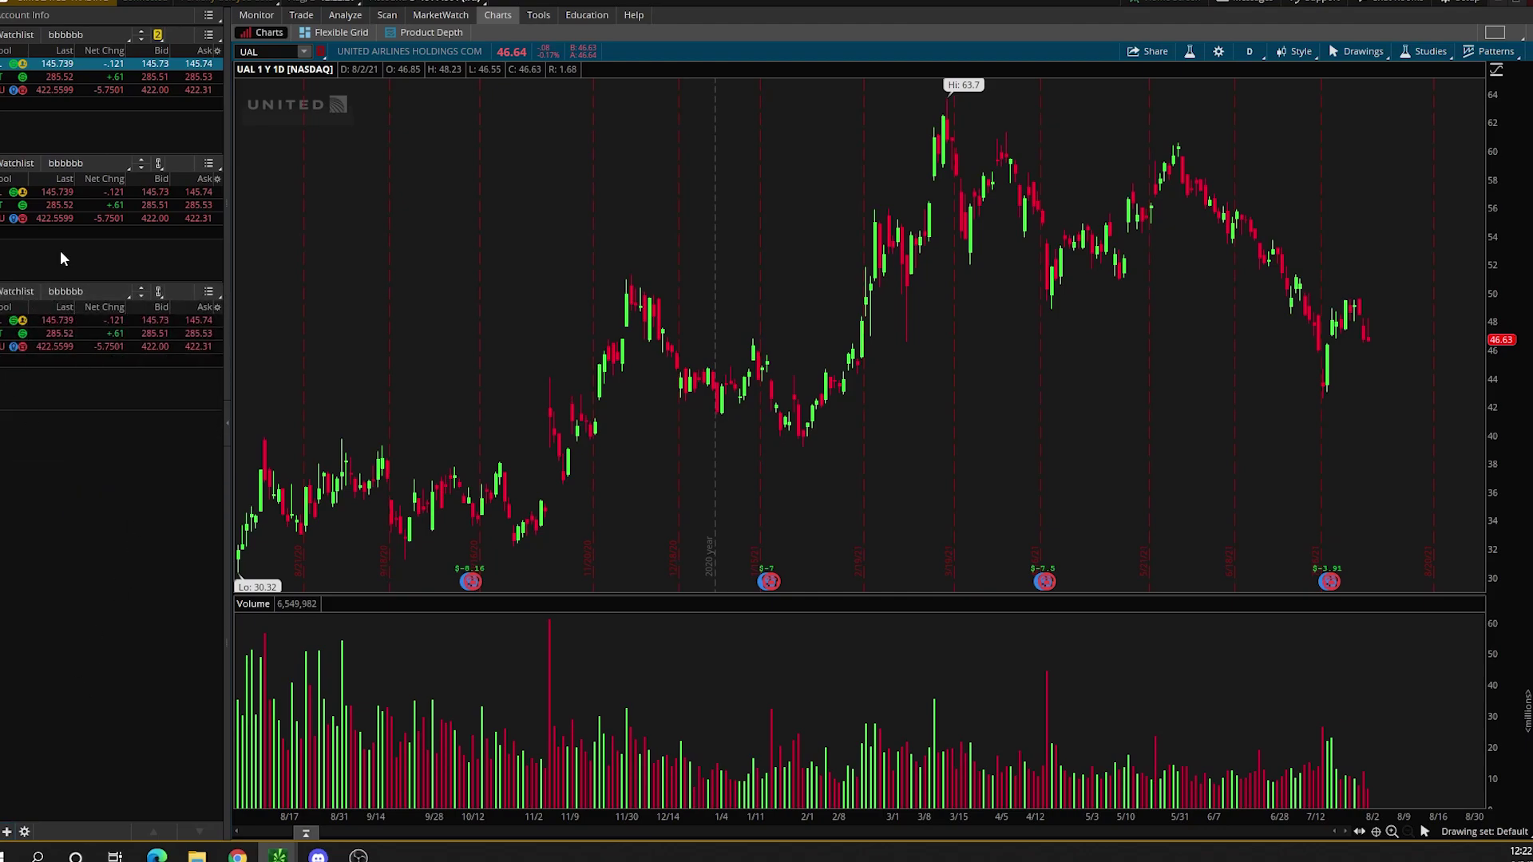
Switch the second sidebar watchlist to the Top10 % Gain NASDAQ list and browse its symbols
left_click(87, 165)
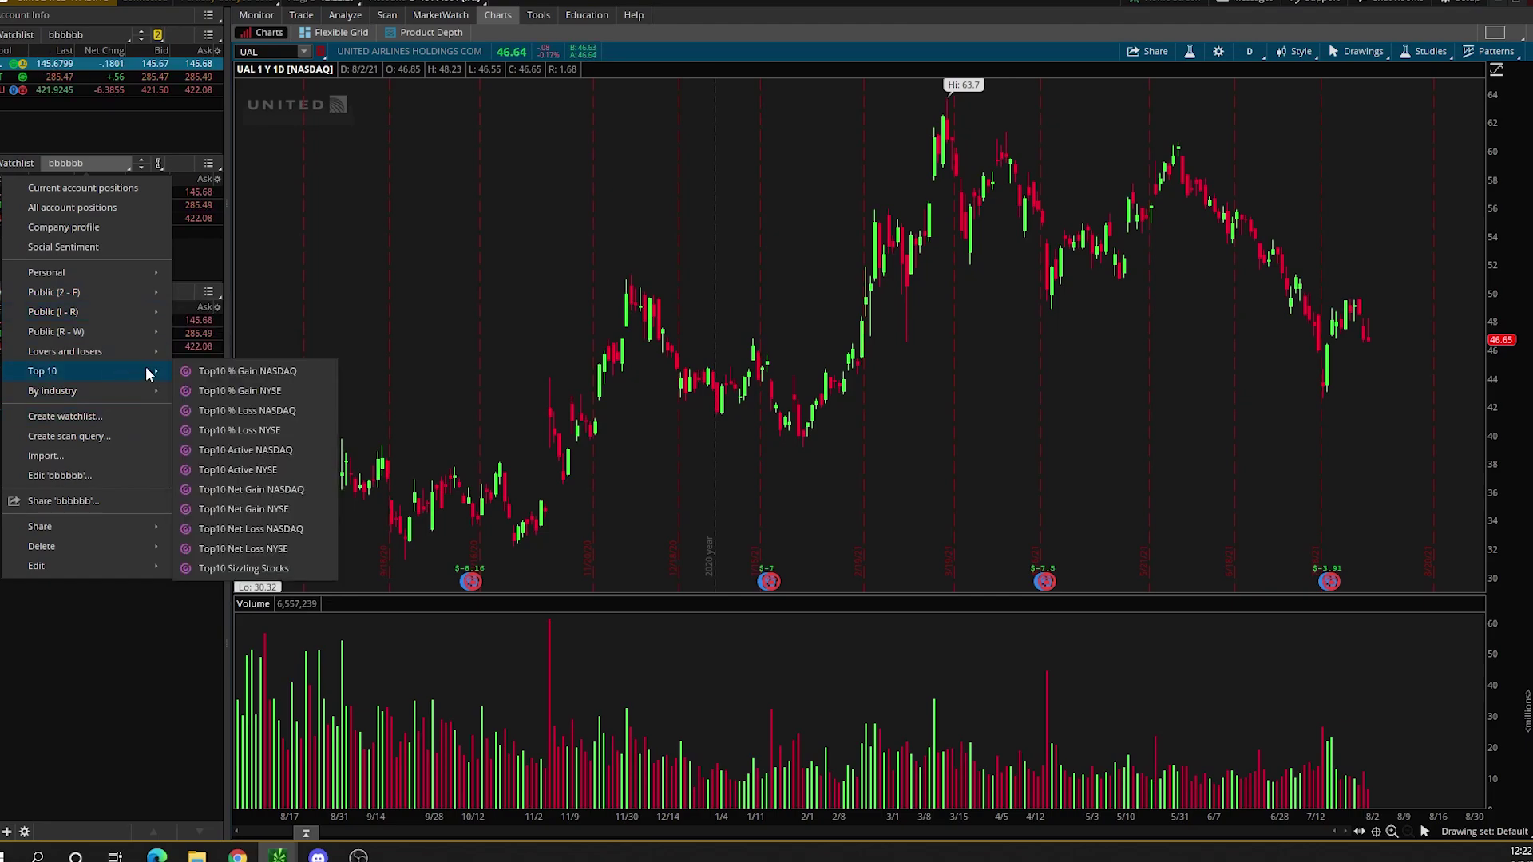
mouse_move(115, 372)
left_click(203, 376)
scroll(93, 218, "down", 1)
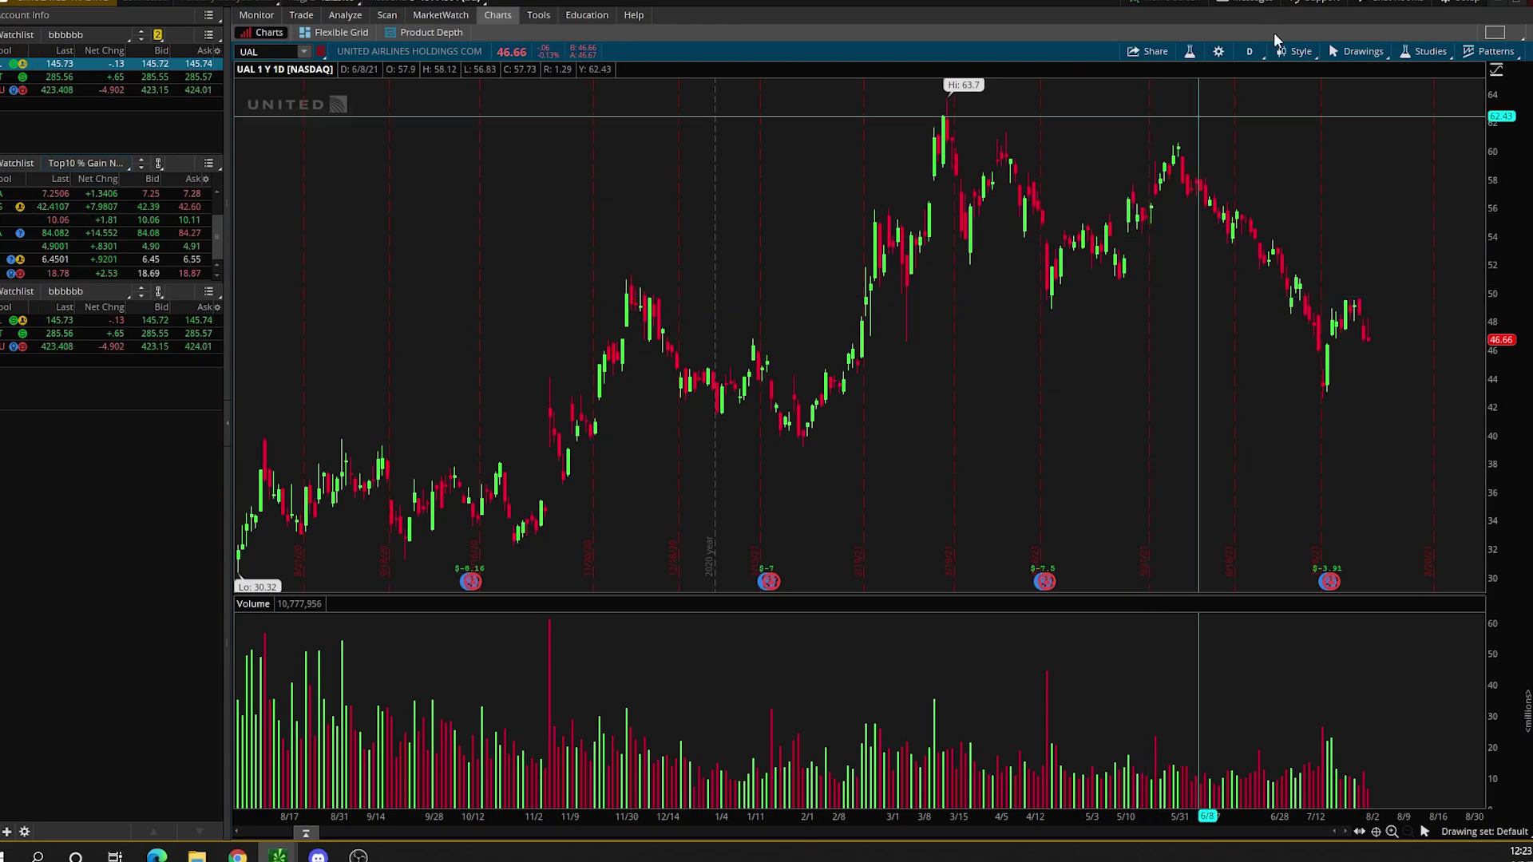
Find the MovAvgExponential study by searching for "exp" and add it four times to the price studies
left_click(1189, 53)
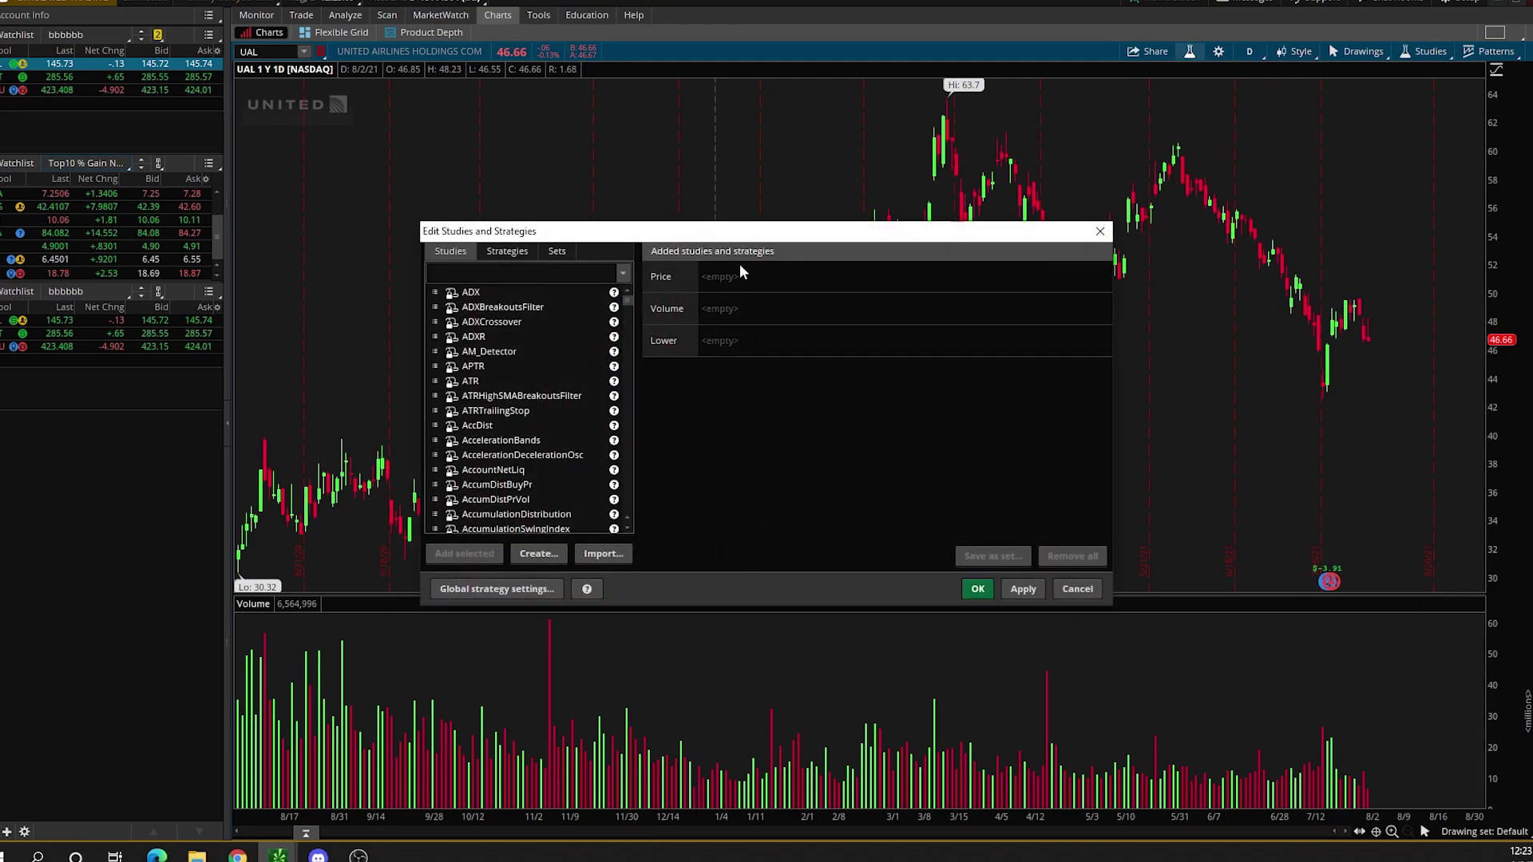
type("exp")
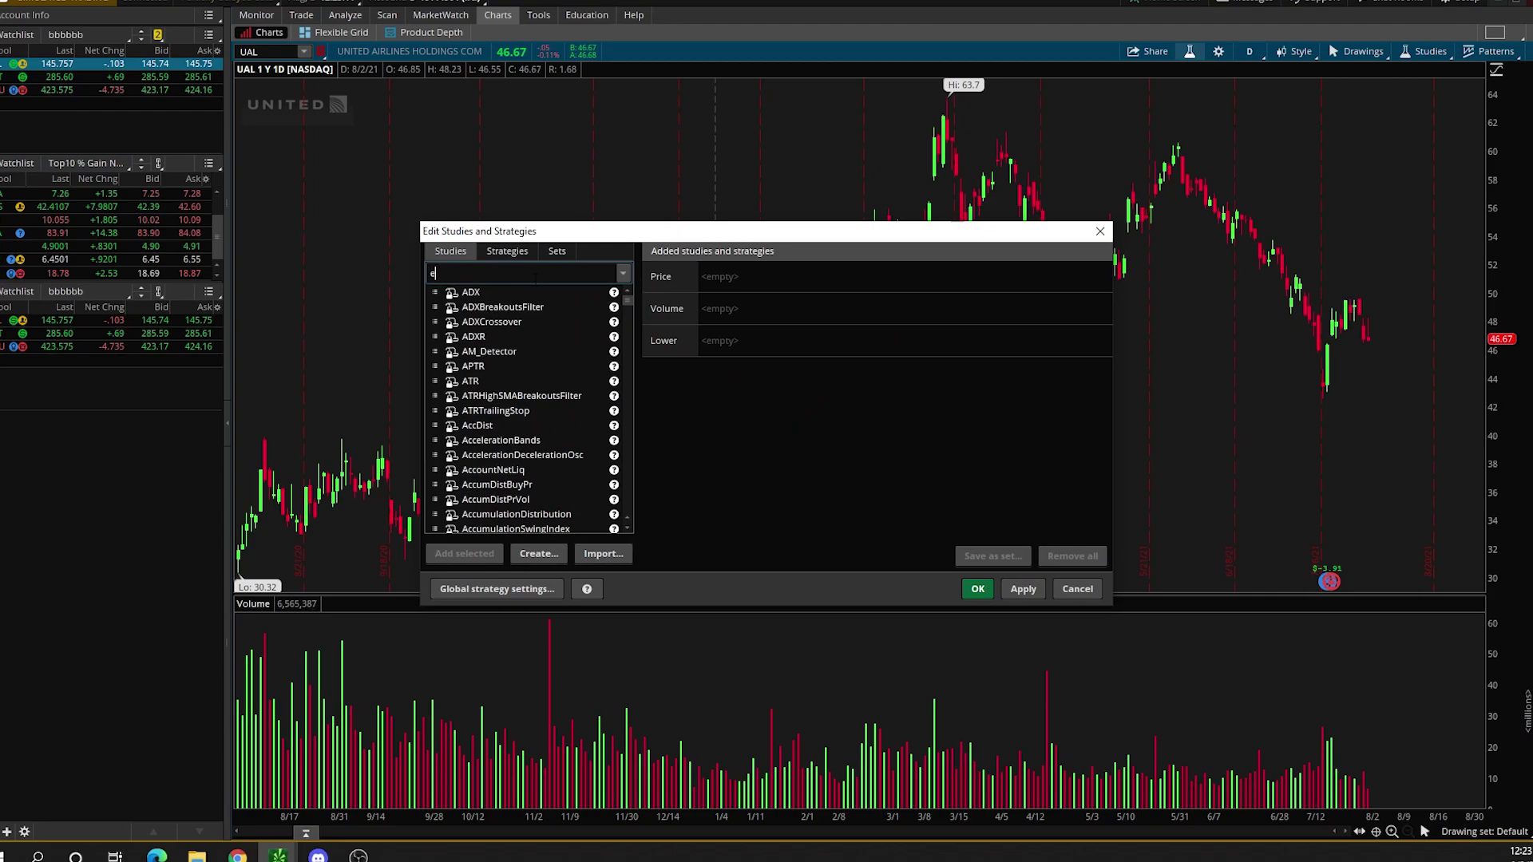
left_click(530, 323)
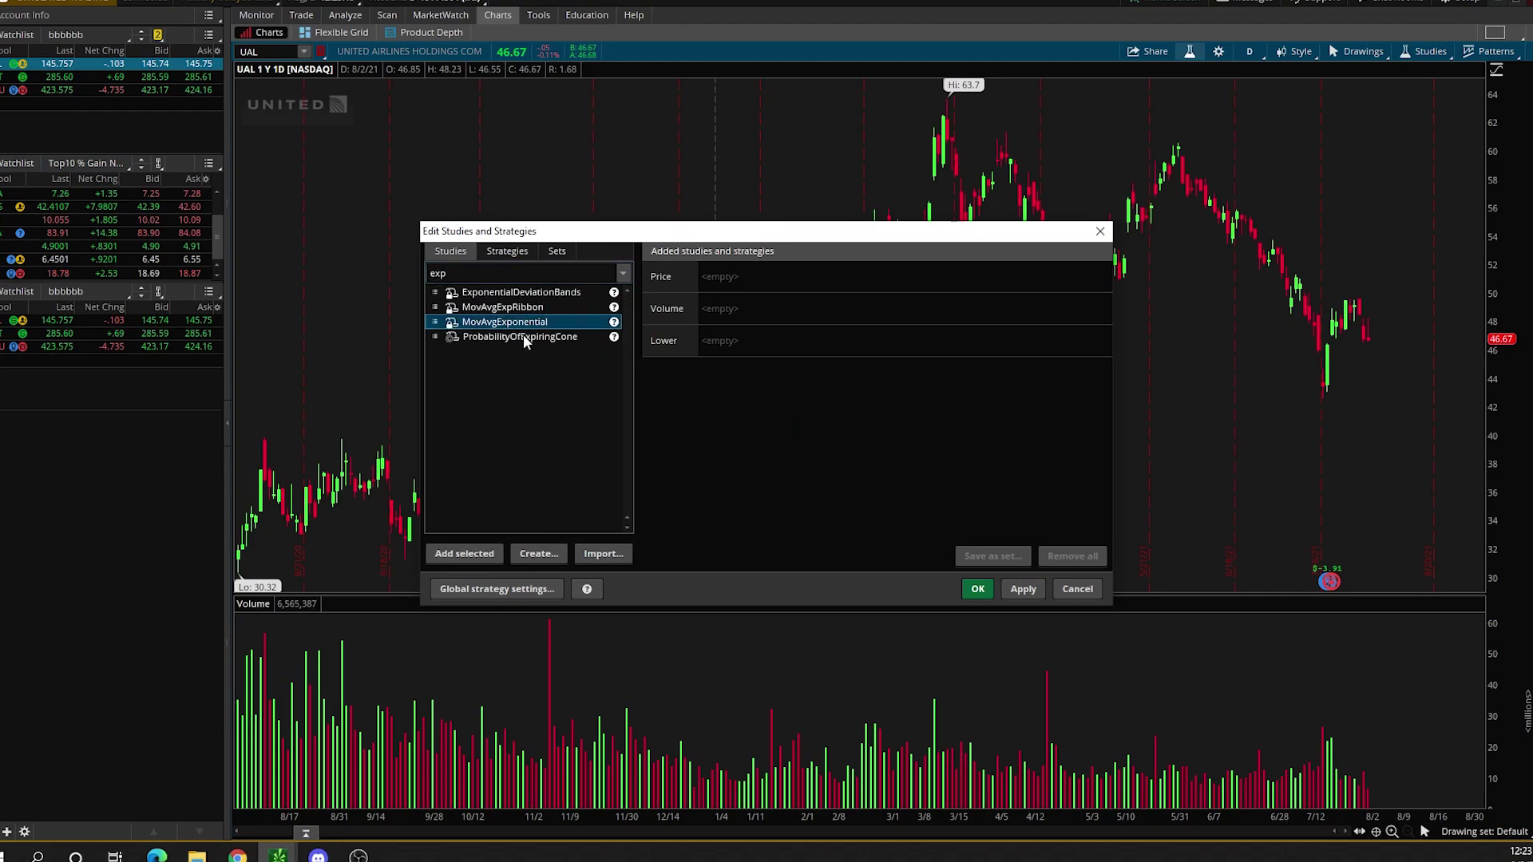
left_click(440, 554)
left_click(439, 554)
left_click(439, 554)
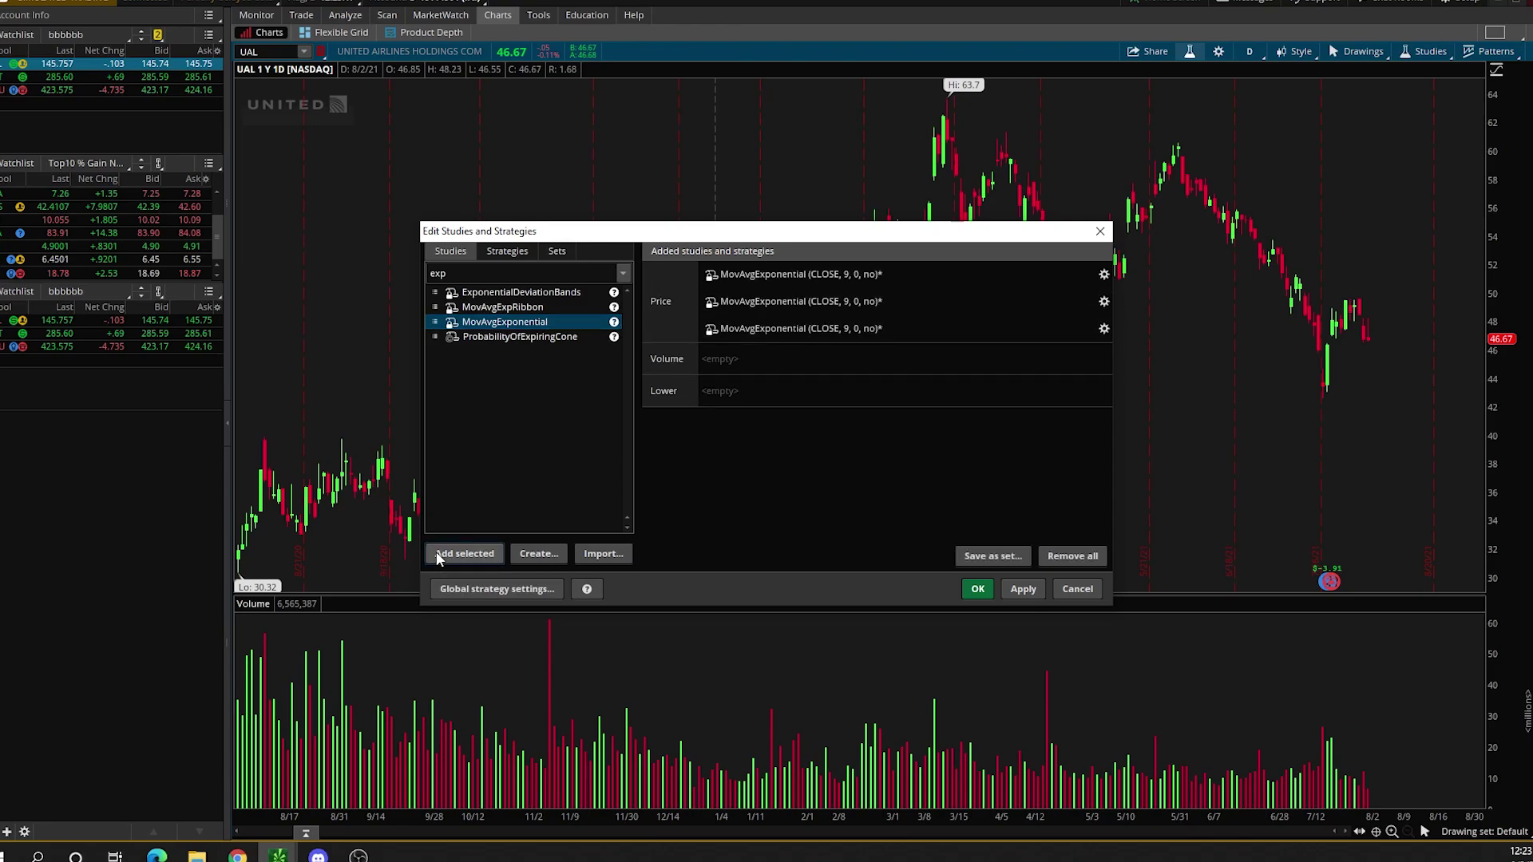
left_click(439, 555)
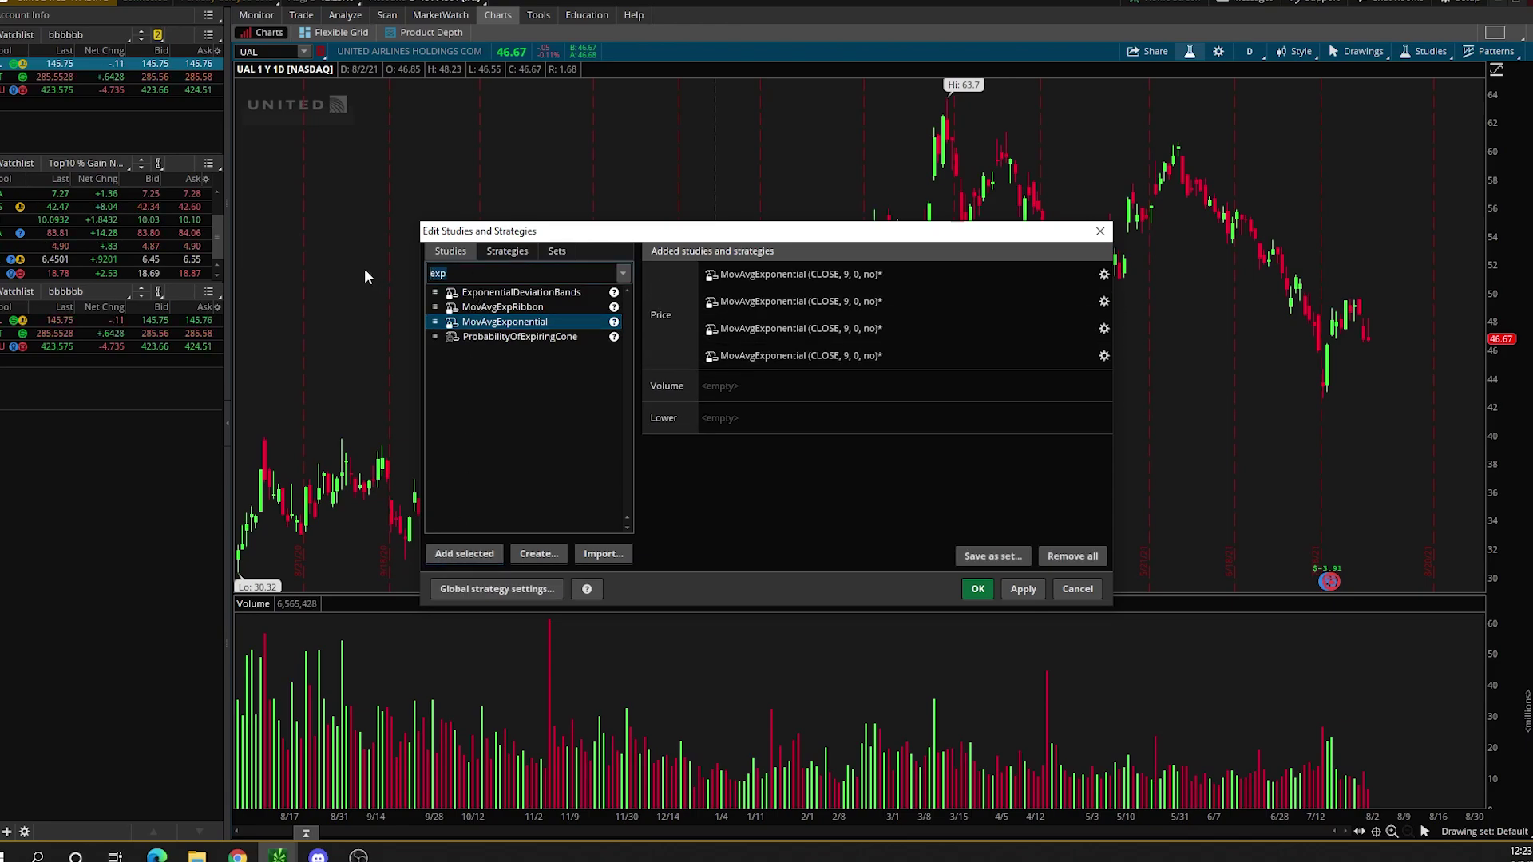
Find the SimpleMovingAvg study by searching for "simpl" and add it three times to the price studies
type("simpl")
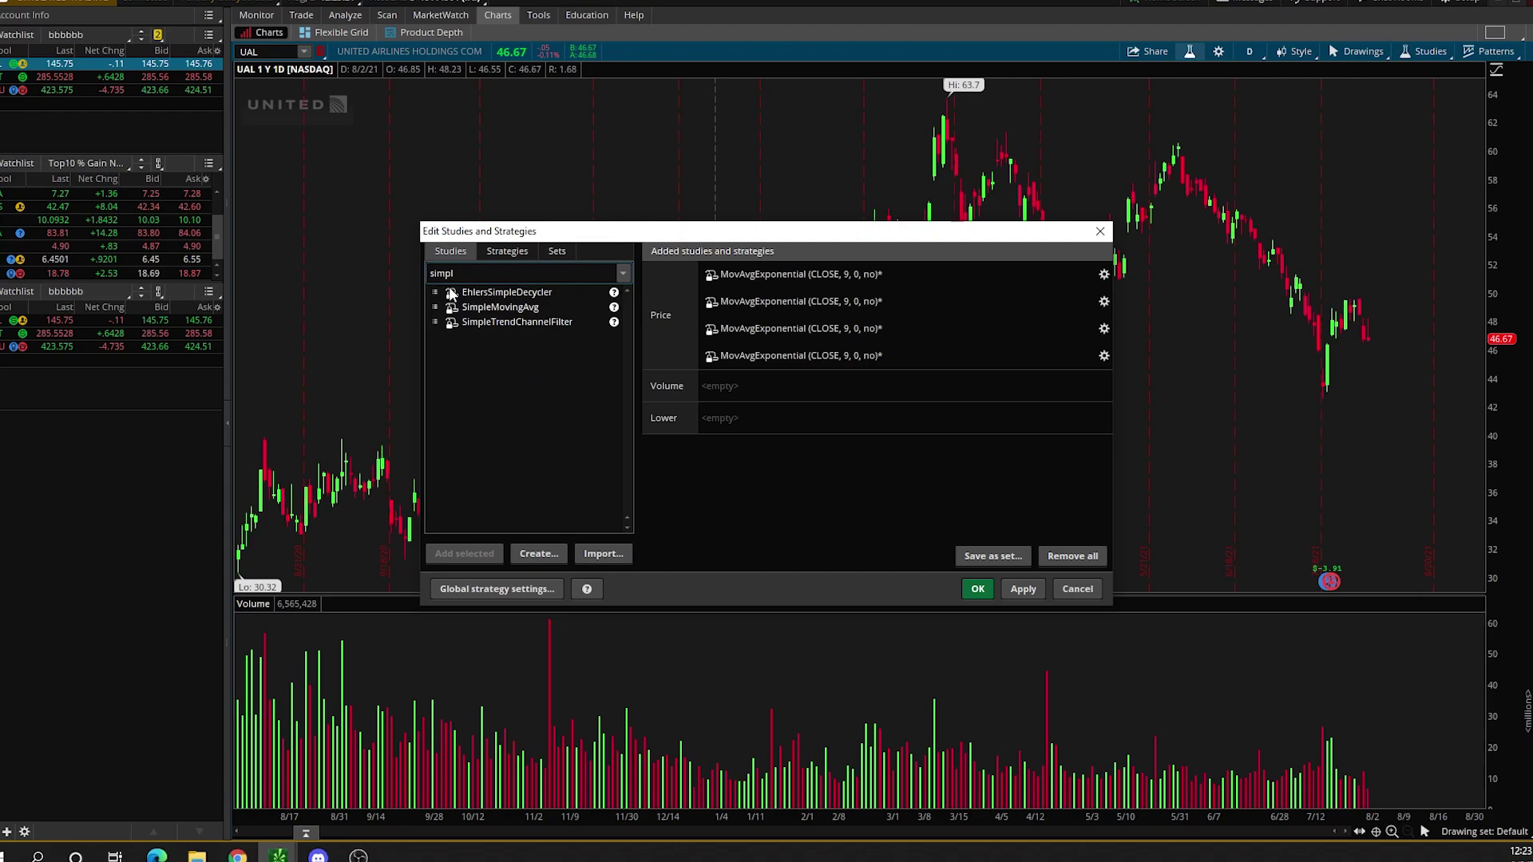
left_click(477, 307)
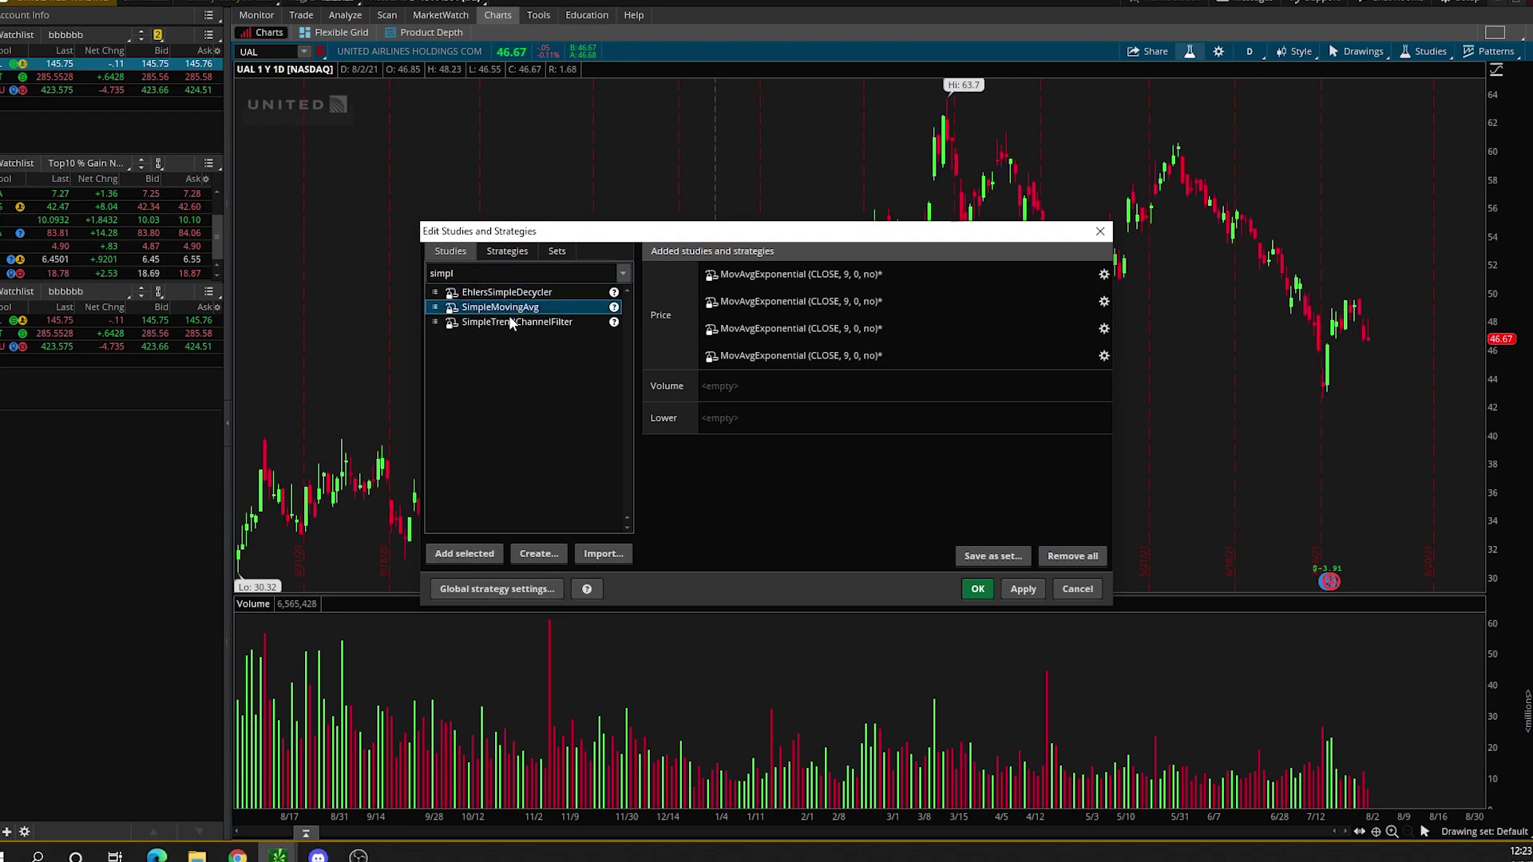
left_click(473, 551)
left_click(483, 552)
left_click(495, 553)
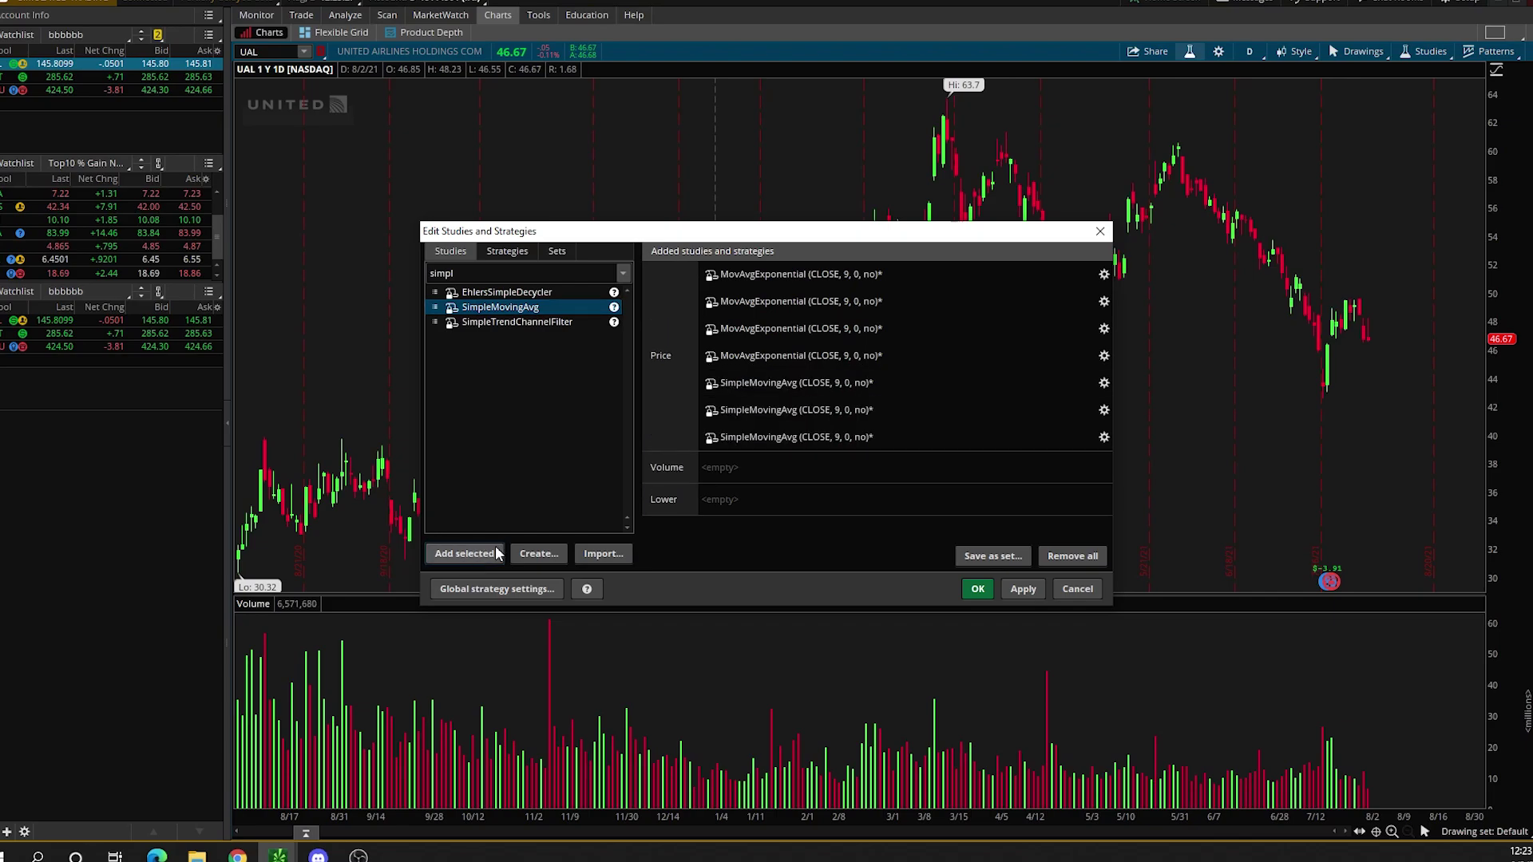
Customize the first exponential moving average with length 5, green color and a dashed line style
left_click(1104, 275)
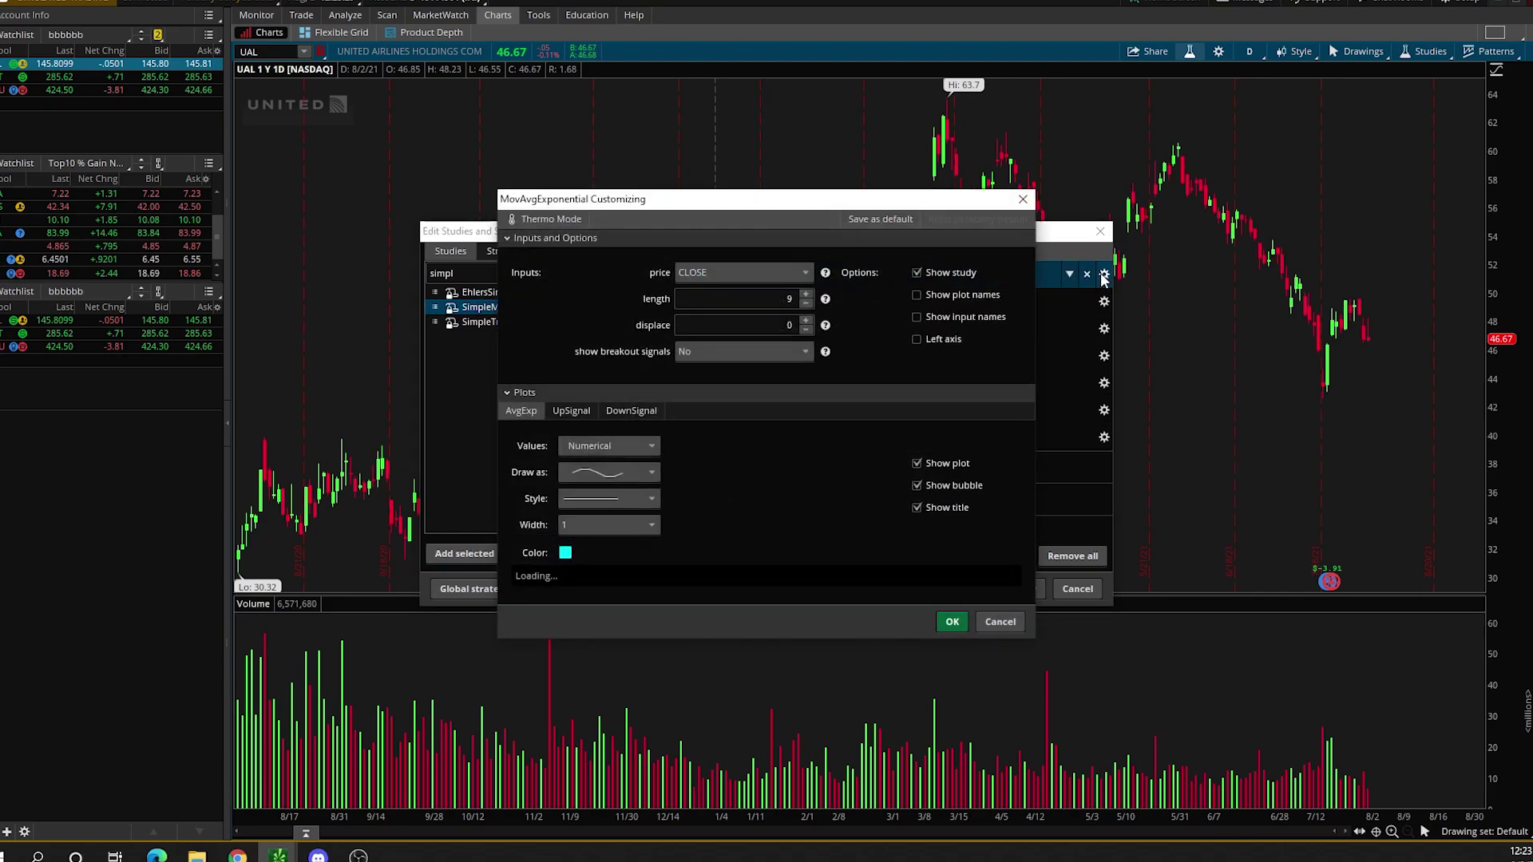
left_click(806, 305)
left_click(806, 304)
left_click(806, 304)
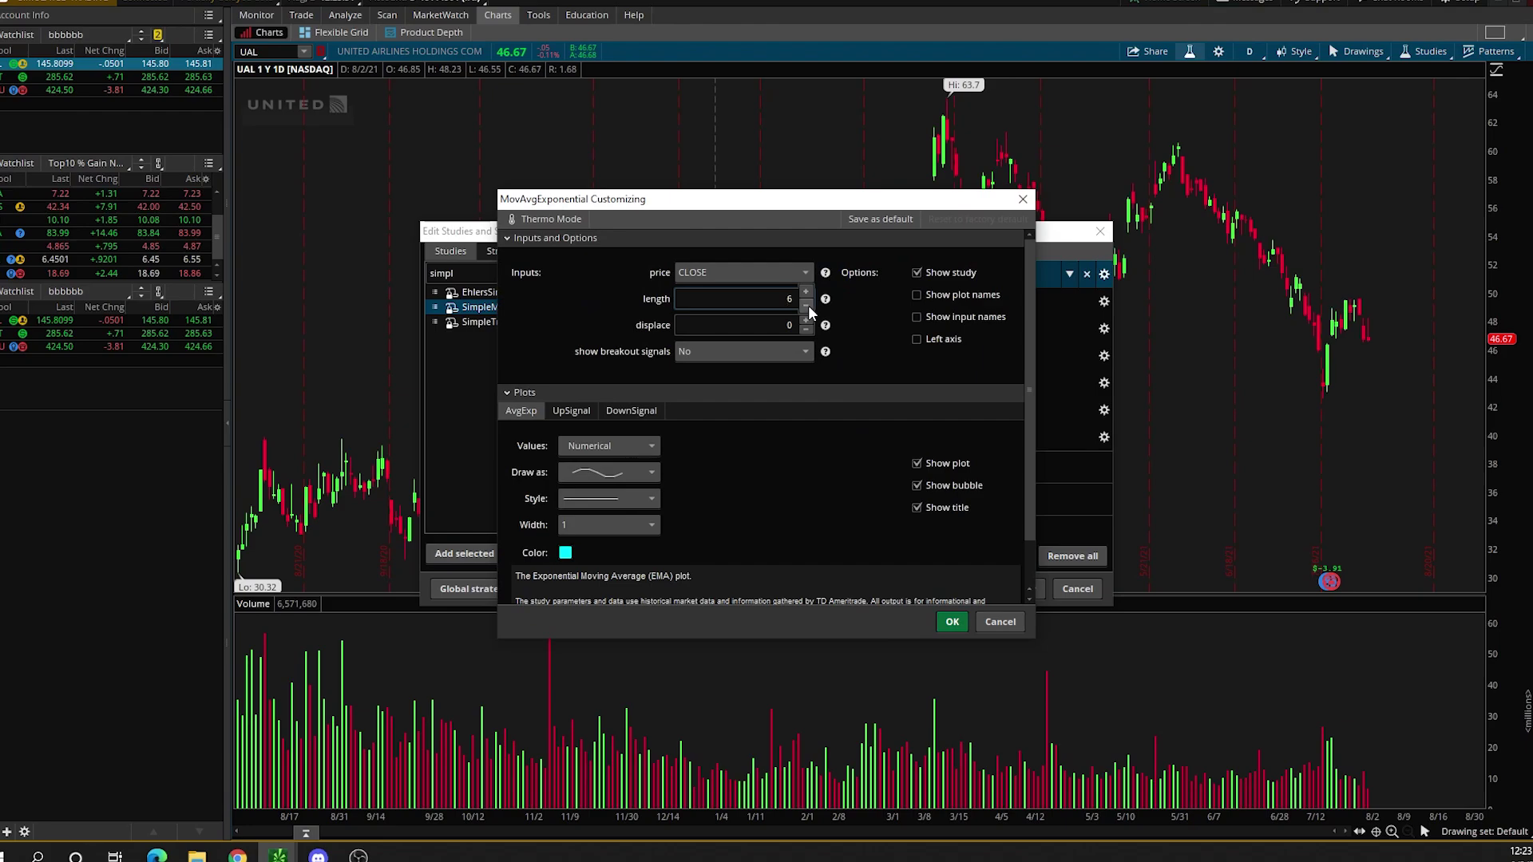
left_click(808, 305)
left_click(567, 552)
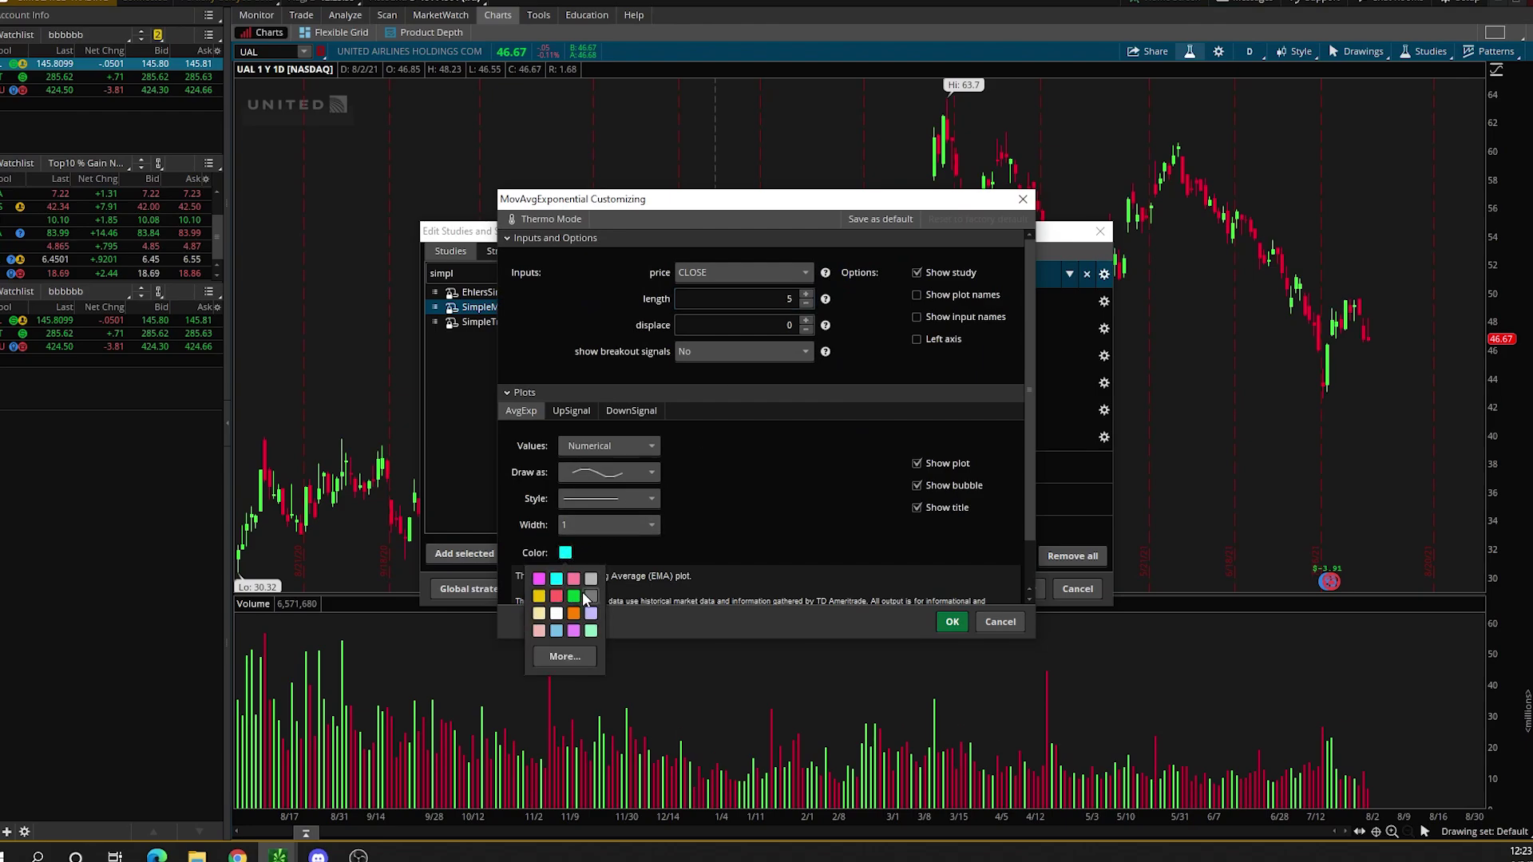
left_click(587, 595)
left_click(567, 554)
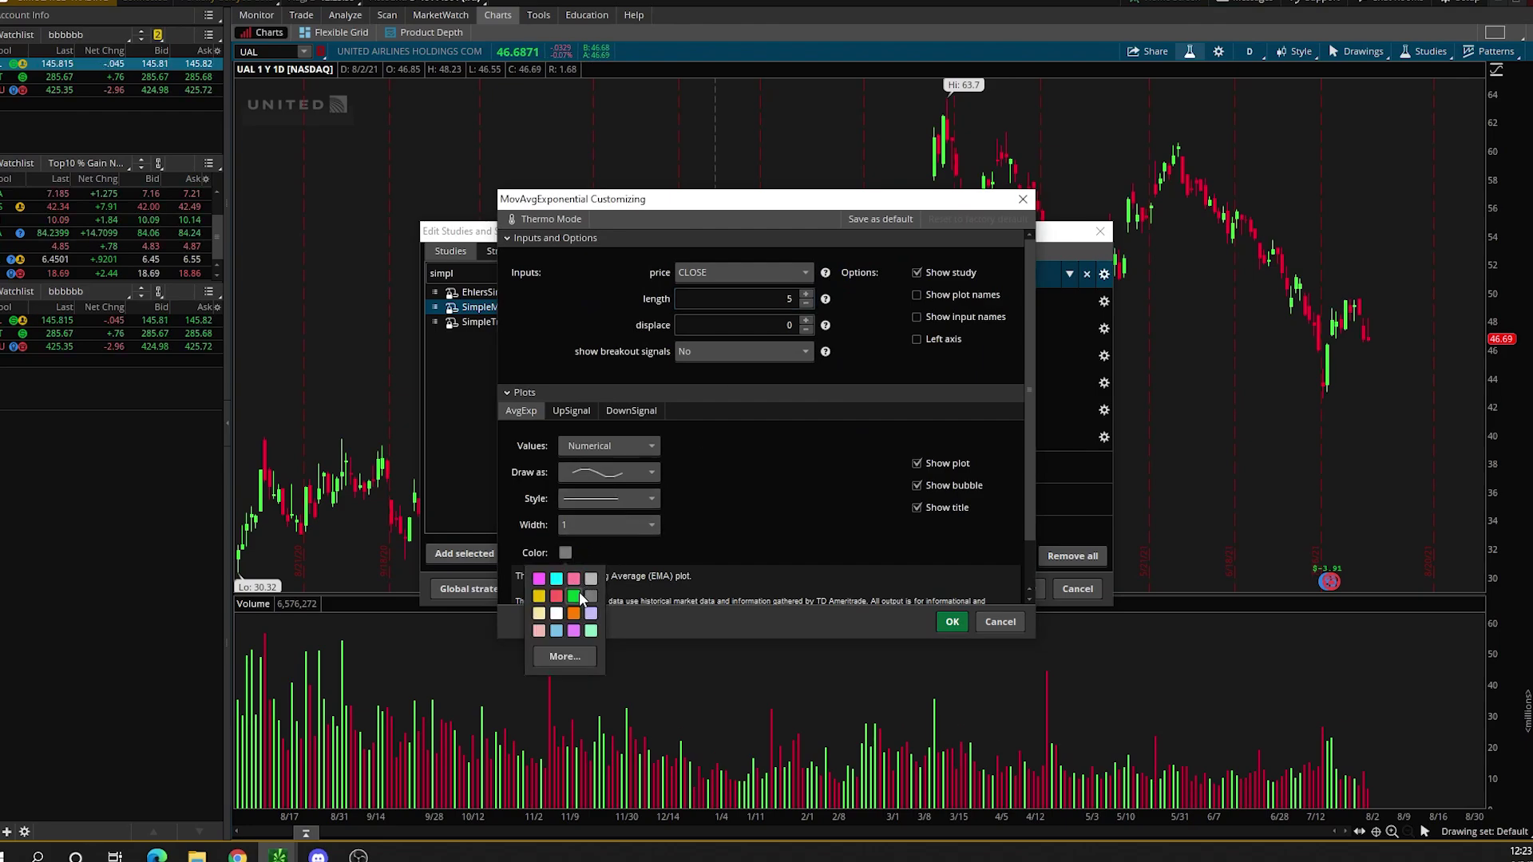
left_click(578, 593)
left_click(621, 501)
left_click(612, 558)
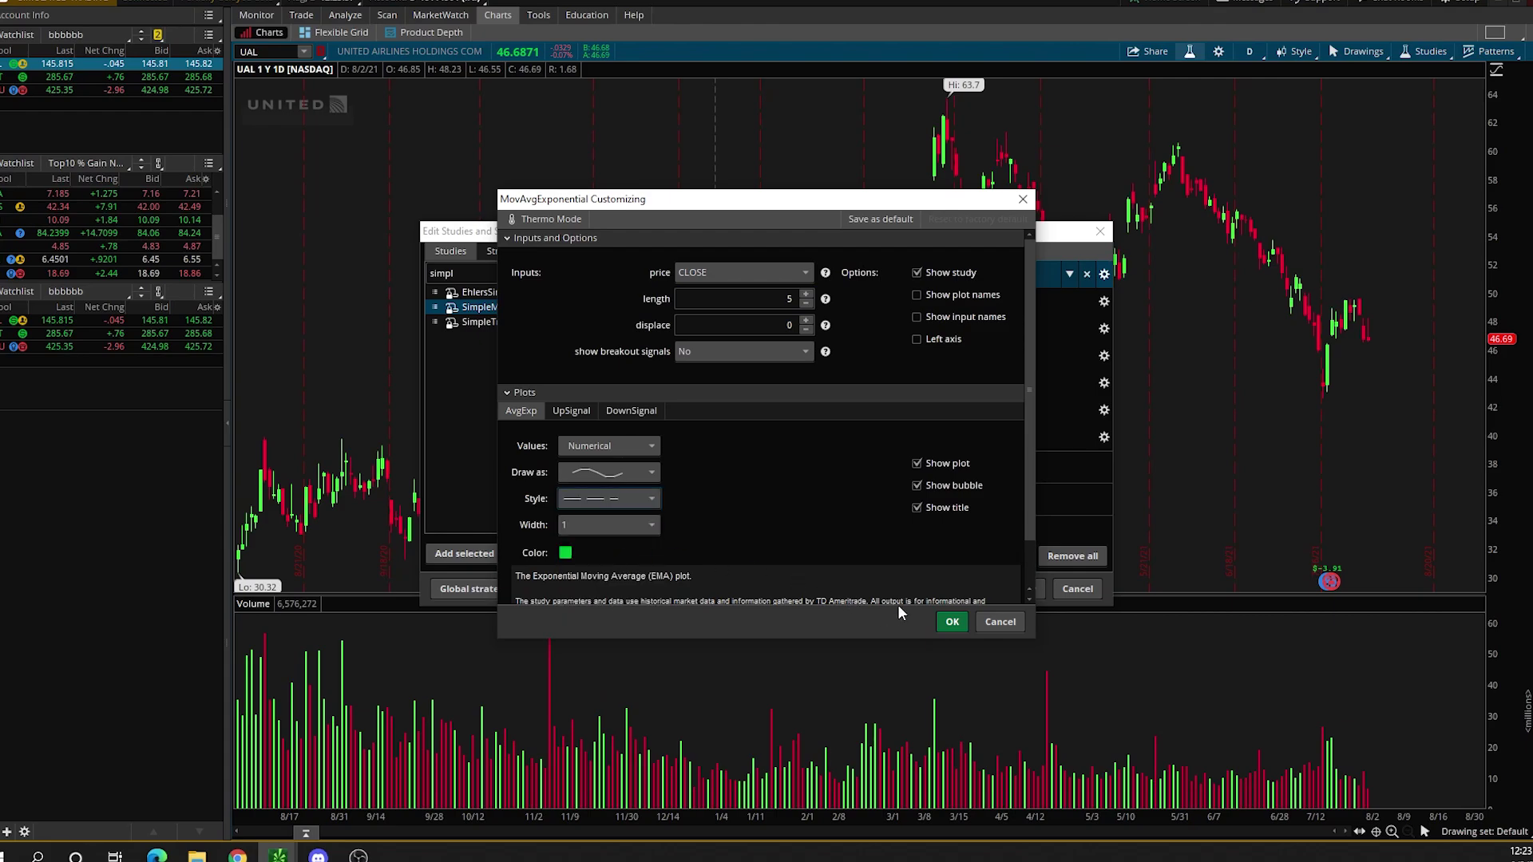
left_click(952, 622)
Customize the second exponential moving average with length 8, magenta color and a dashed line style
left_click(1105, 301)
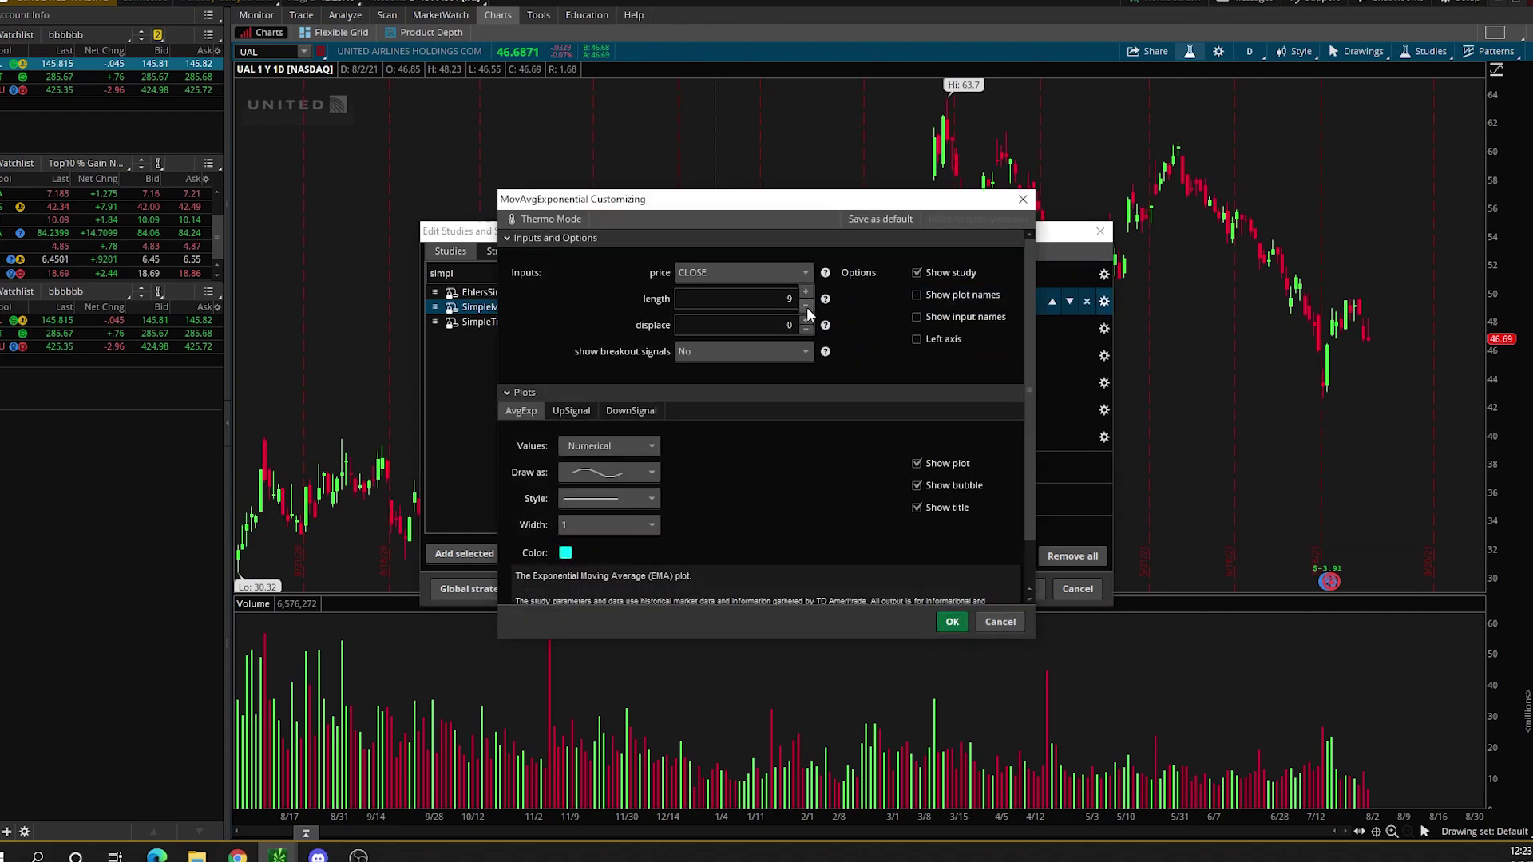
left_click(565, 552)
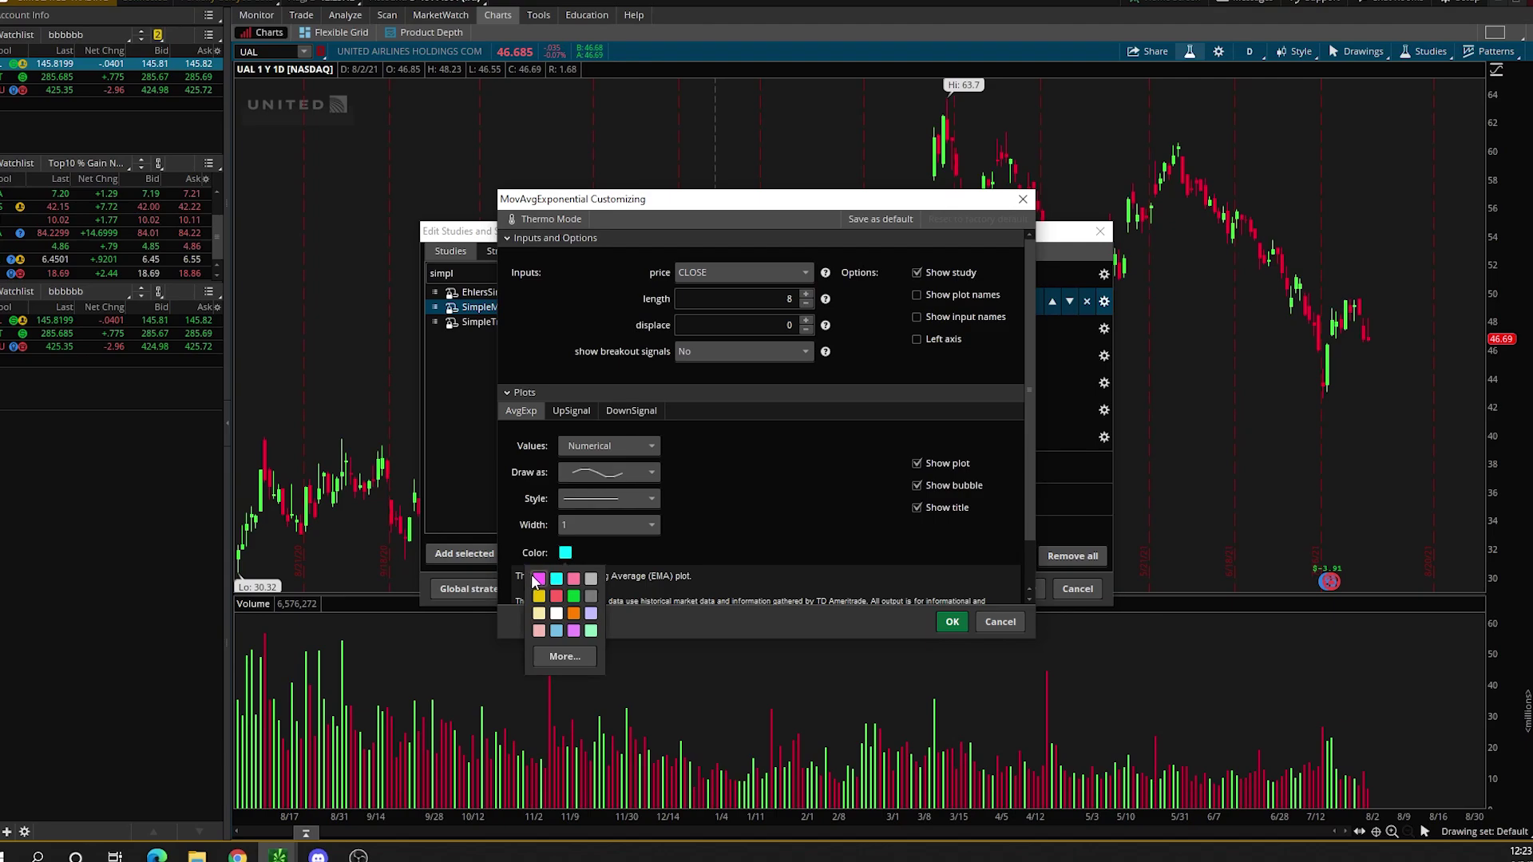
left_click(535, 581)
left_click(615, 497)
left_click(604, 535)
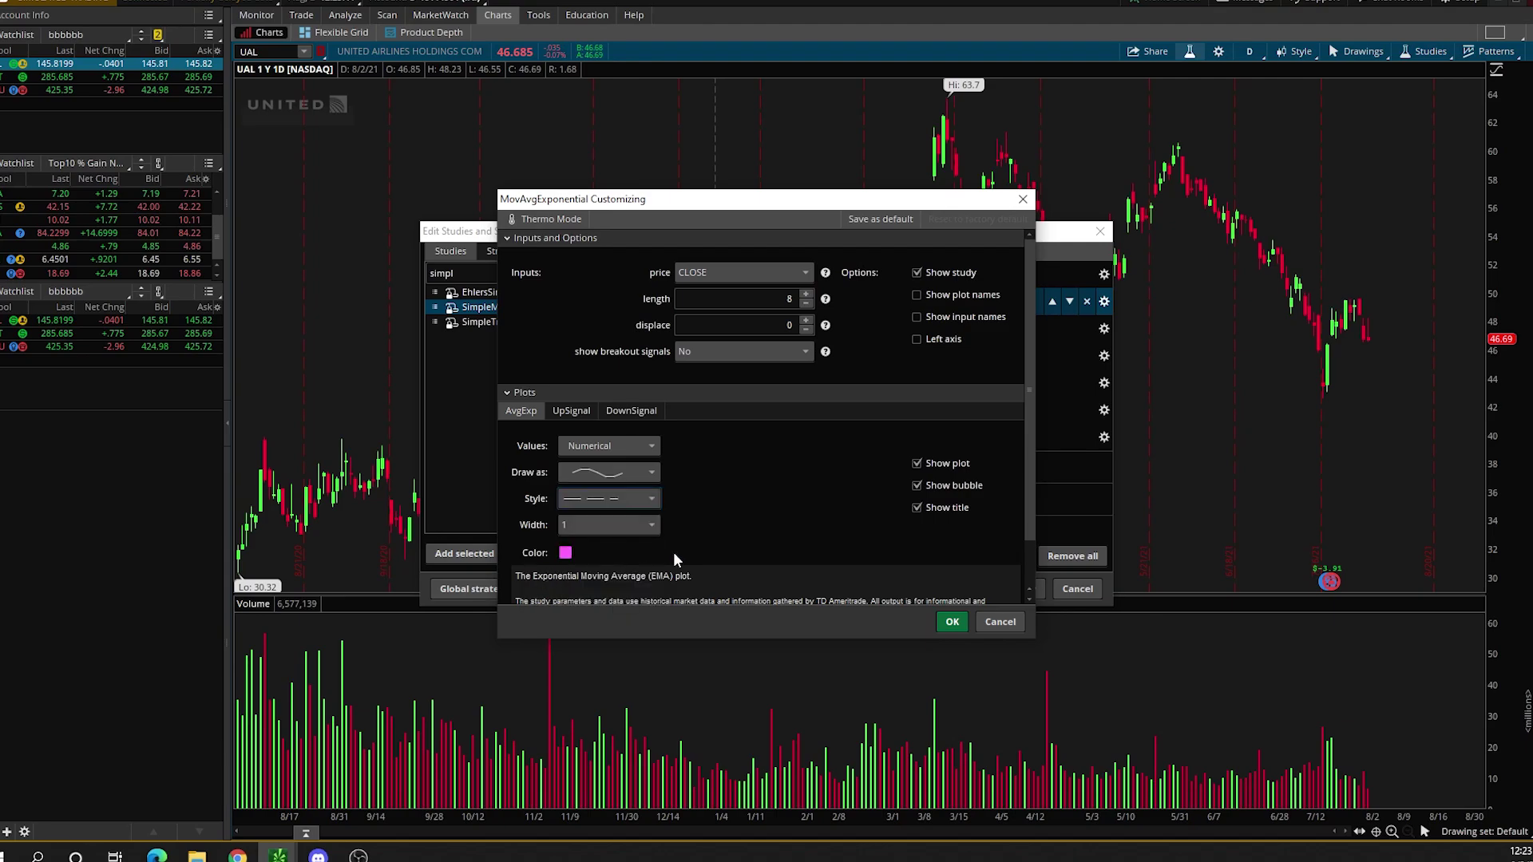
left_click(952, 622)
Set the third exponential moving average's length to 21 and its color to white
left_click(1104, 328)
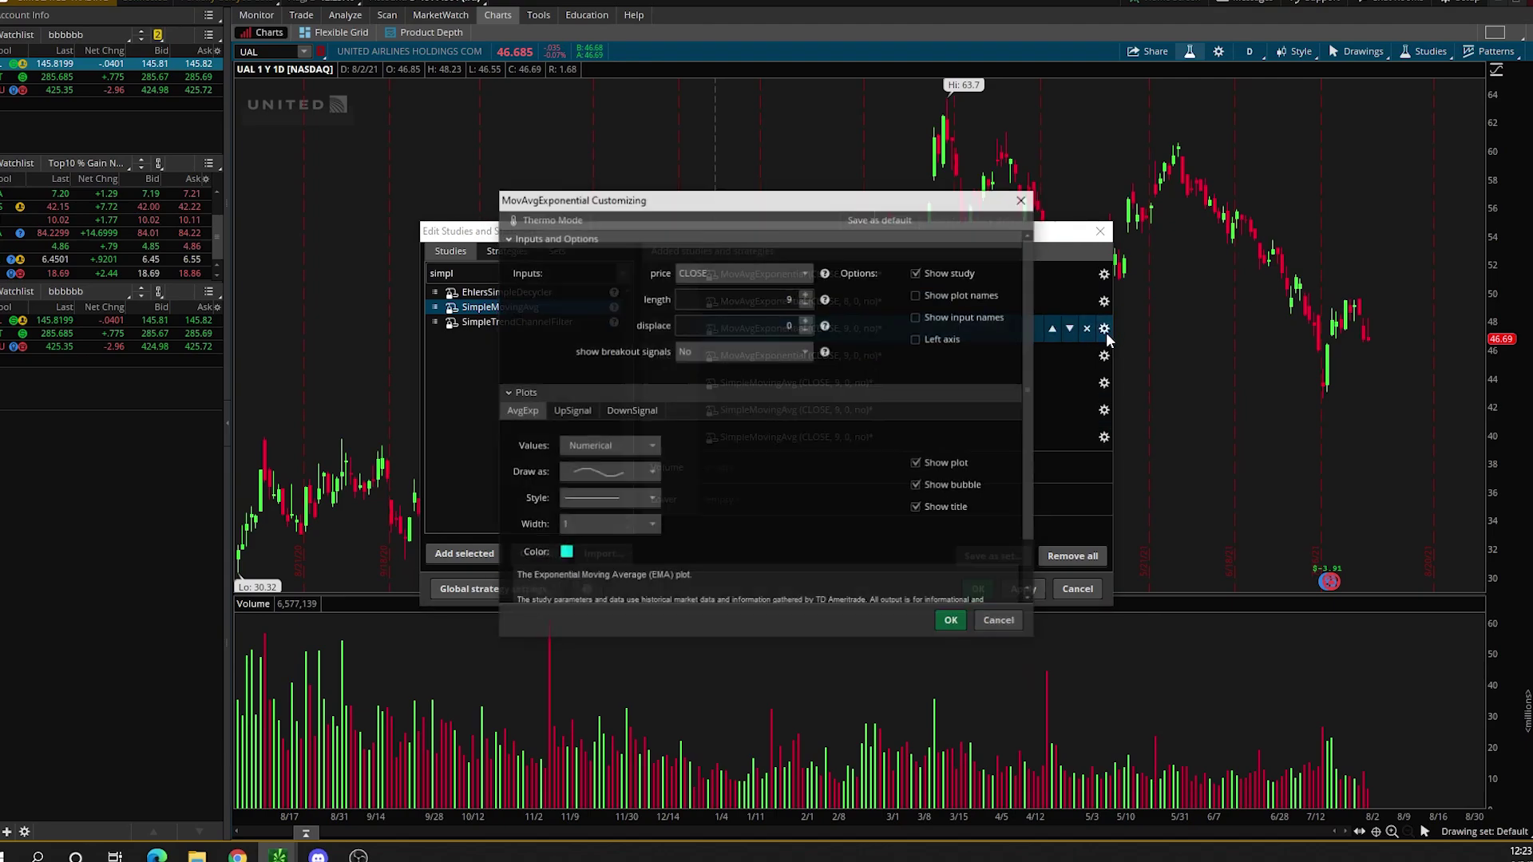
left_click(806, 293)
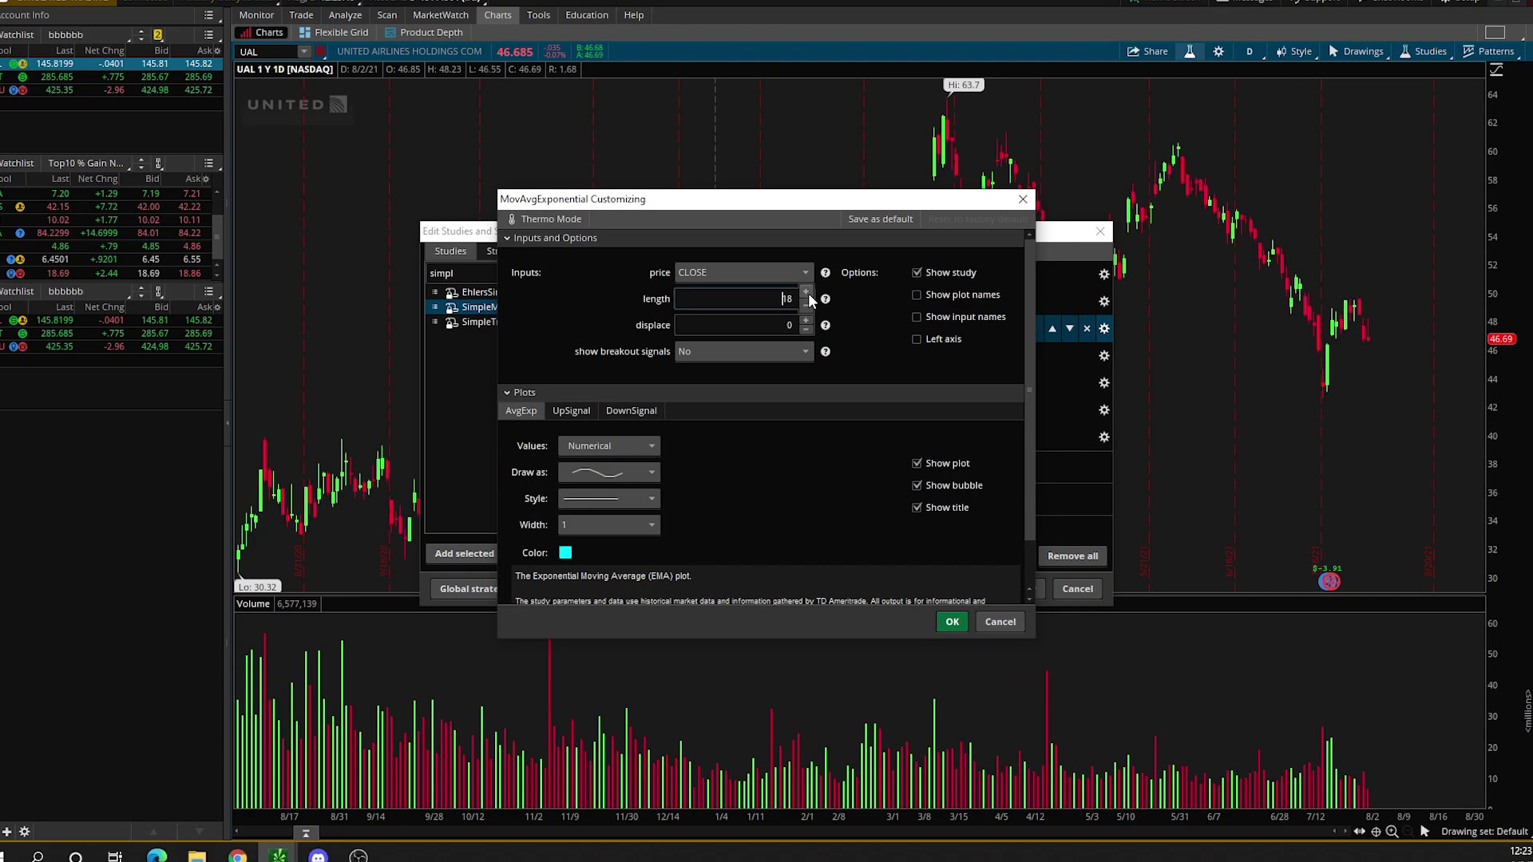
left_click(807, 293)
left_click(566, 553)
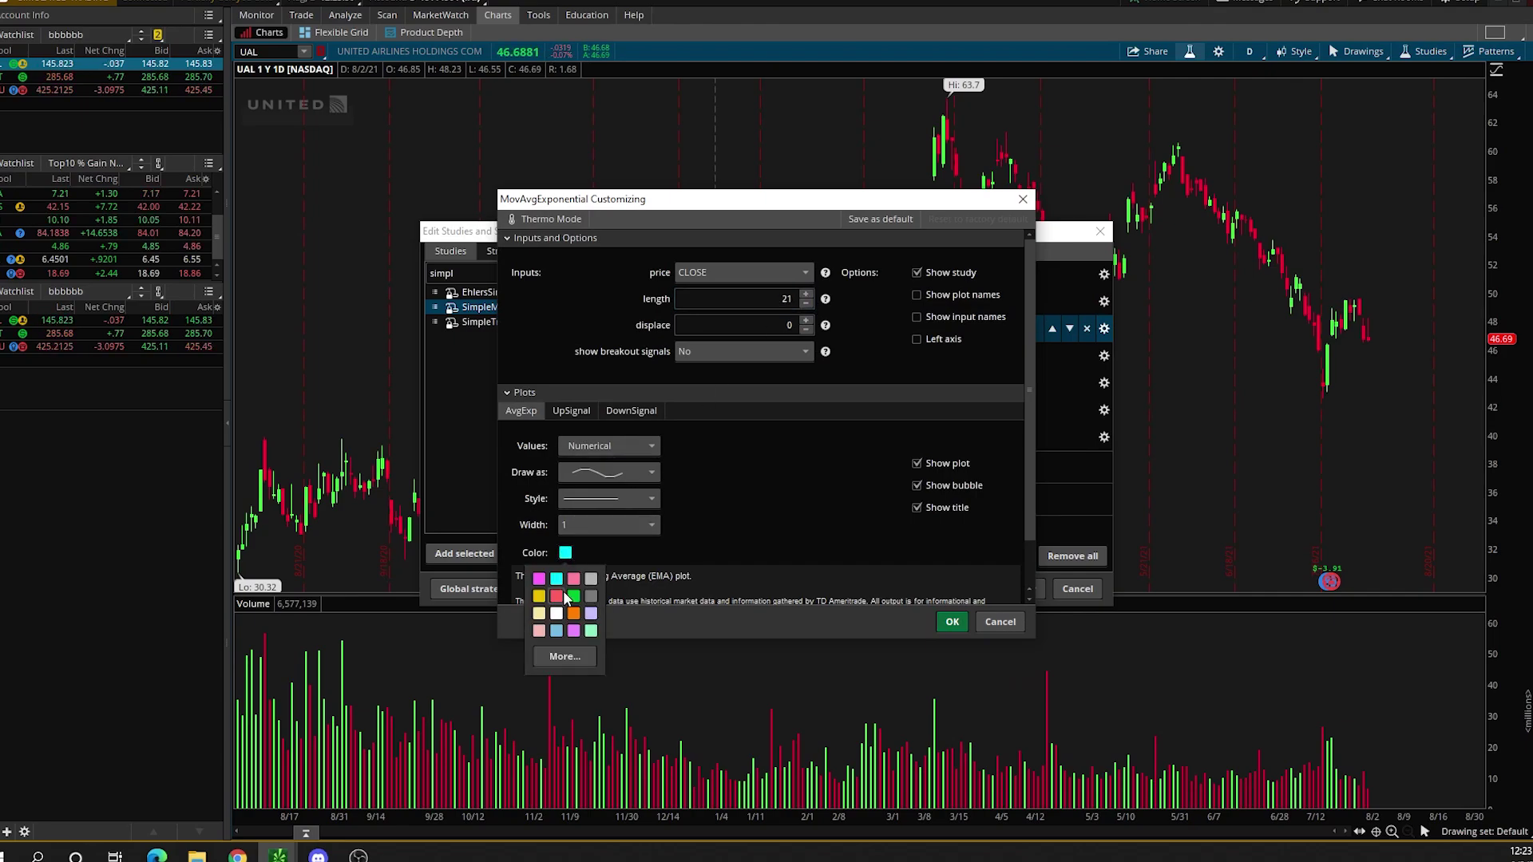
left_click(558, 613)
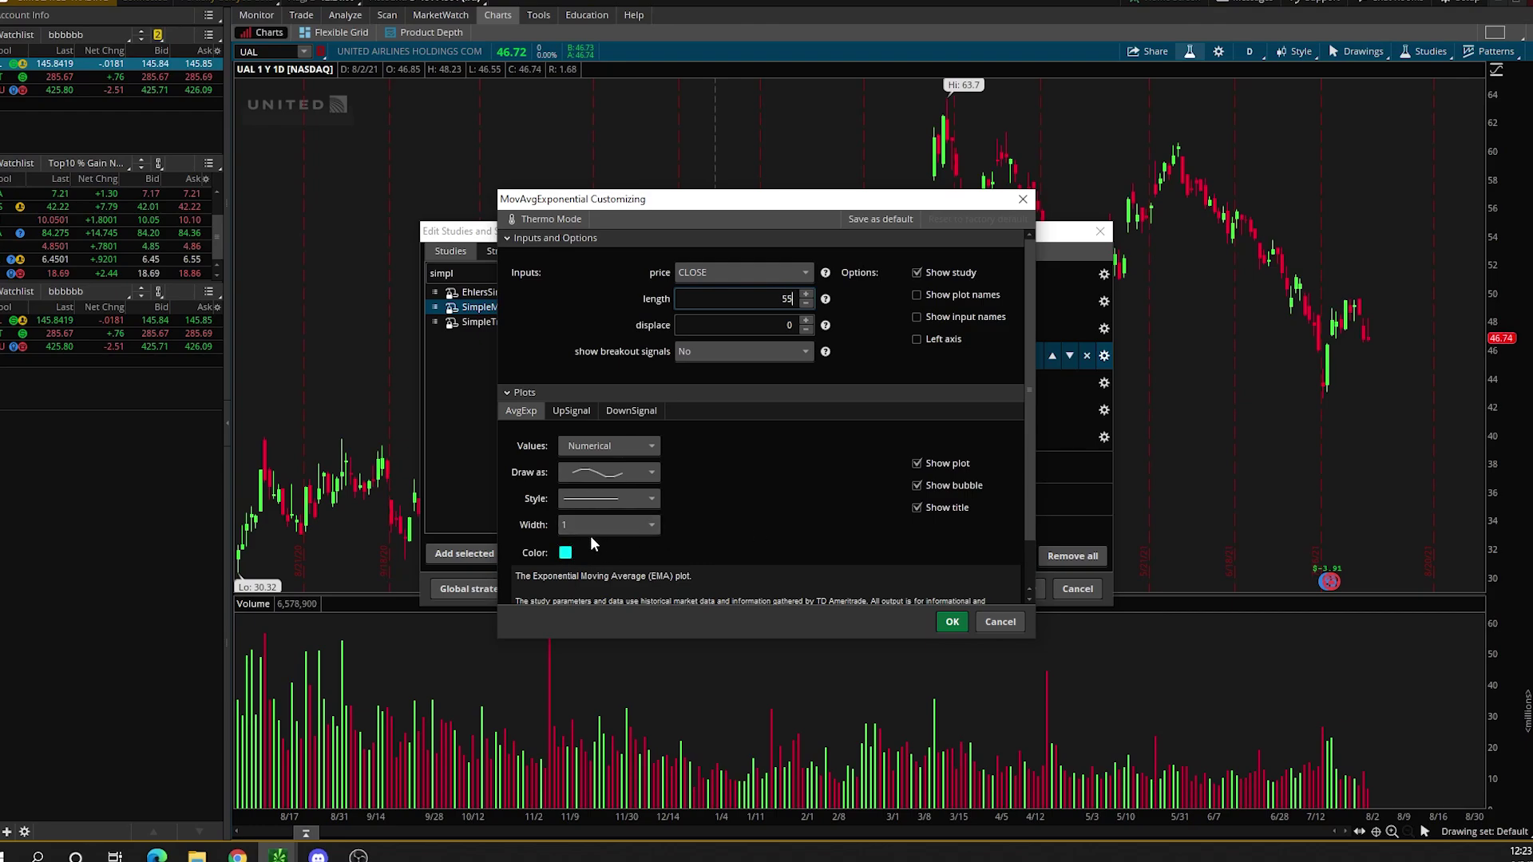
Give the 55-length exponential moving average a dashed line style and confirm its settings
left_click(599, 499)
left_click(606, 553)
left_click(952, 621)
Set the second simple moving average's length to 100 and give it a custom blue color
left_click(1104, 410)
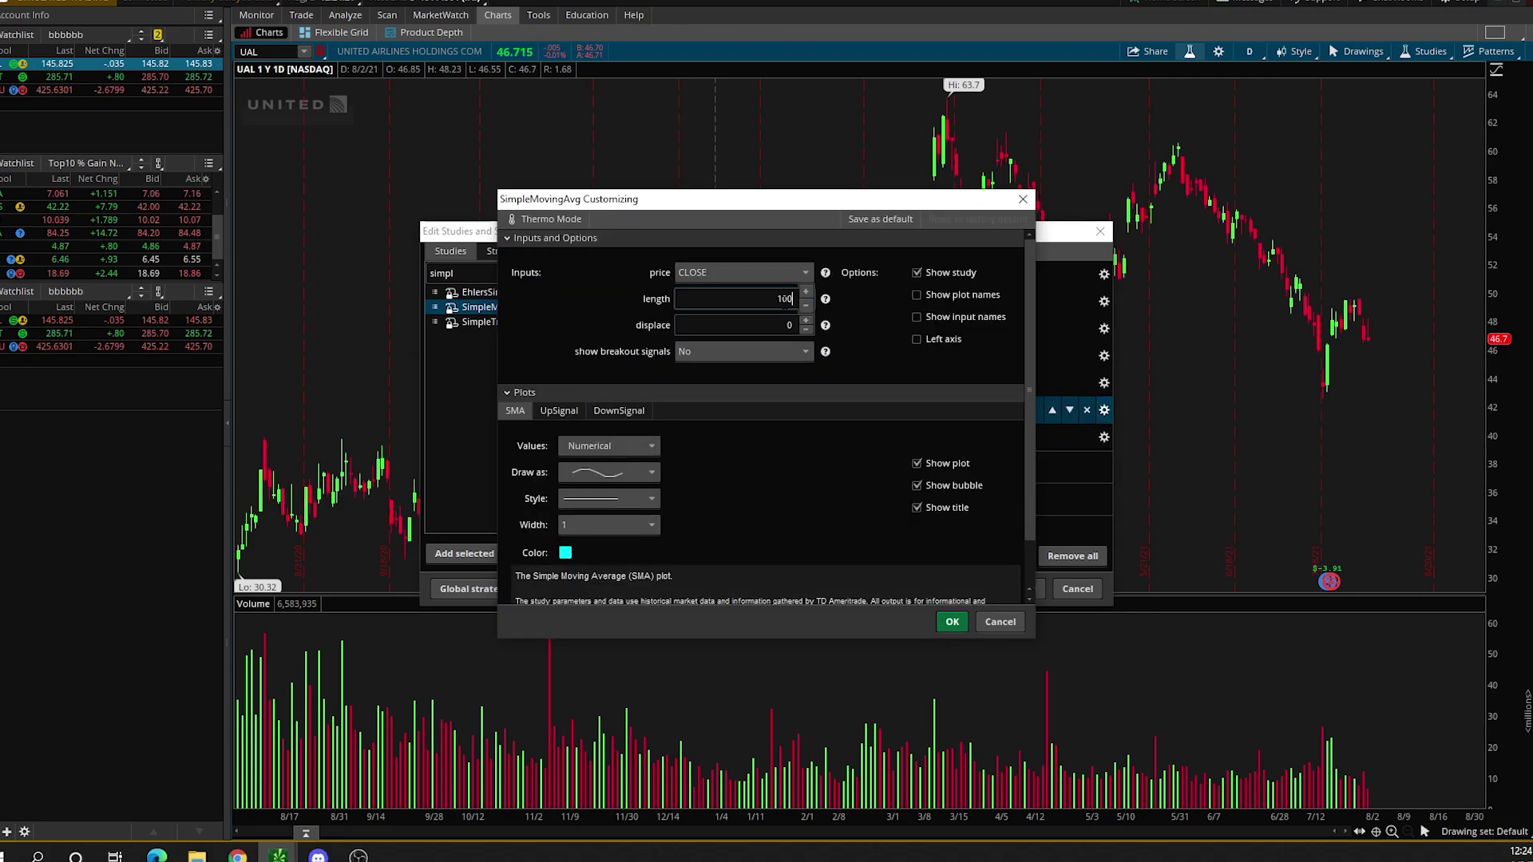
left_click(566, 553)
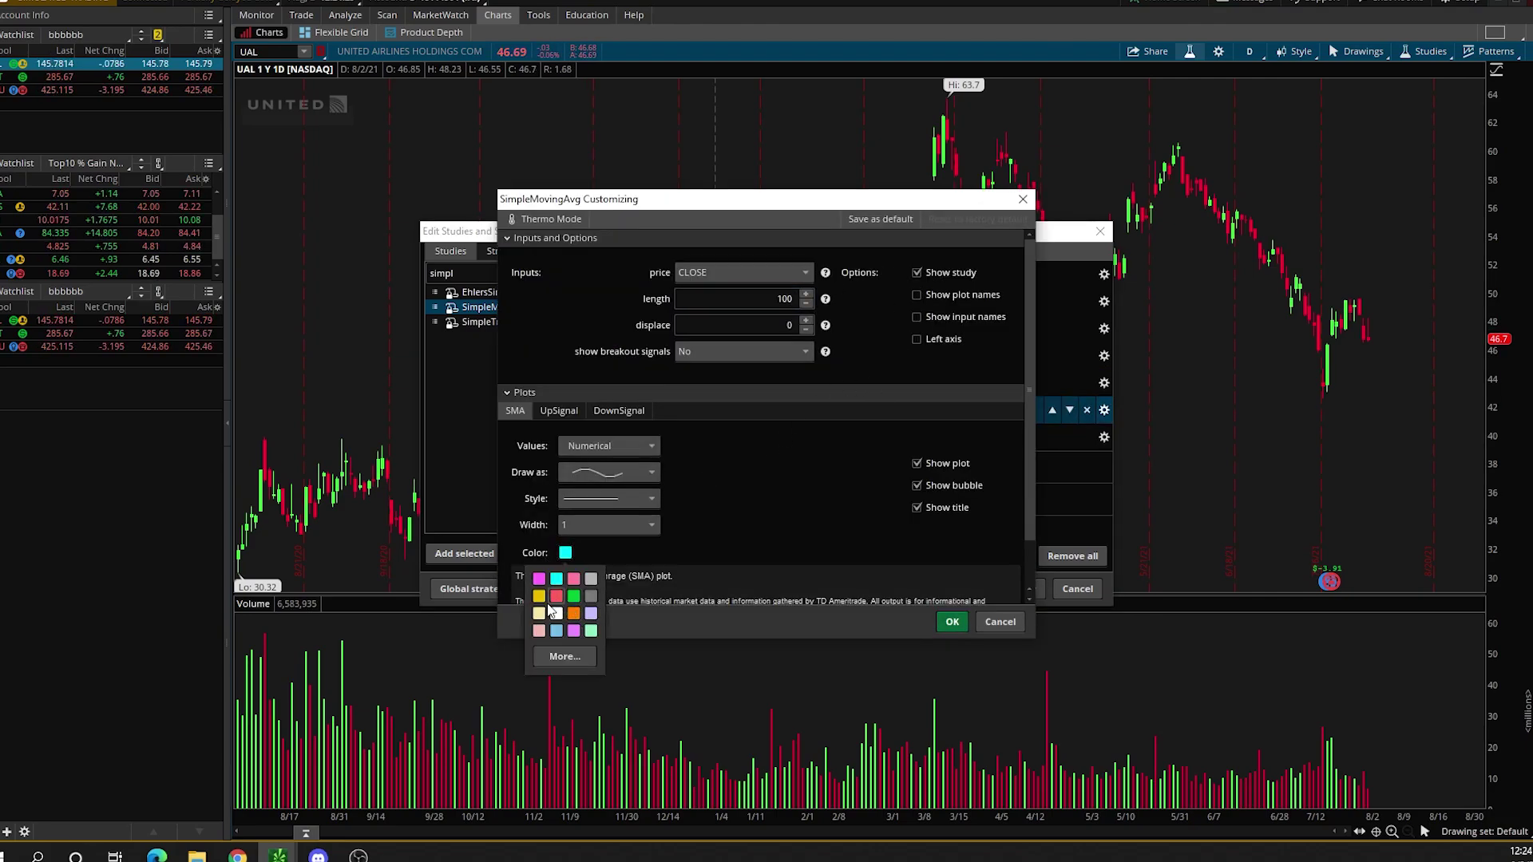
left_click(565, 656)
left_click(944, 575)
Set the third simple moving average's length to 200 and its color to red, and apply the studies to the chart
double_click(743, 299)
type("9")
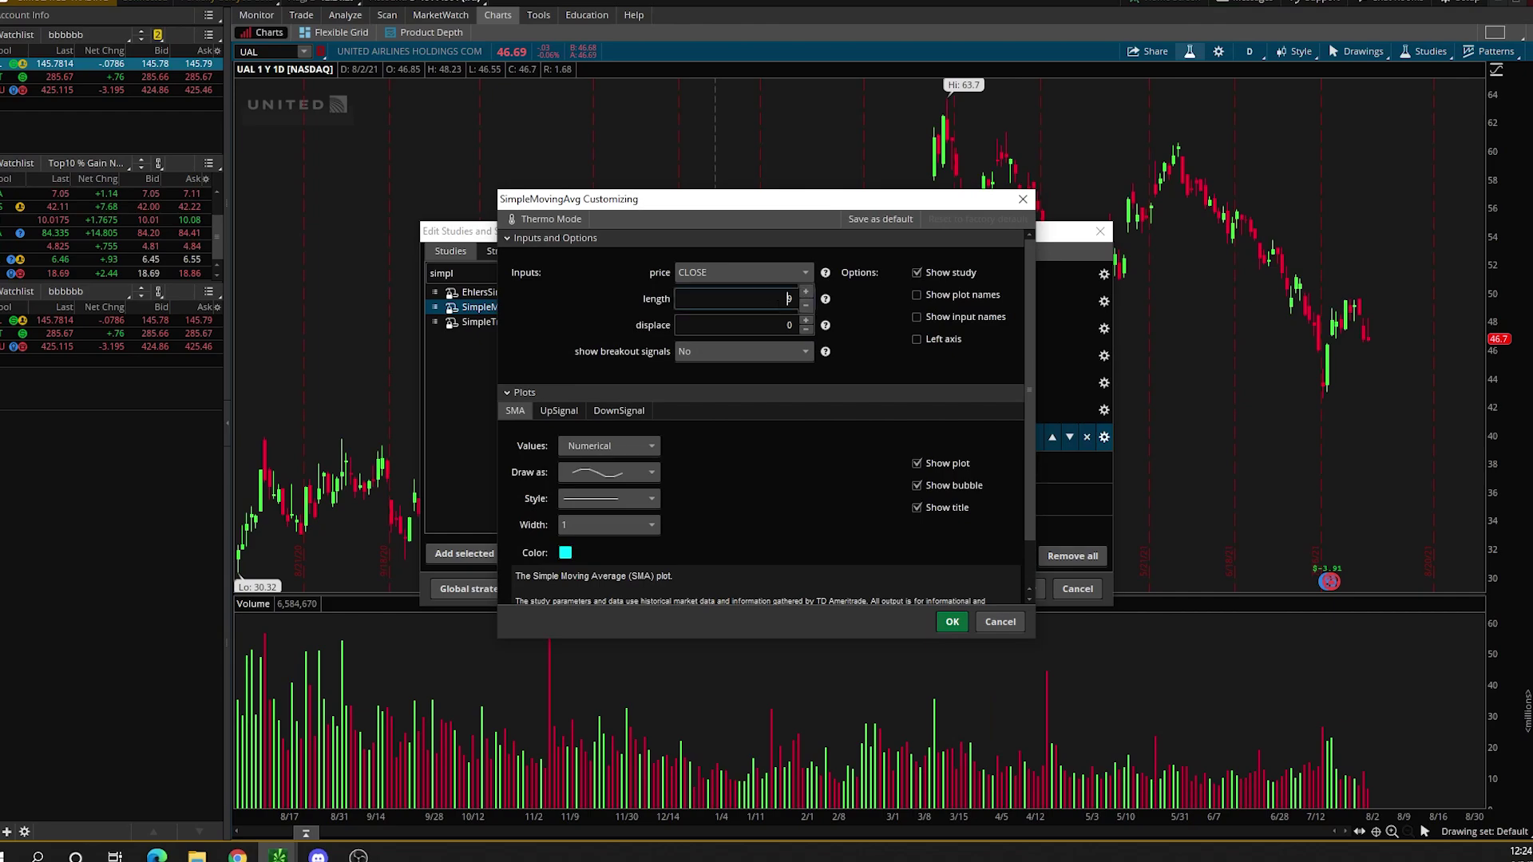
type("200")
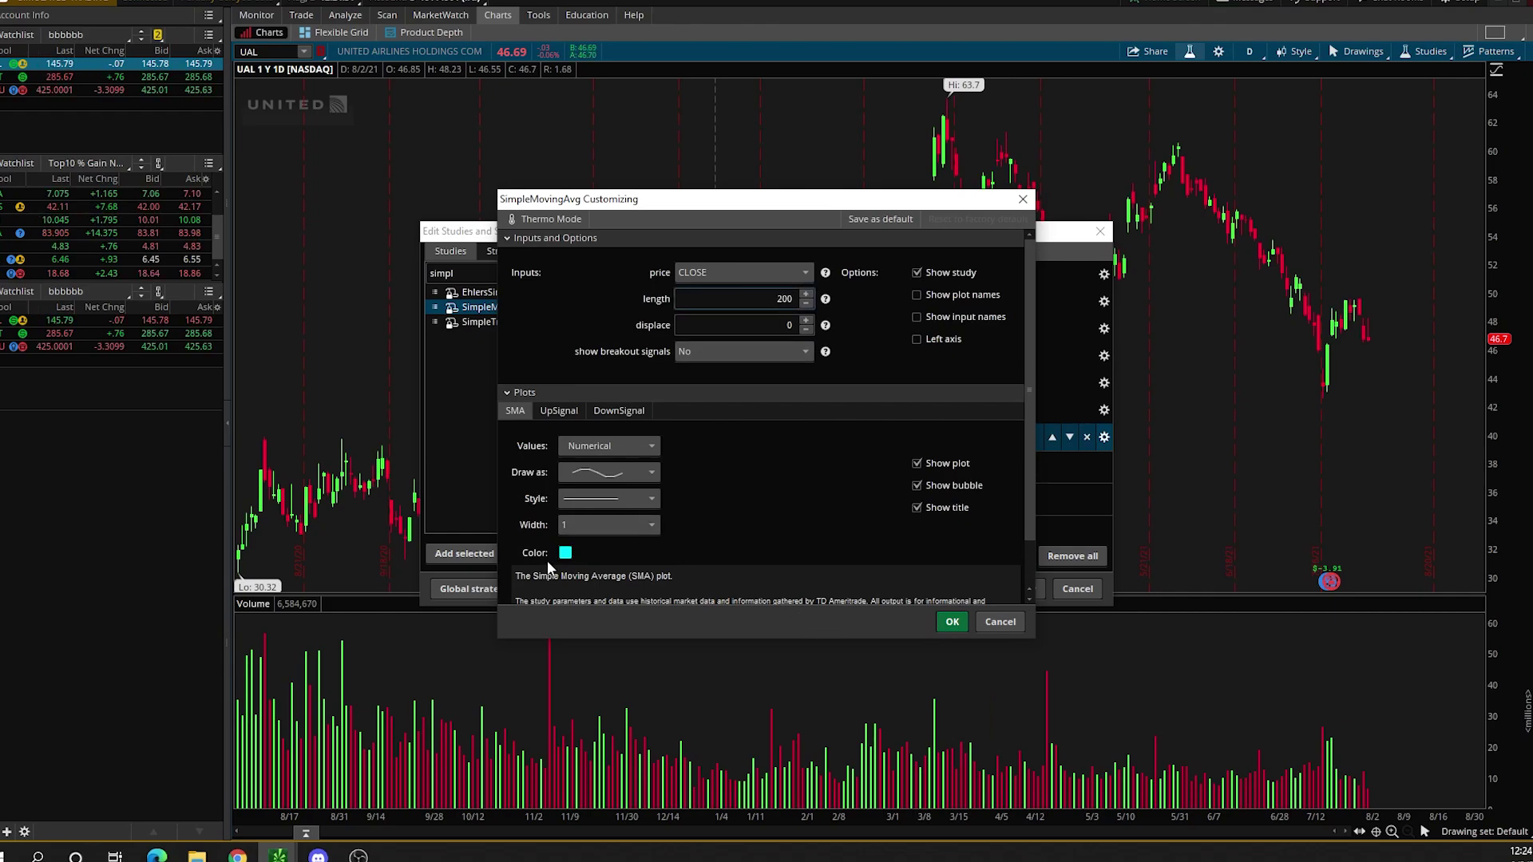
left_click(564, 554)
left_click(952, 622)
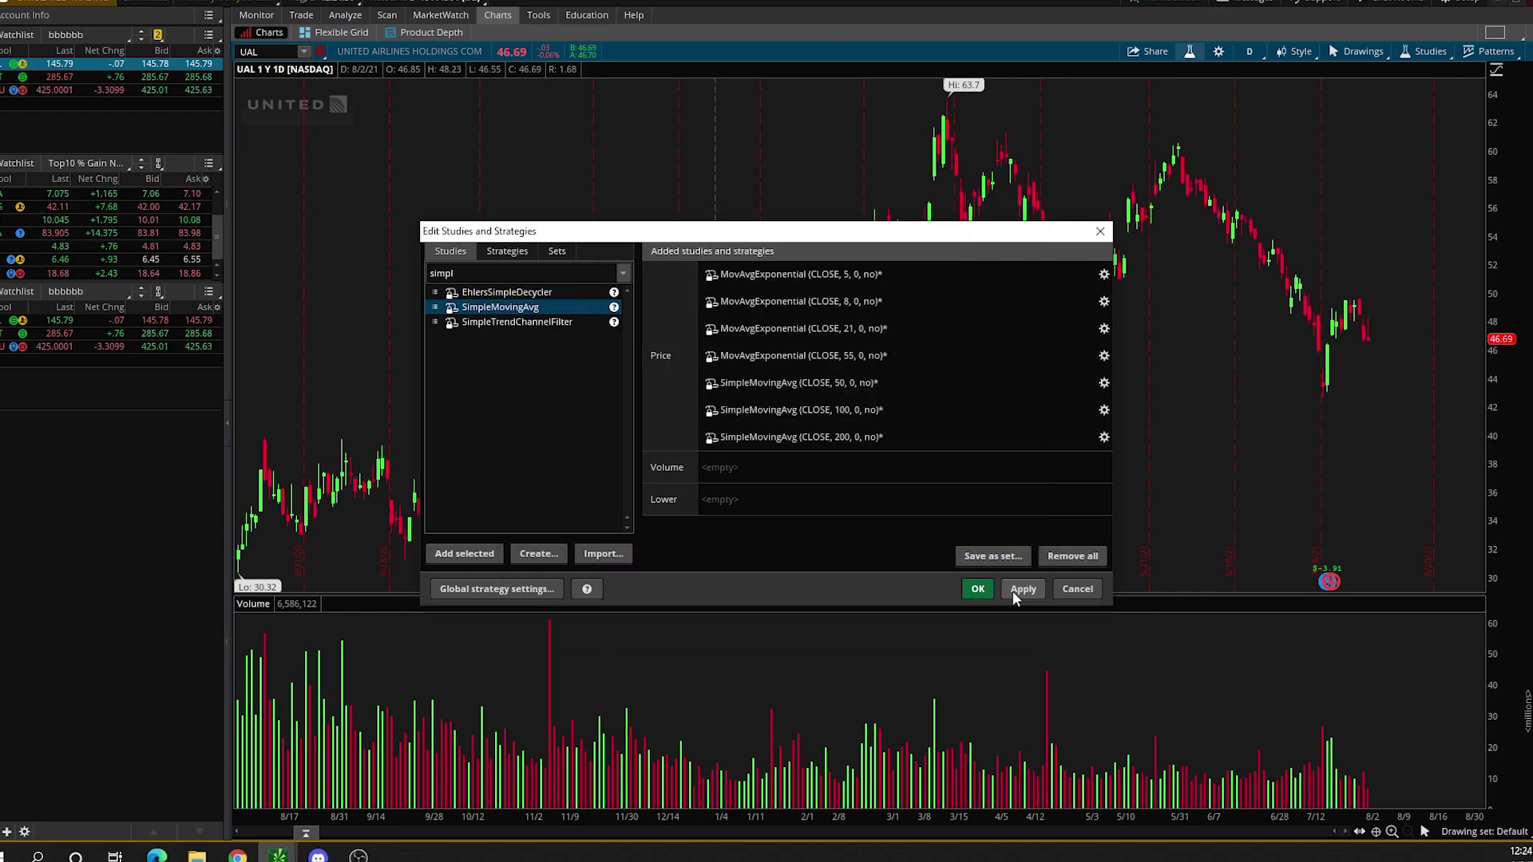
left_click(1022, 589)
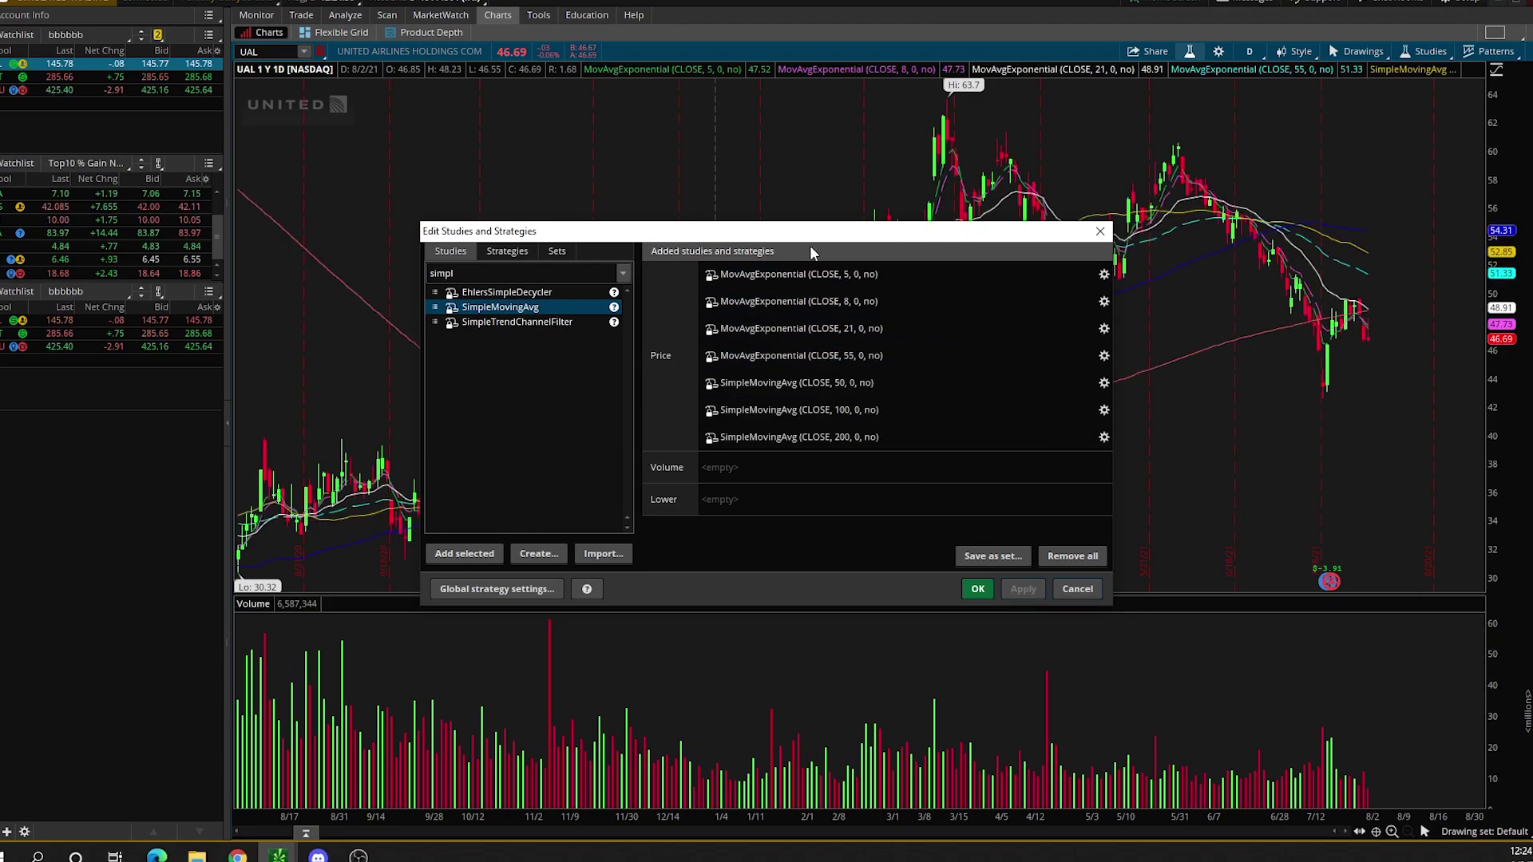
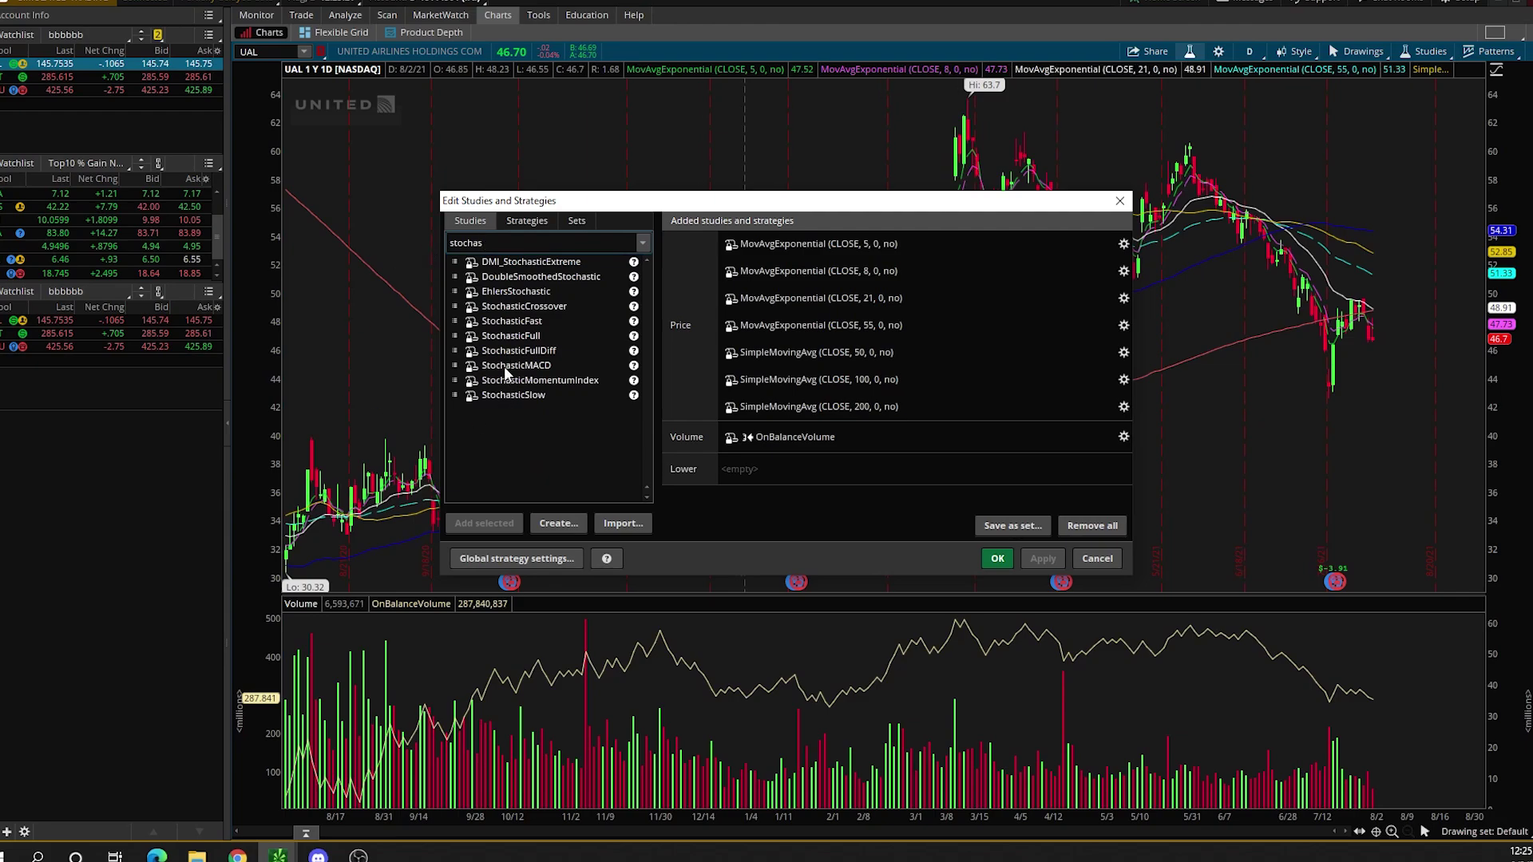
Add the StochasticSlow study as a lower study and set its SlowK plot color to bright green
left_click(530, 396)
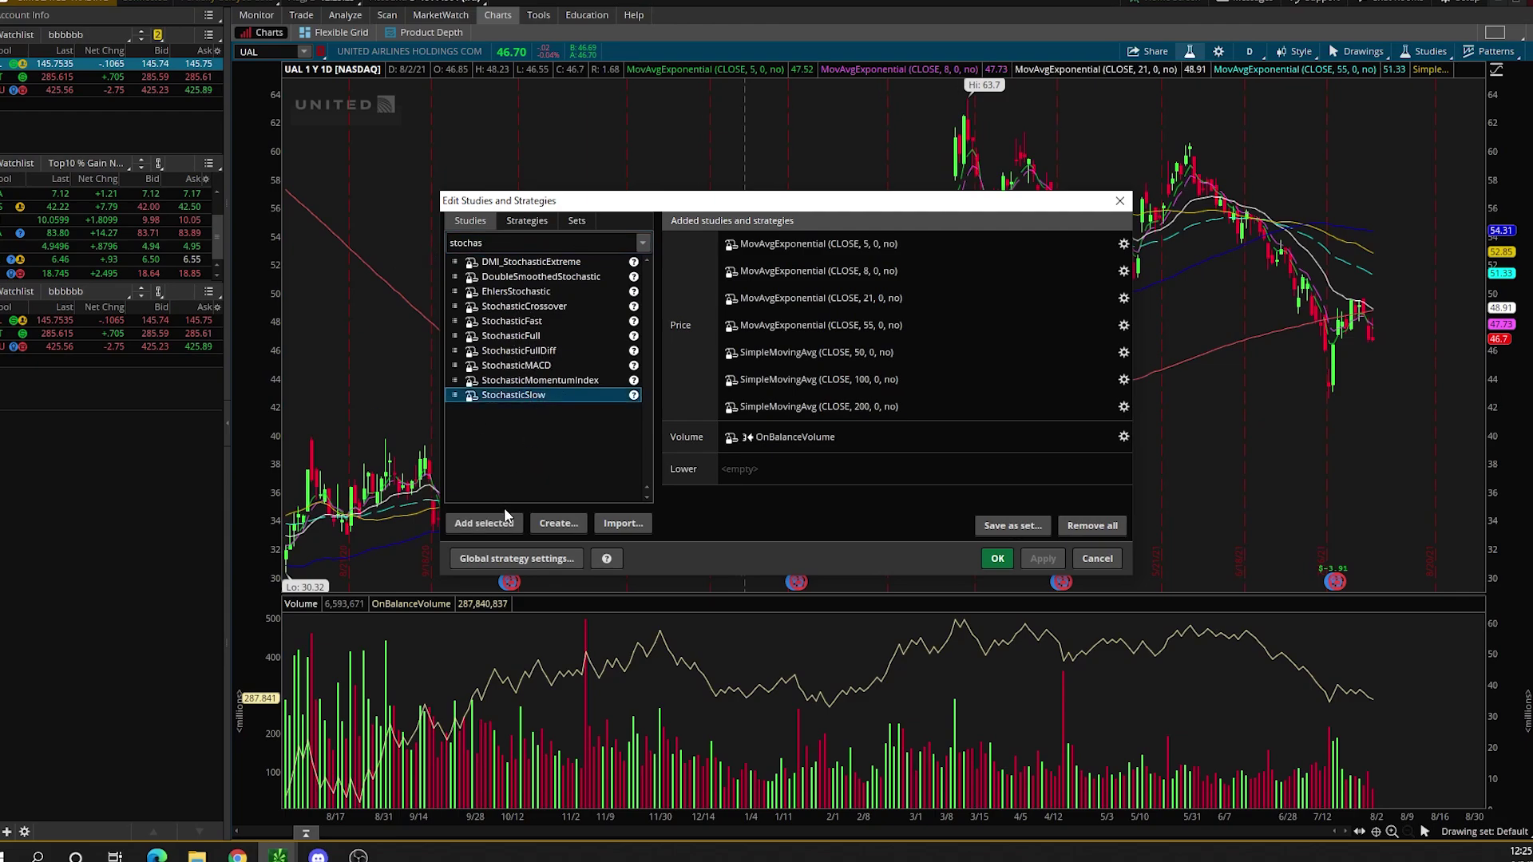
left_click(484, 523)
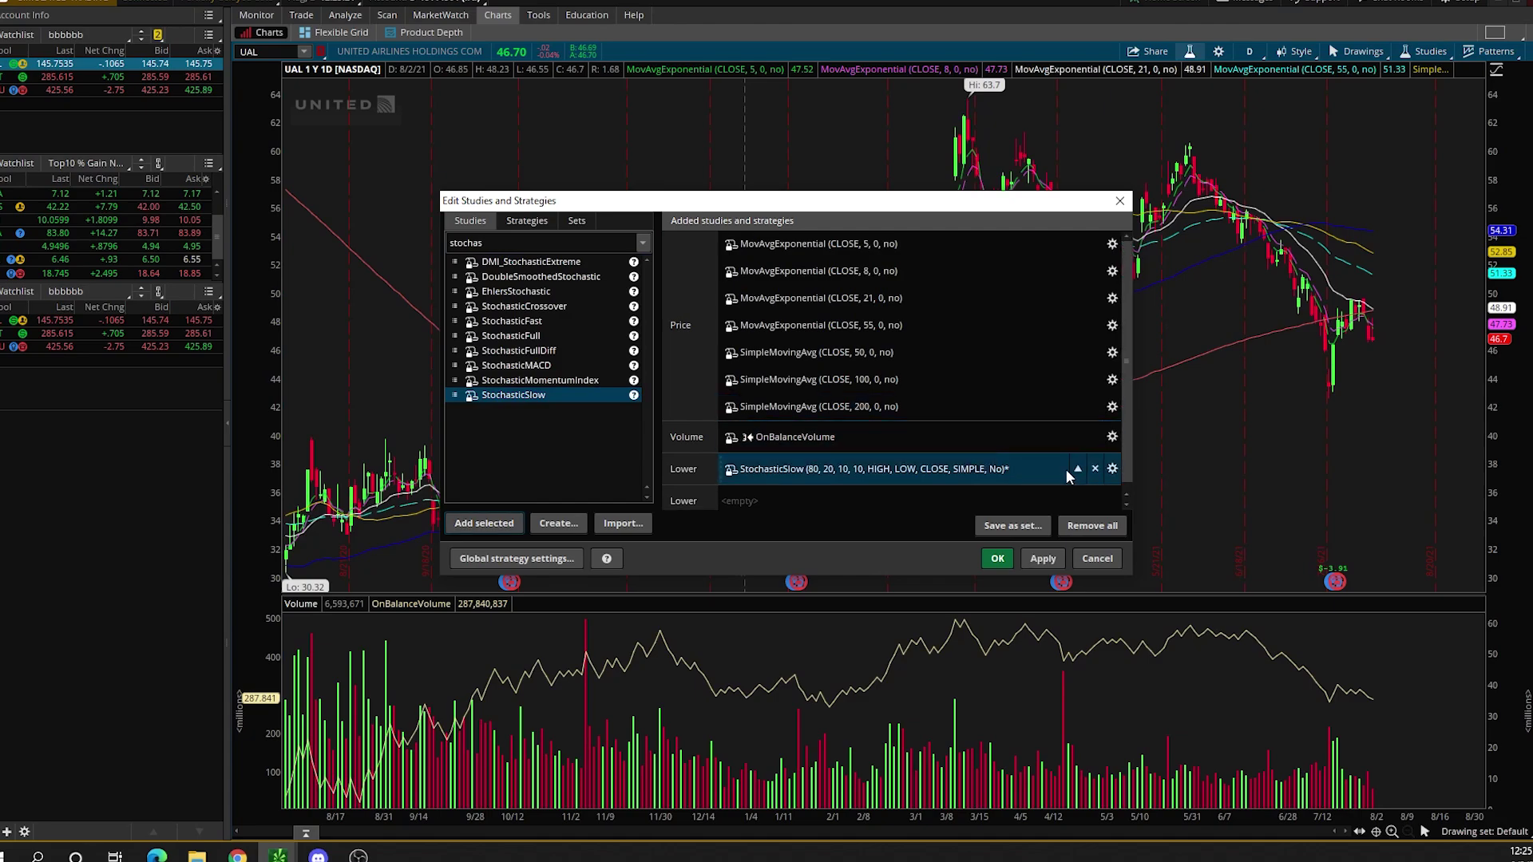
left_click(1112, 469)
scroll(590, 448, "down", 5)
left_click(585, 470)
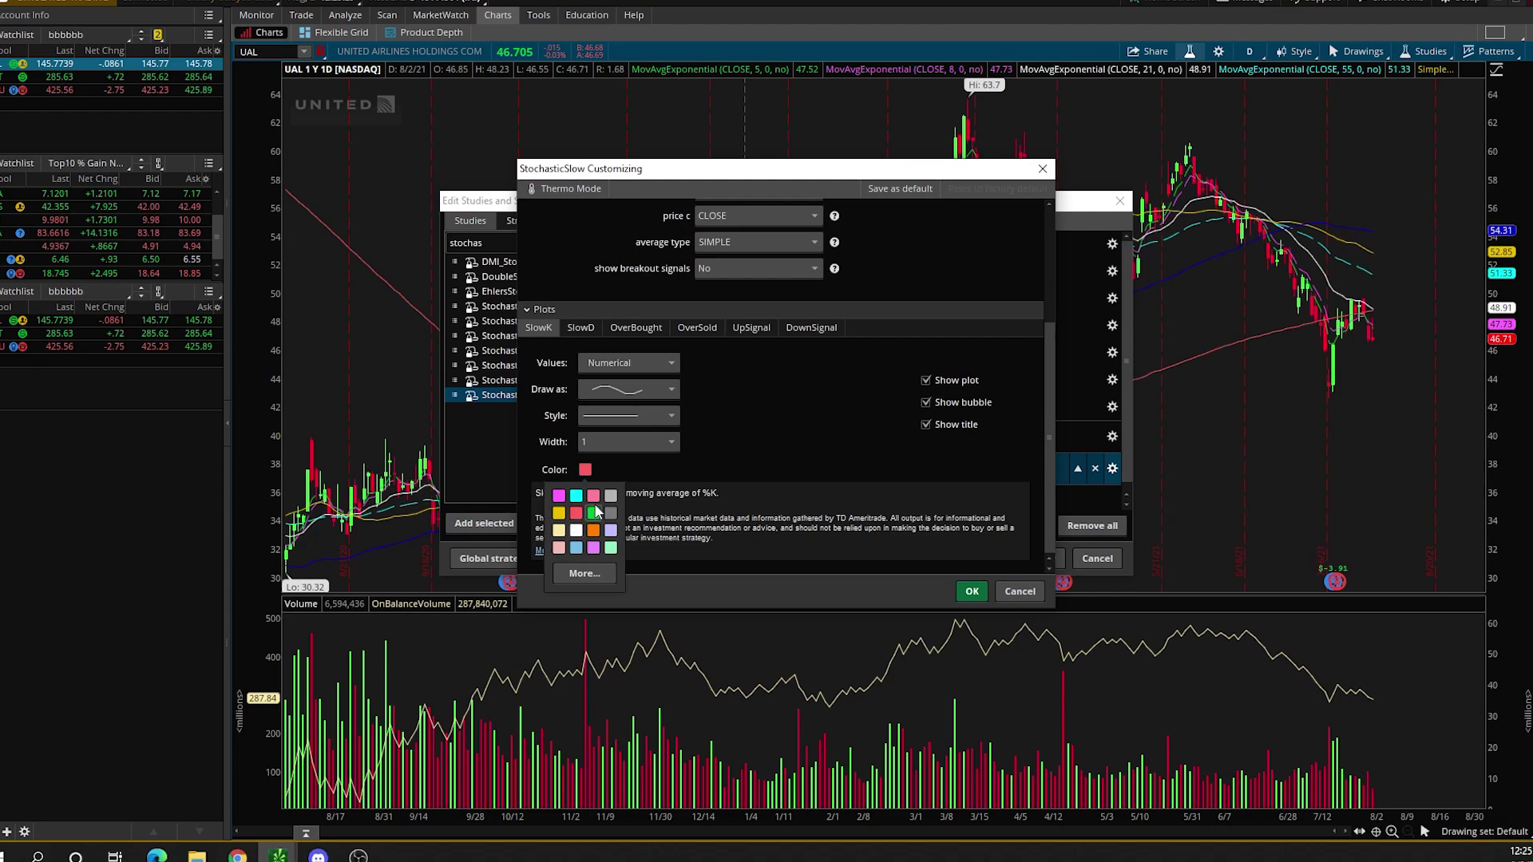
left_click(592, 571)
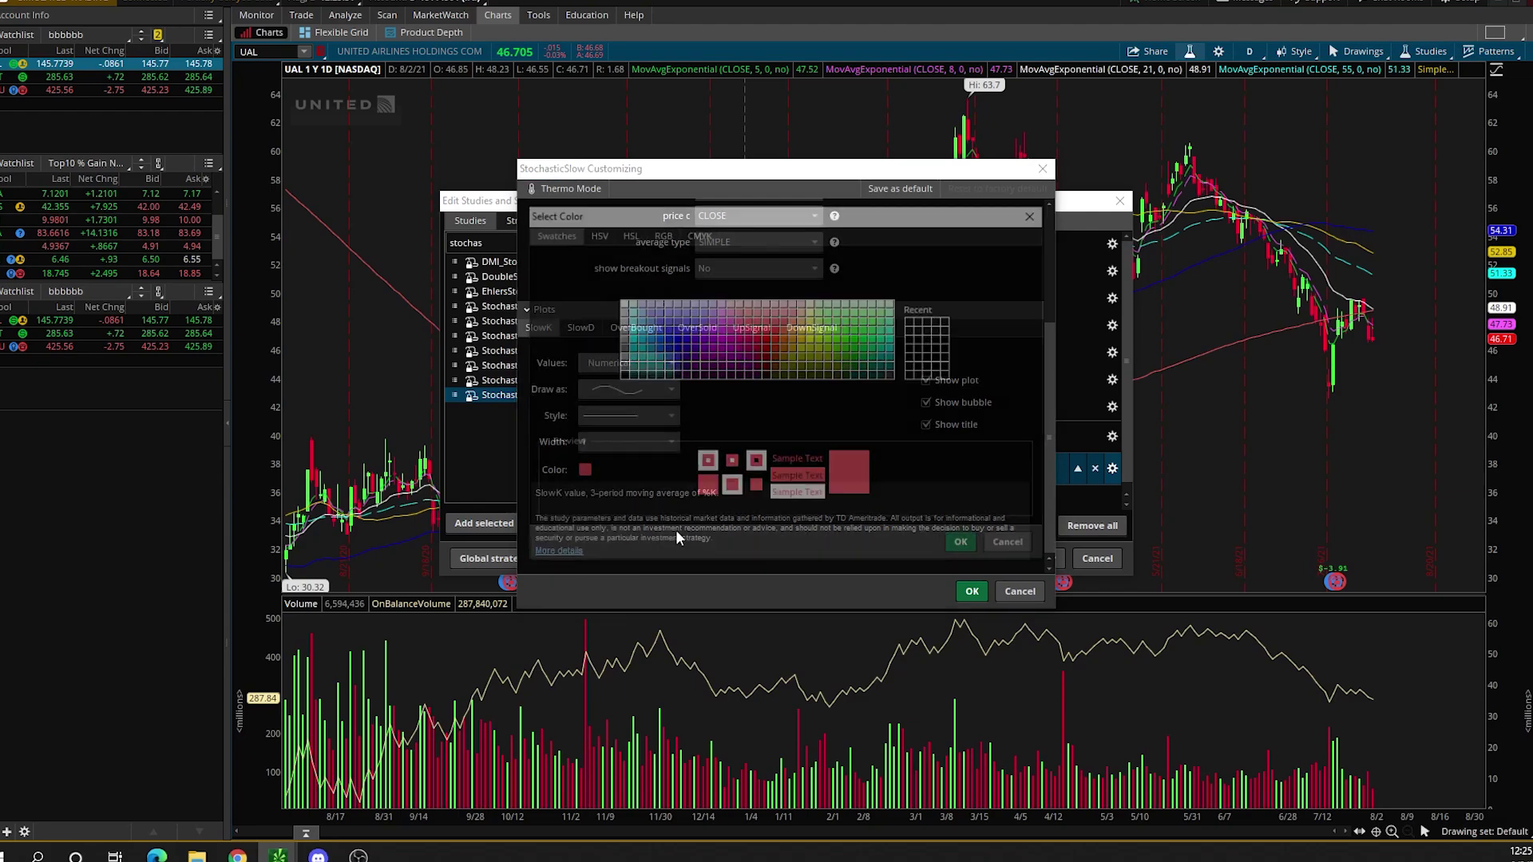
left_click(857, 338)
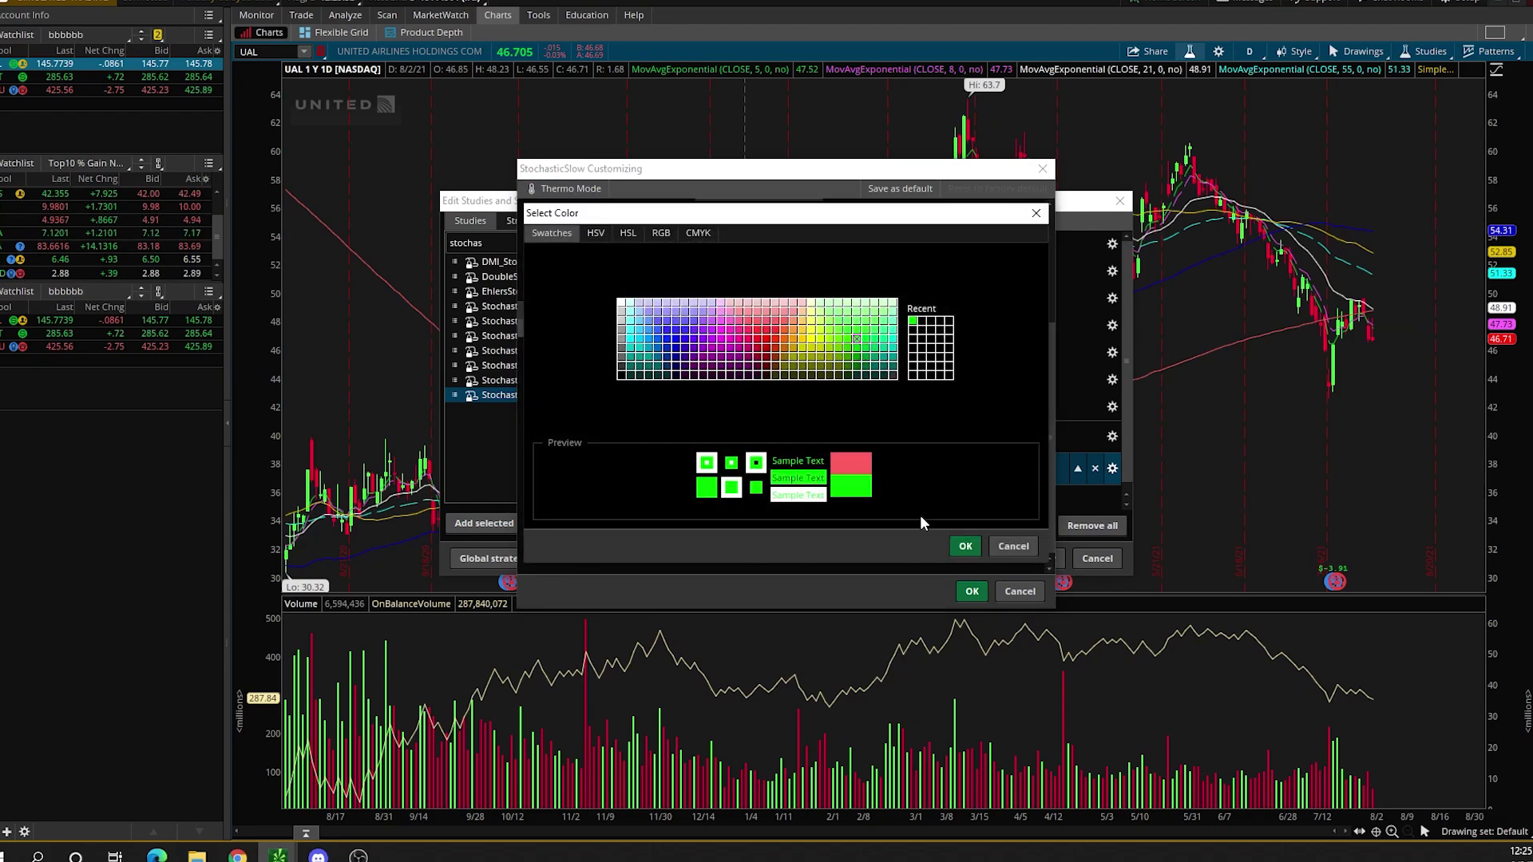
left_click(965, 548)
Review the SlowD plot settings, confirm the StochasticSlow customization and apply it to the chart
left_click(591, 324)
scroll(591, 319, "up", 1)
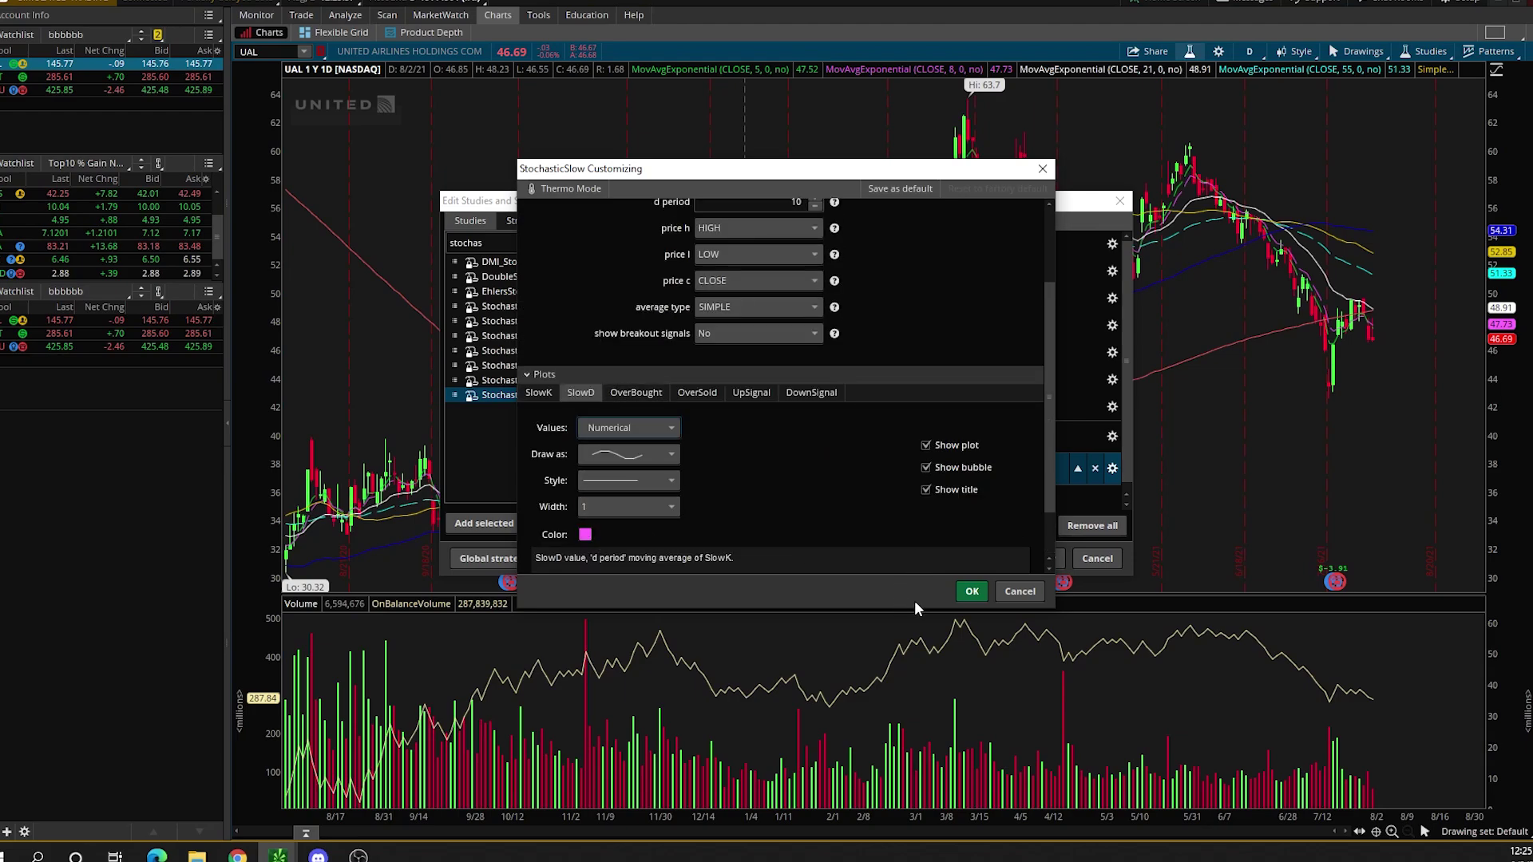
left_click(979, 589)
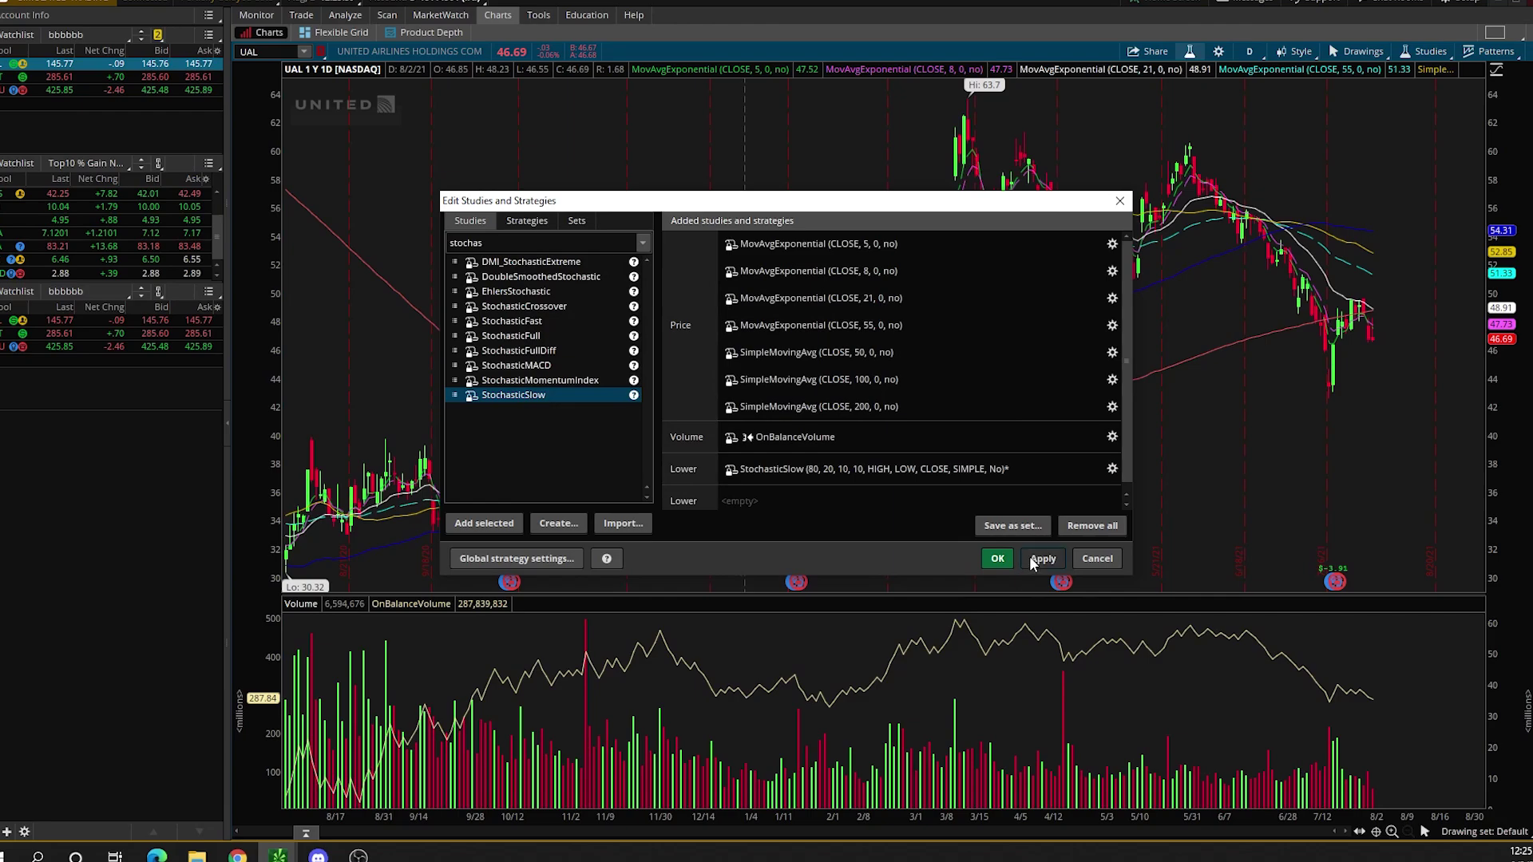
left_click(1031, 561)
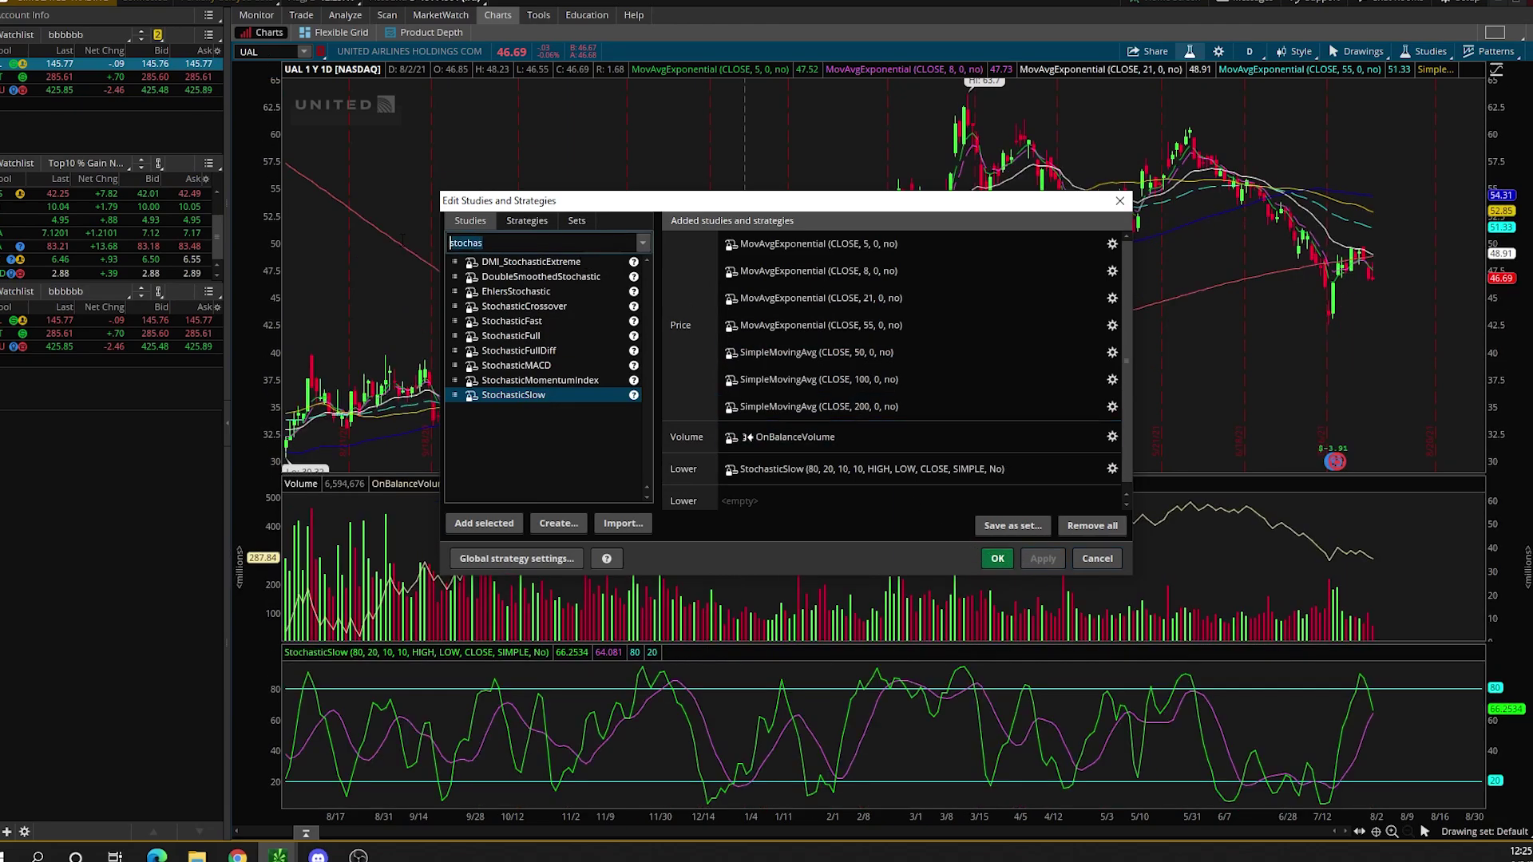
Search the studies for "ttm", add TTM_Squeeze as a lower study and confirm the study list
type("tt")
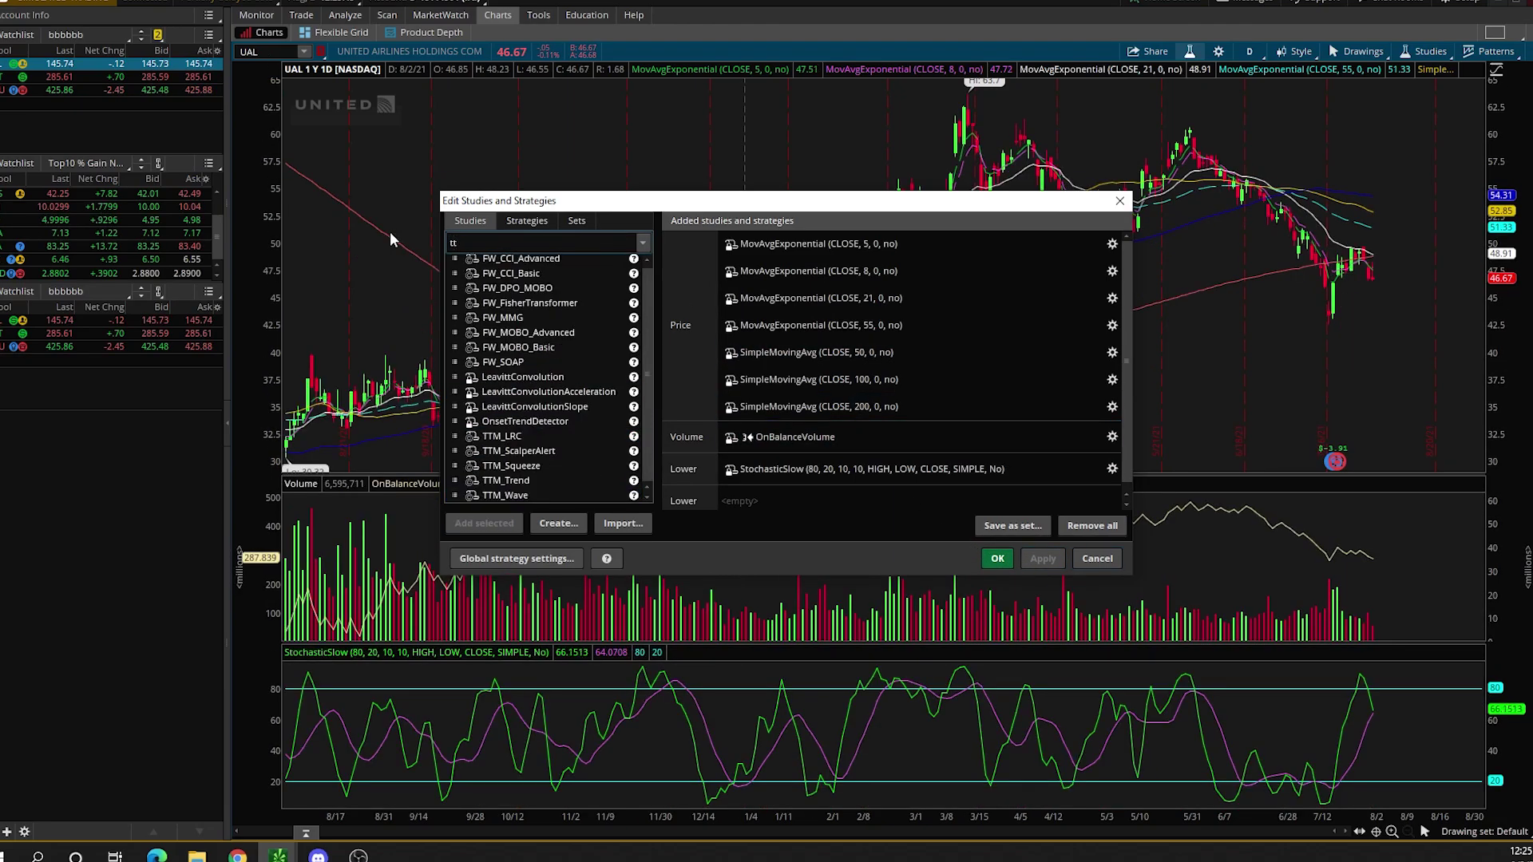
type("m")
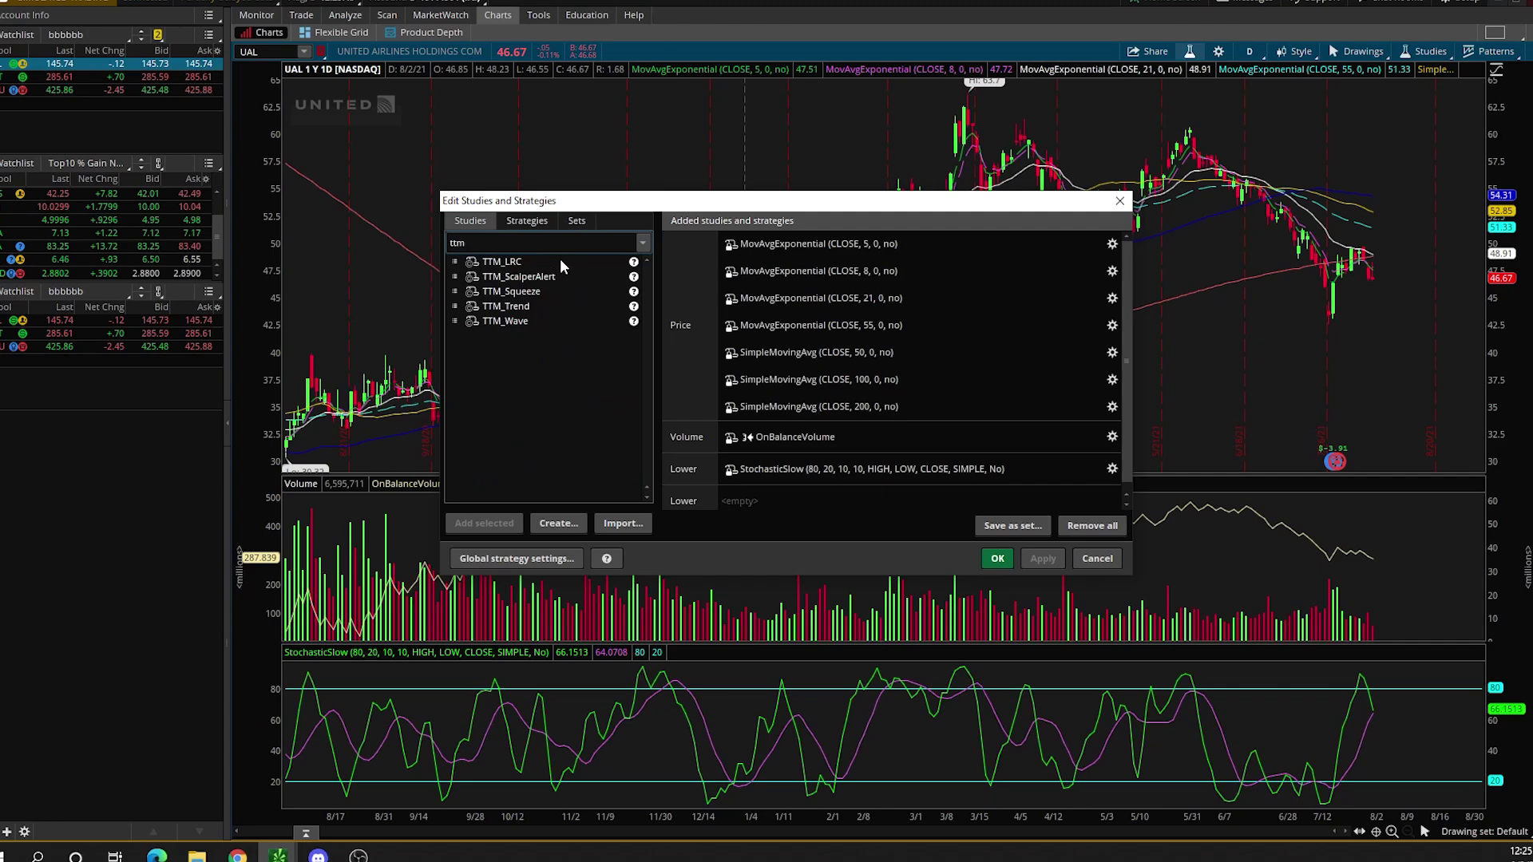
left_click(519, 298)
left_click(481, 523)
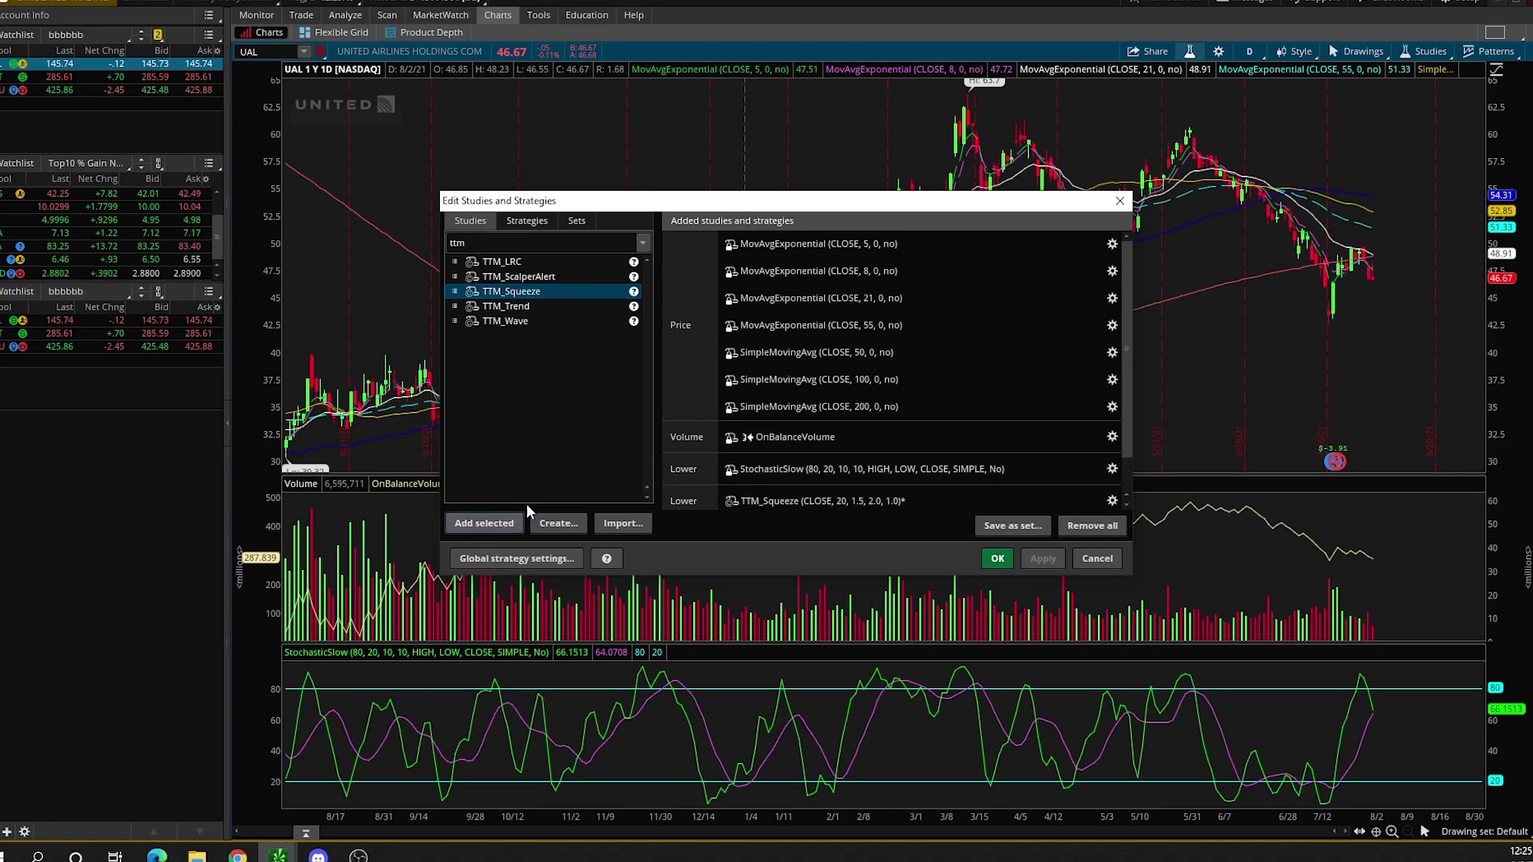
left_click(996, 560)
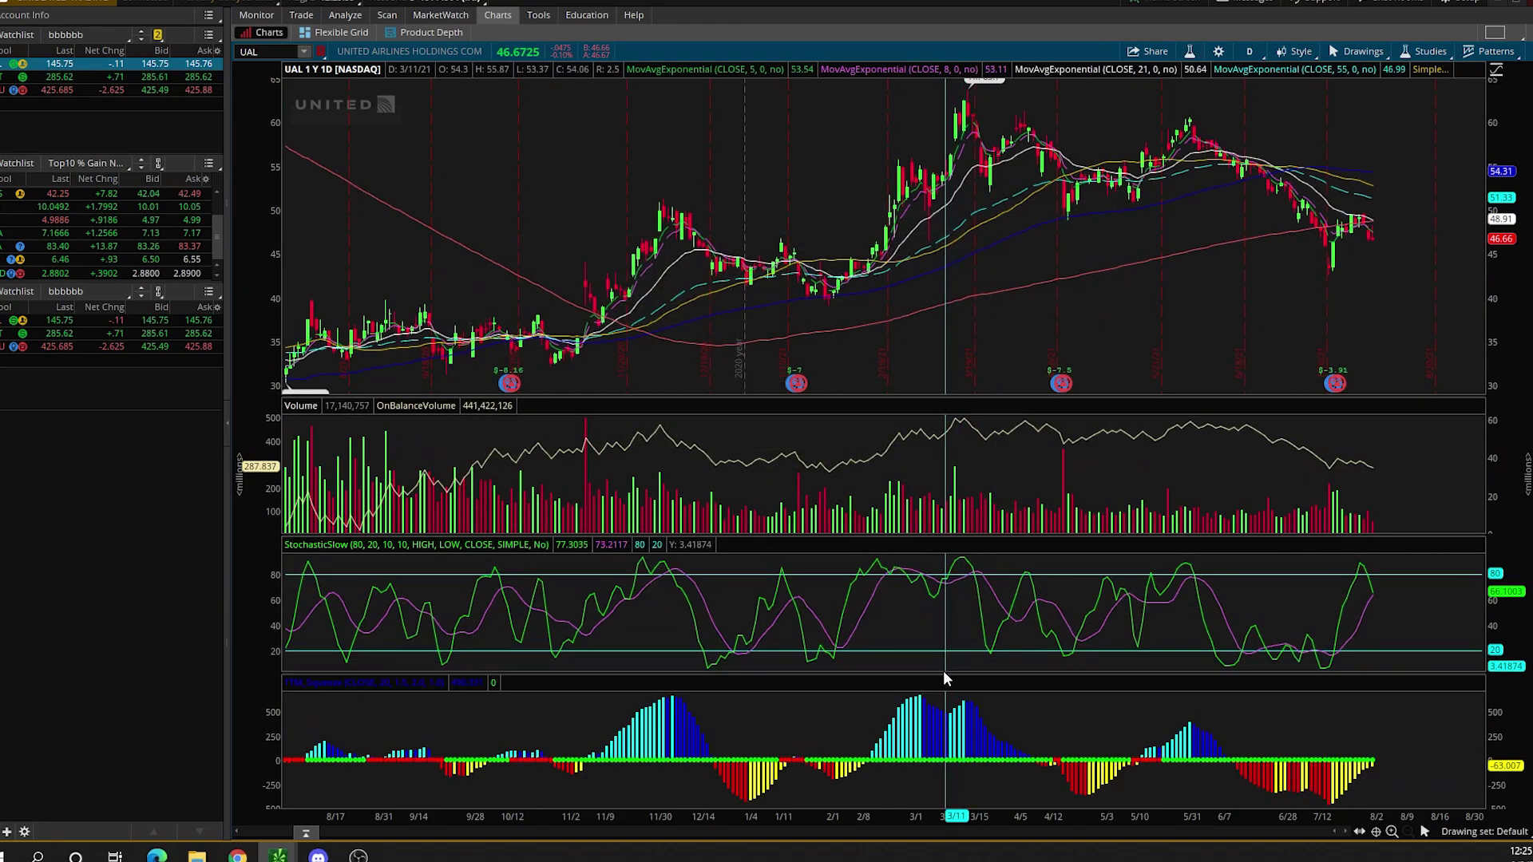
Shrink the TTM_Squeeze, StochasticSlow and volume panes to thin strips so the price chart gets most of the height
left_click_drag(933, 673, 931, 742)
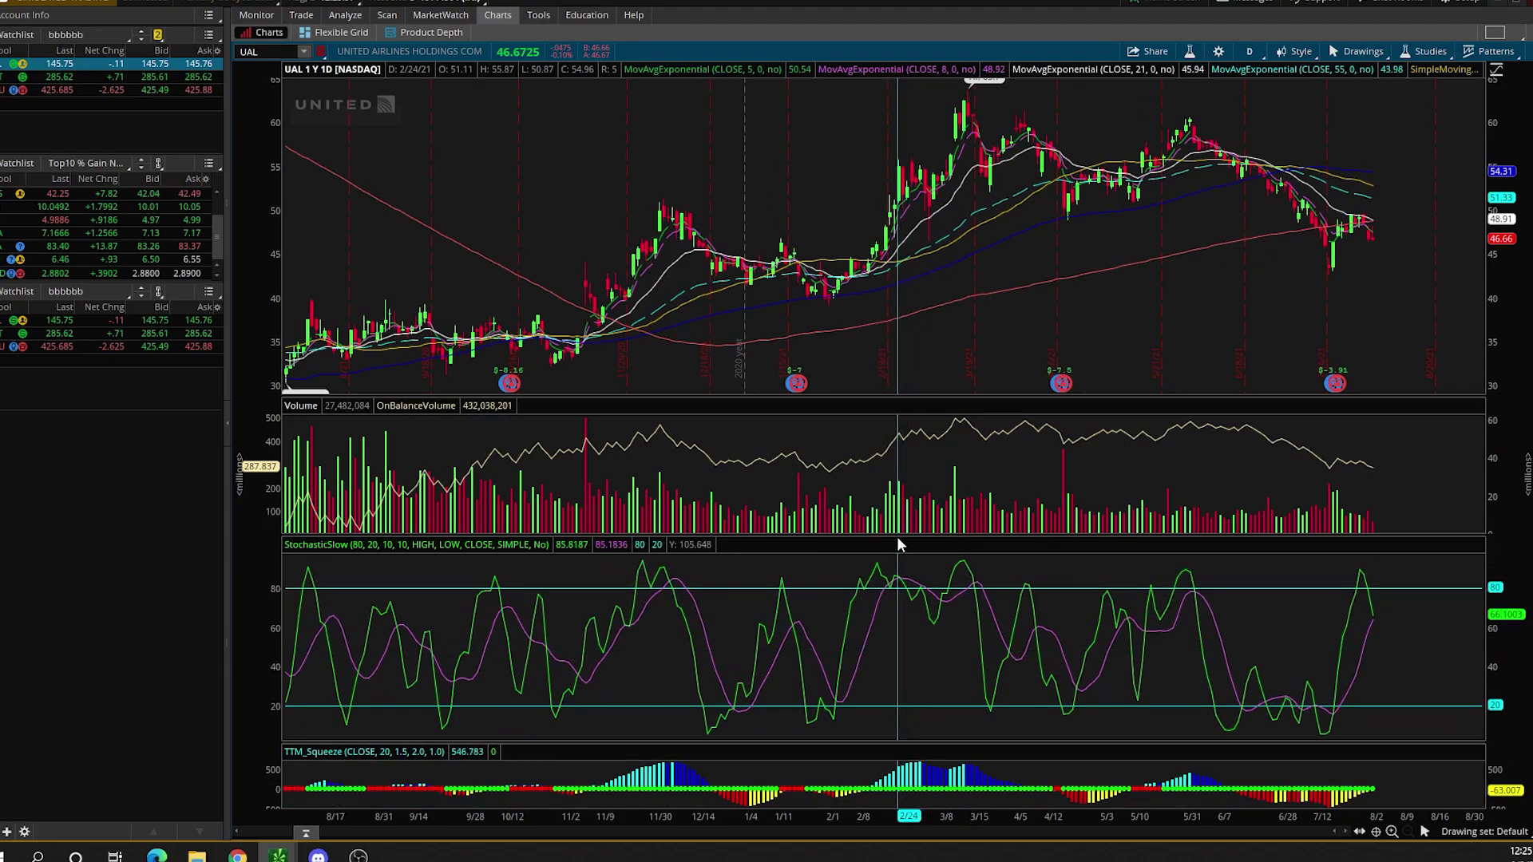
left_click_drag(896, 543, 894, 677)
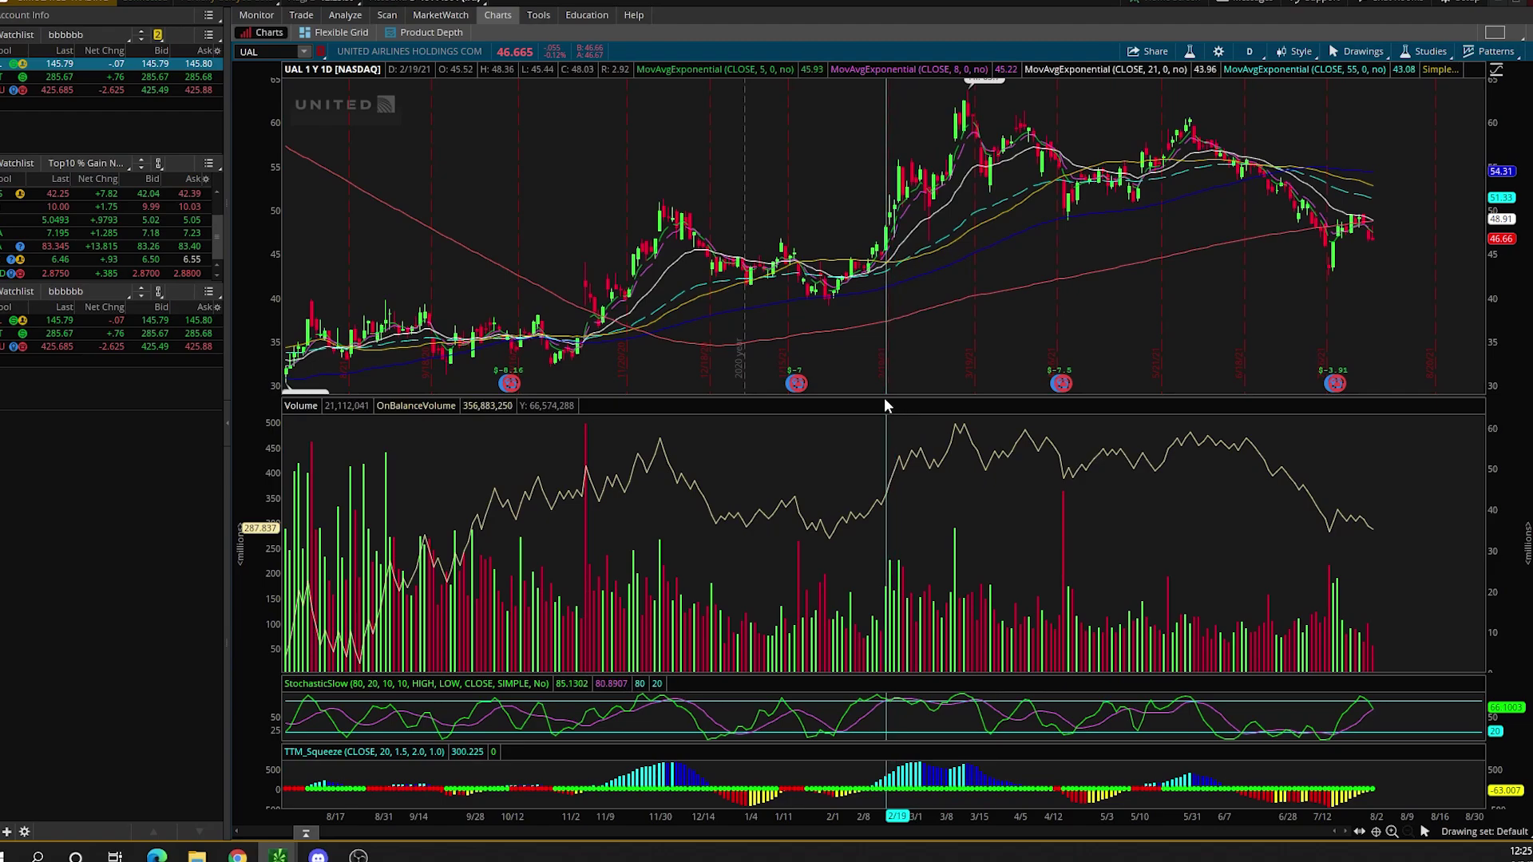
left_click_drag(884, 397, 886, 607)
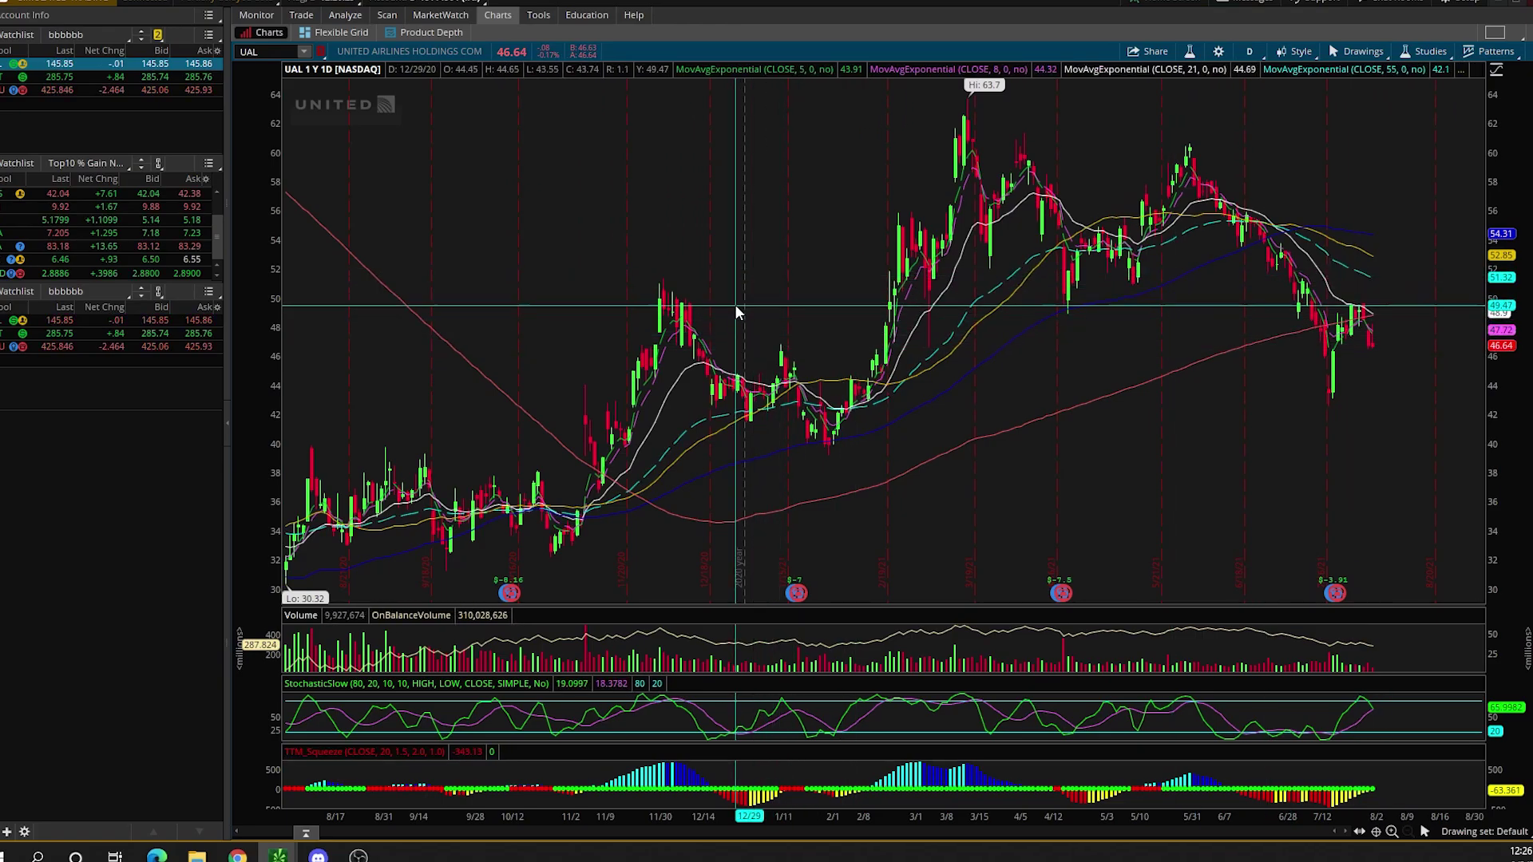
Detach the UAL chart into its own window and maximize it
left_click(1524, 34)
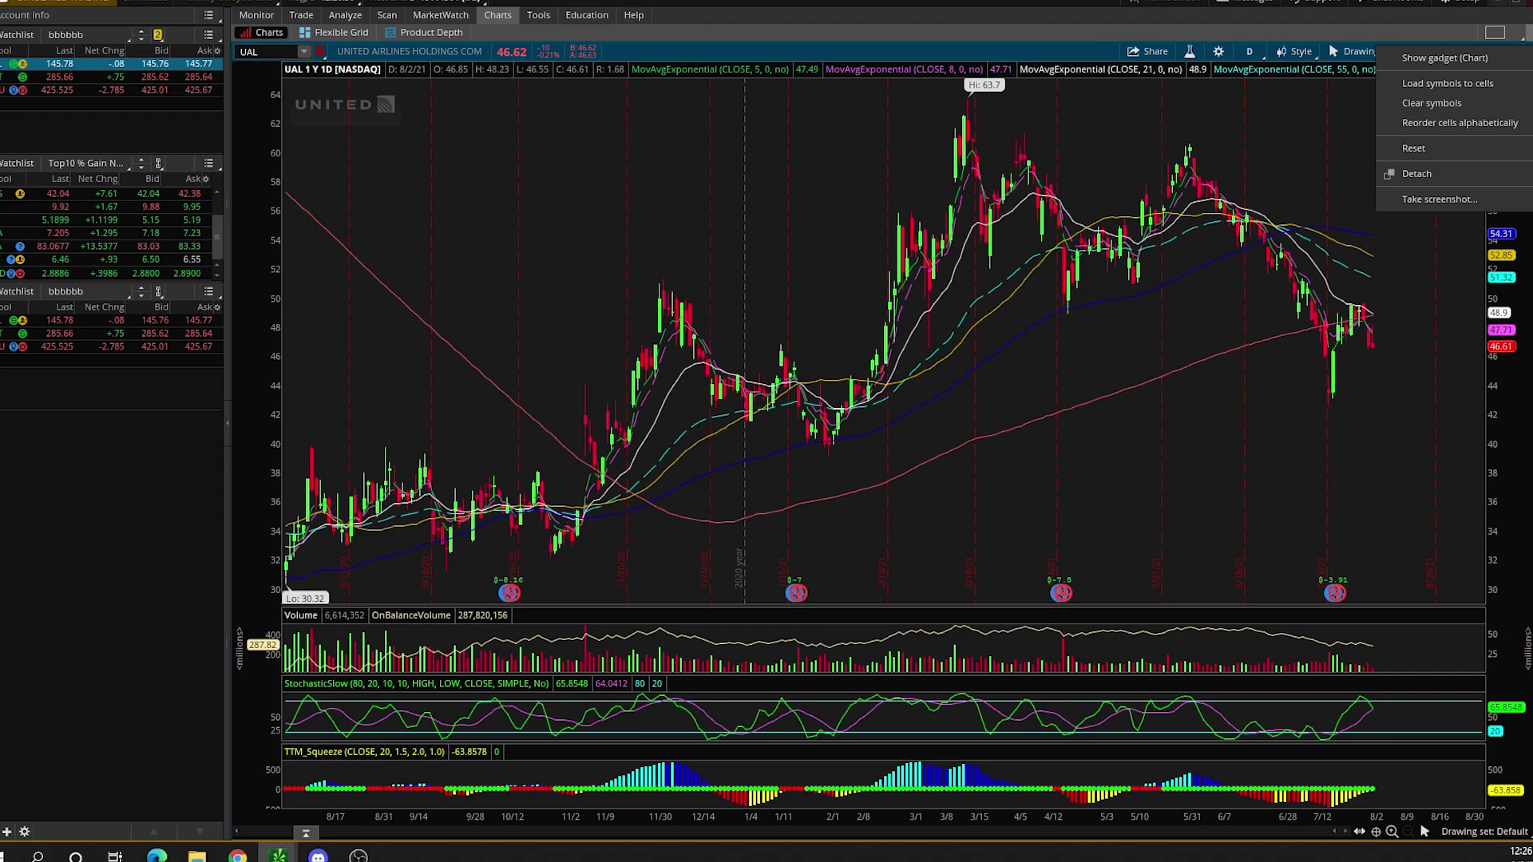
left_click(1525, 36)
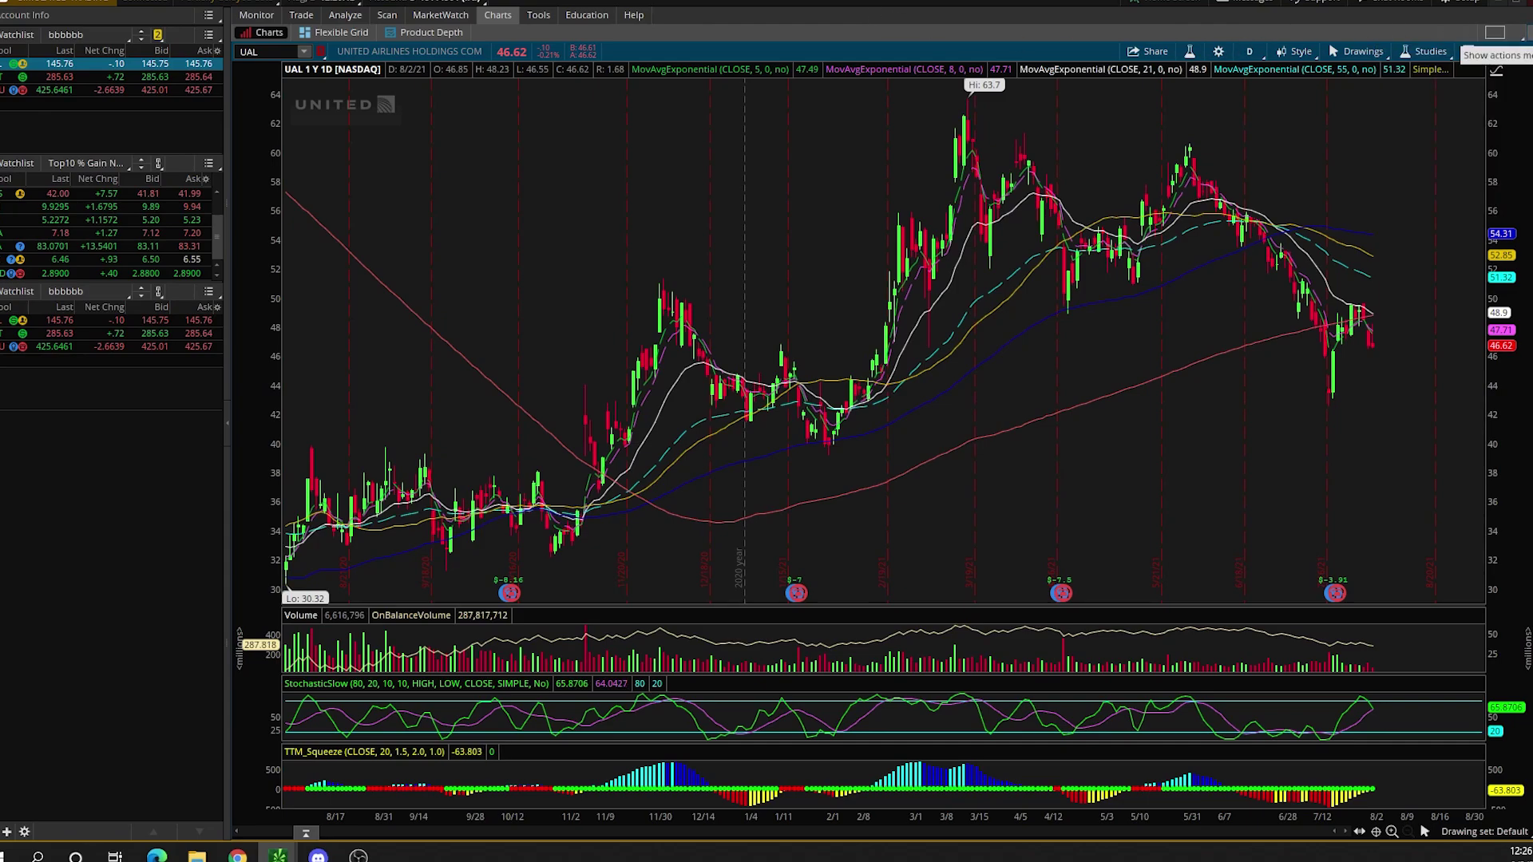
left_click(1524, 35)
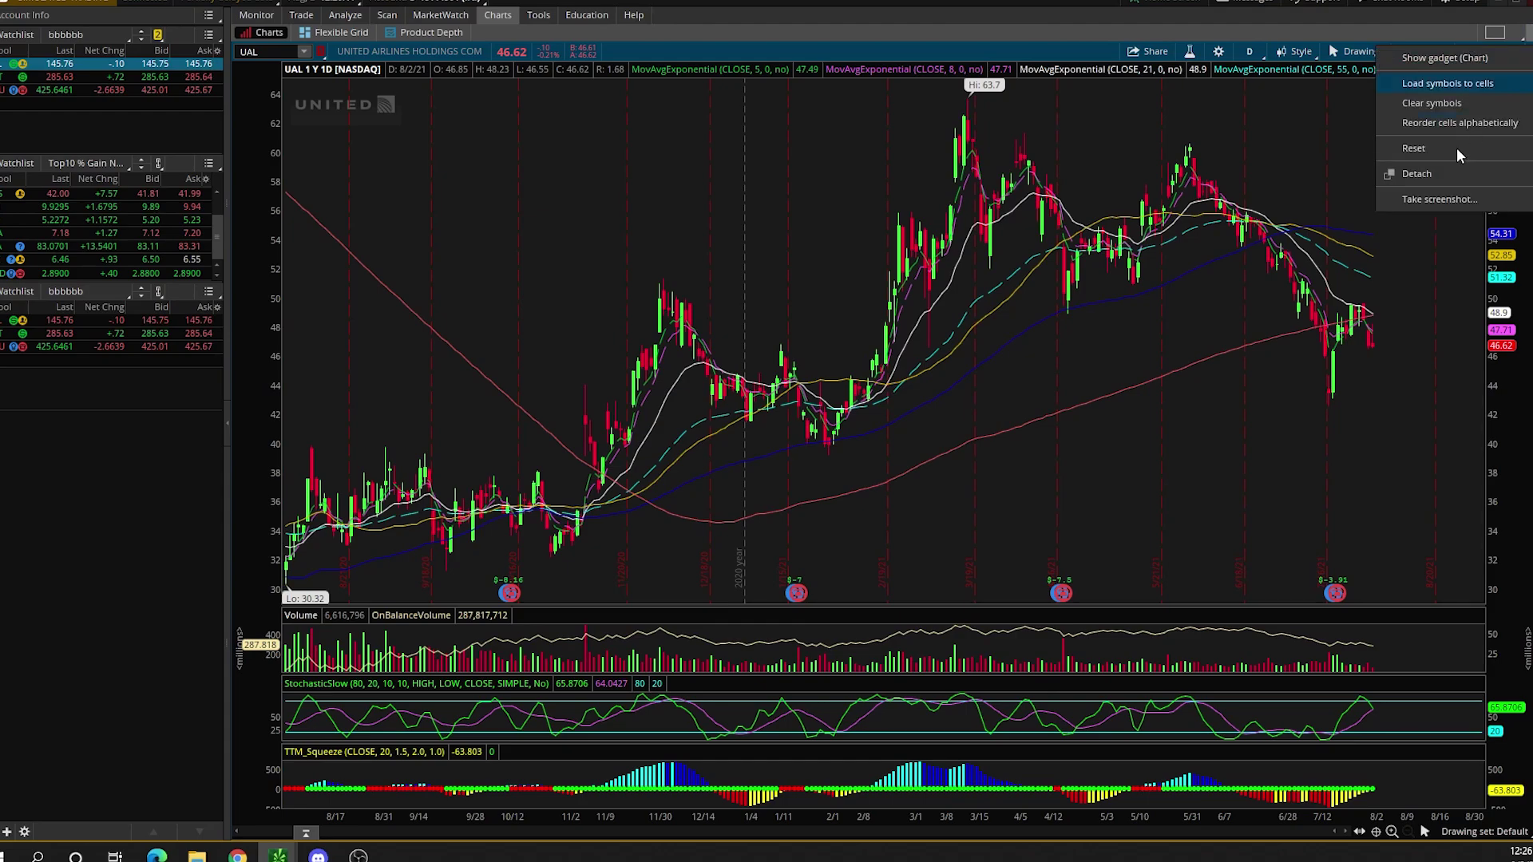
left_click(1359, 195)
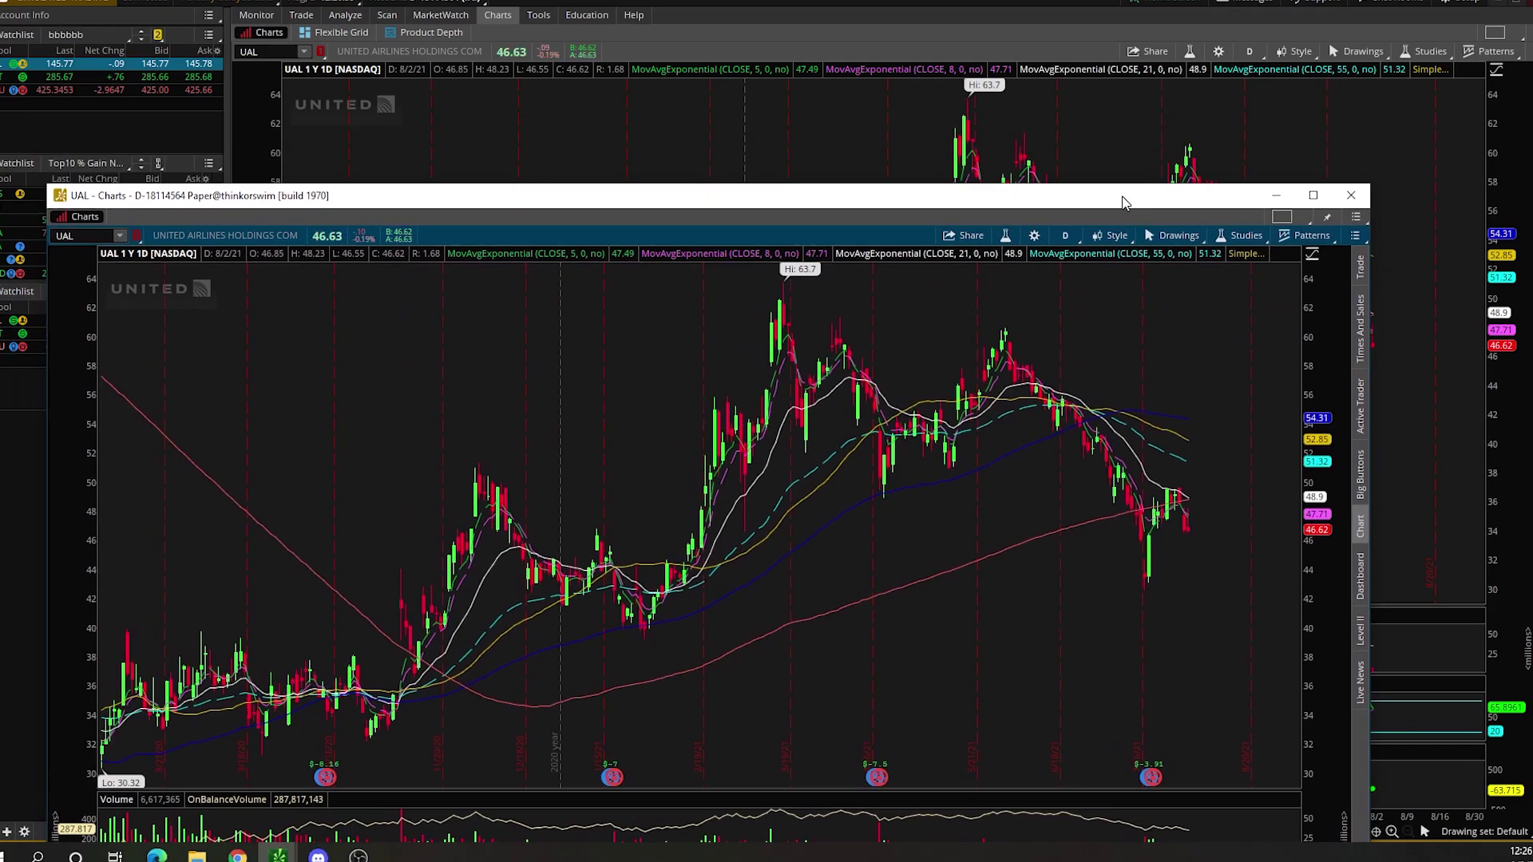
left_click(1312, 194)
Remove the 5 and 55 exponential and the 50, 100 and 200 simple moving averages from the detached chart
left_click(1189, 34)
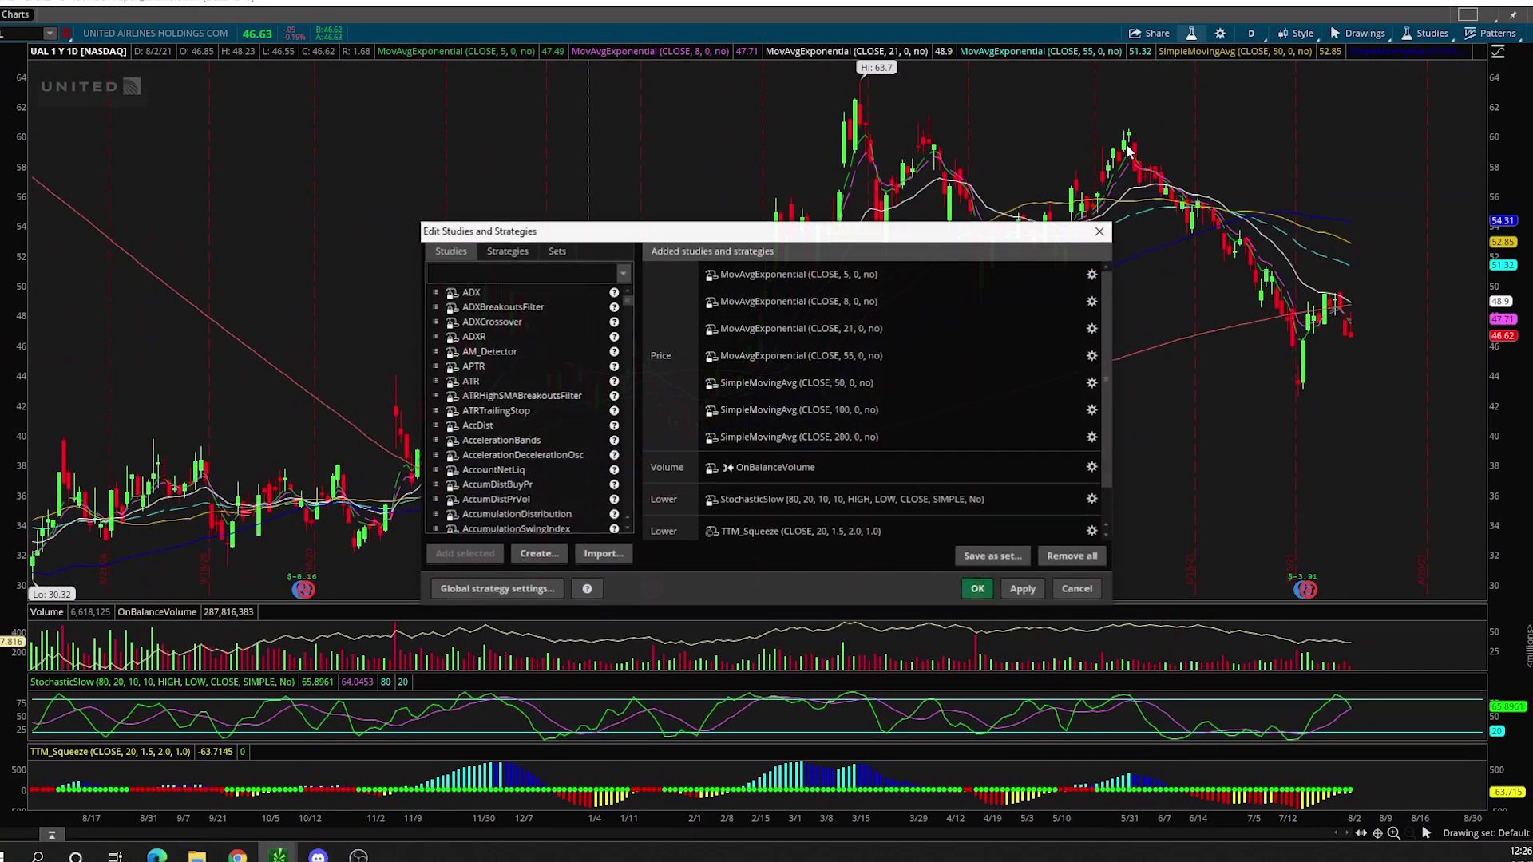
left_click(1074, 275)
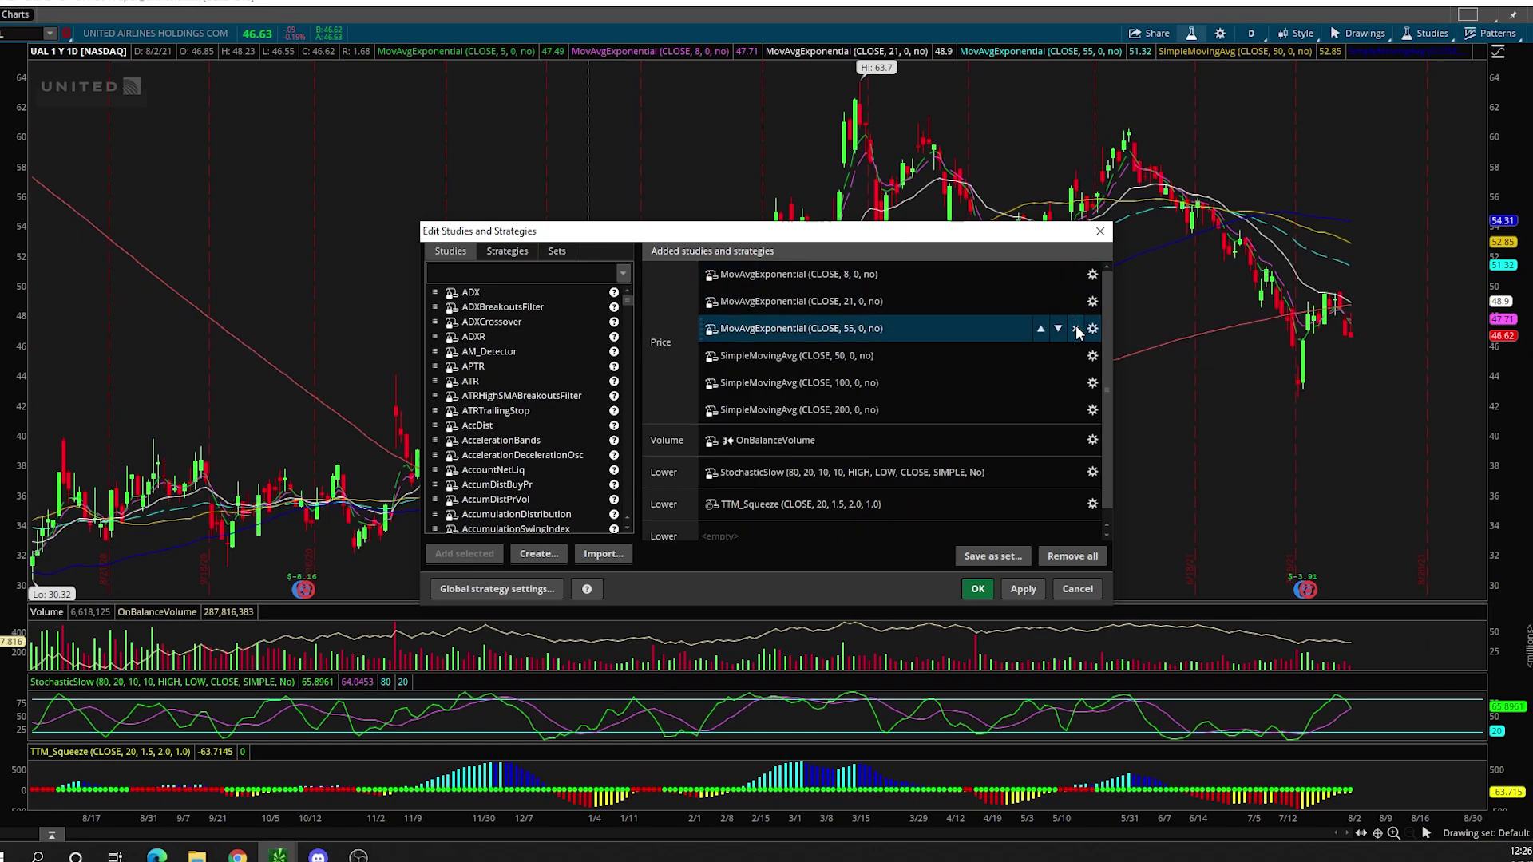
left_click(1075, 326)
left_click(1087, 328)
left_click(1087, 328)
left_click(1087, 328)
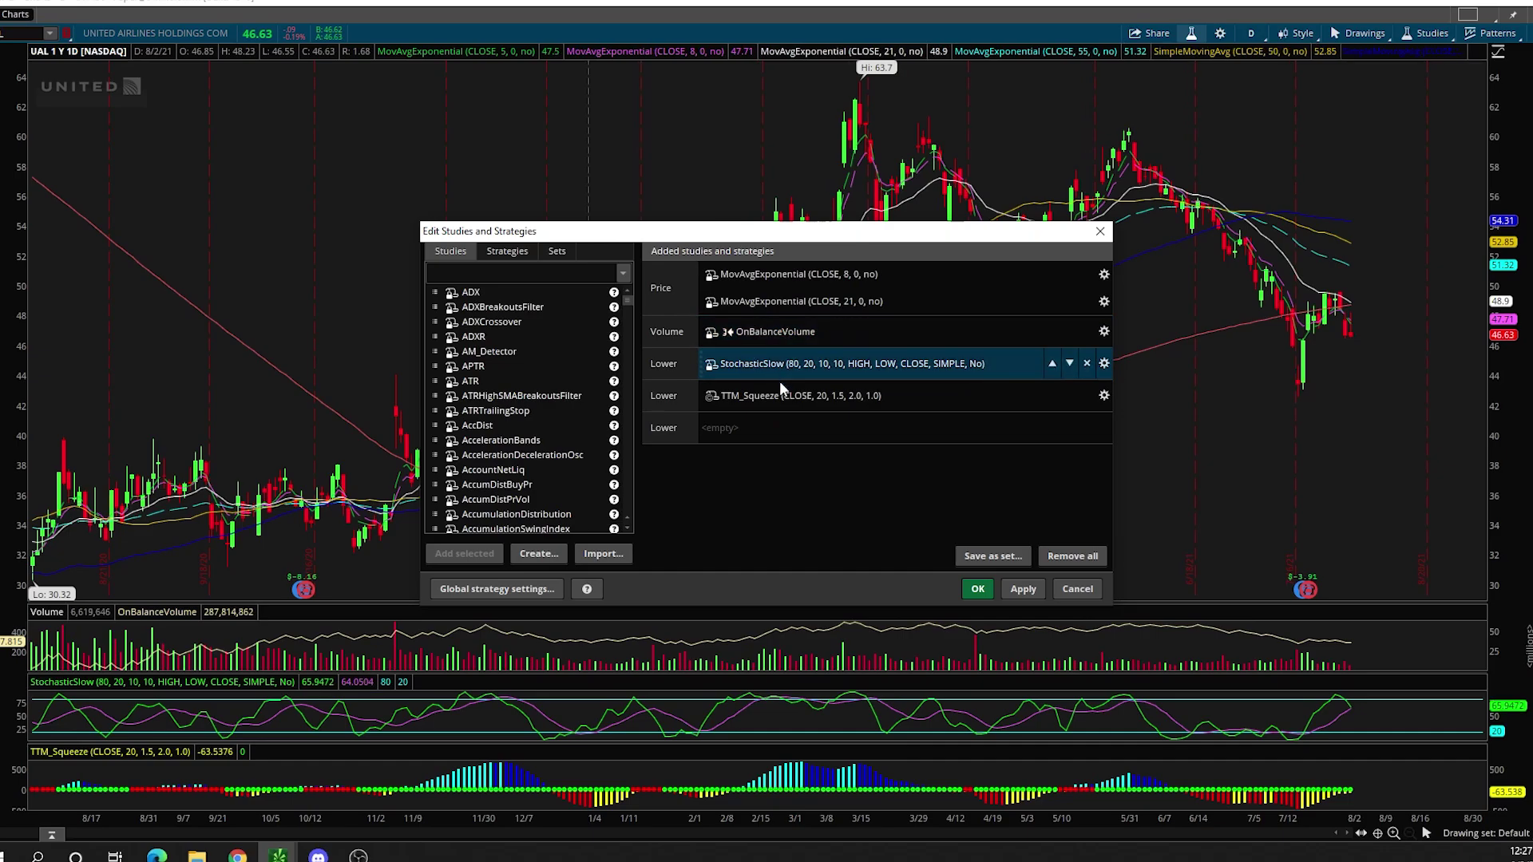
left_click(976, 590)
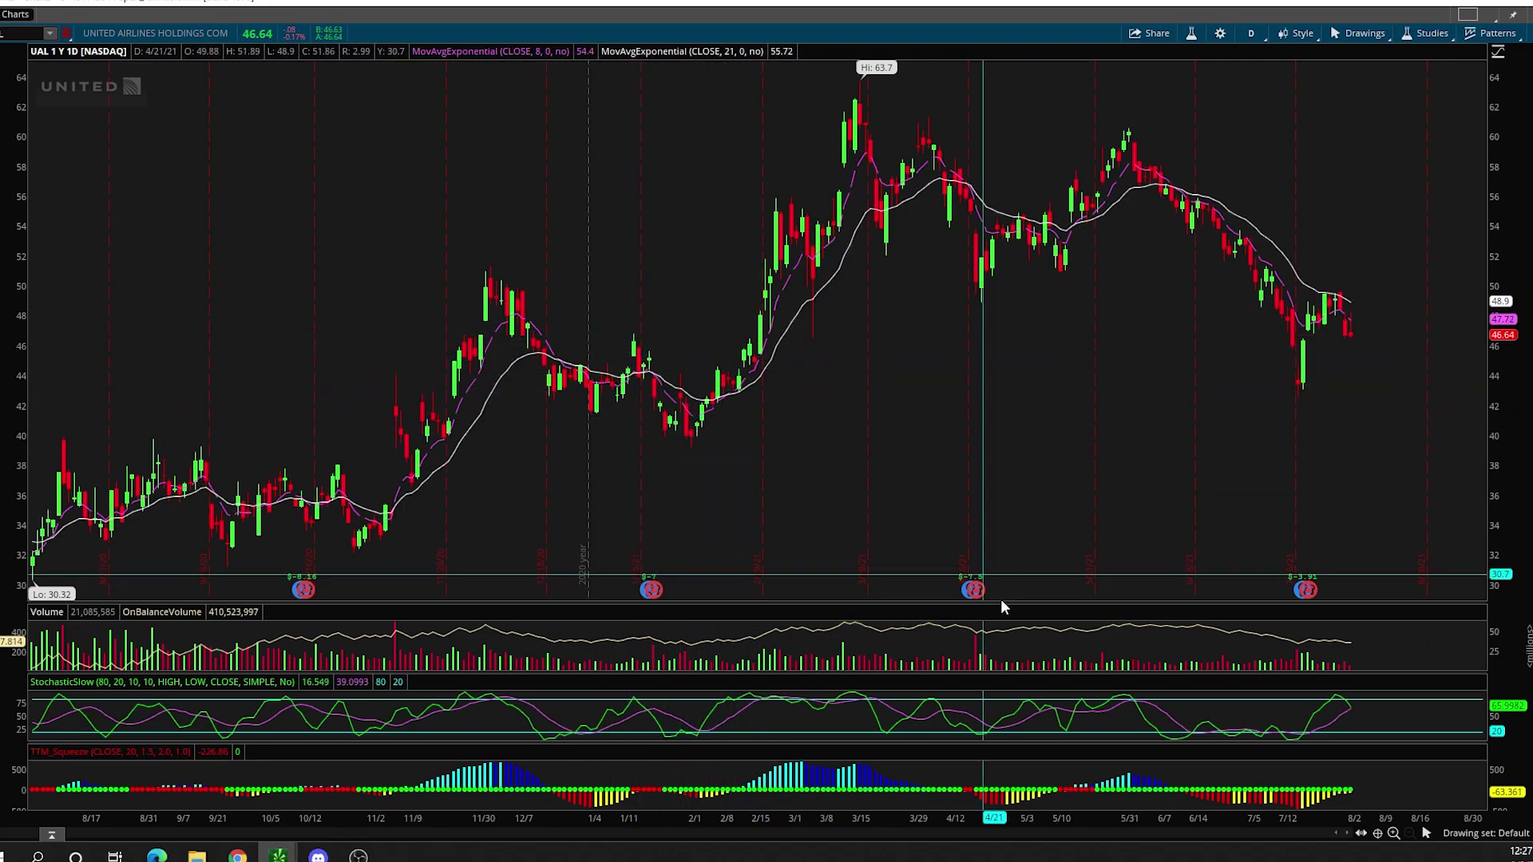
Draw a descending trendline from the 12/4/20 high at about 51 to mid-February
left_click(1426, 833)
left_click(1436, 537)
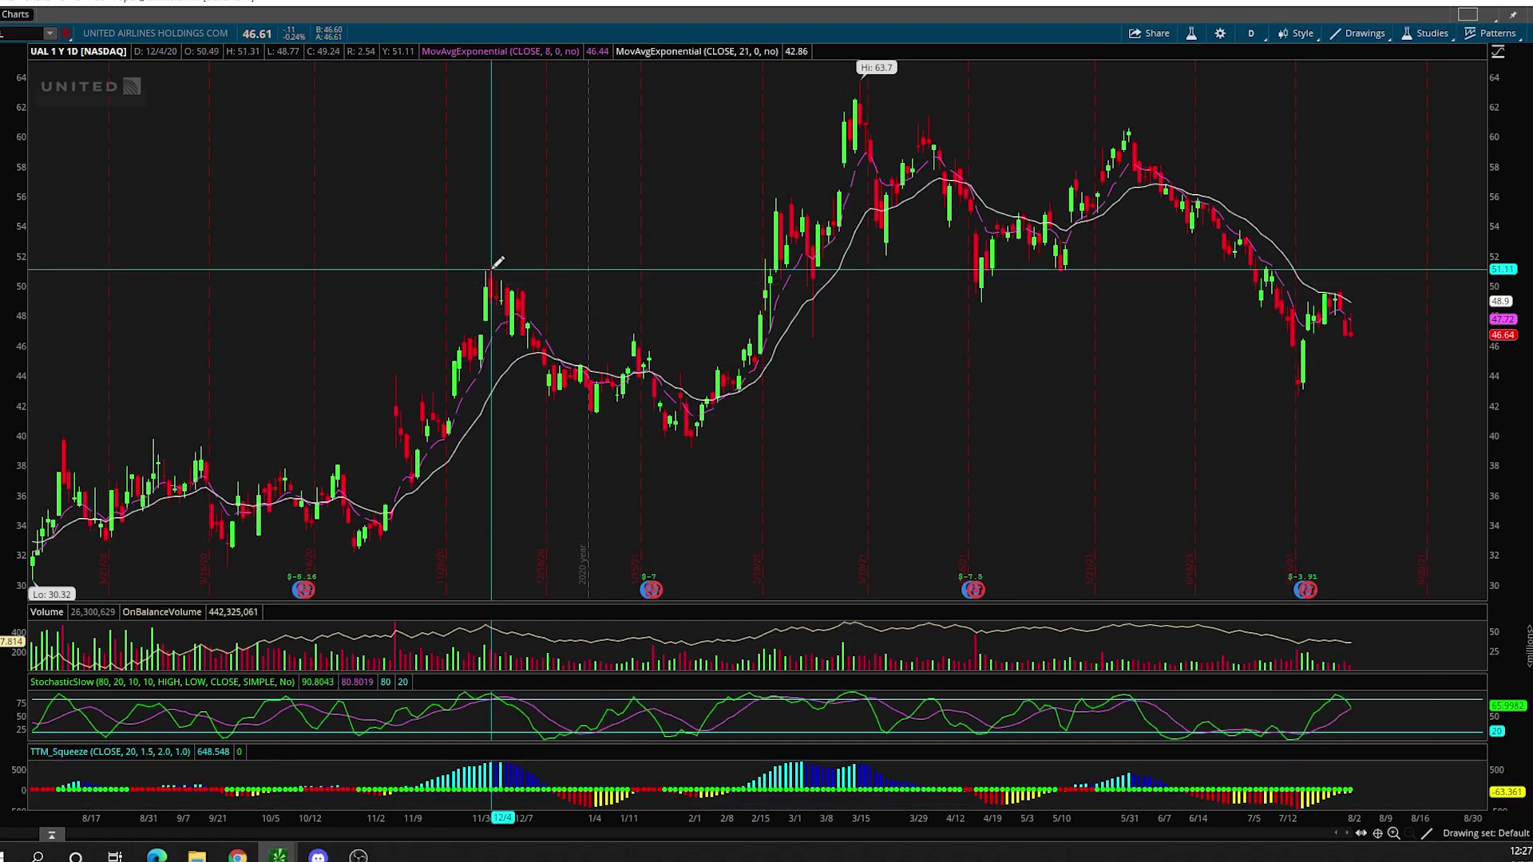
left_click_drag(490, 269, 764, 401)
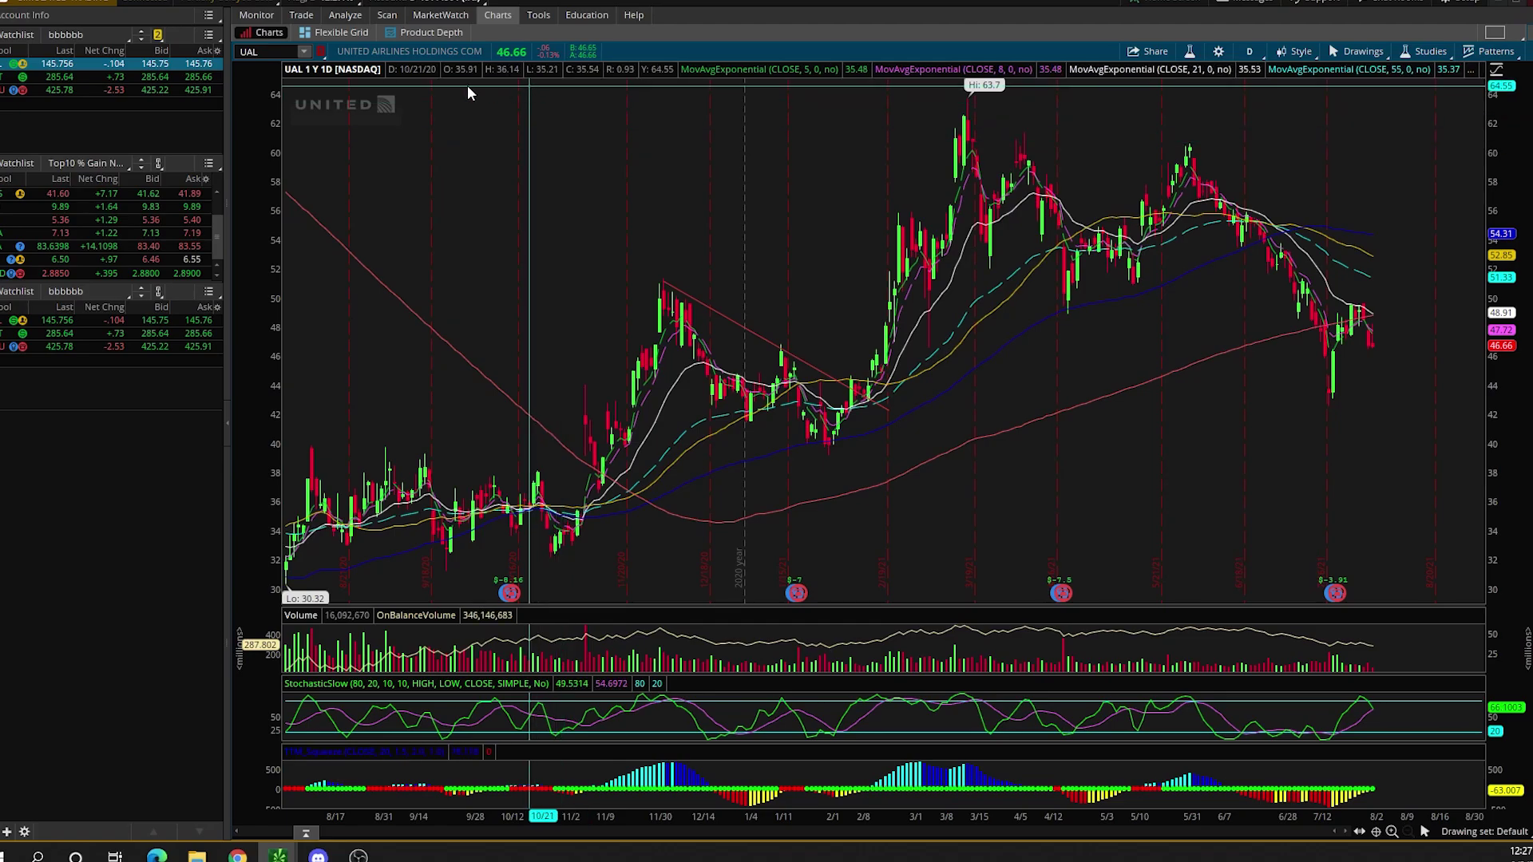
Switch the main window to the Flexible Grid and collapse the three sidebar watchlists
left_click(342, 31)
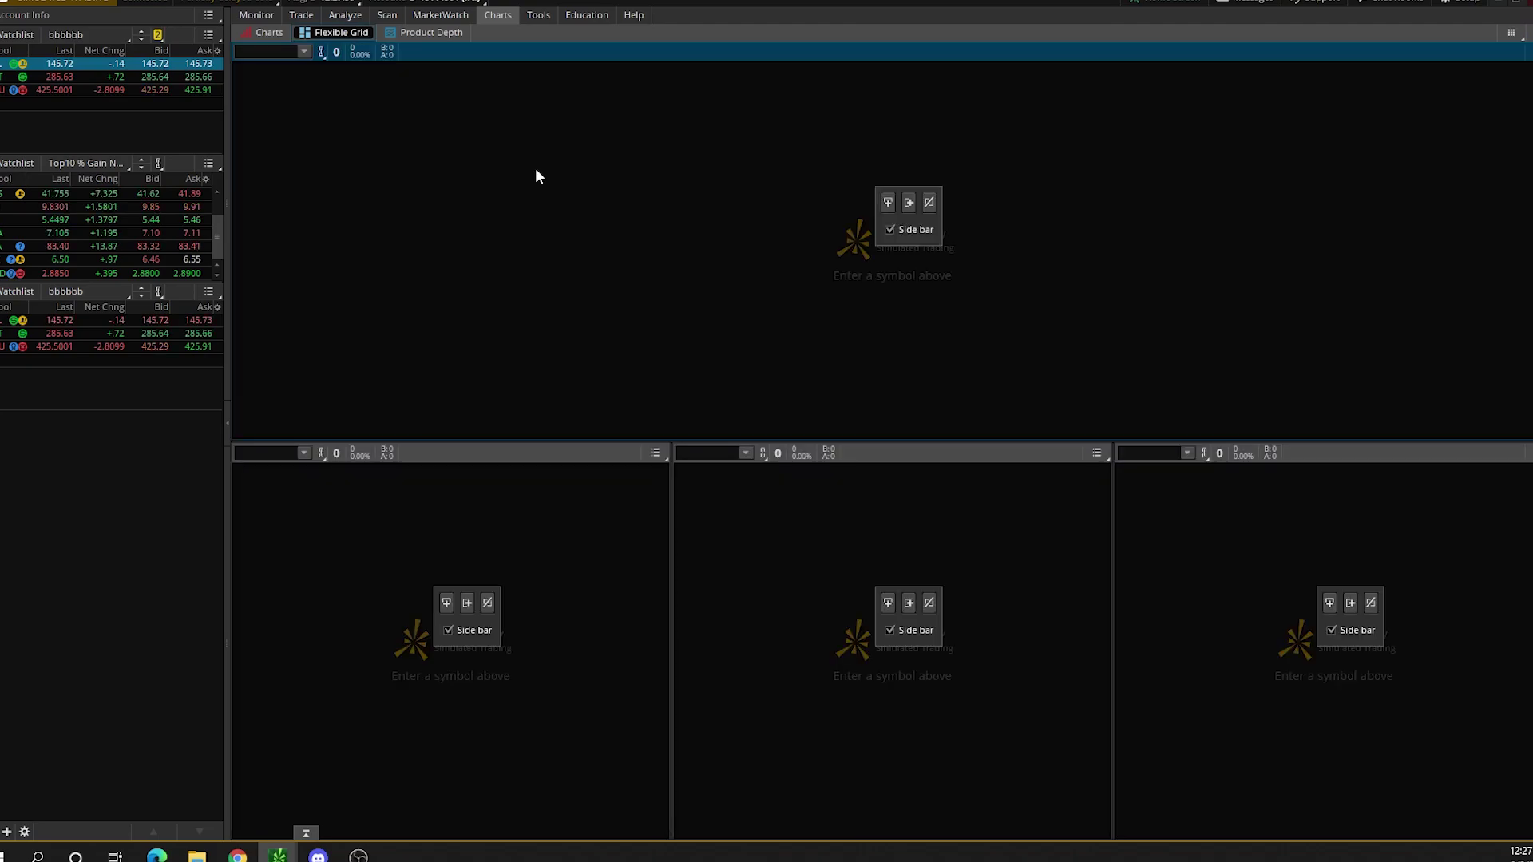
left_click(8, 34)
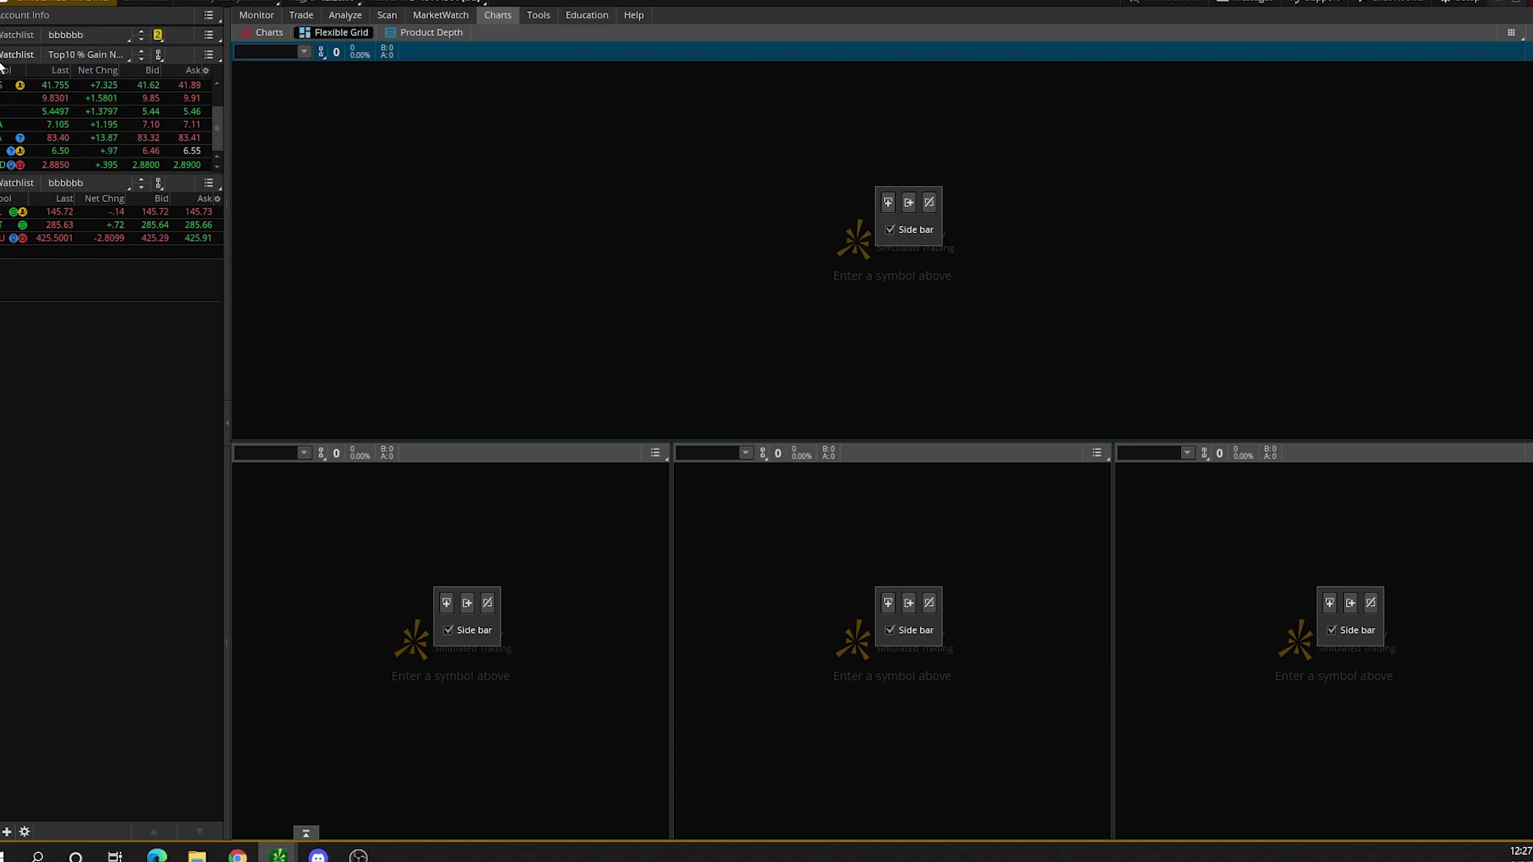
left_click(8, 54)
left_click(8, 74)
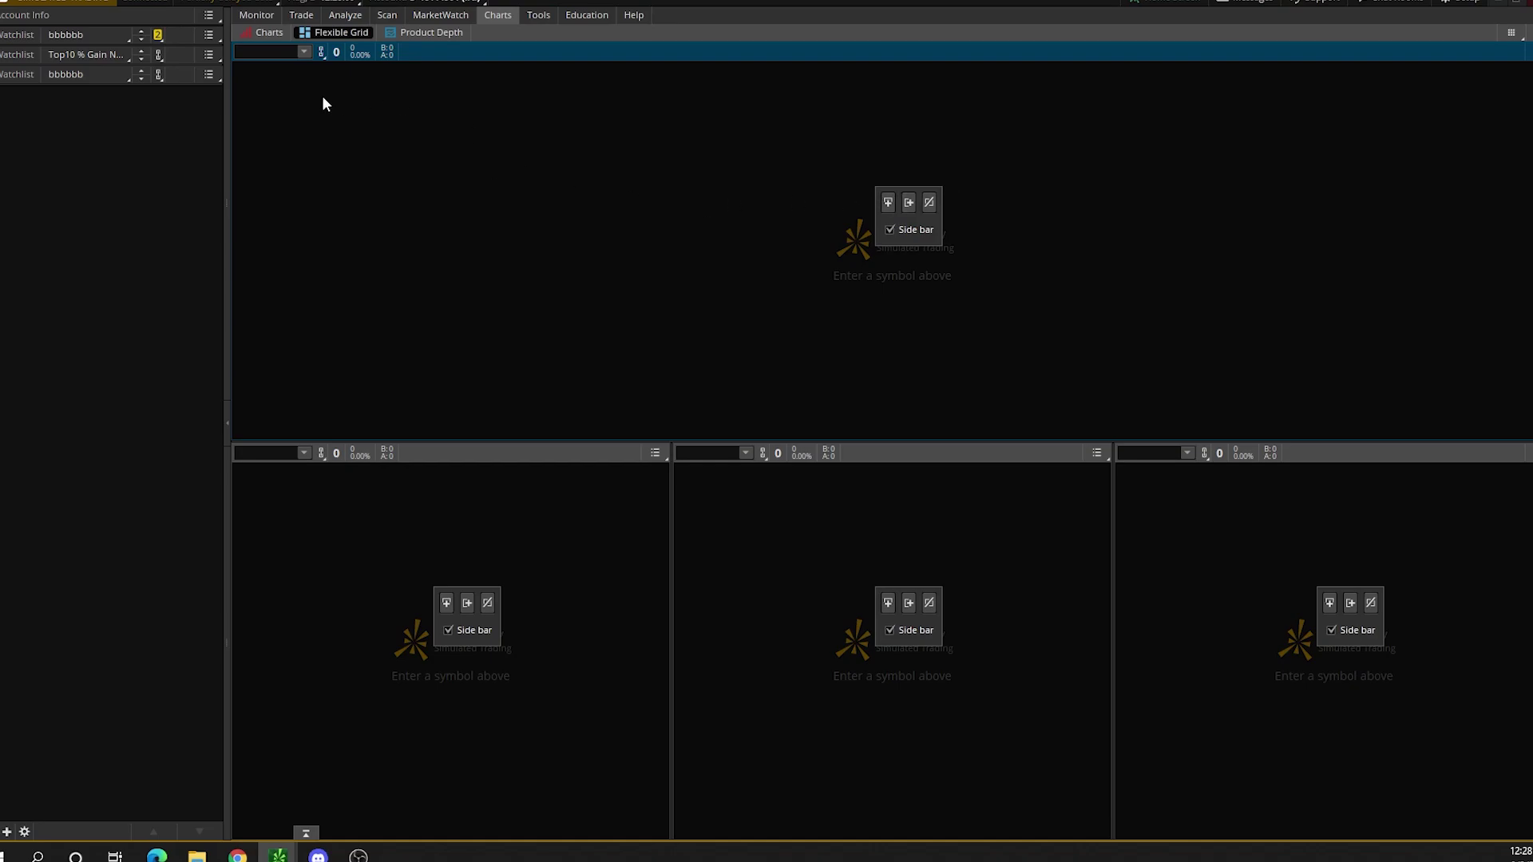
Link all four charts in the flexible grid to the red symbol group
left_click(318, 53)
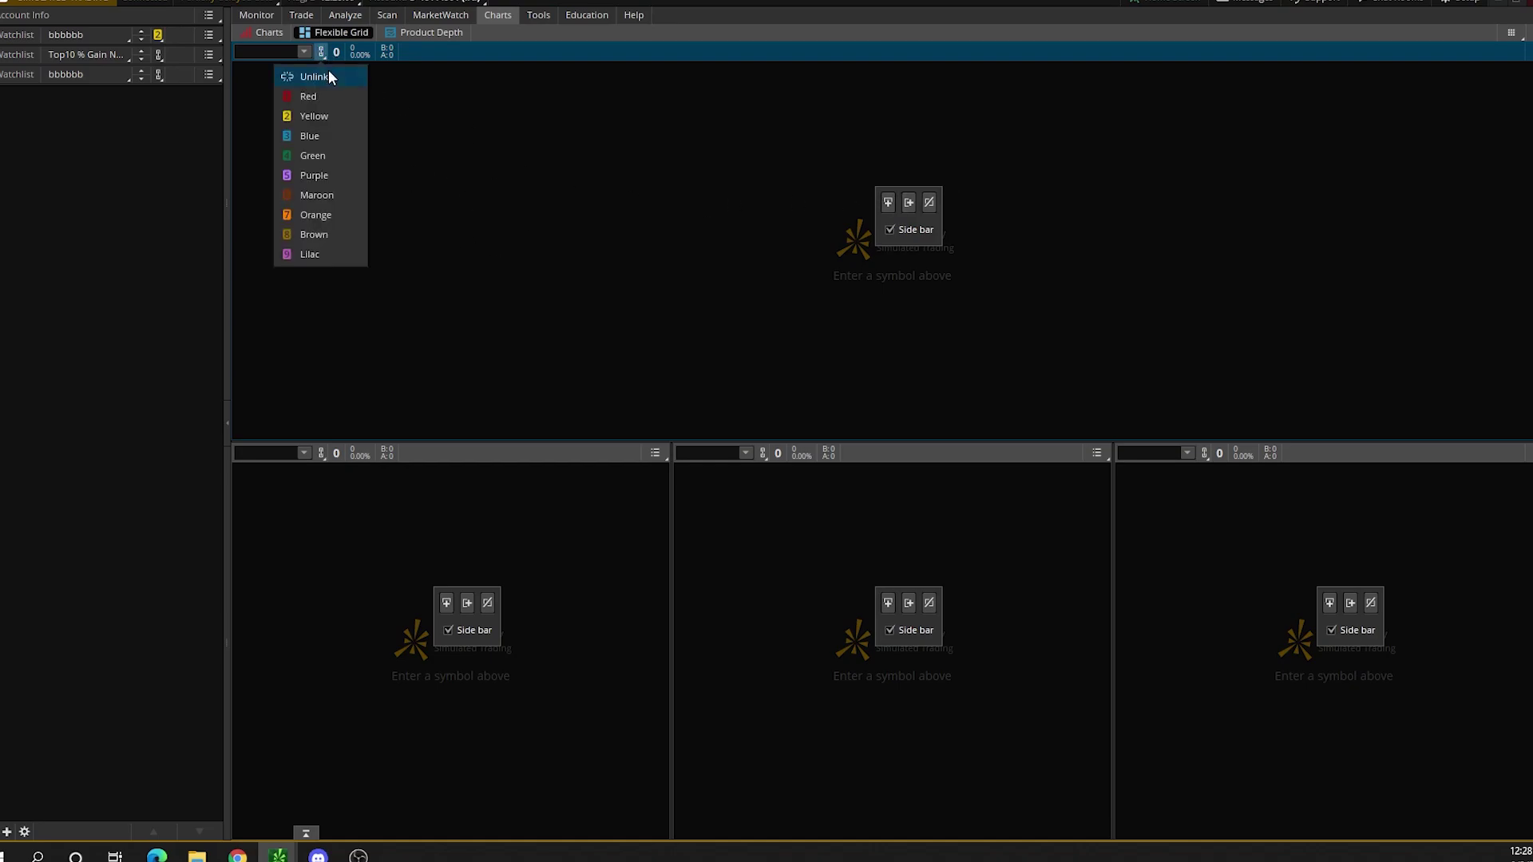
left_click(326, 96)
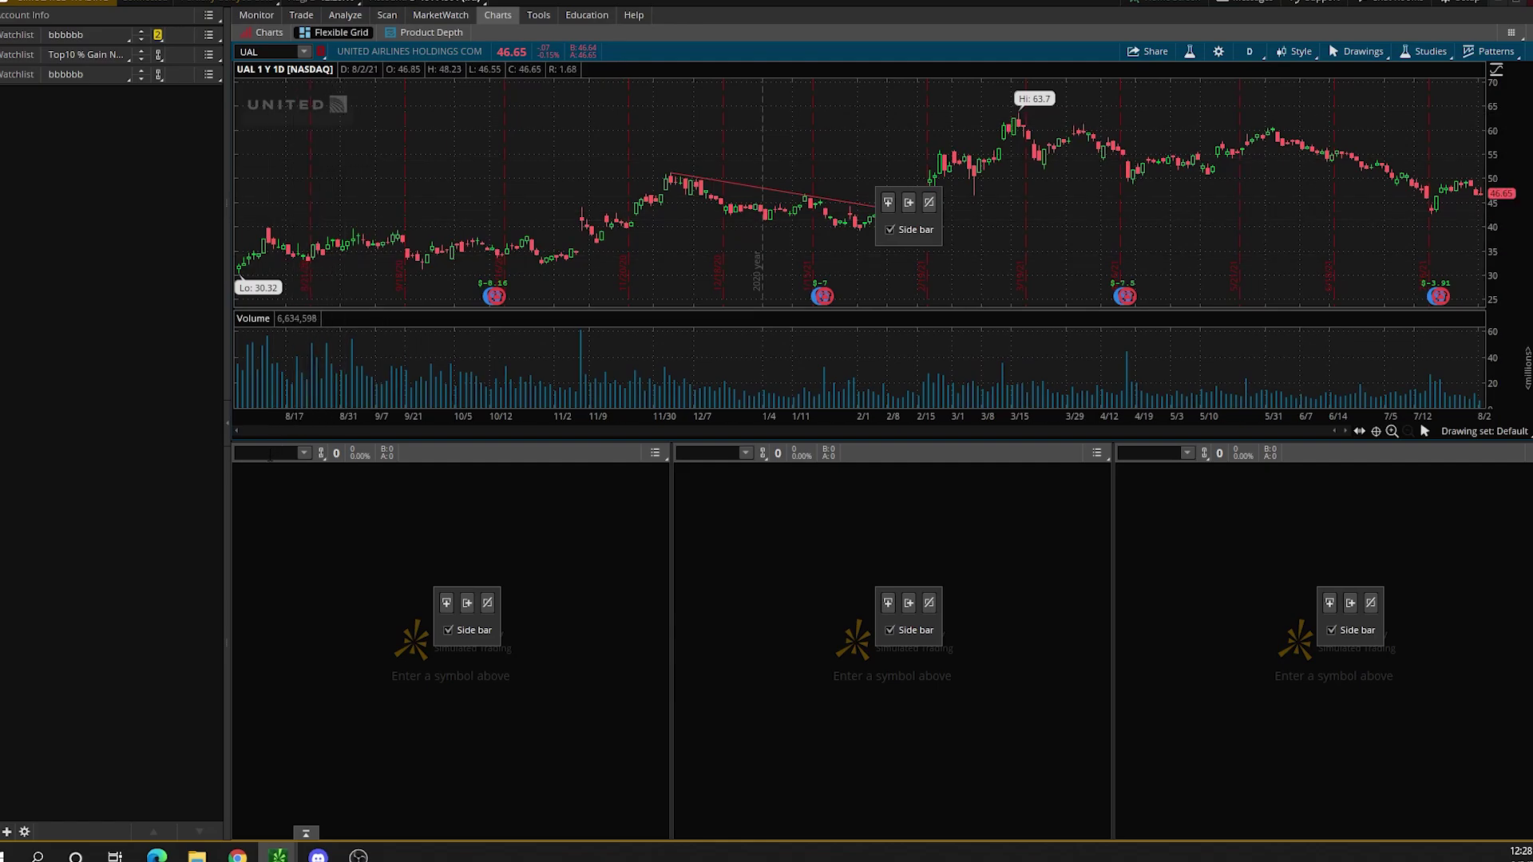
left_click(321, 453)
left_click(309, 498)
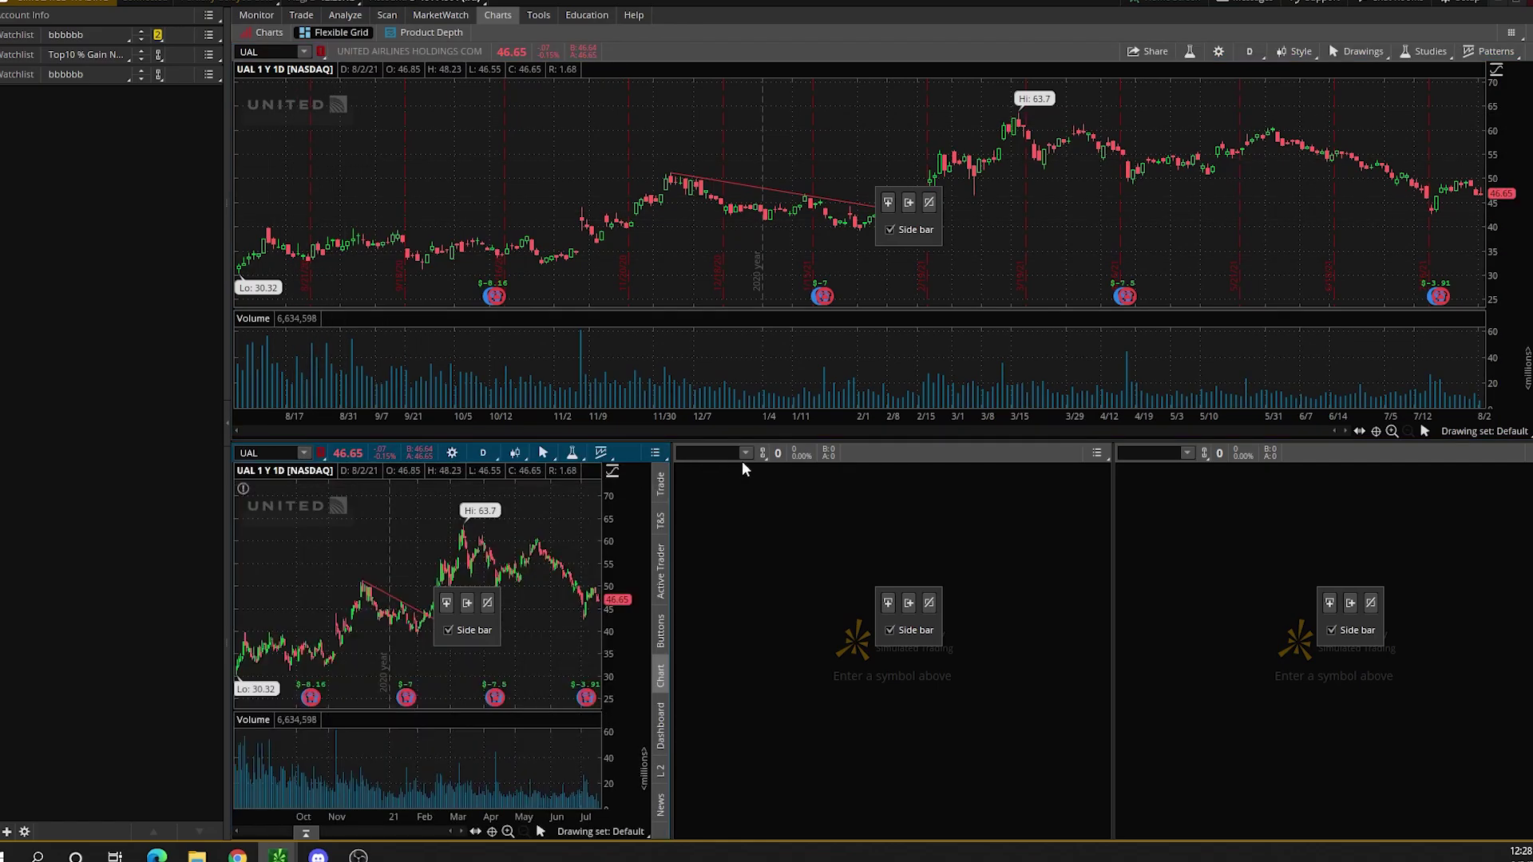
left_click(762, 453)
left_click(754, 498)
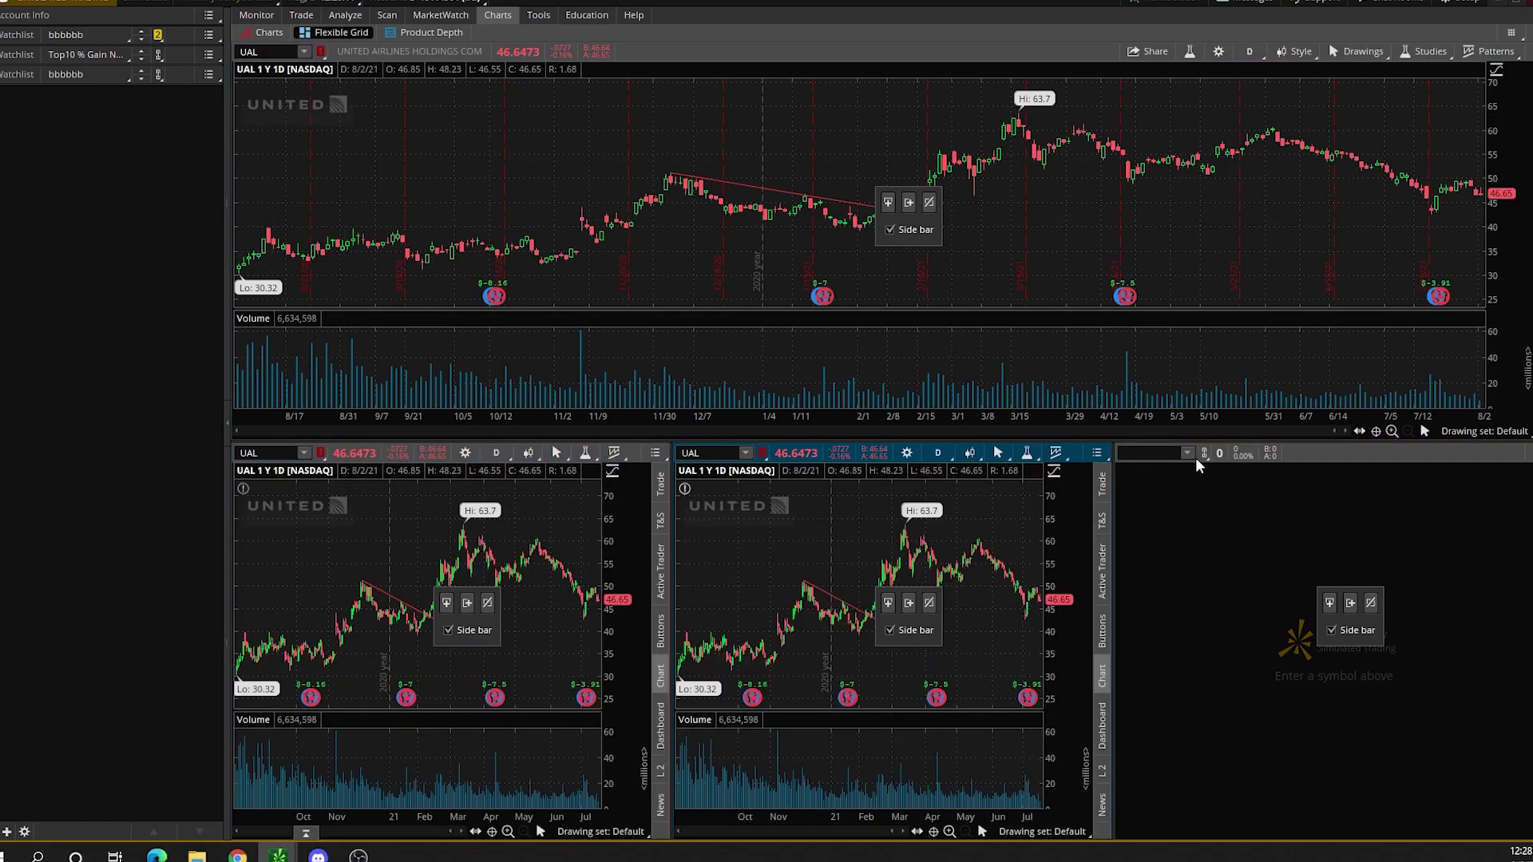
left_click(1204, 453)
left_click(1204, 495)
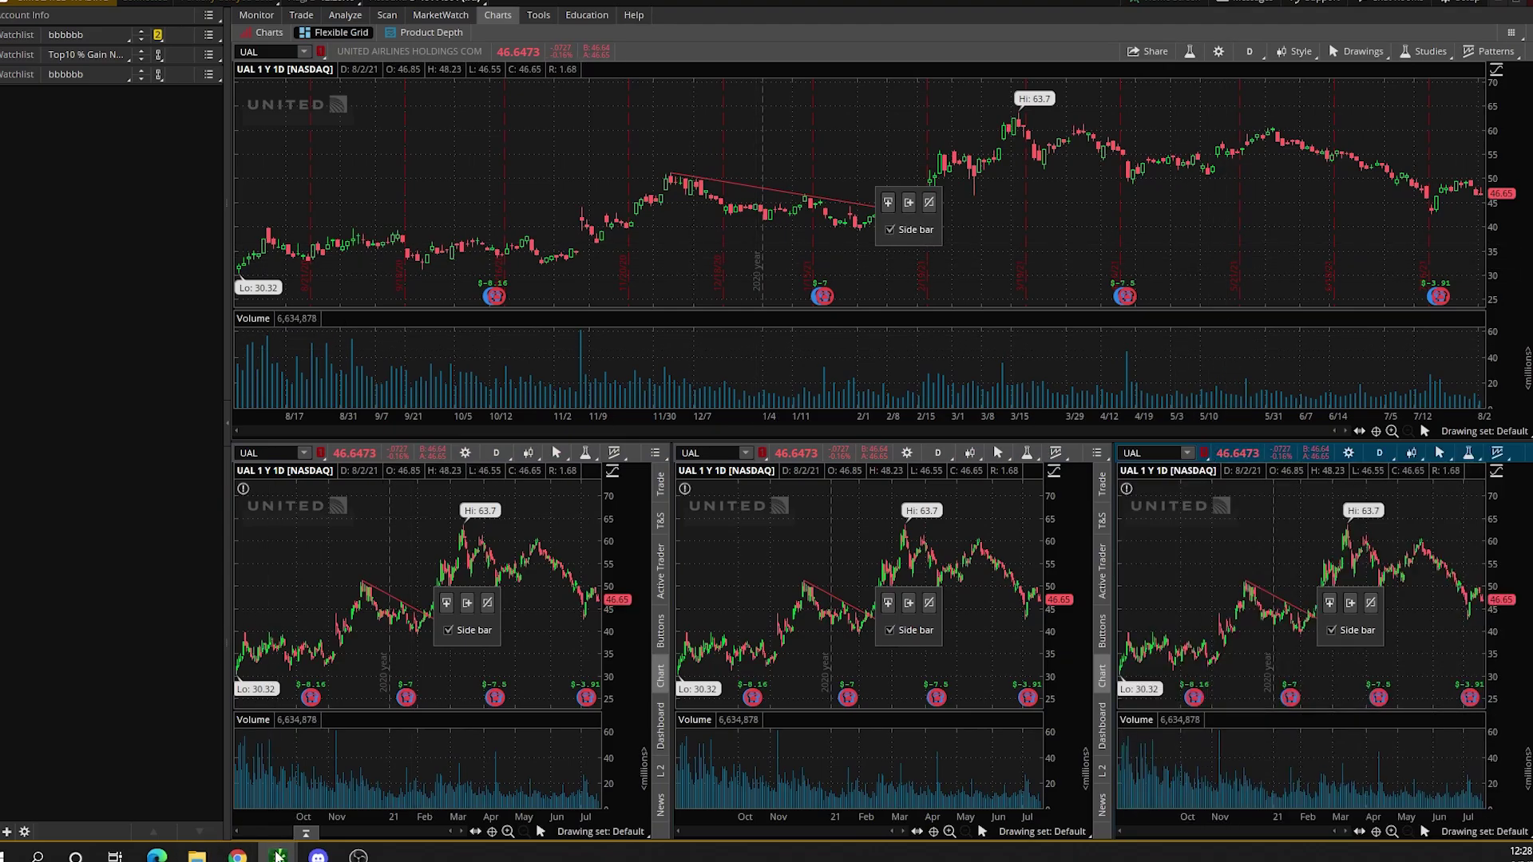
Bring up the separate OG Grid window with the FCX charts
mouse_move(279, 854)
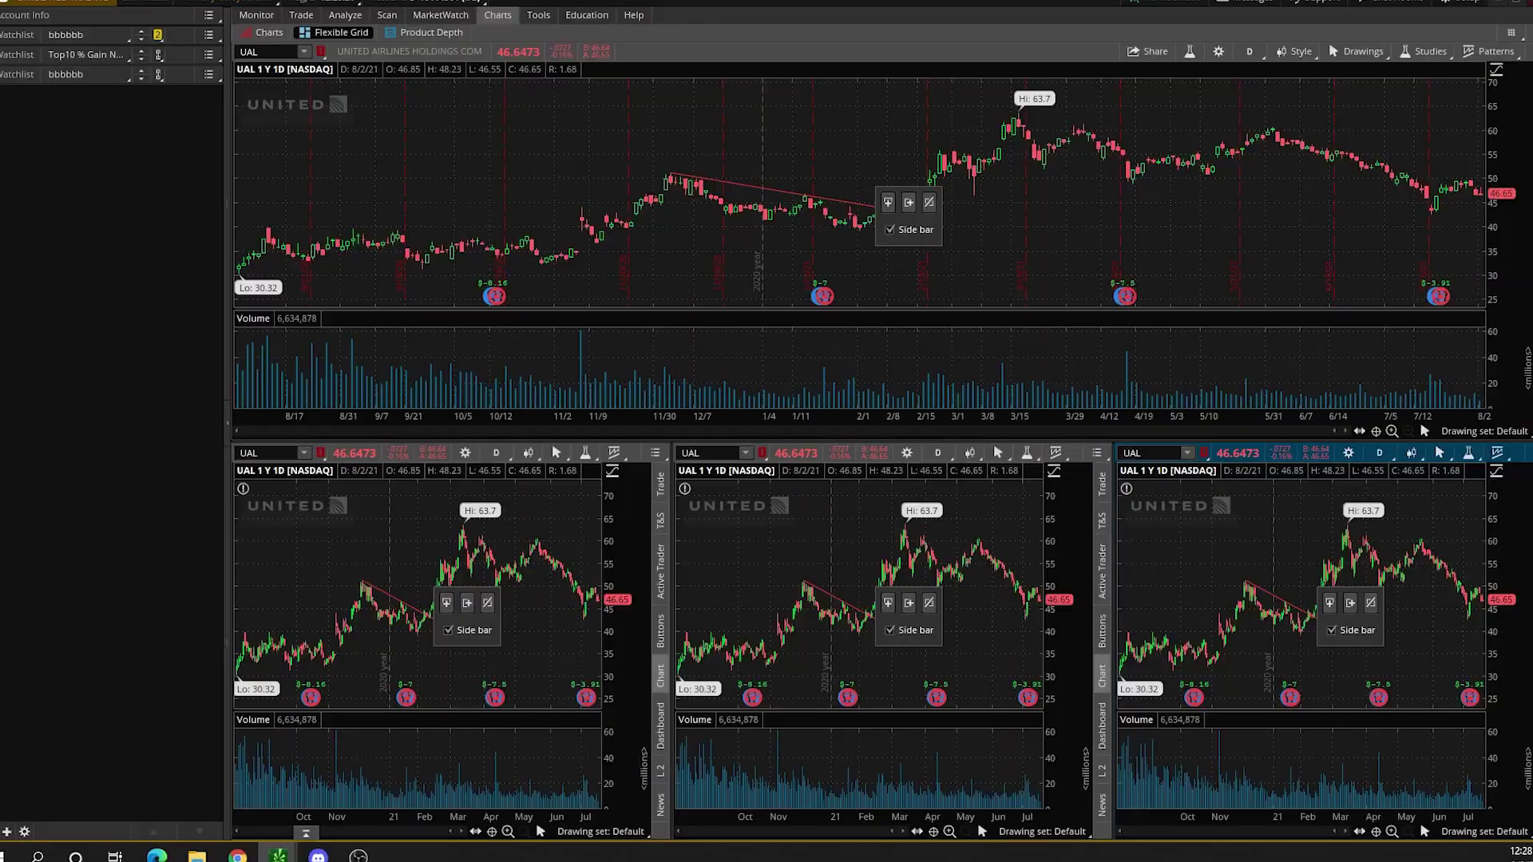
left_click(279, 854)
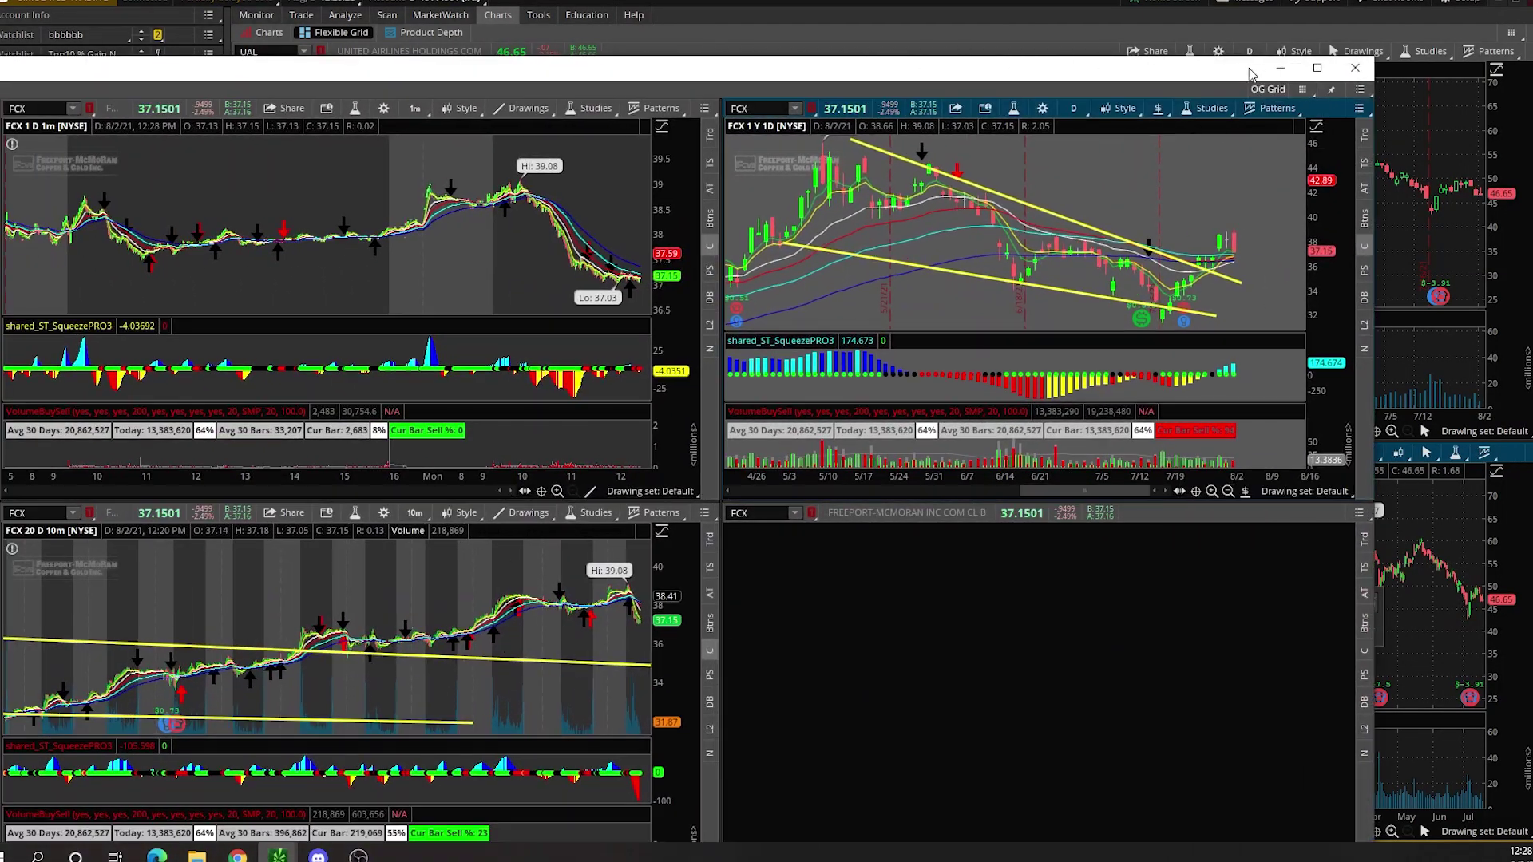
Maximize the OG Grid window to examine its multi-chart layout, and return to the main window's flexible grid
left_click(1316, 68)
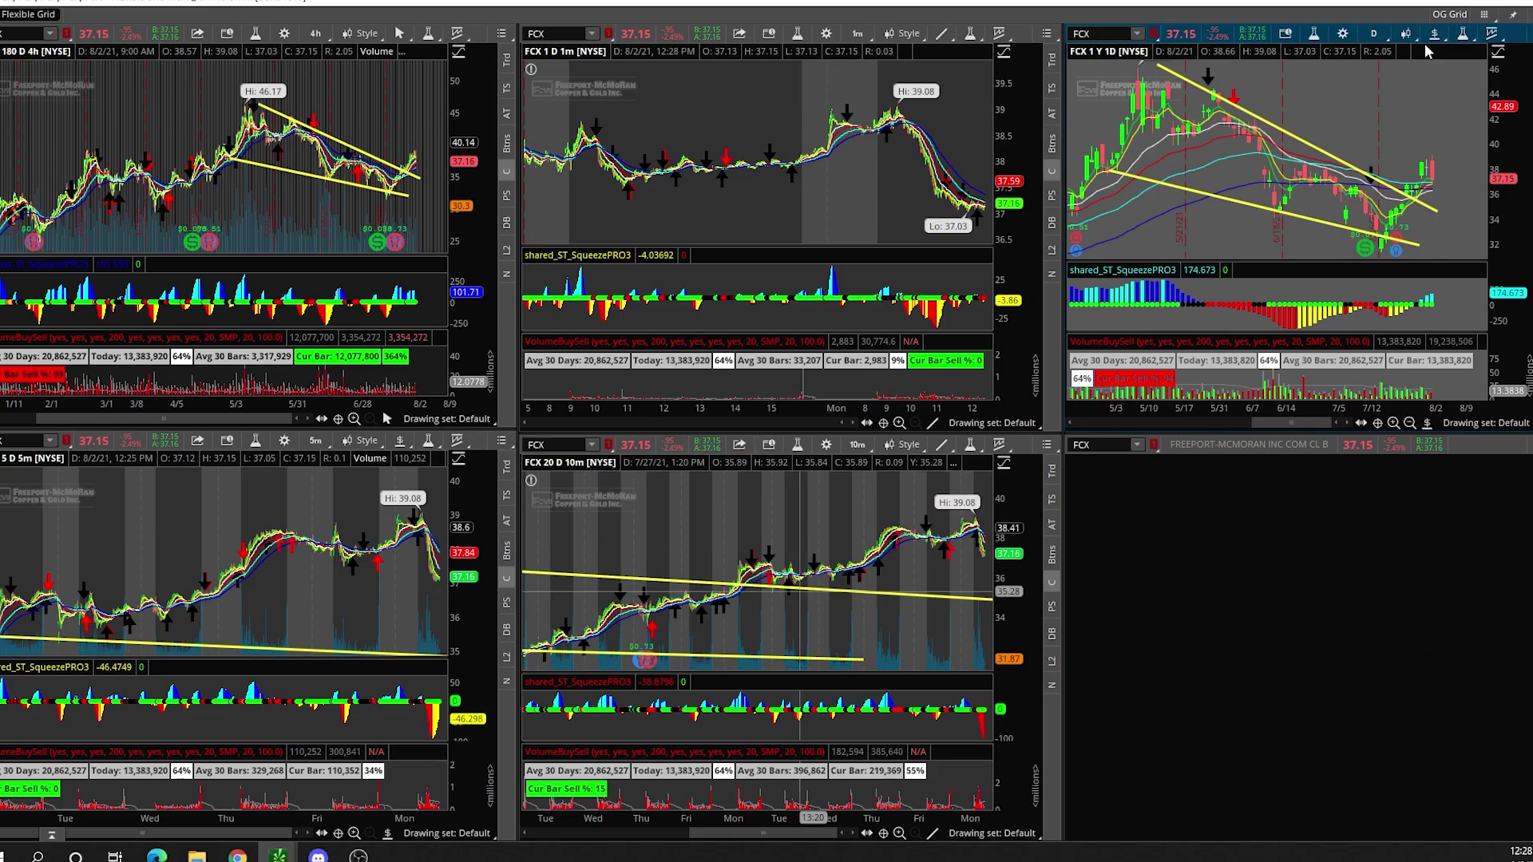
left_click(1334, 2)
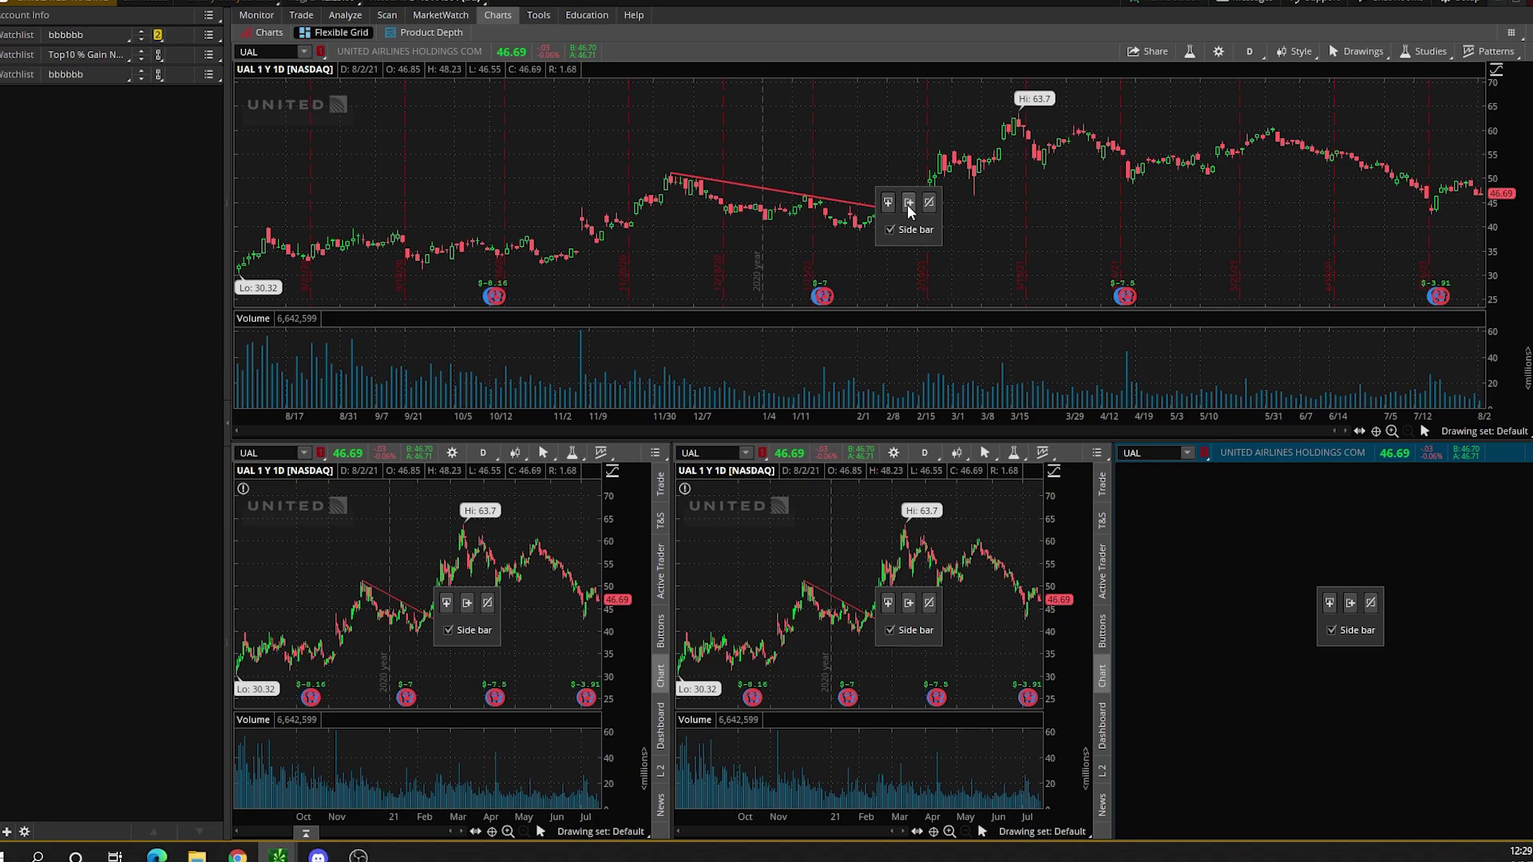
Add two more cells to the flexible grid's top row and link them to the red symbol group
left_click(908, 205)
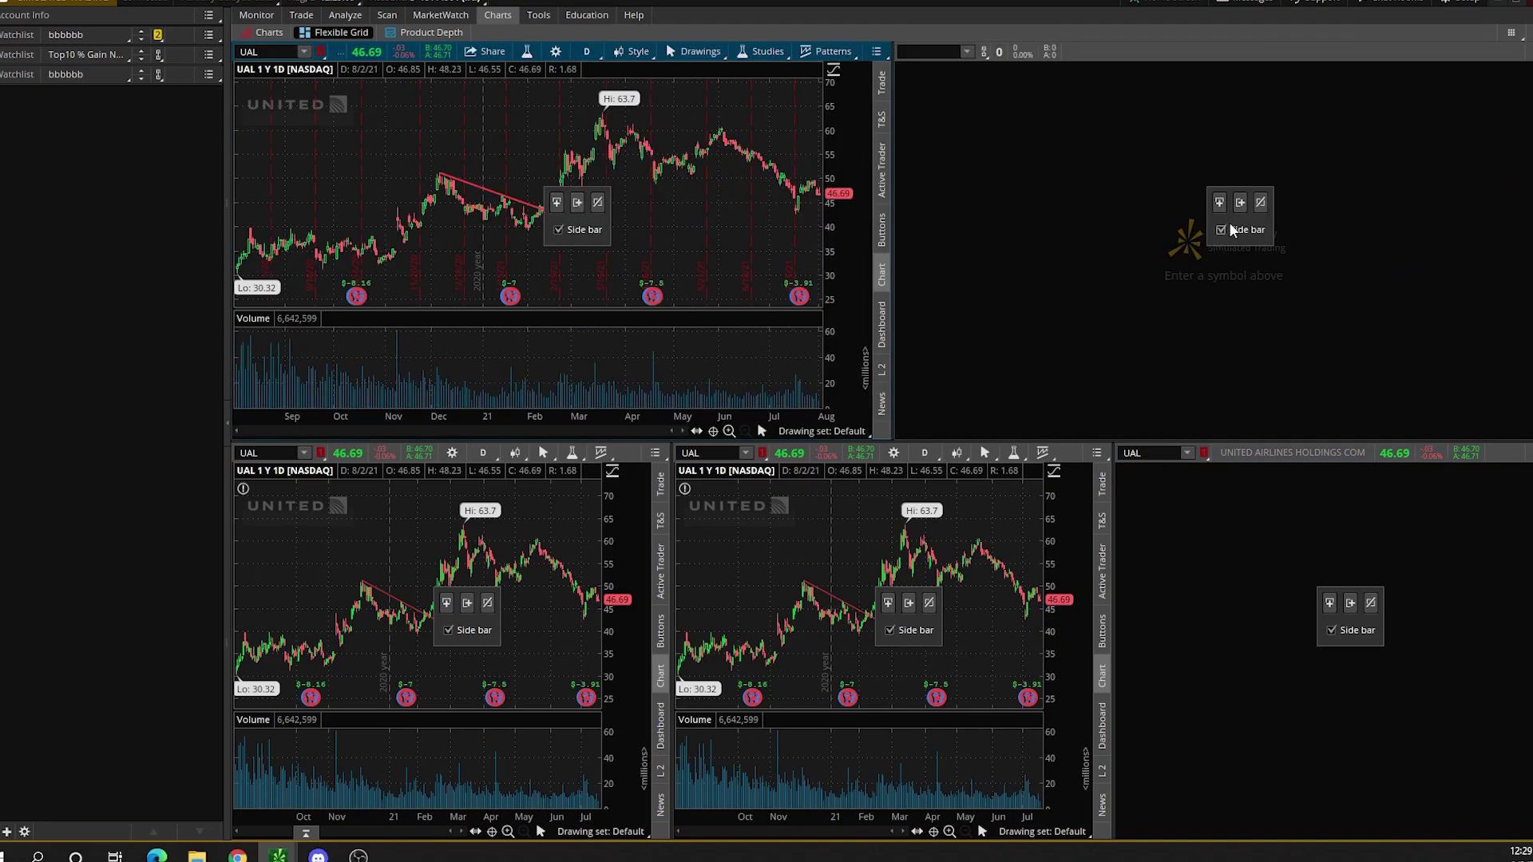
left_click(1239, 205)
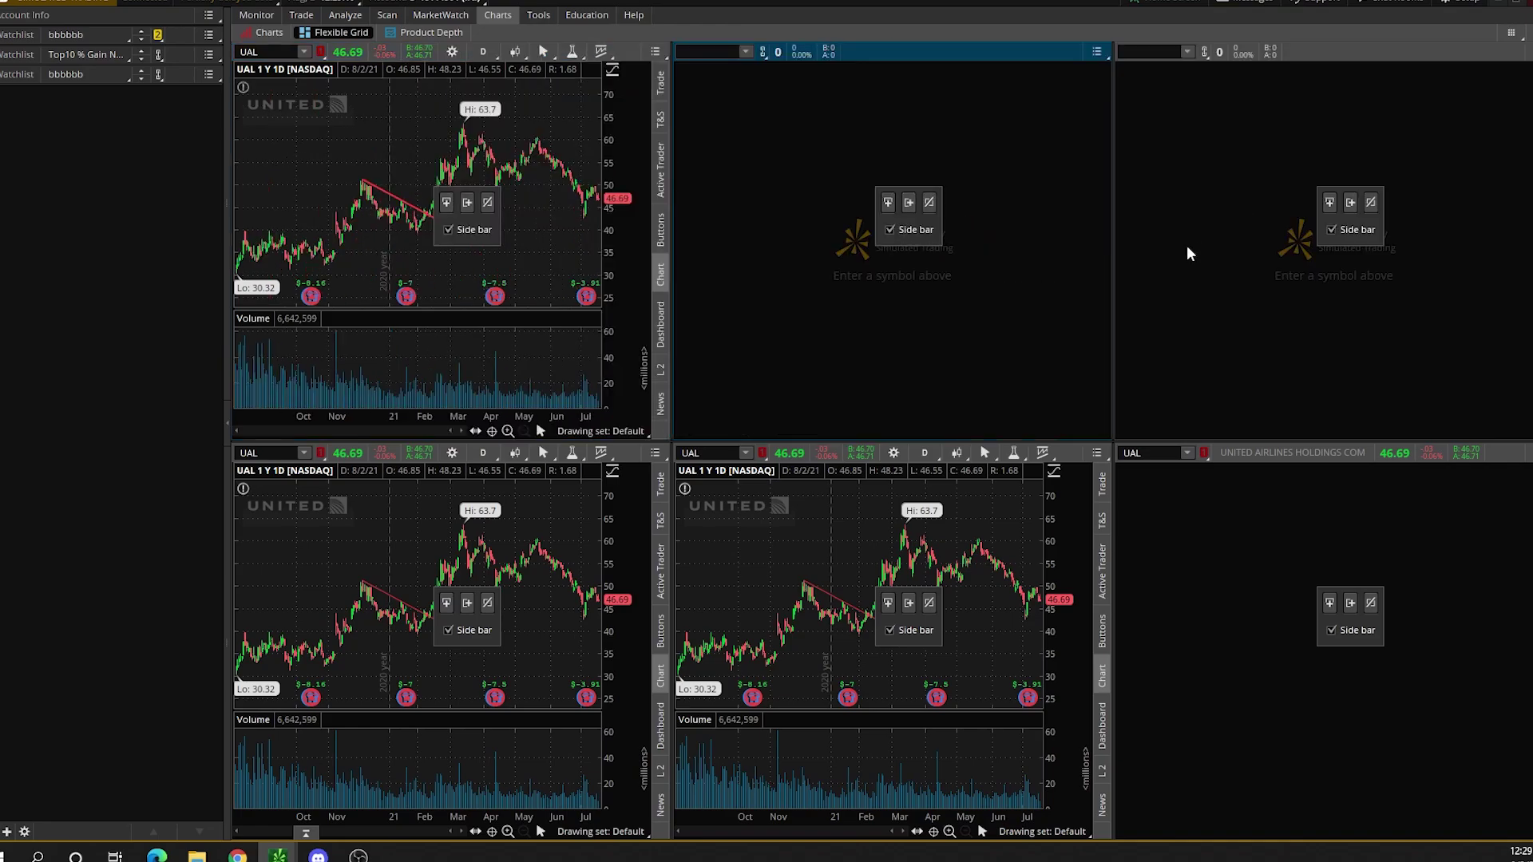
left_click(763, 52)
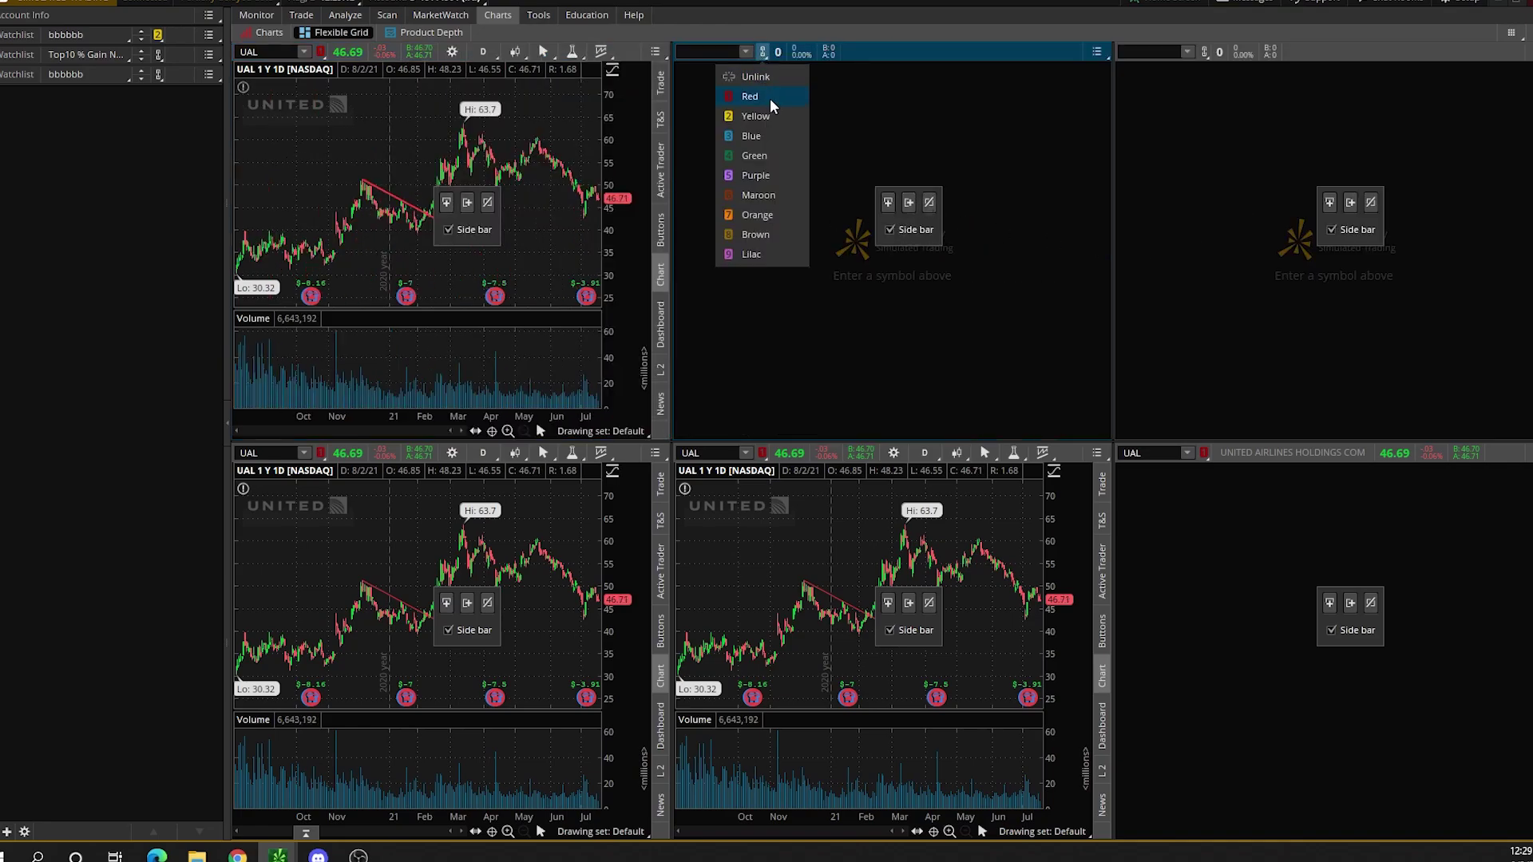
left_click(767, 79)
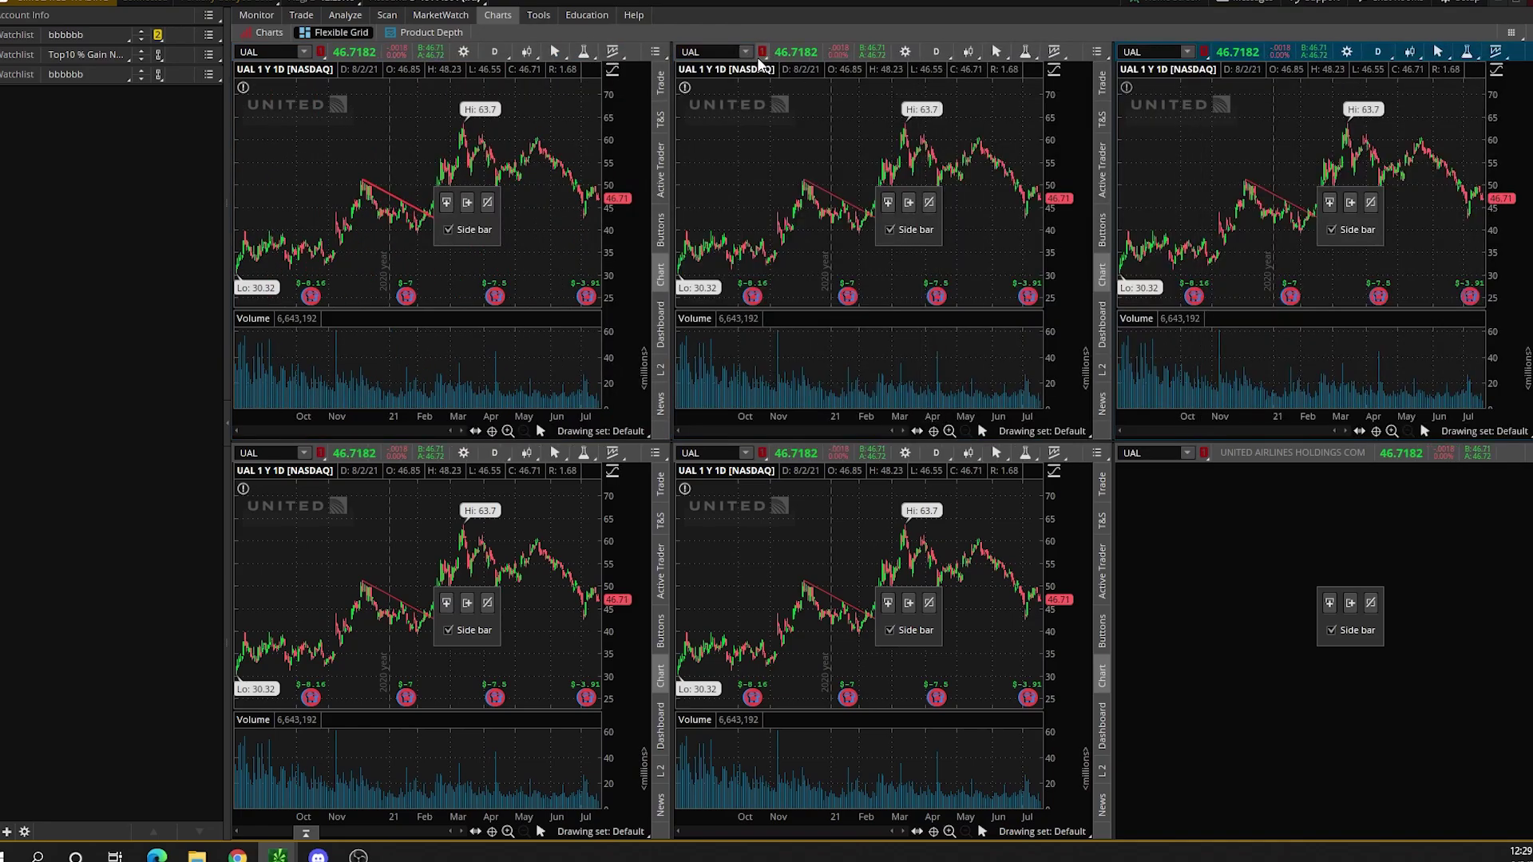
Load AMD in all the red-linked charts and open the chart settings of the top row's first chart
left_click(711, 52)
type("A")
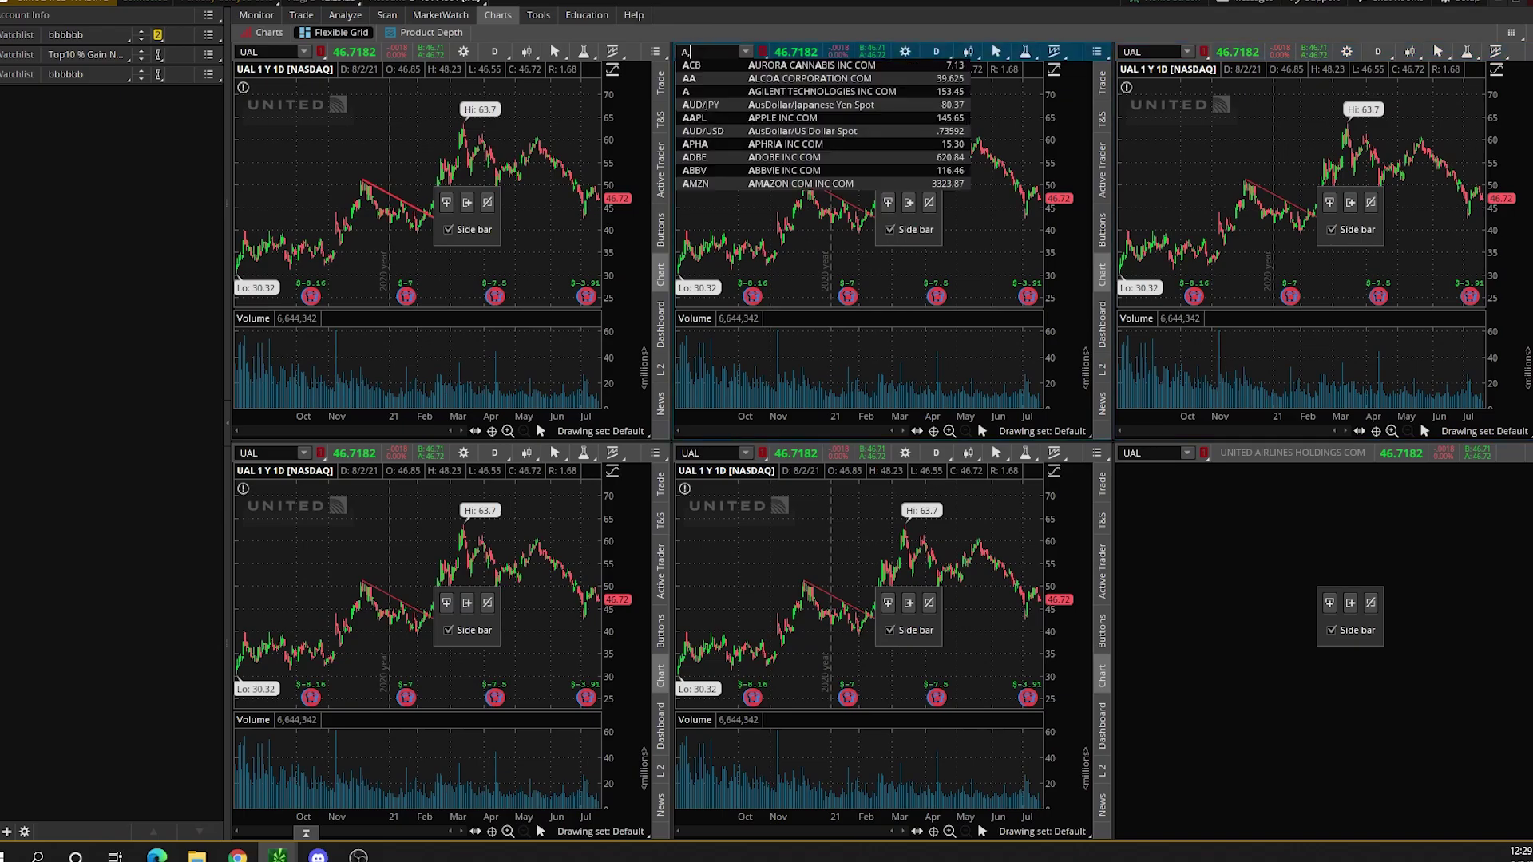
type(",DMD")
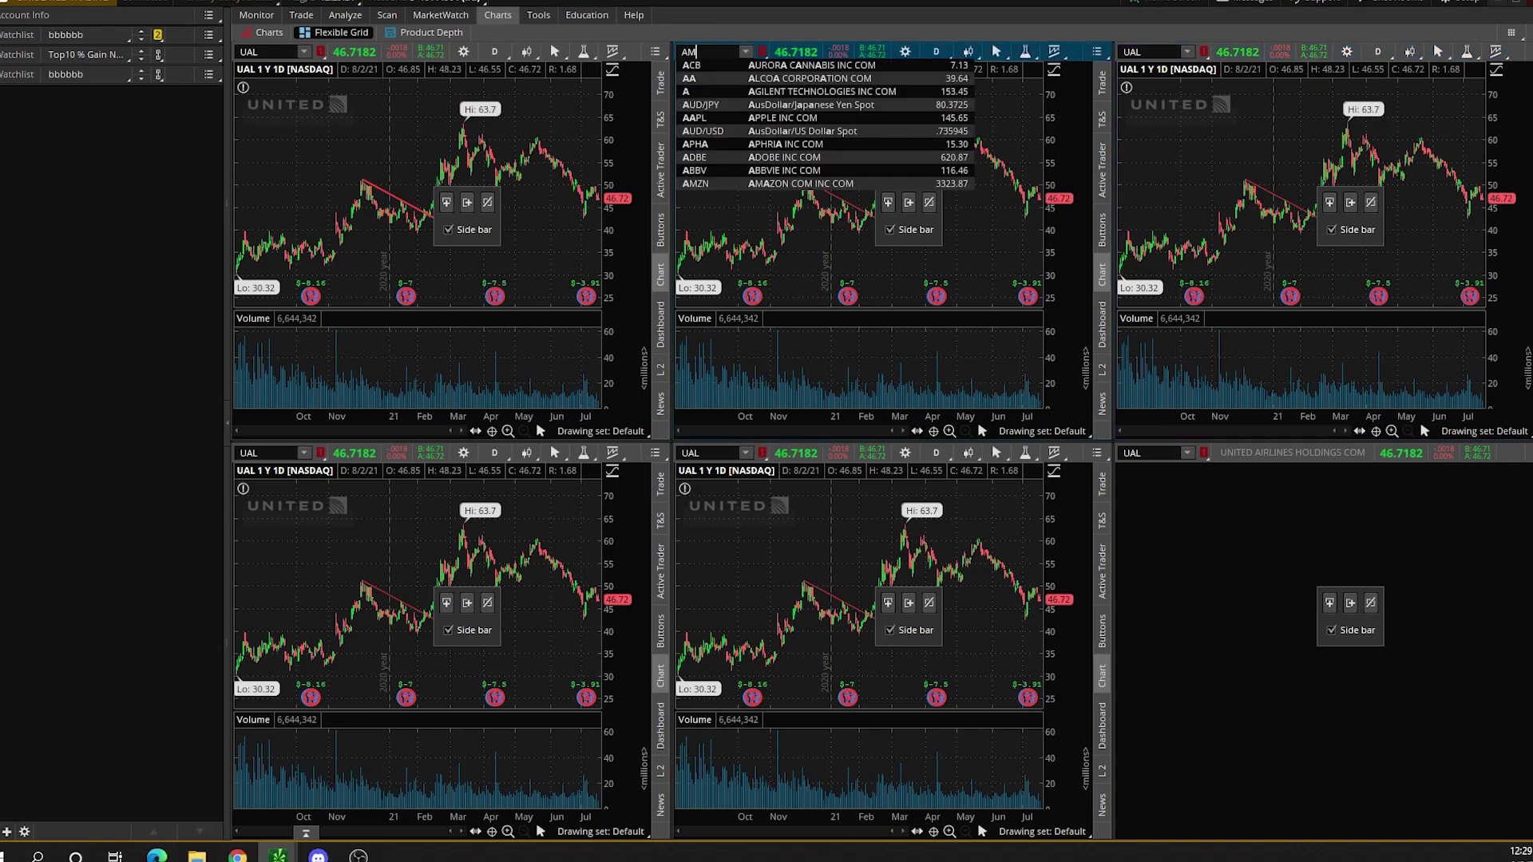
key("Return")
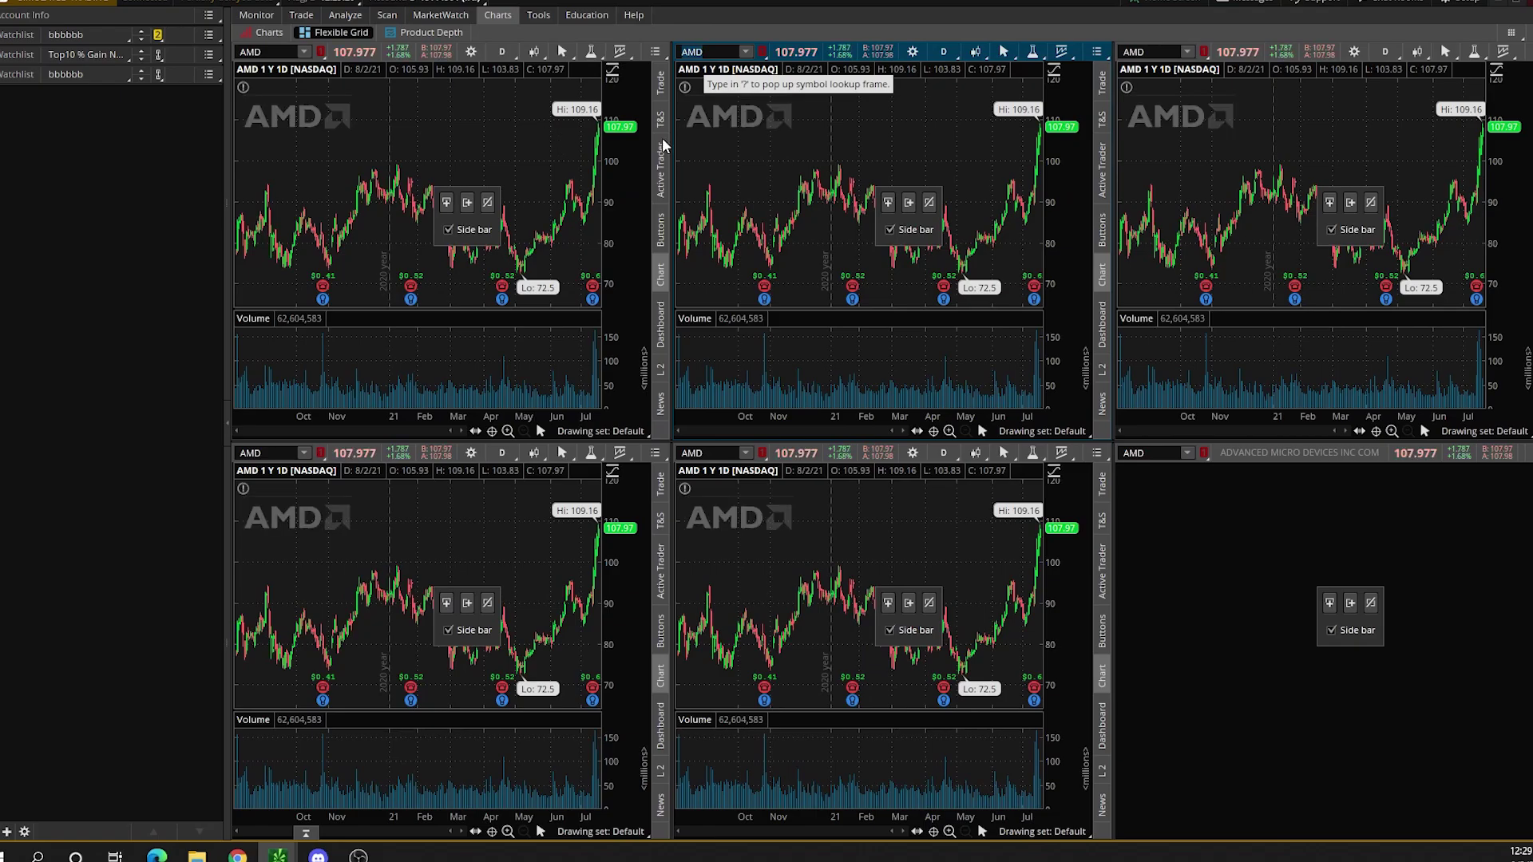
scroll(543, 140, "up", 5)
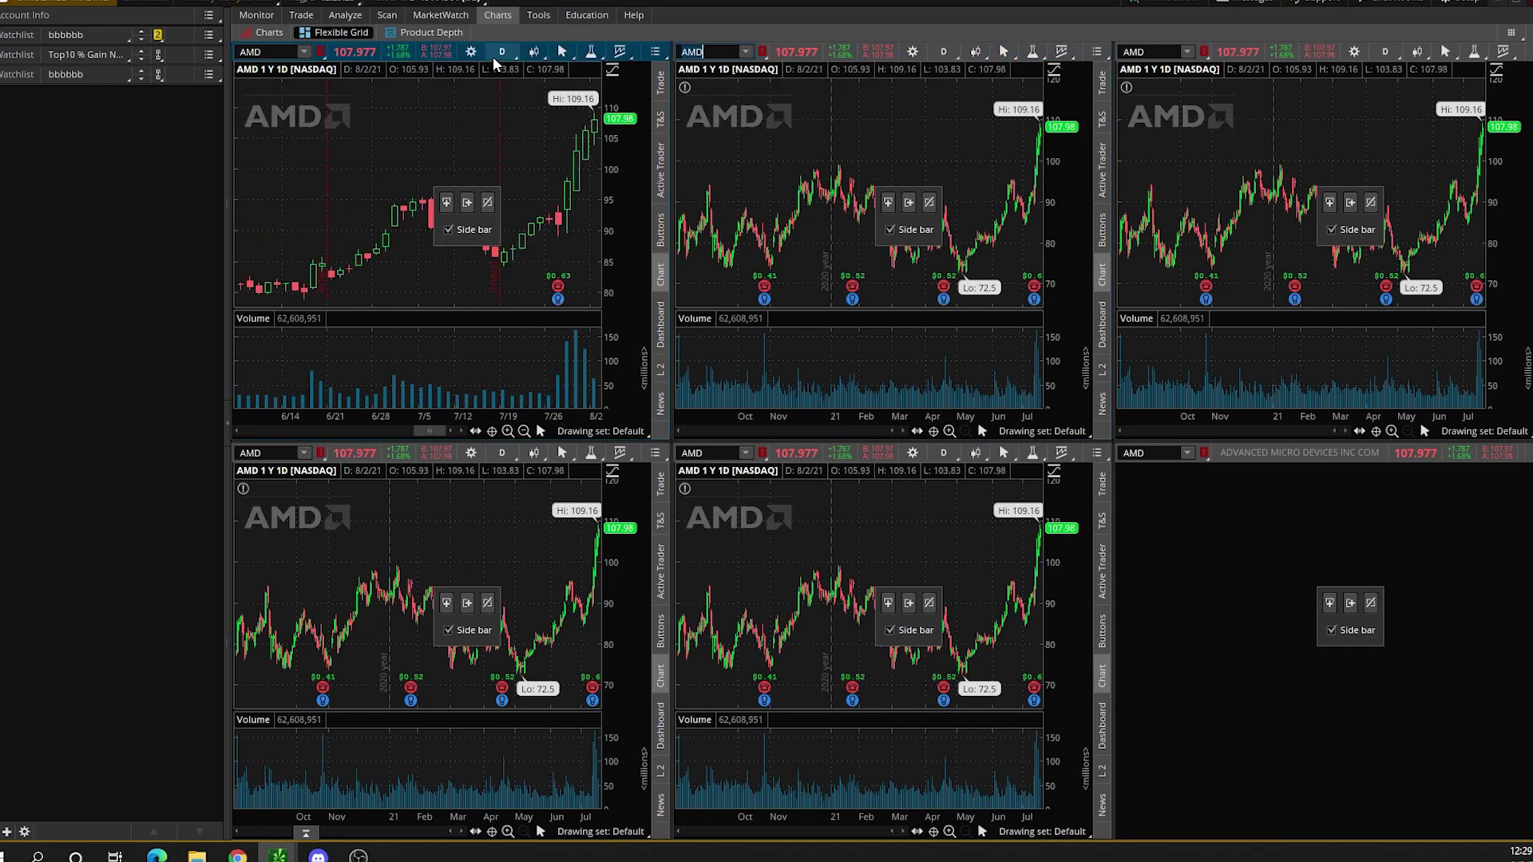
left_click(471, 51)
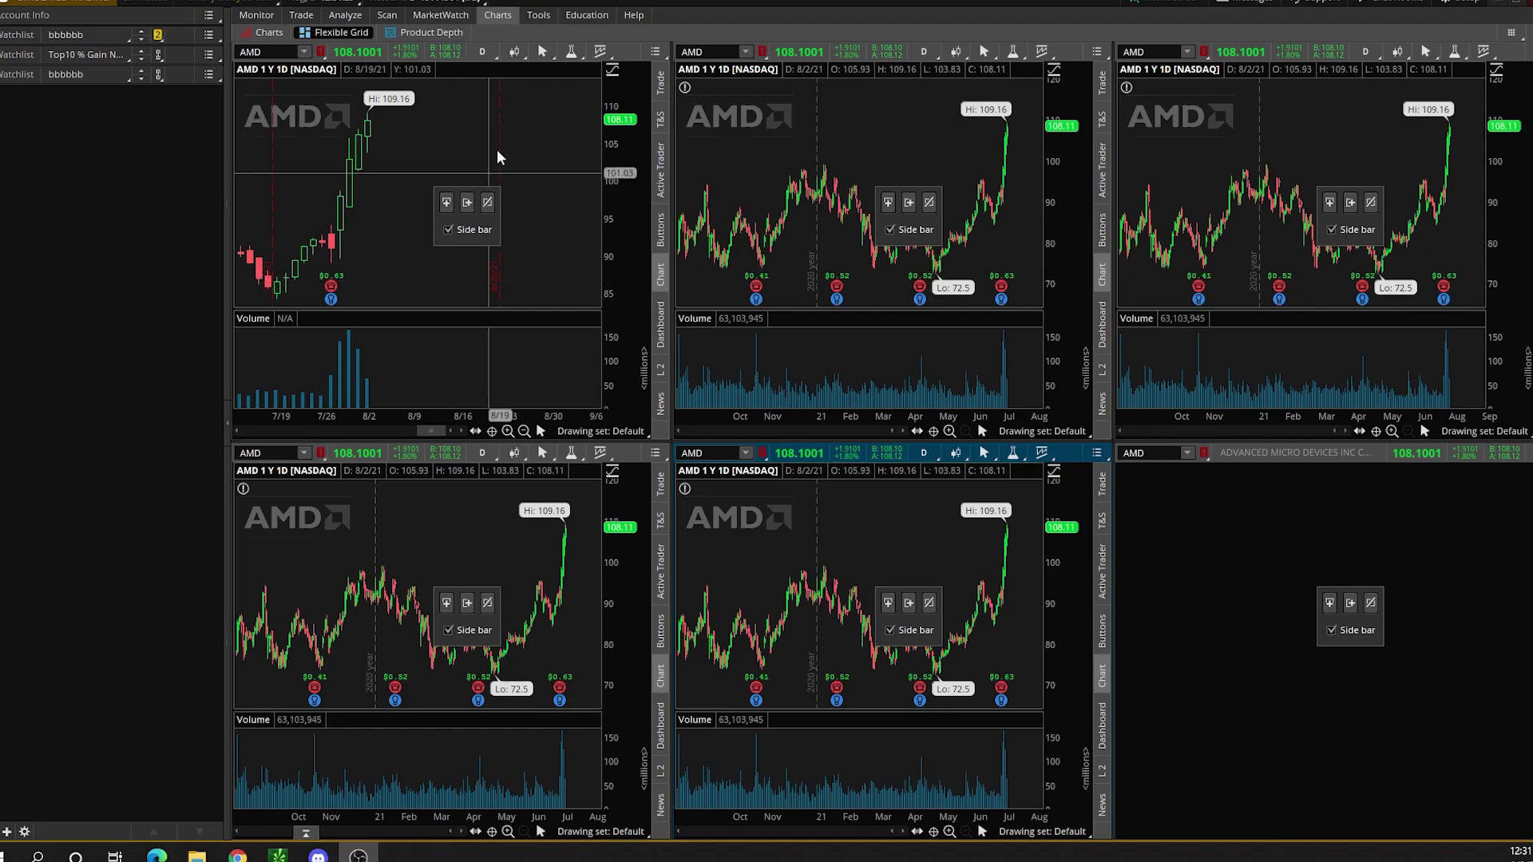
Set the top row's first chart to 20 D : 1h, its second to 180 D : 4h, and the bottom row's first to 5 D : 5m
left_click(481, 51)
left_click(436, 200)
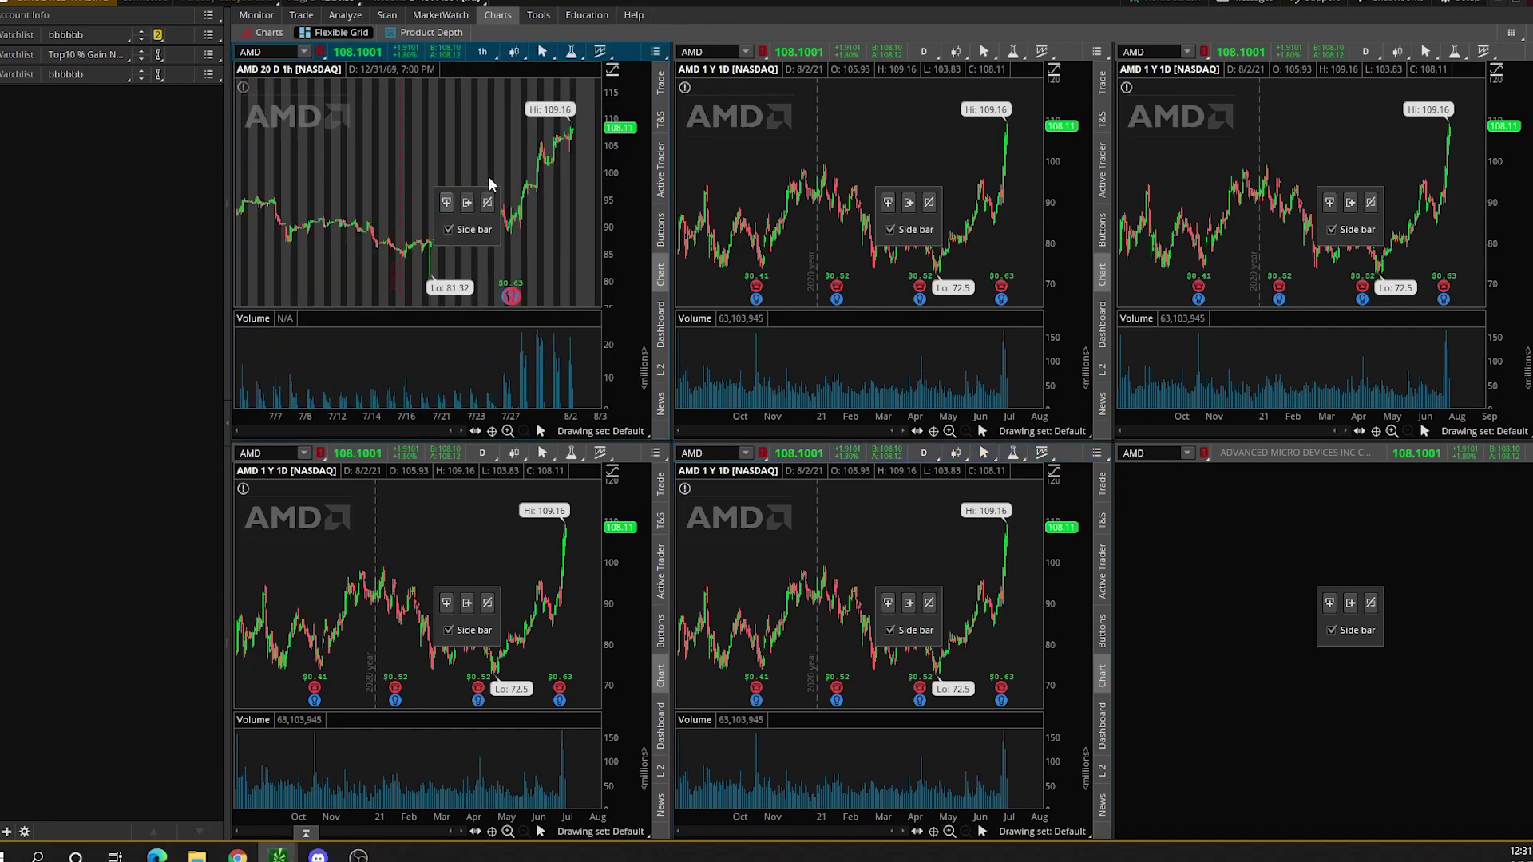
left_click(941, 51)
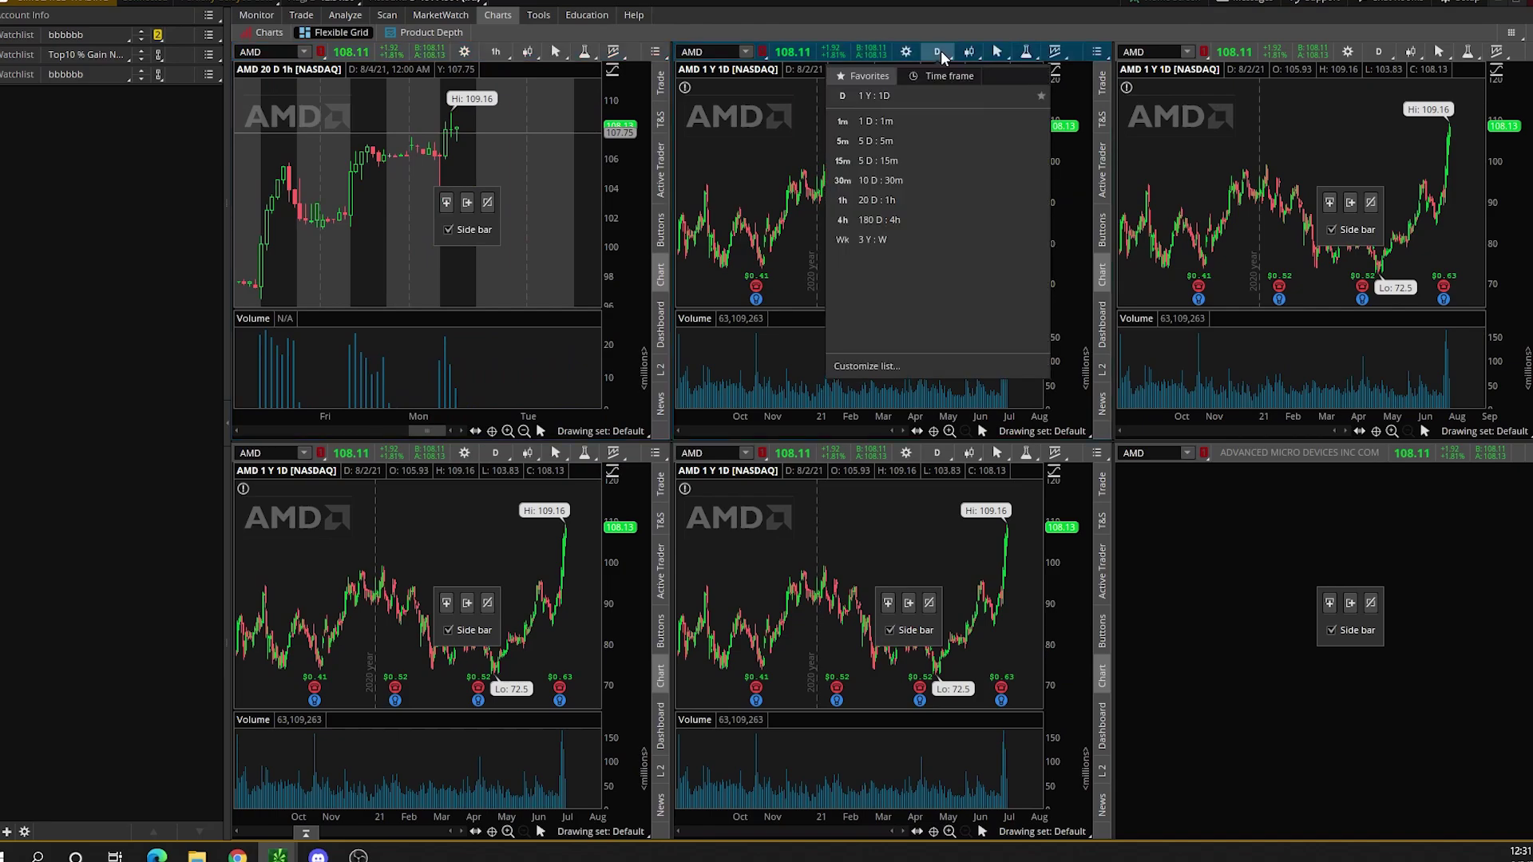
left_click(909, 222)
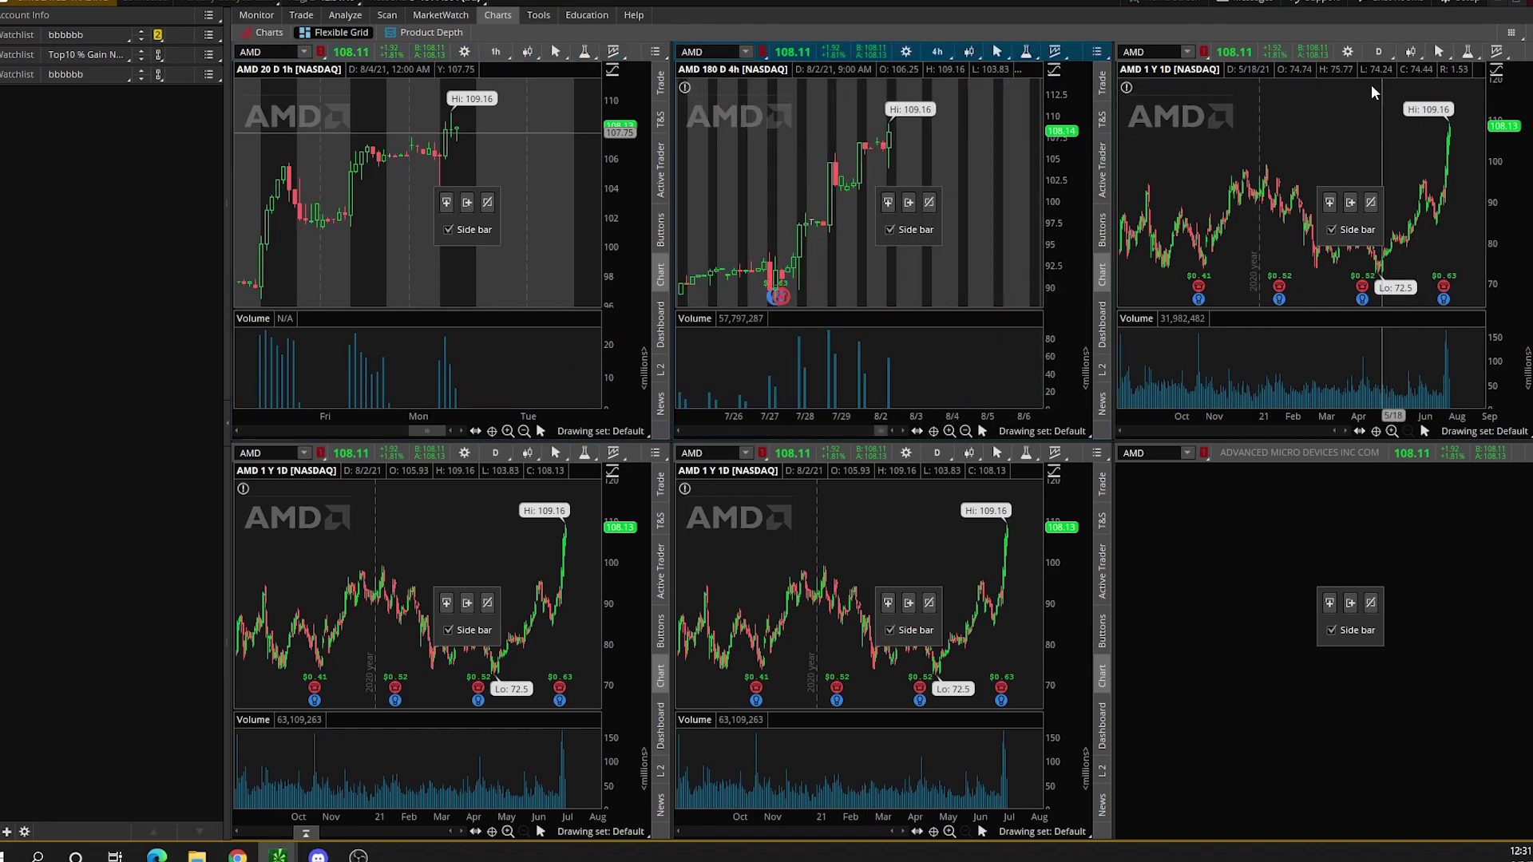
left_click(488, 454)
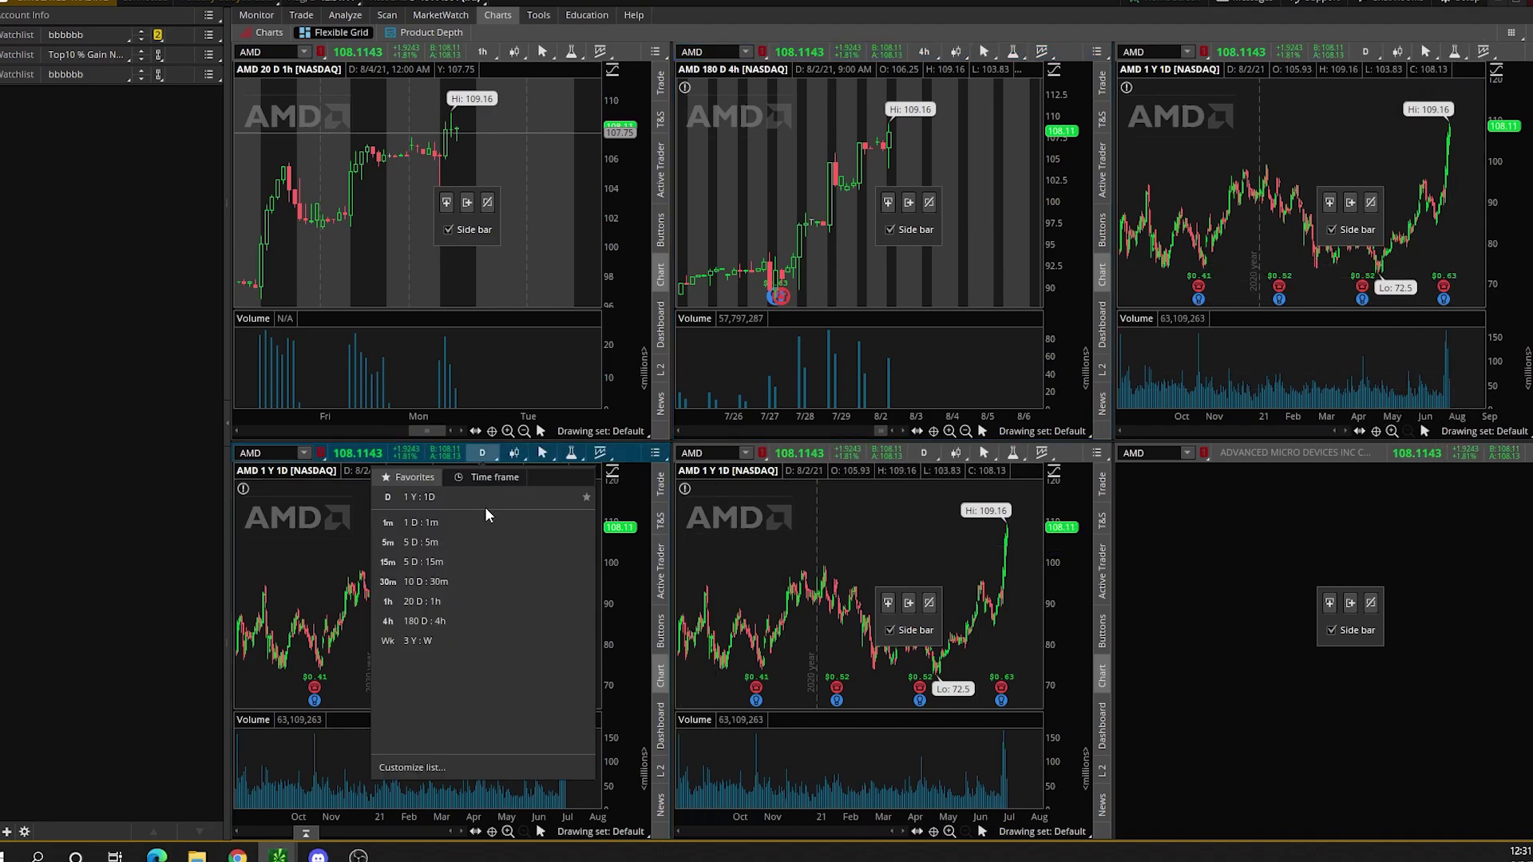
left_click(461, 544)
Add an intraday favorite time frame of 10 days with 10 min aggregation and apply it to the bottom row's second chart
left_click(924, 452)
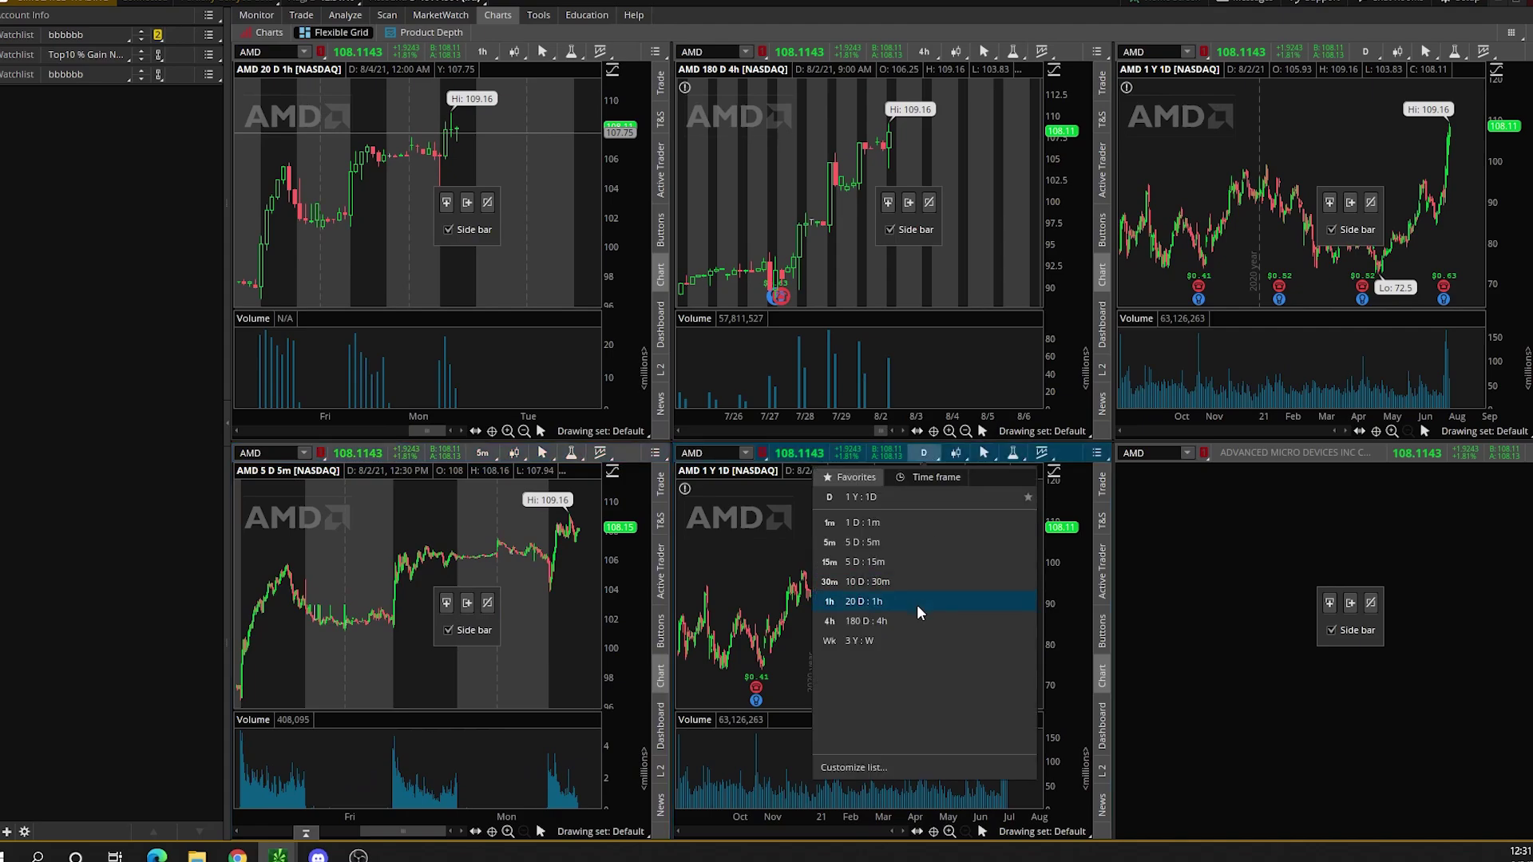
left_click(858, 769)
left_click(763, 246)
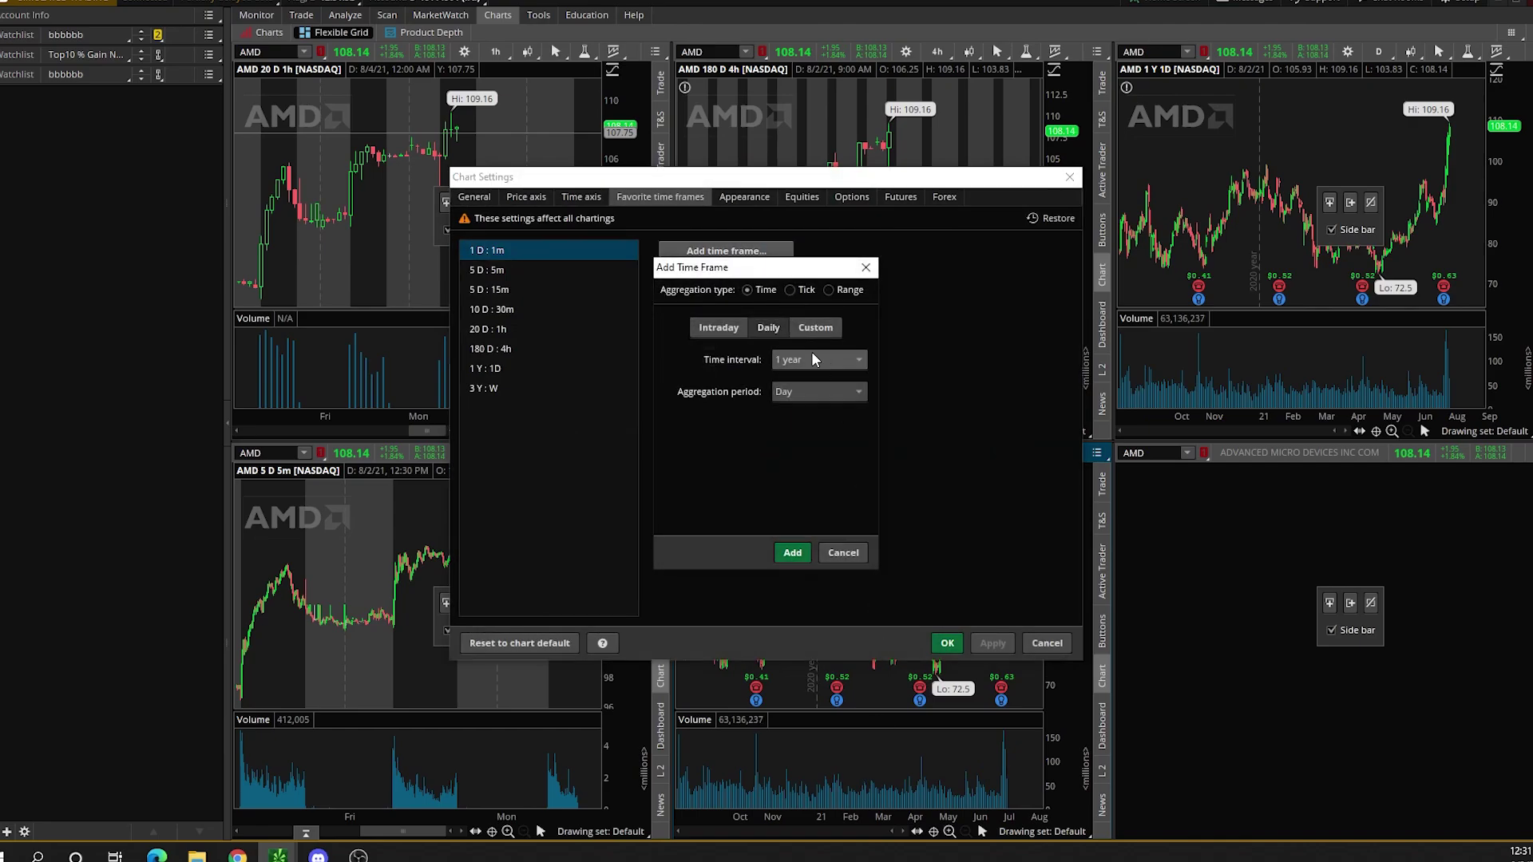
scroll(810, 357, "up", 5)
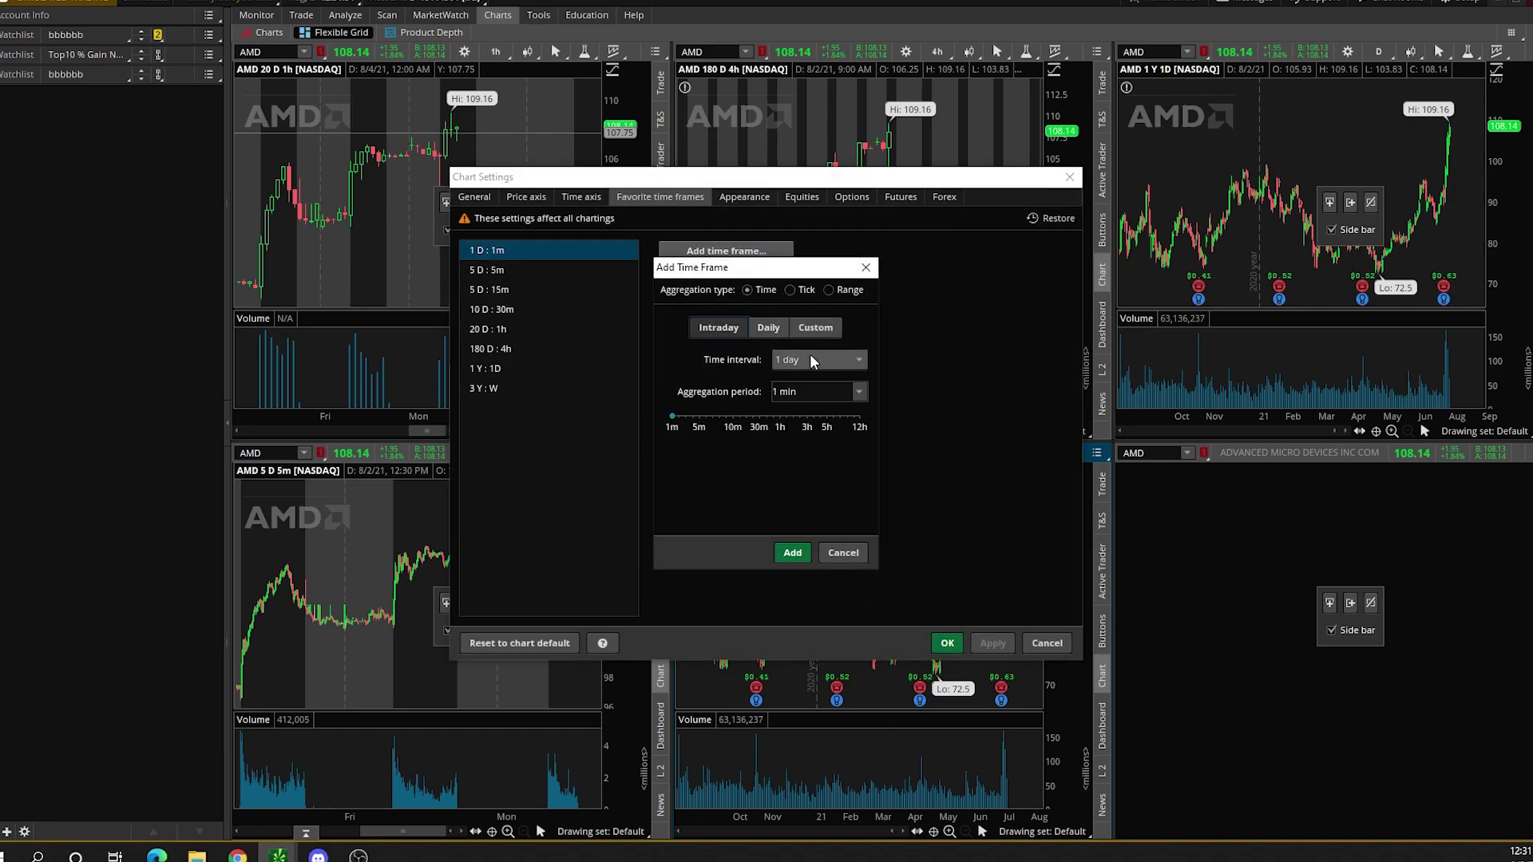
left_click(807, 391)
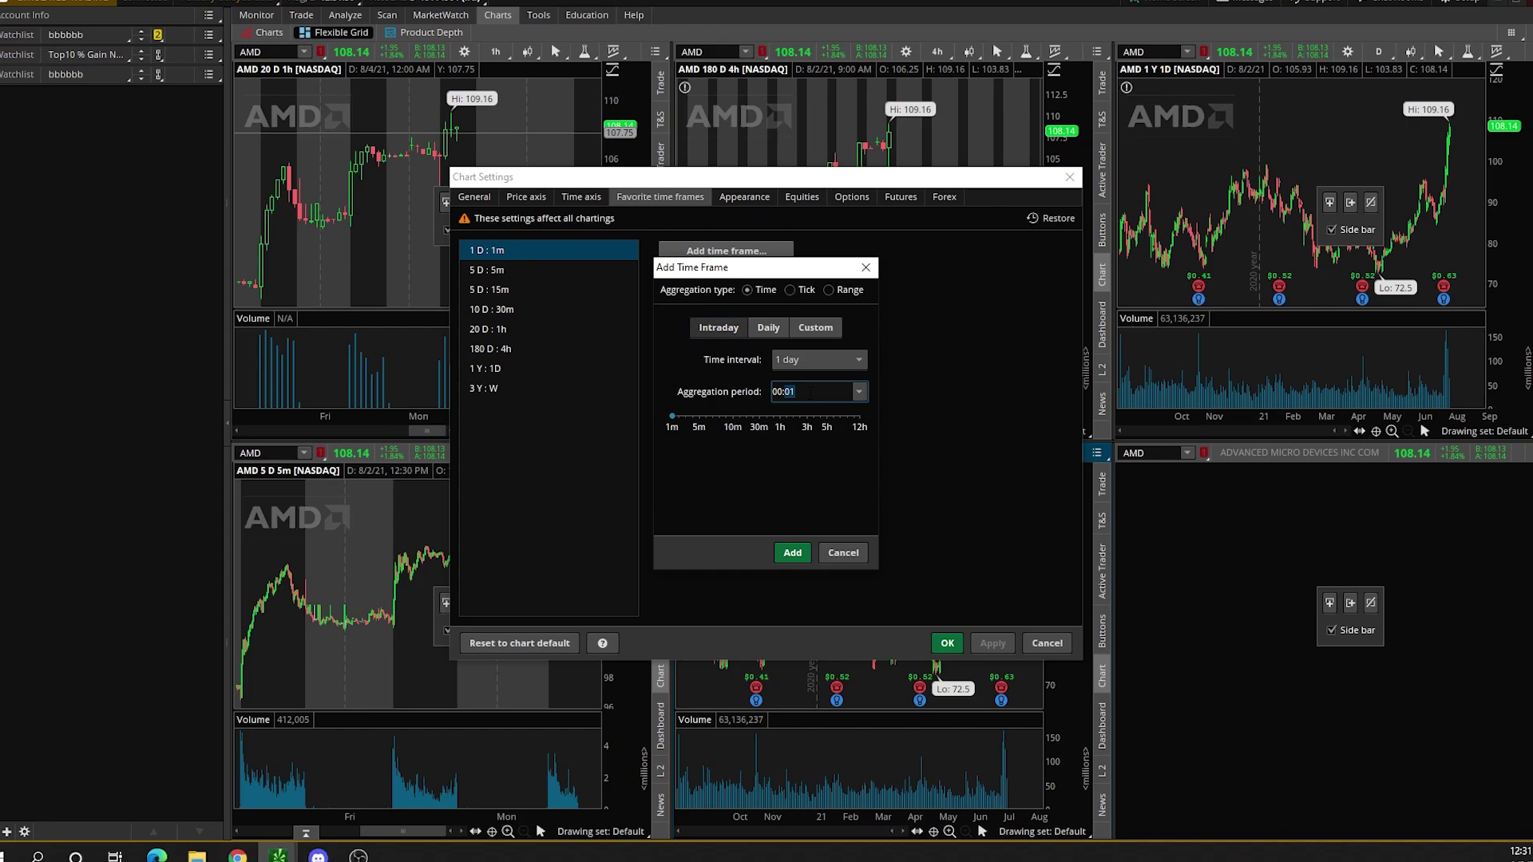
left_click(727, 416)
left_click(819, 359)
left_click(807, 485)
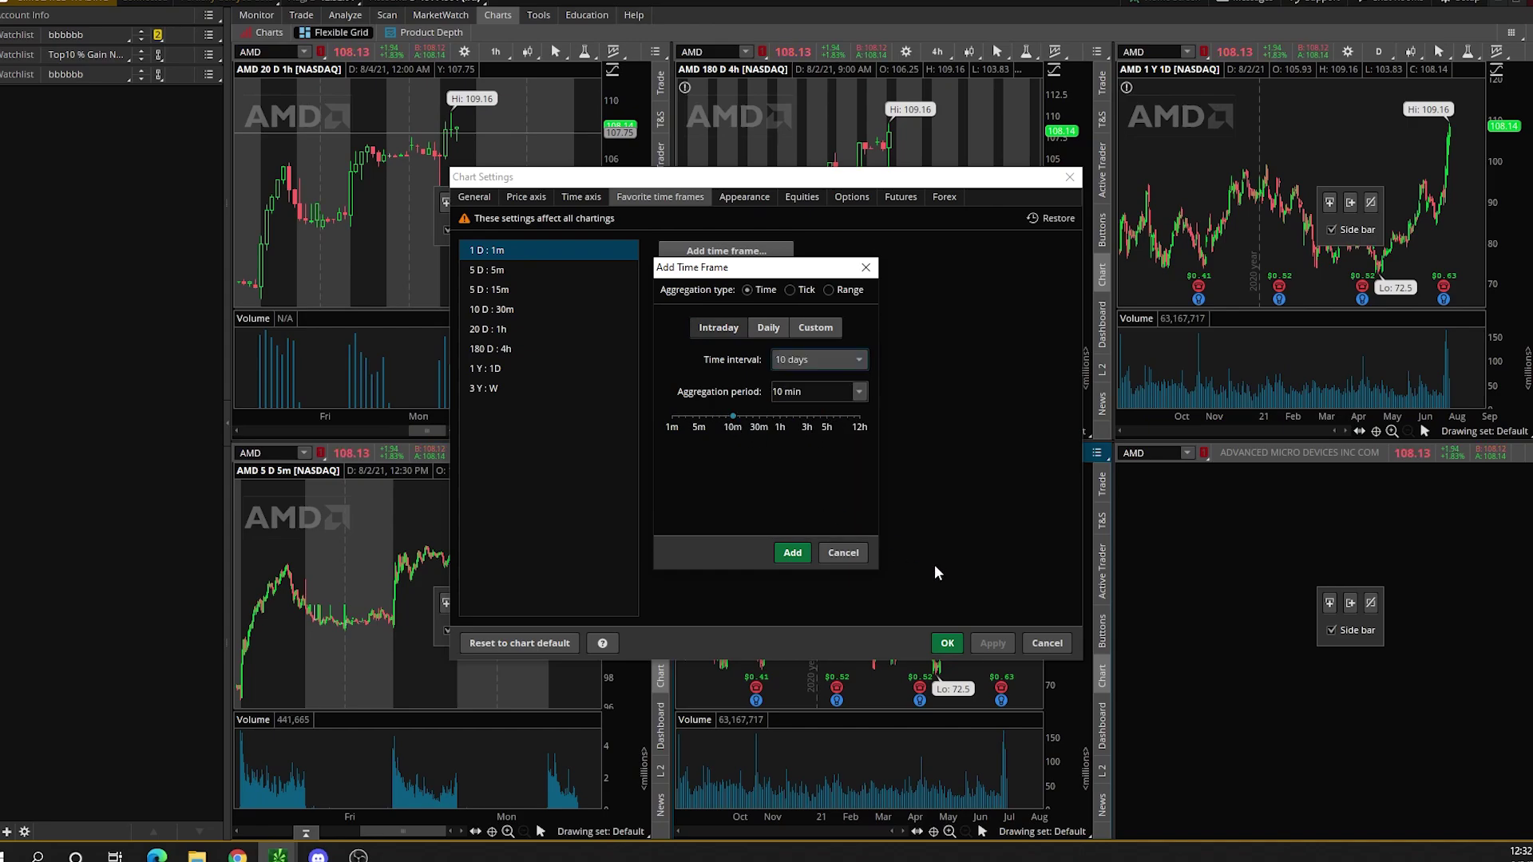
left_click(794, 554)
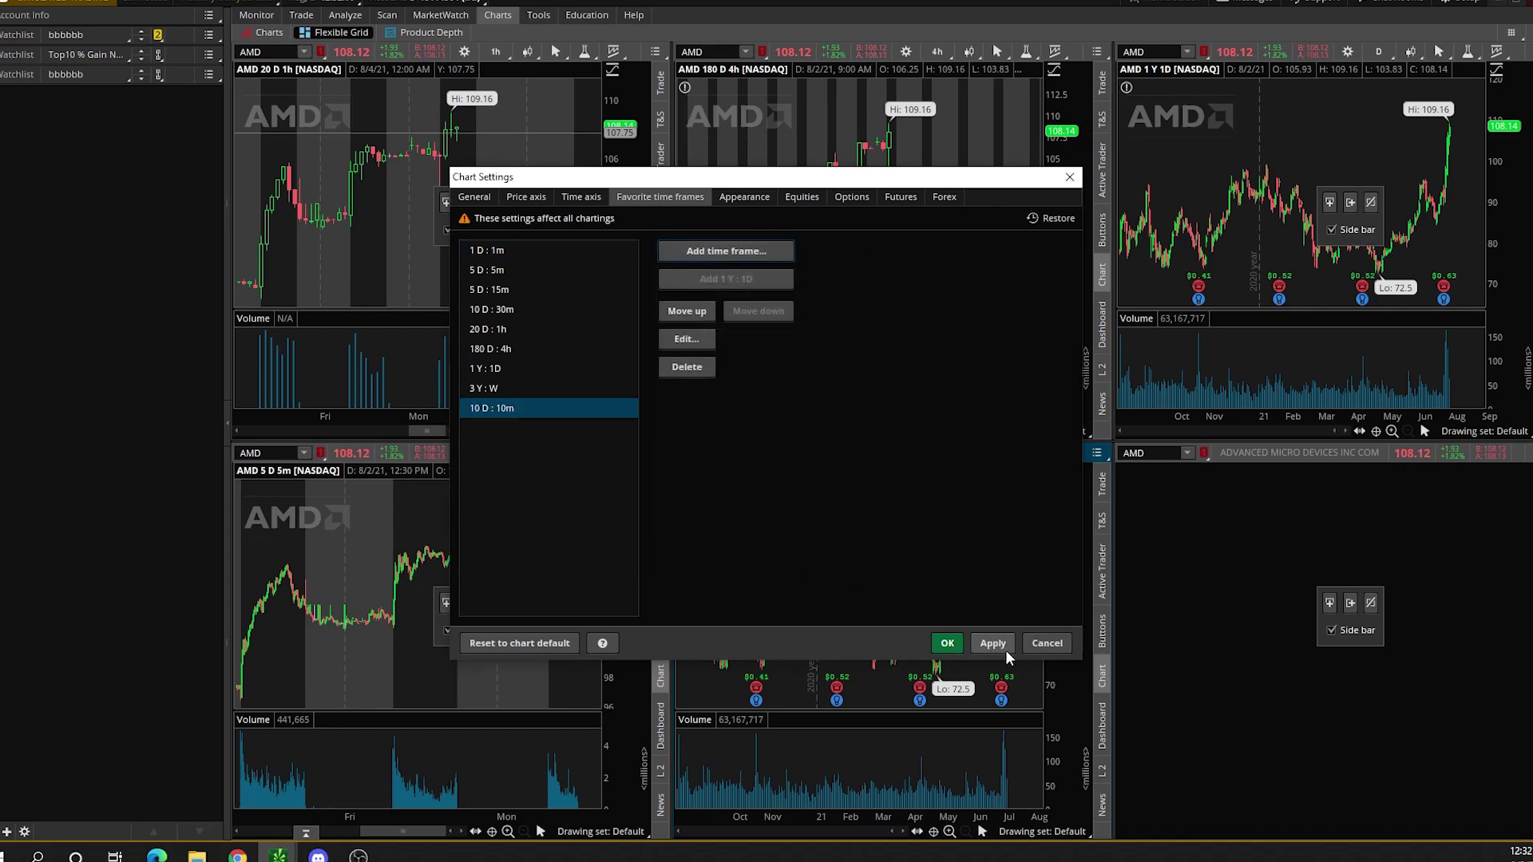
left_click(947, 643)
left_click(938, 452)
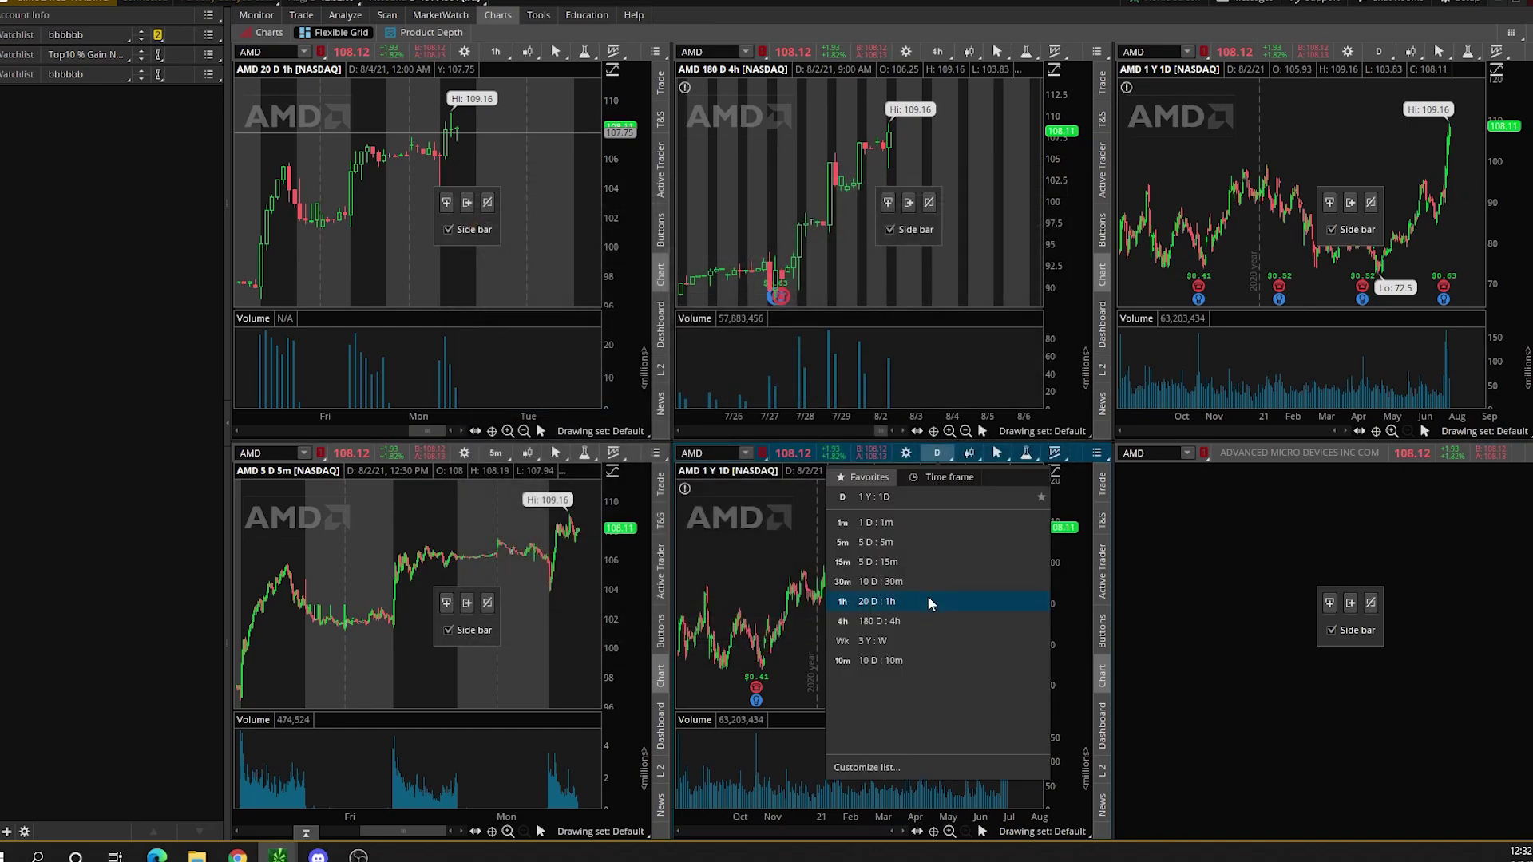
left_click(936, 657)
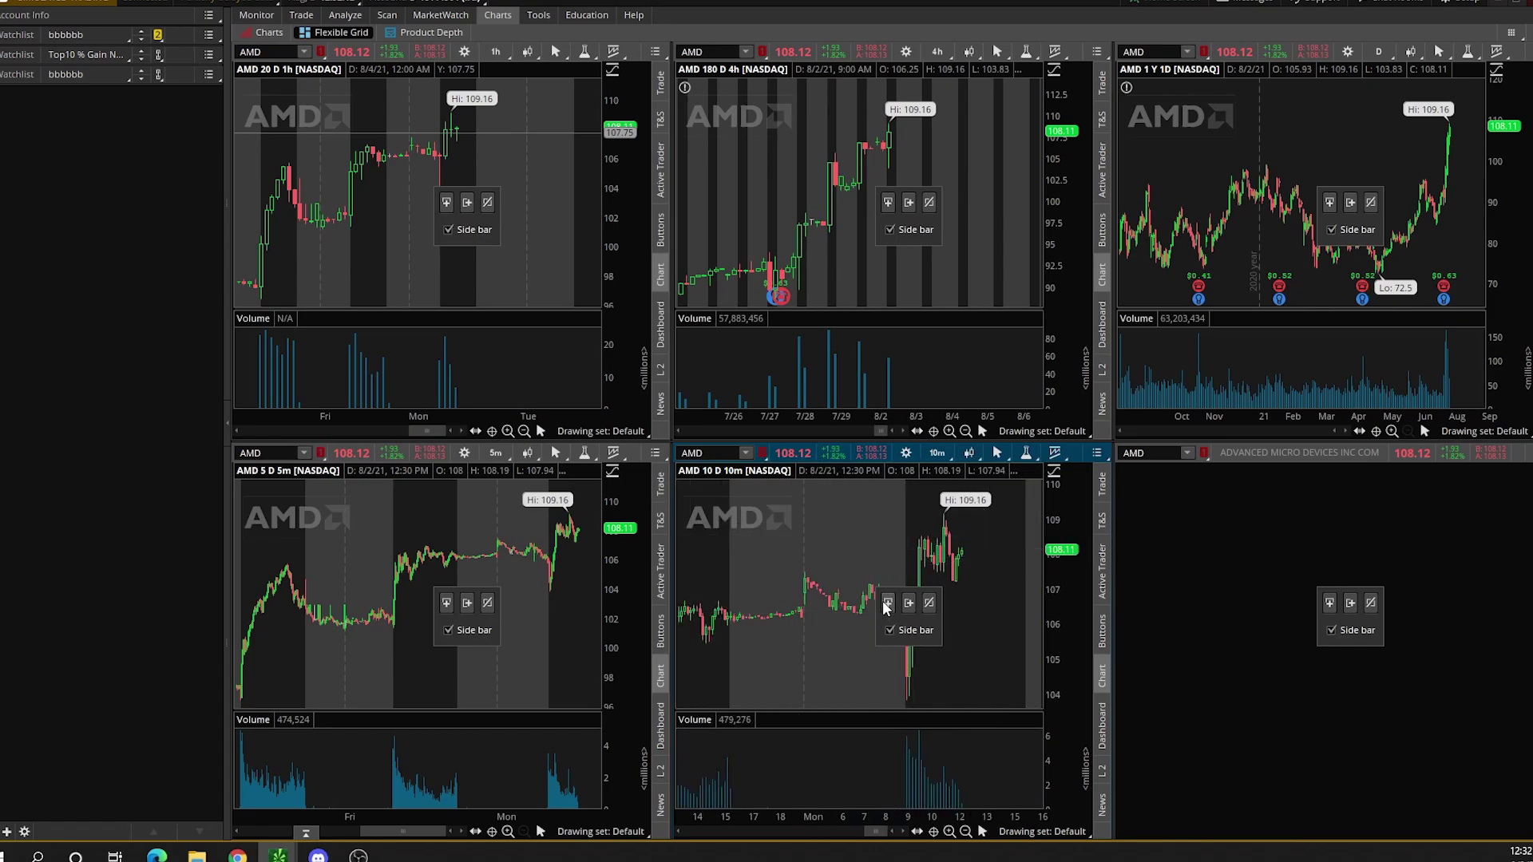
Add six MovAvgExponential studies to the price area of the 20 D 1h AMD chart
left_click(582, 54)
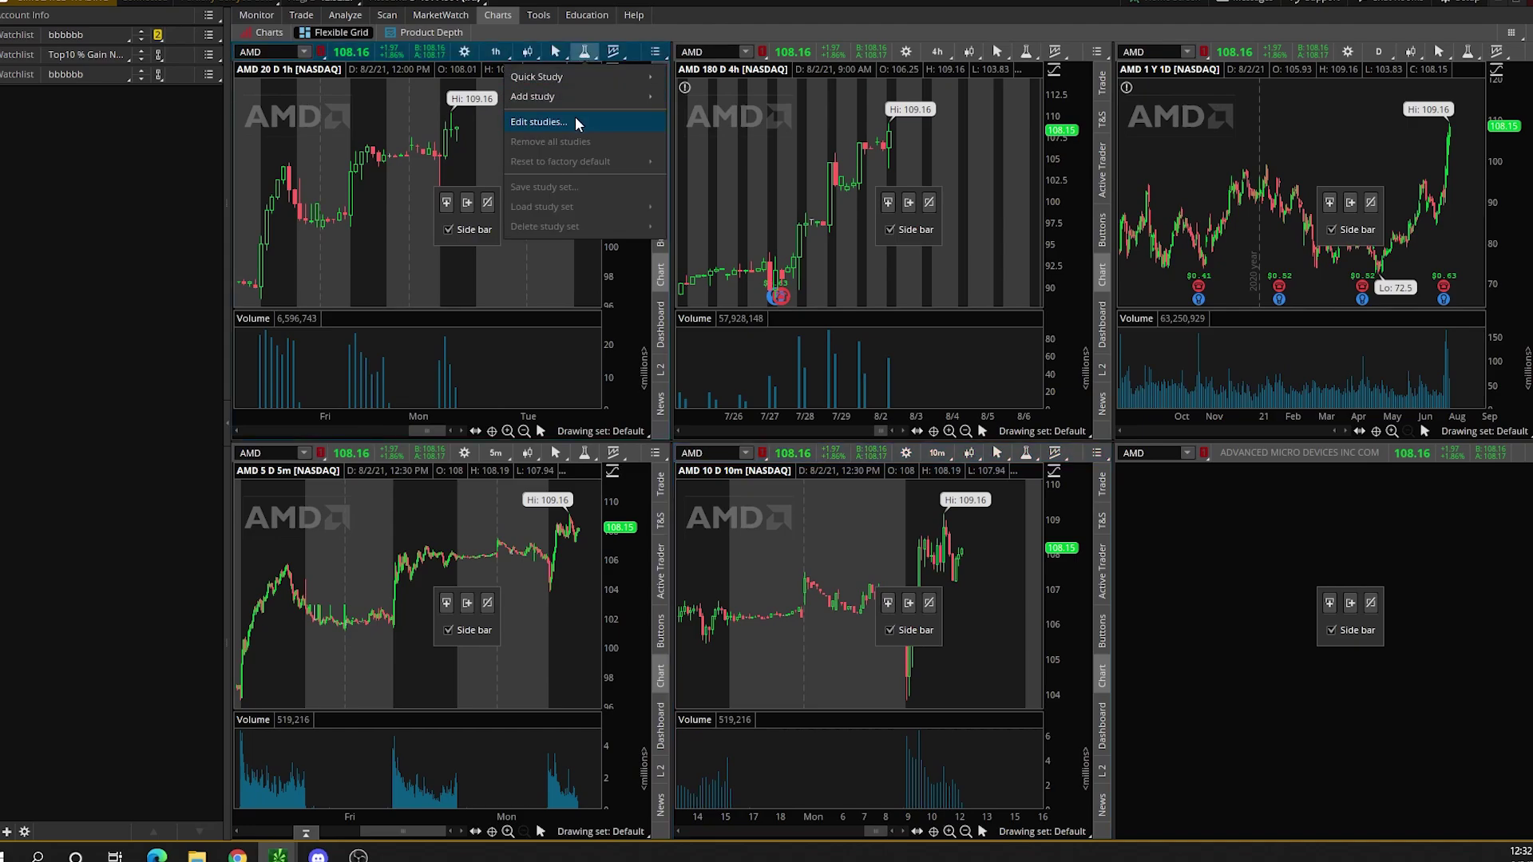
left_click(575, 120)
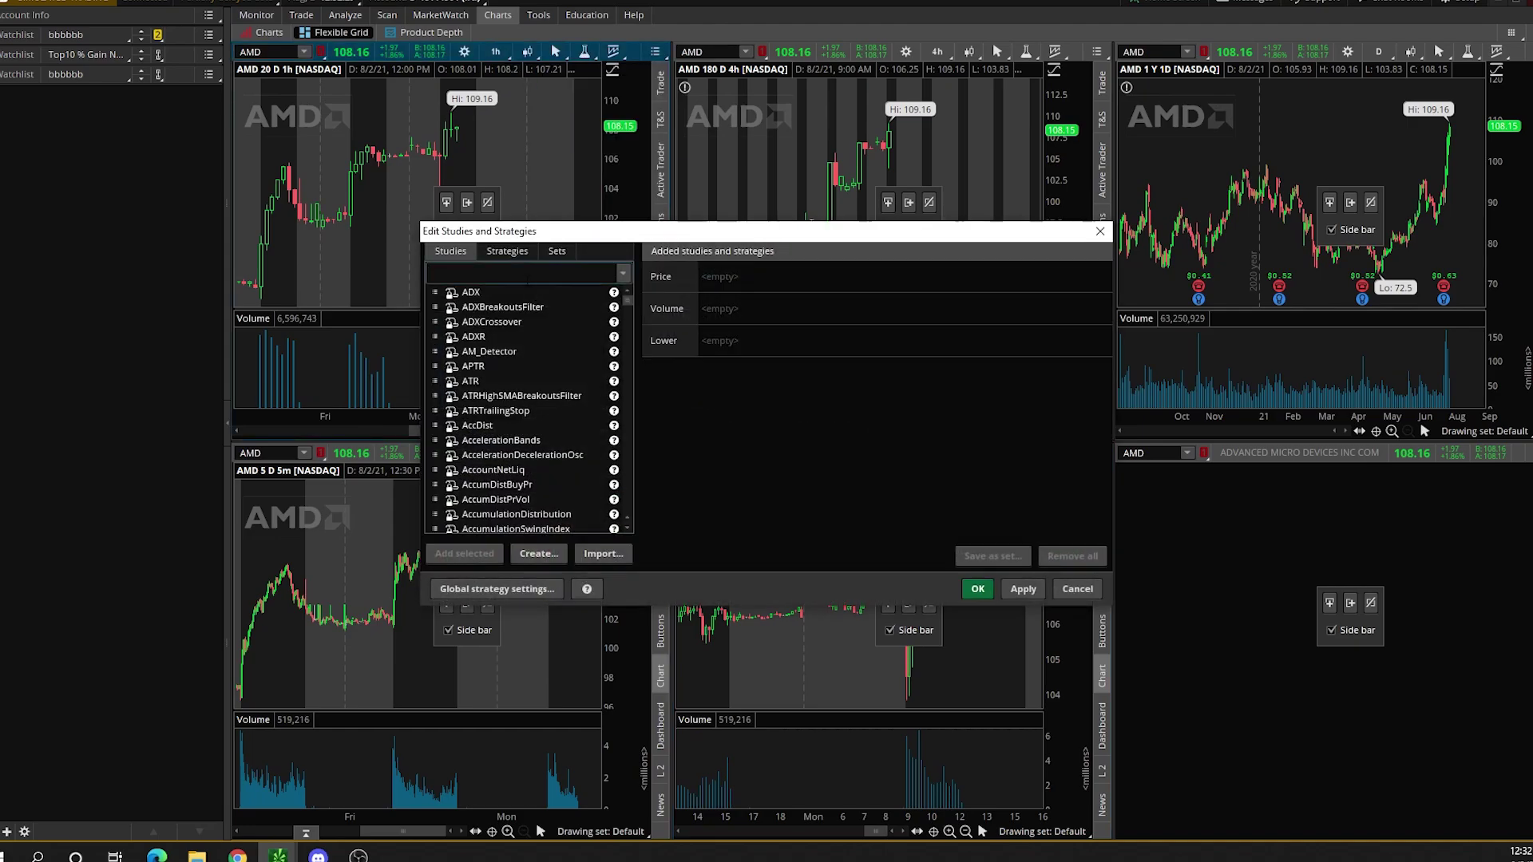
type("exp")
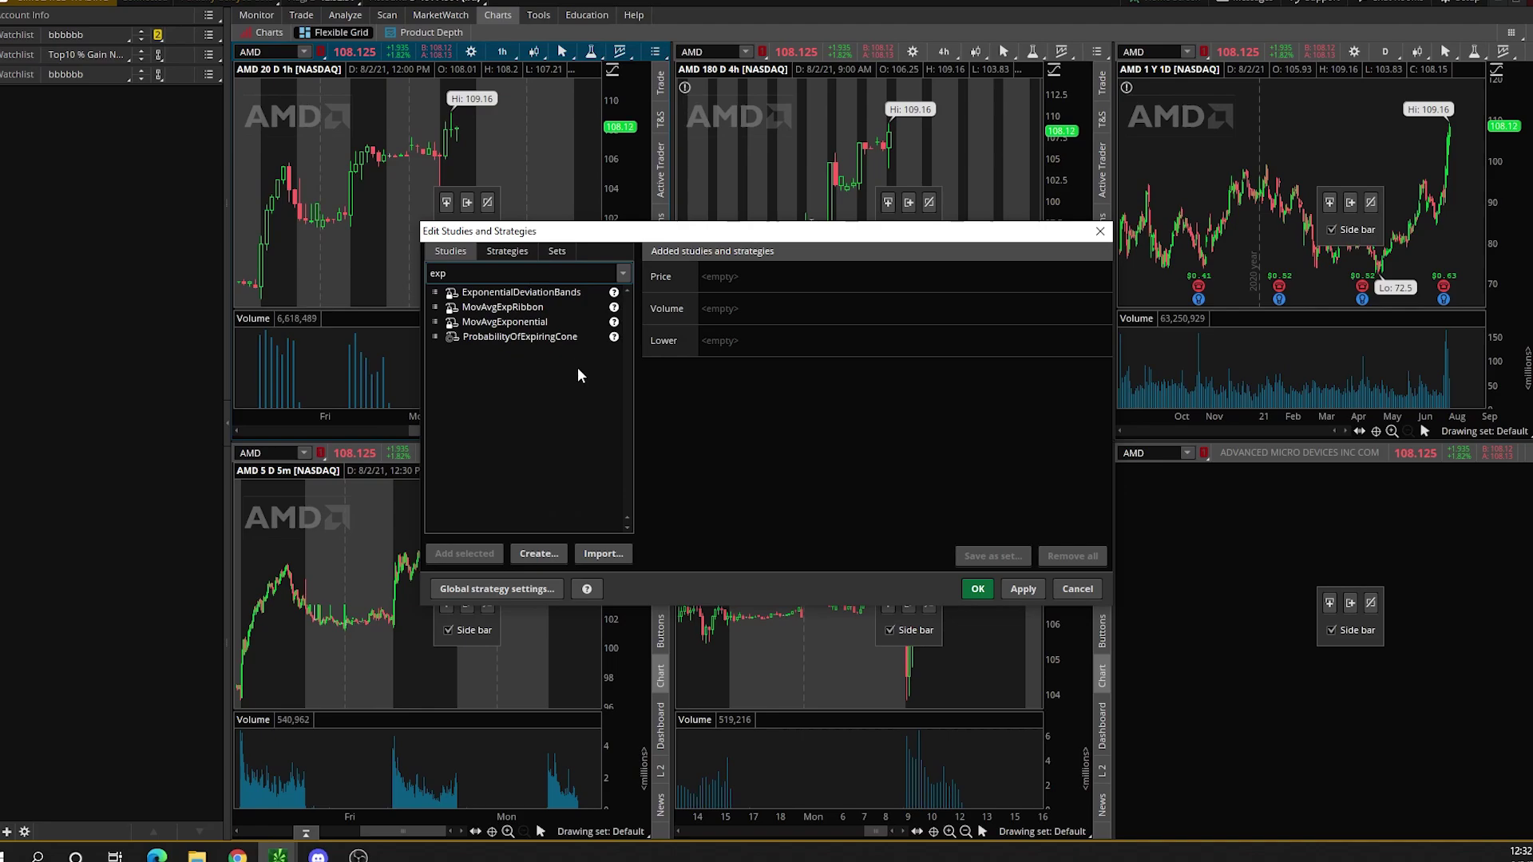
left_click(543, 323)
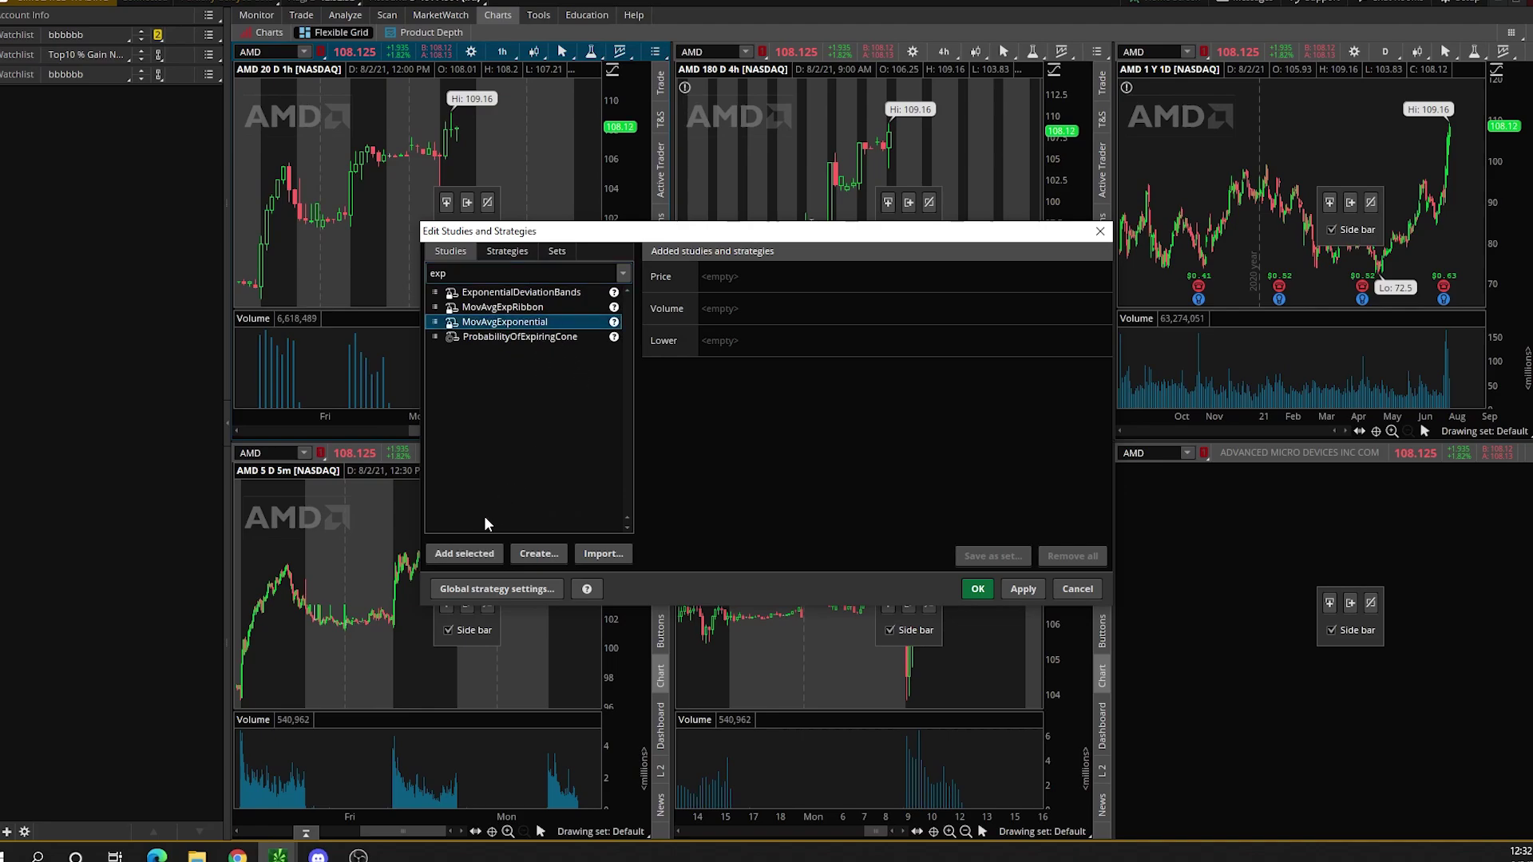
left_click(463, 554)
left_click(463, 554)
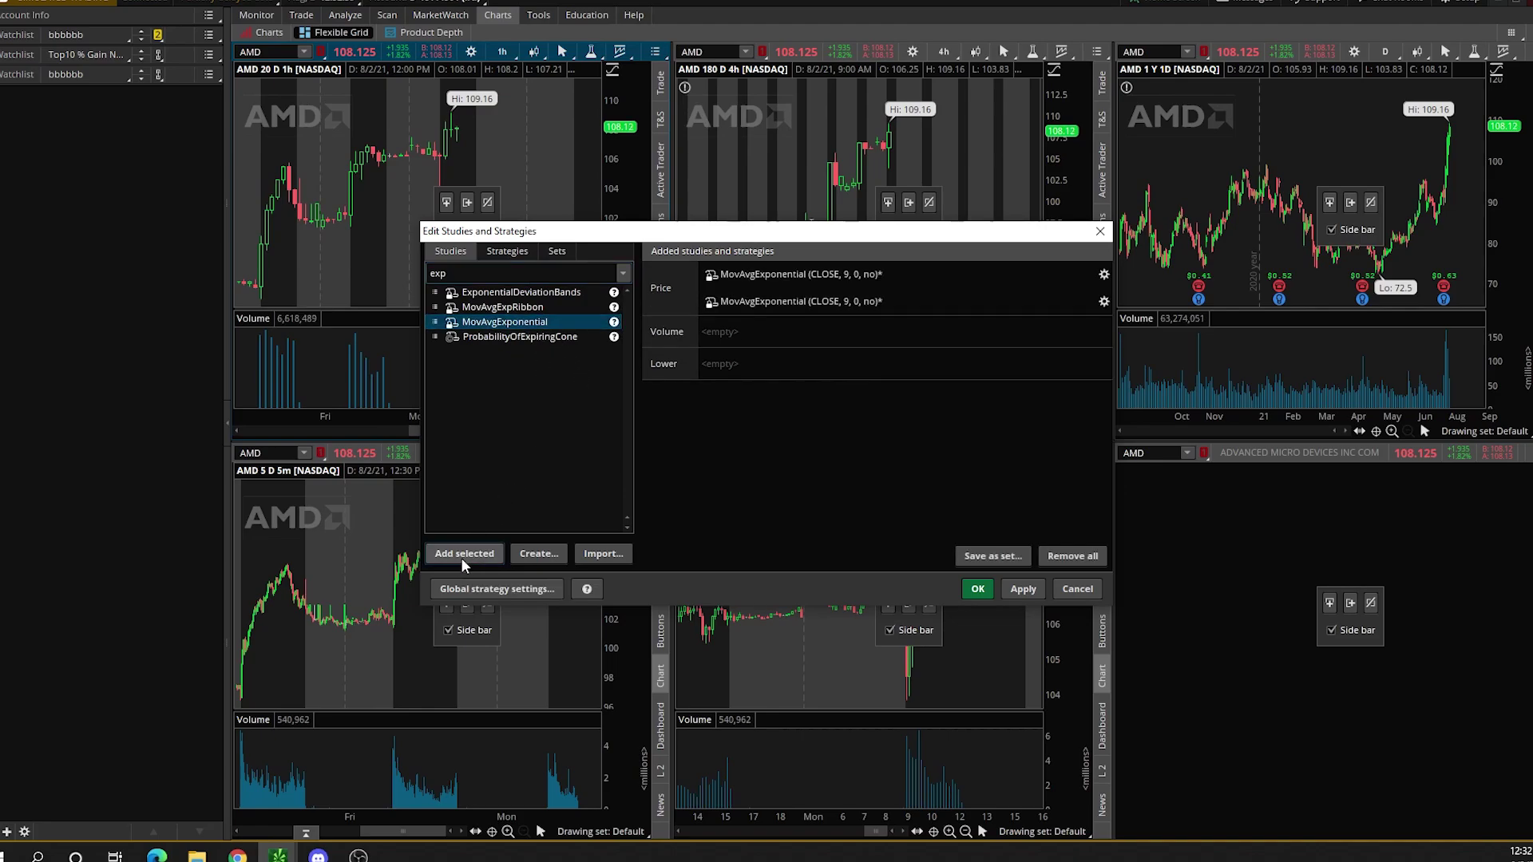
left_click(462, 554)
left_click(463, 554)
left_click(462, 554)
left_click(462, 554)
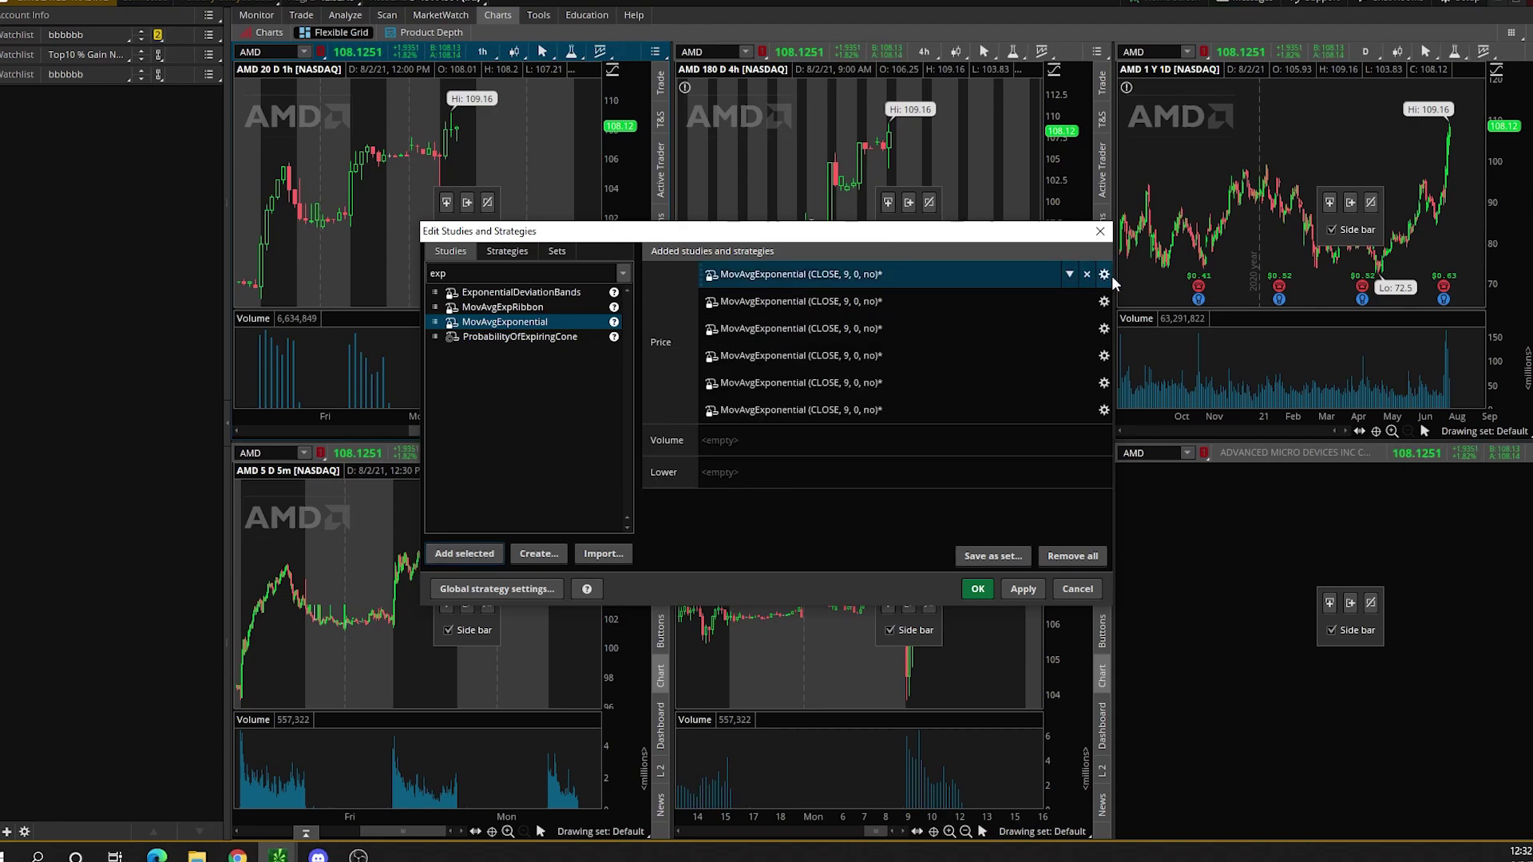
Set the first MovAvgExponential study's length to 5 and its plot color to green
left_click(1105, 274)
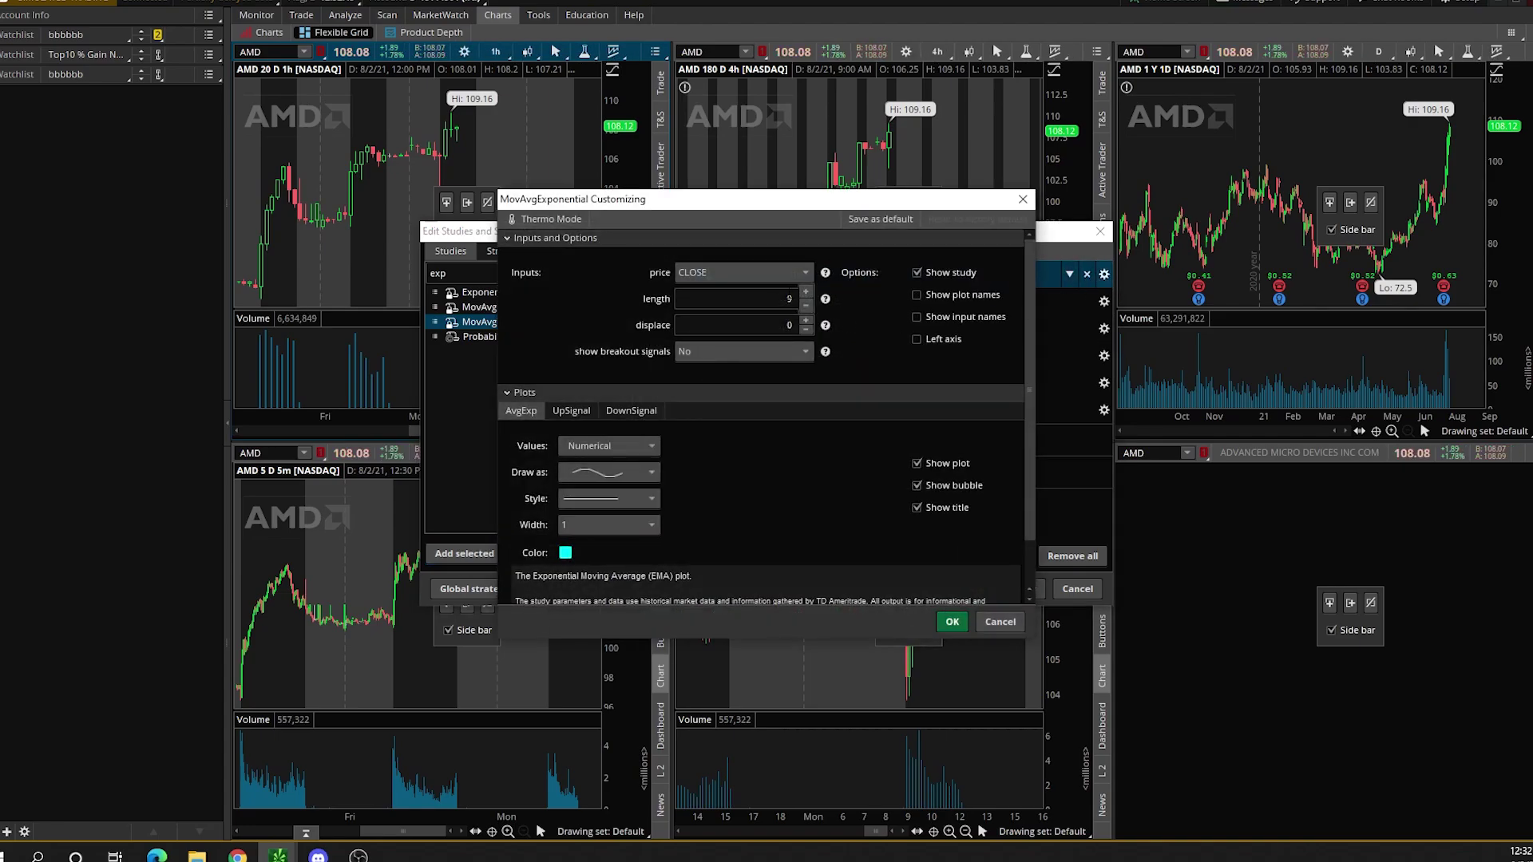
left_click(789, 299)
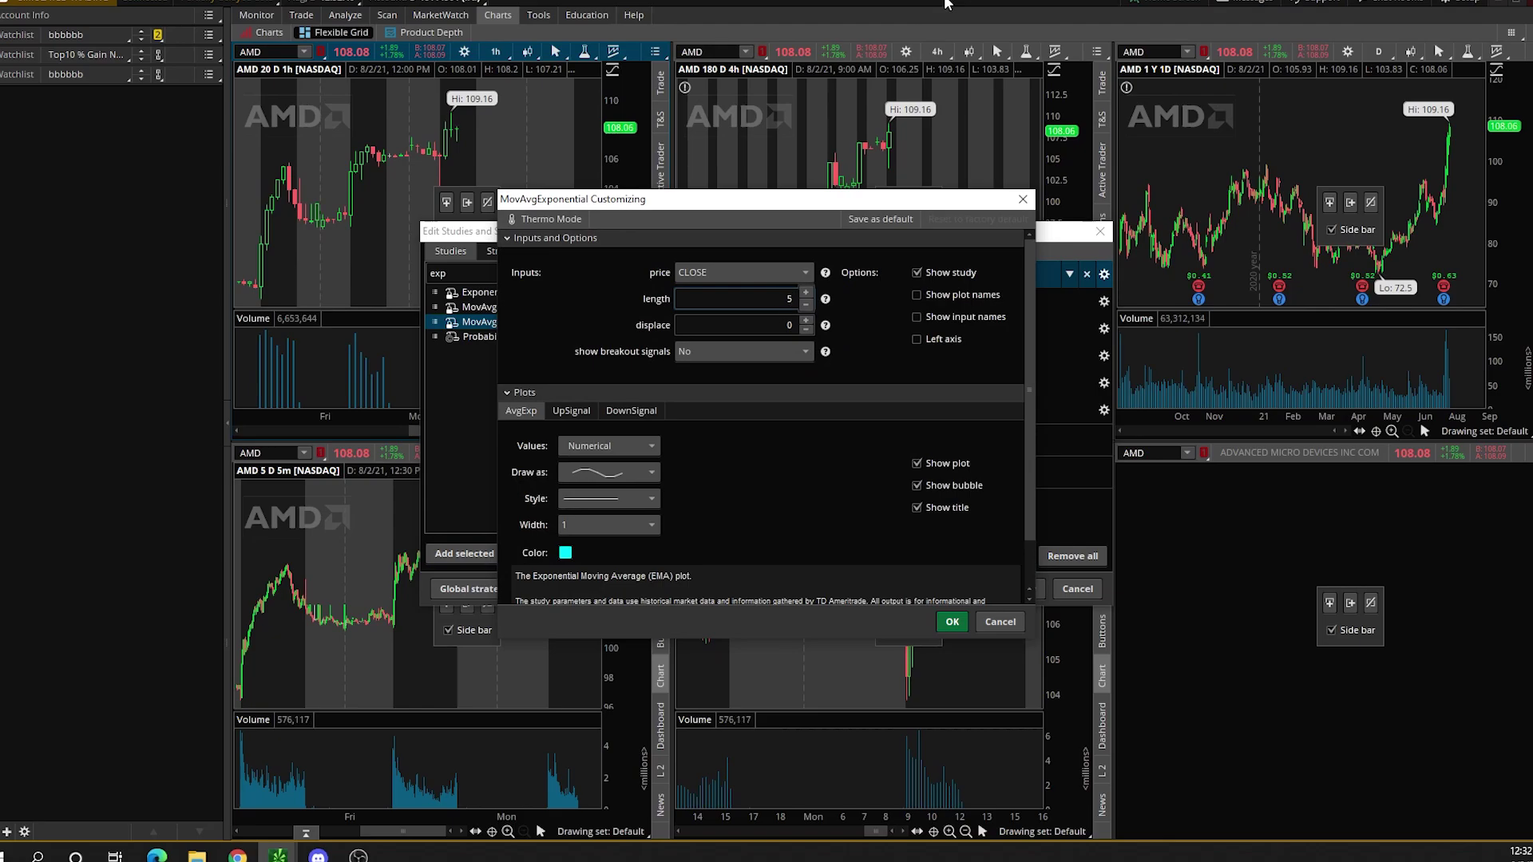
left_click(565, 553)
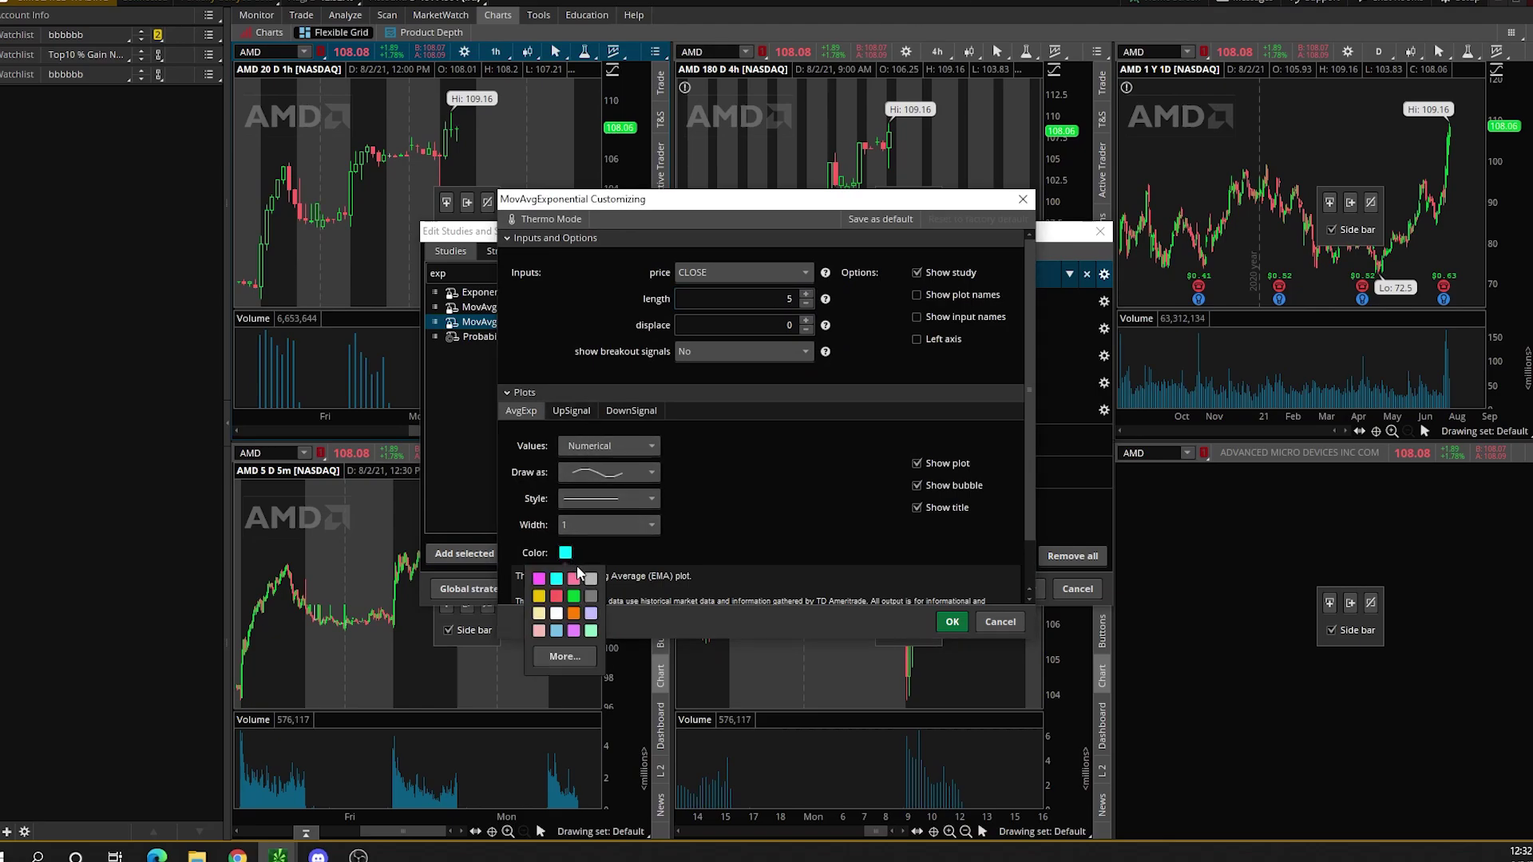
left_click(562, 600)
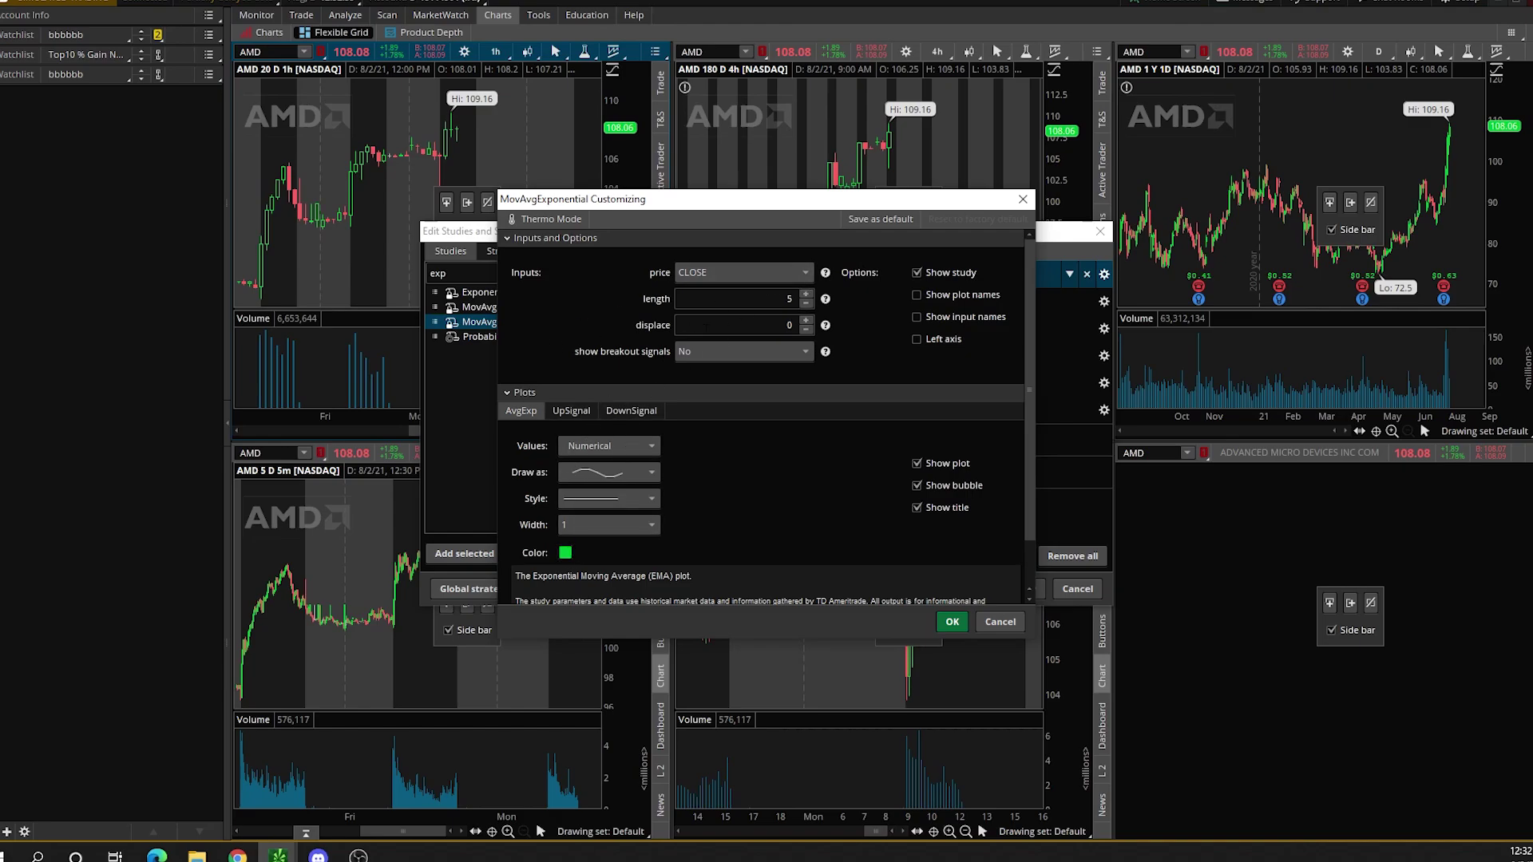
left_click(952, 623)
Set the second MovAvgExponential study's length to 8 and its plot color to magenta
left_click(1104, 301)
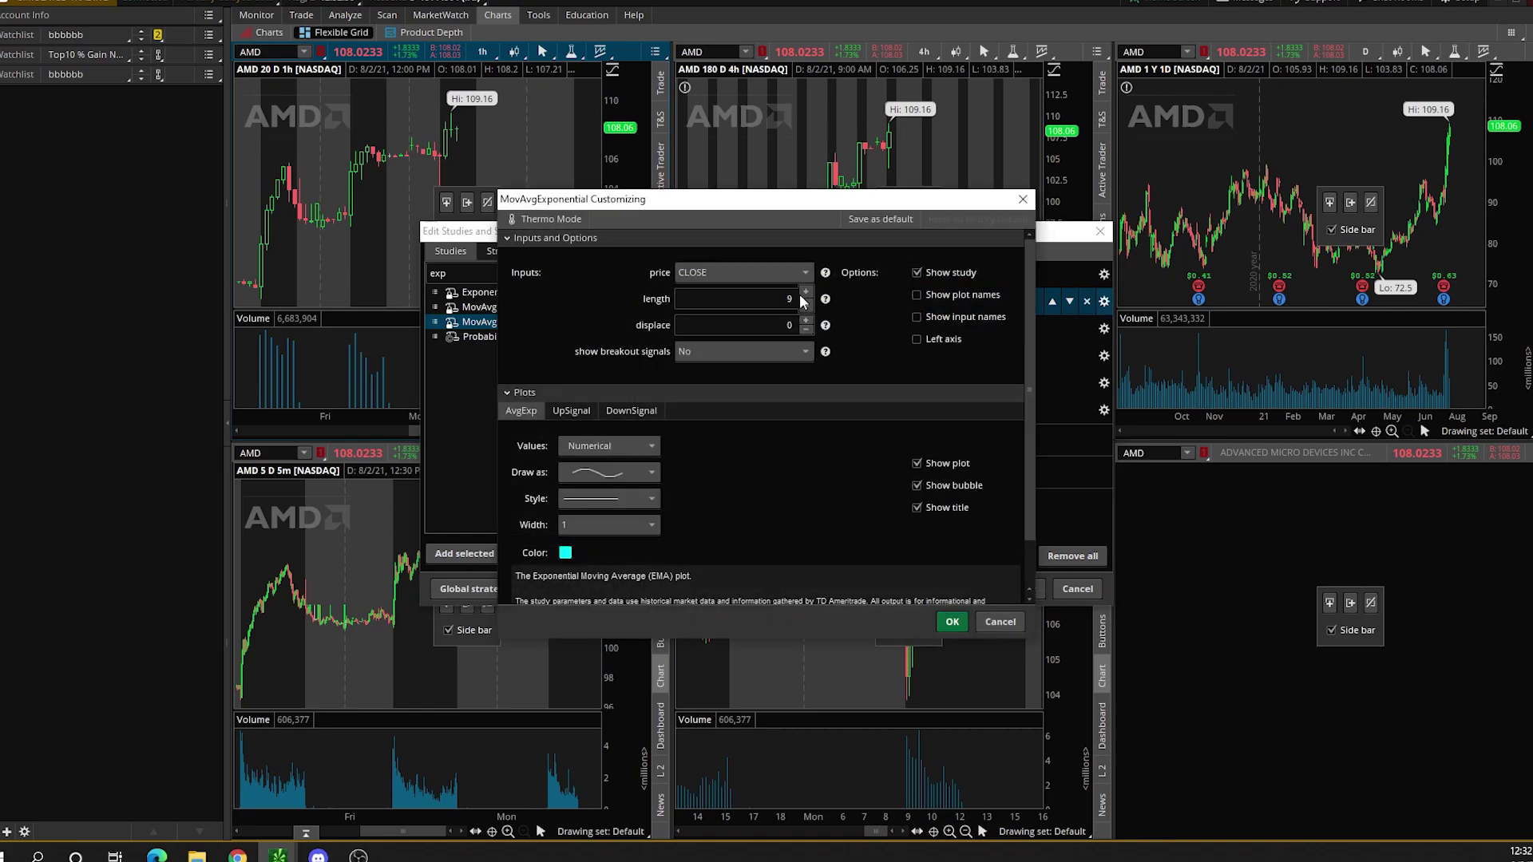
left_click(806, 304)
left_click(566, 552)
Set the third MovAvgExponential study's length to 21 and its plot color to white
left_click(806, 295)
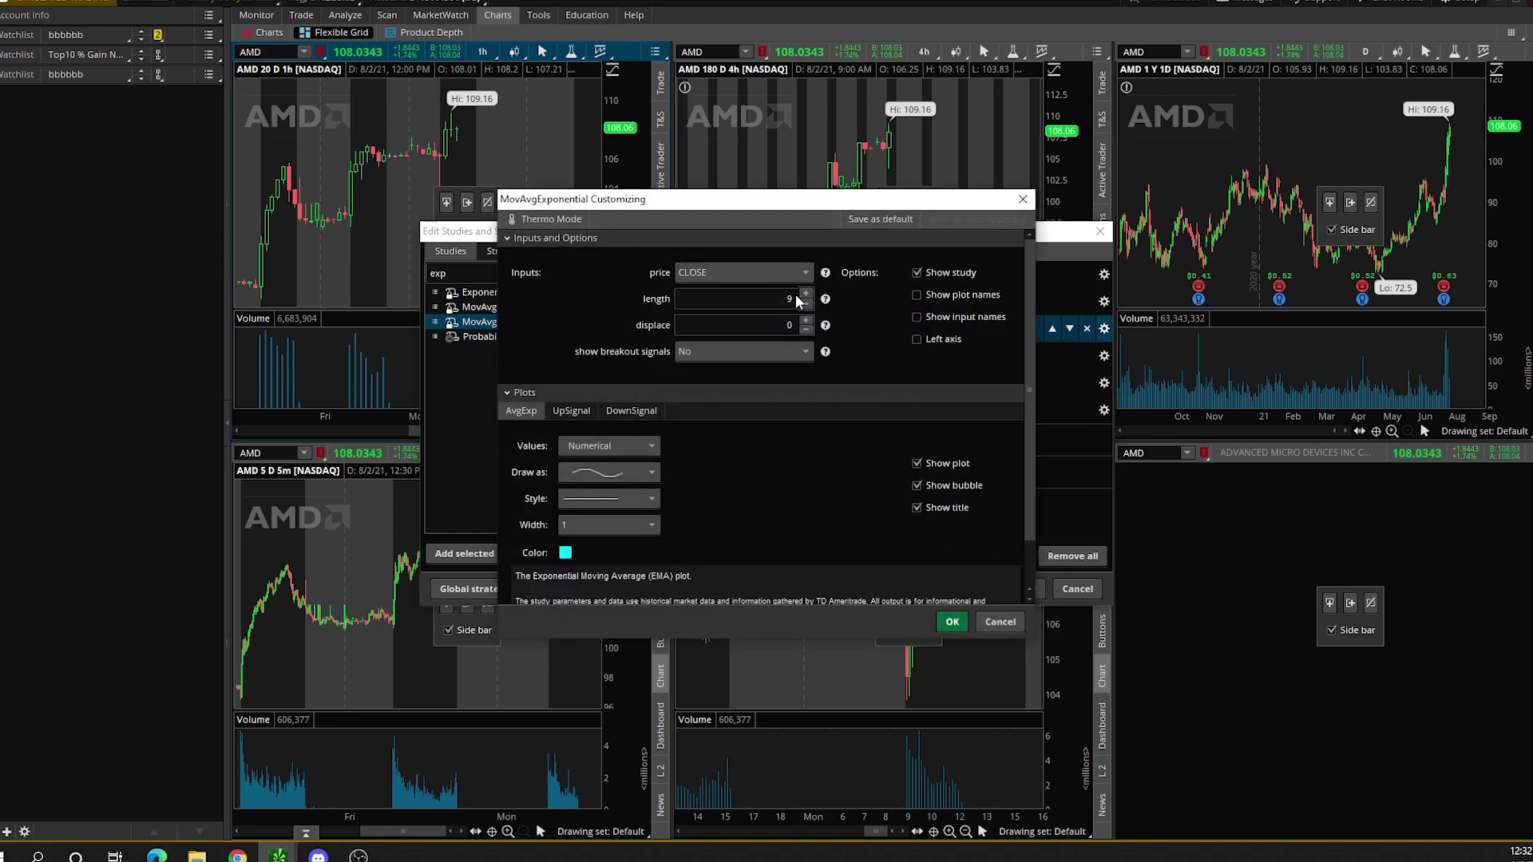
key("BackSpace")
type("21")
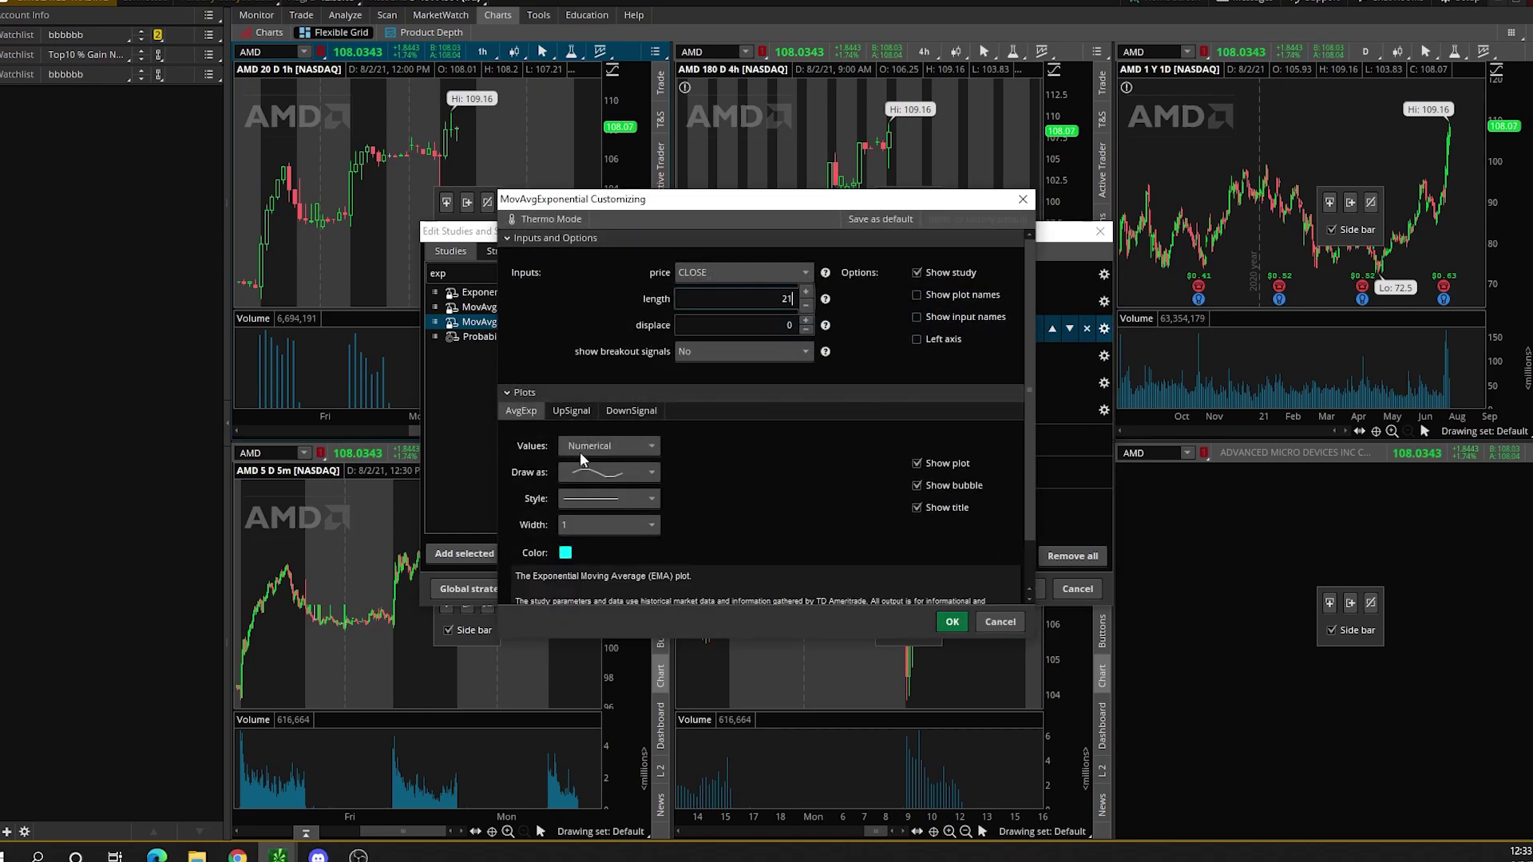
left_click(566, 553)
left_click(565, 553)
Set the fourth MovAvgExponential study's length to 34 and its plot color to red
left_click(779, 298)
key("BackSpace")
key("BackSpace")
type("34")
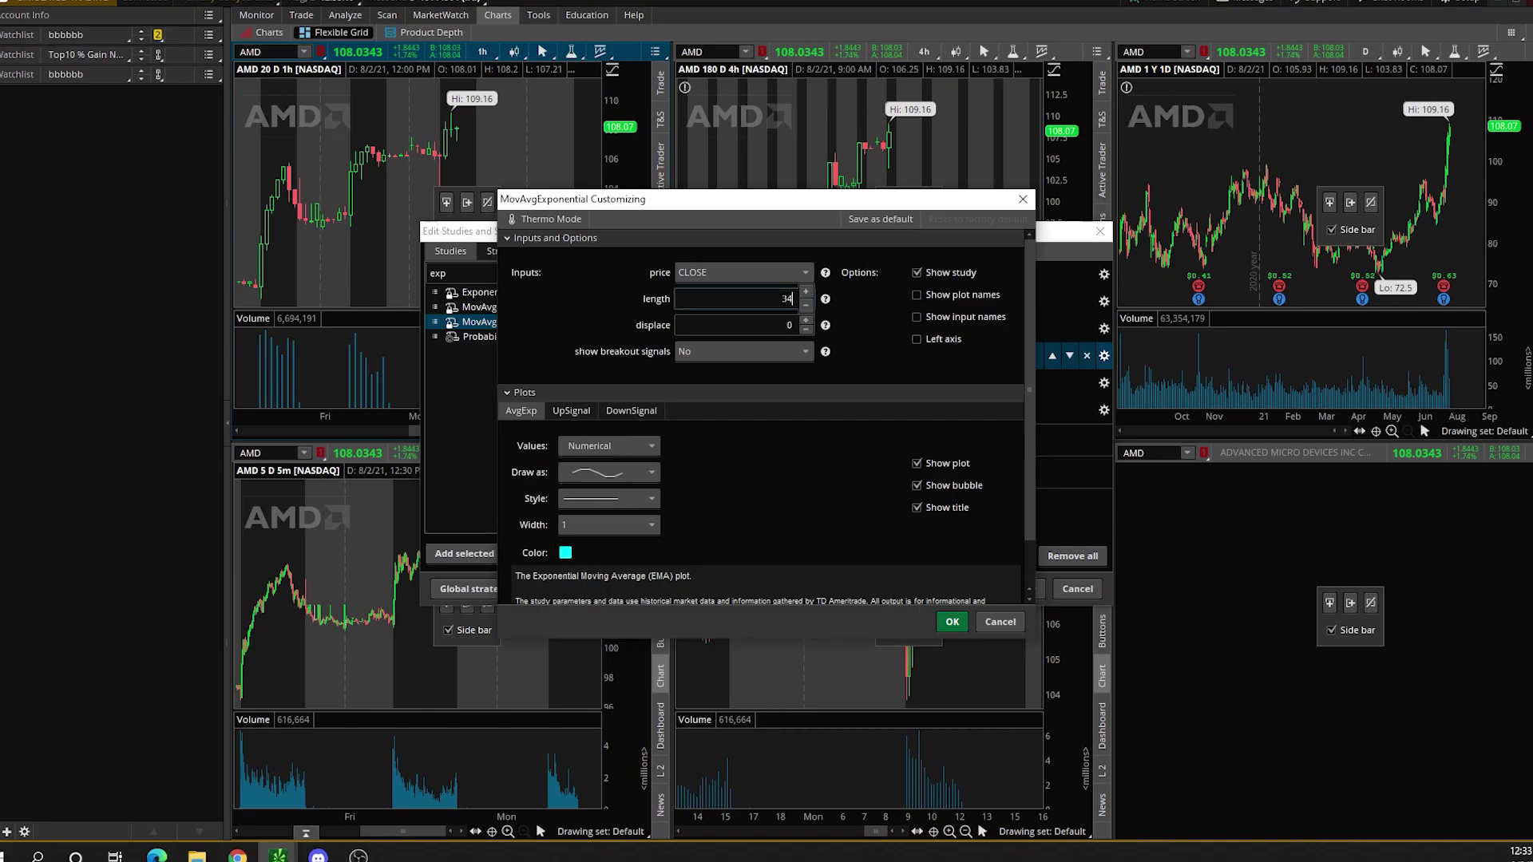
left_click(565, 552)
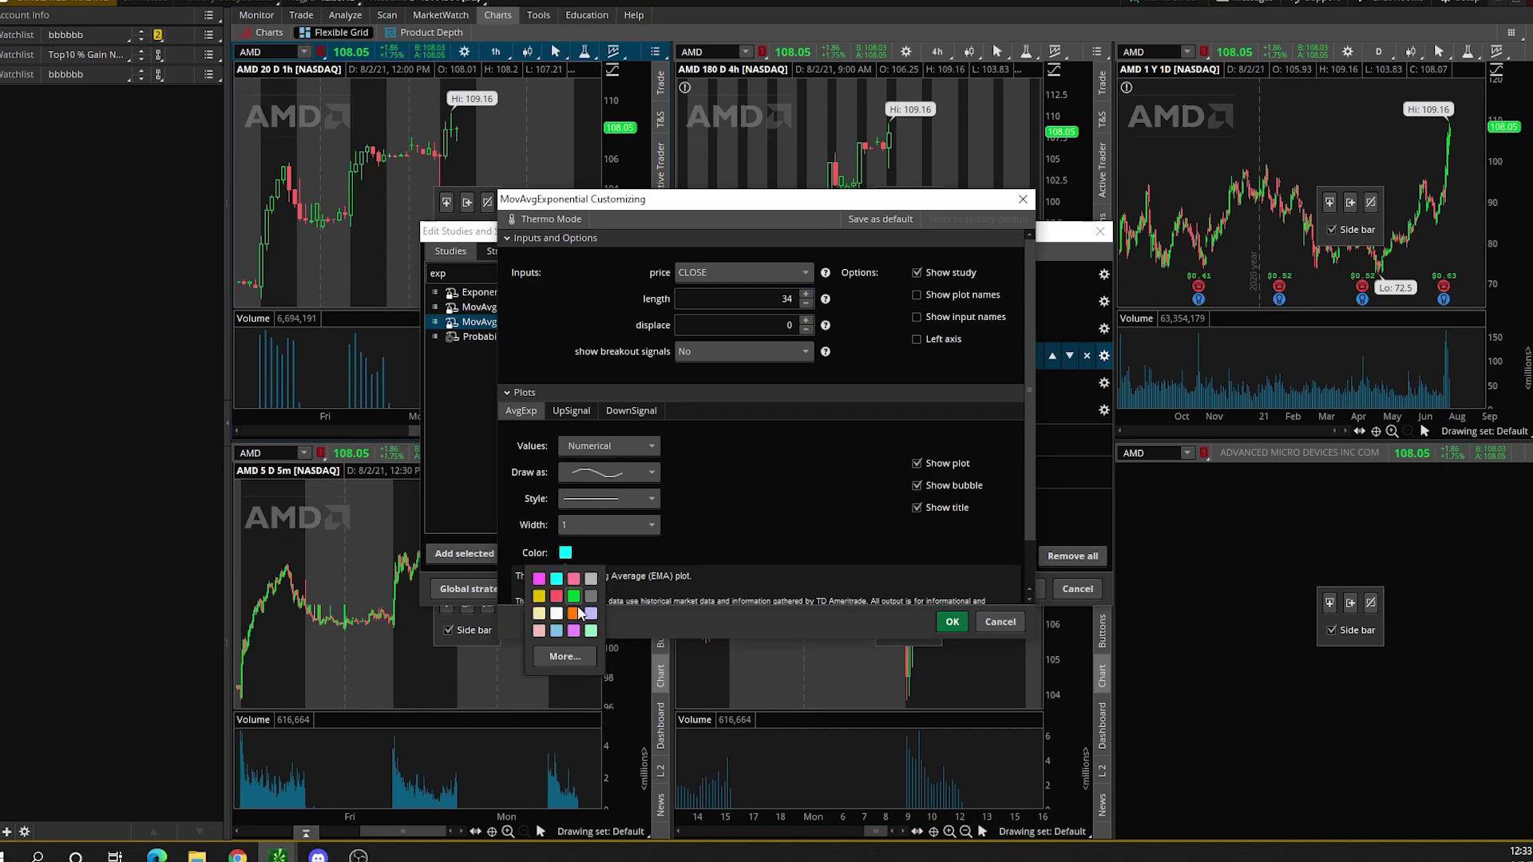
left_click(560, 597)
left_click(936, 624)
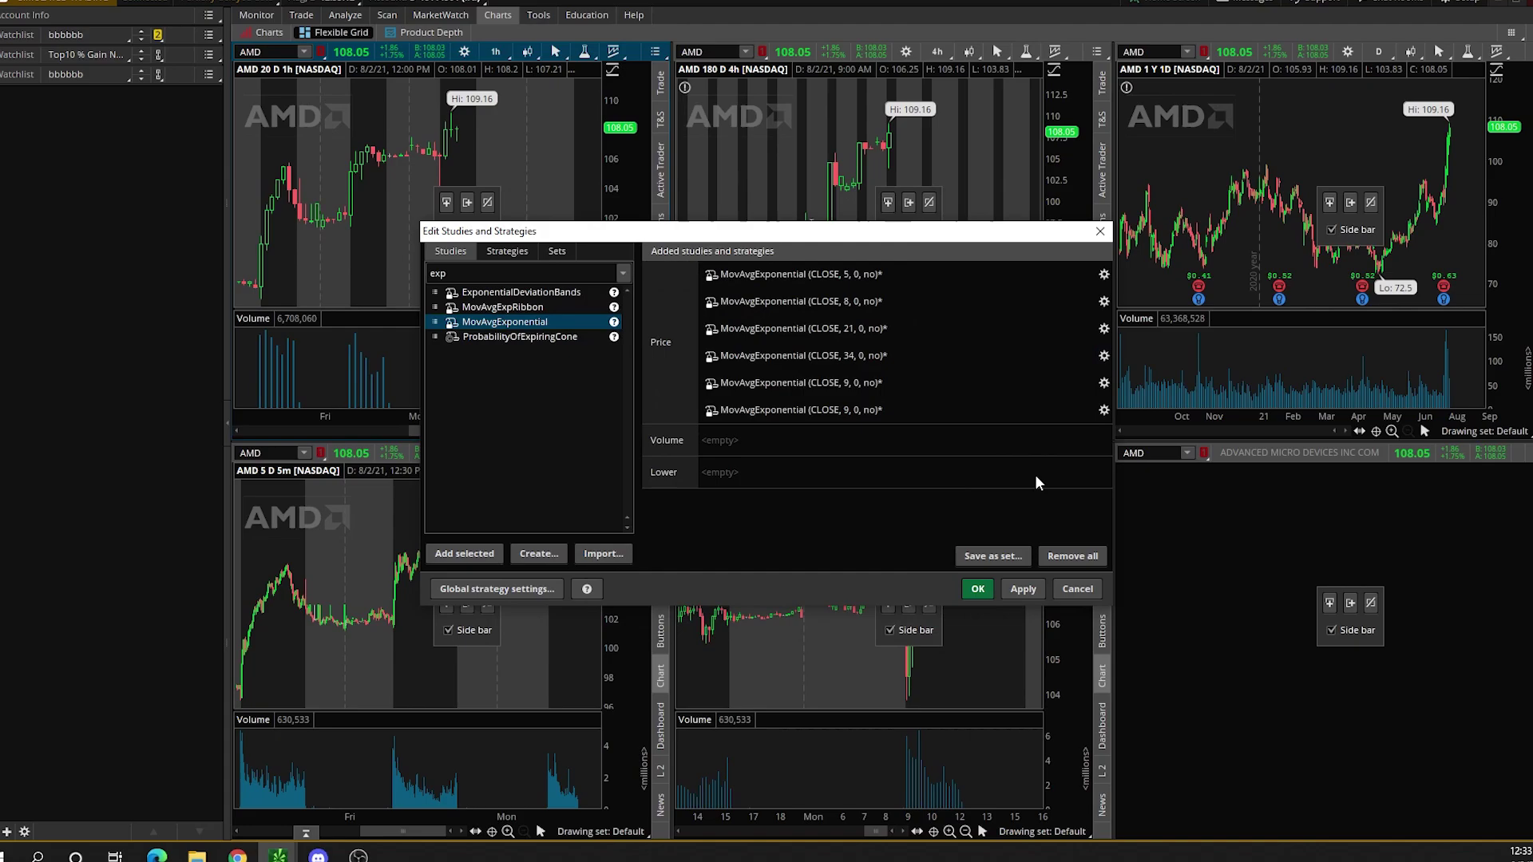
Set the fifth MovAvgExponential study's length to 55 and the sixth's to 89 with a light purple plot color
left_click(1105, 382)
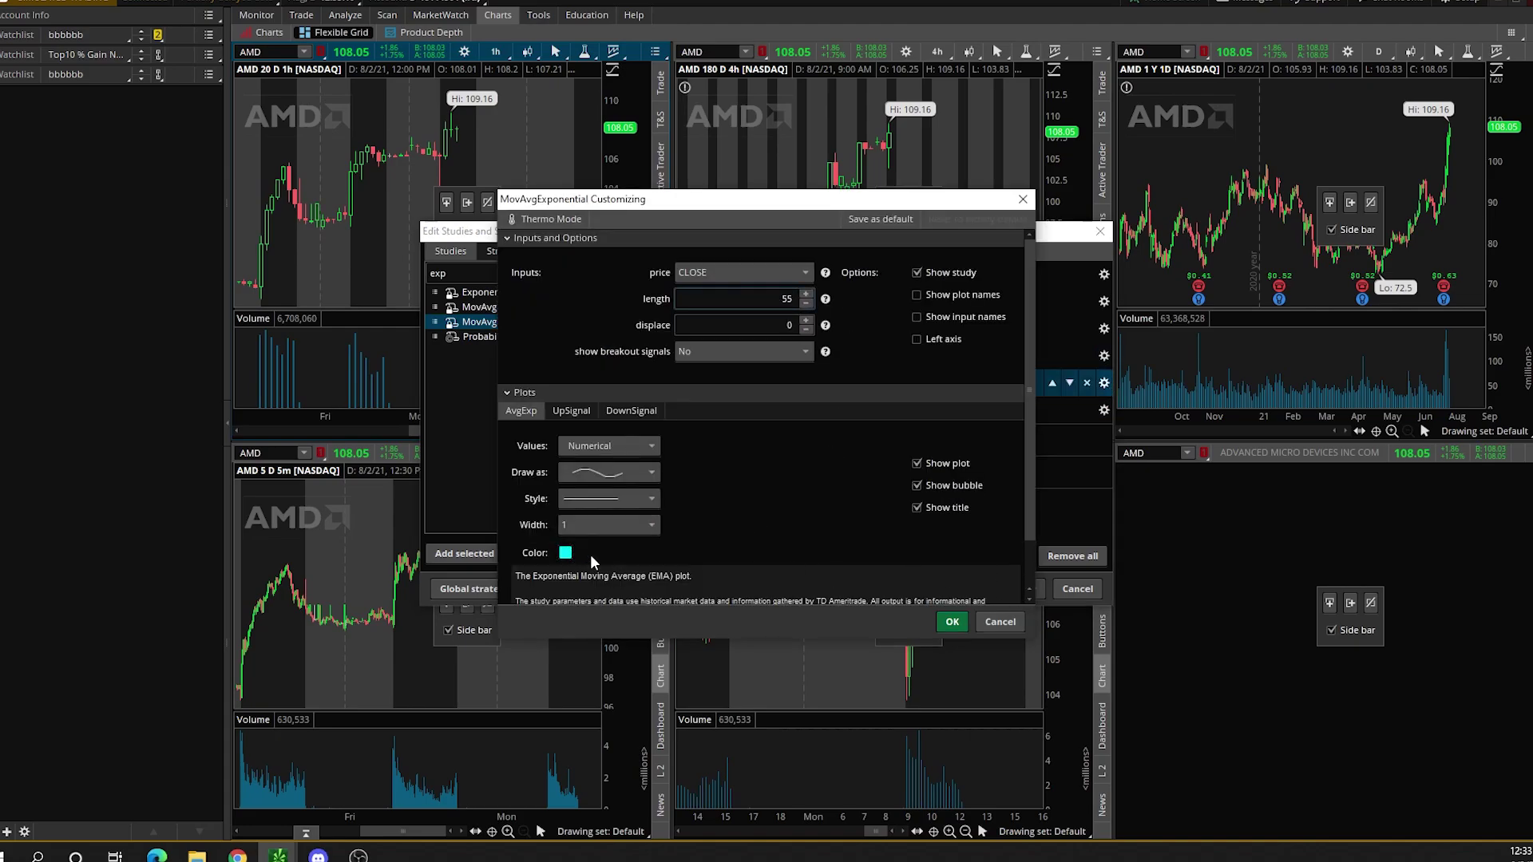
left_click(954, 622)
left_click(1105, 410)
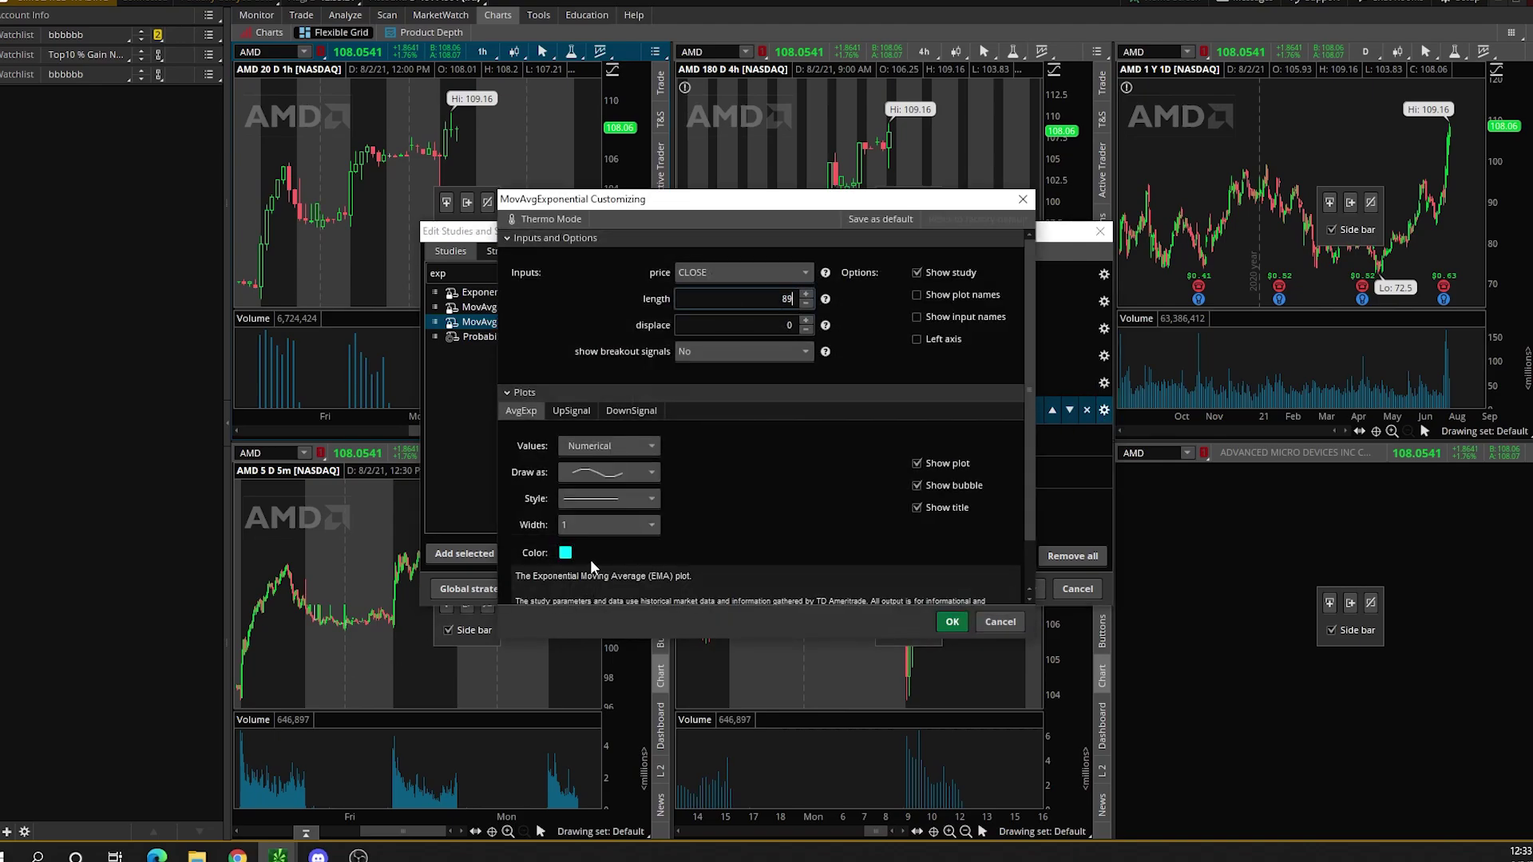
left_click(565, 553)
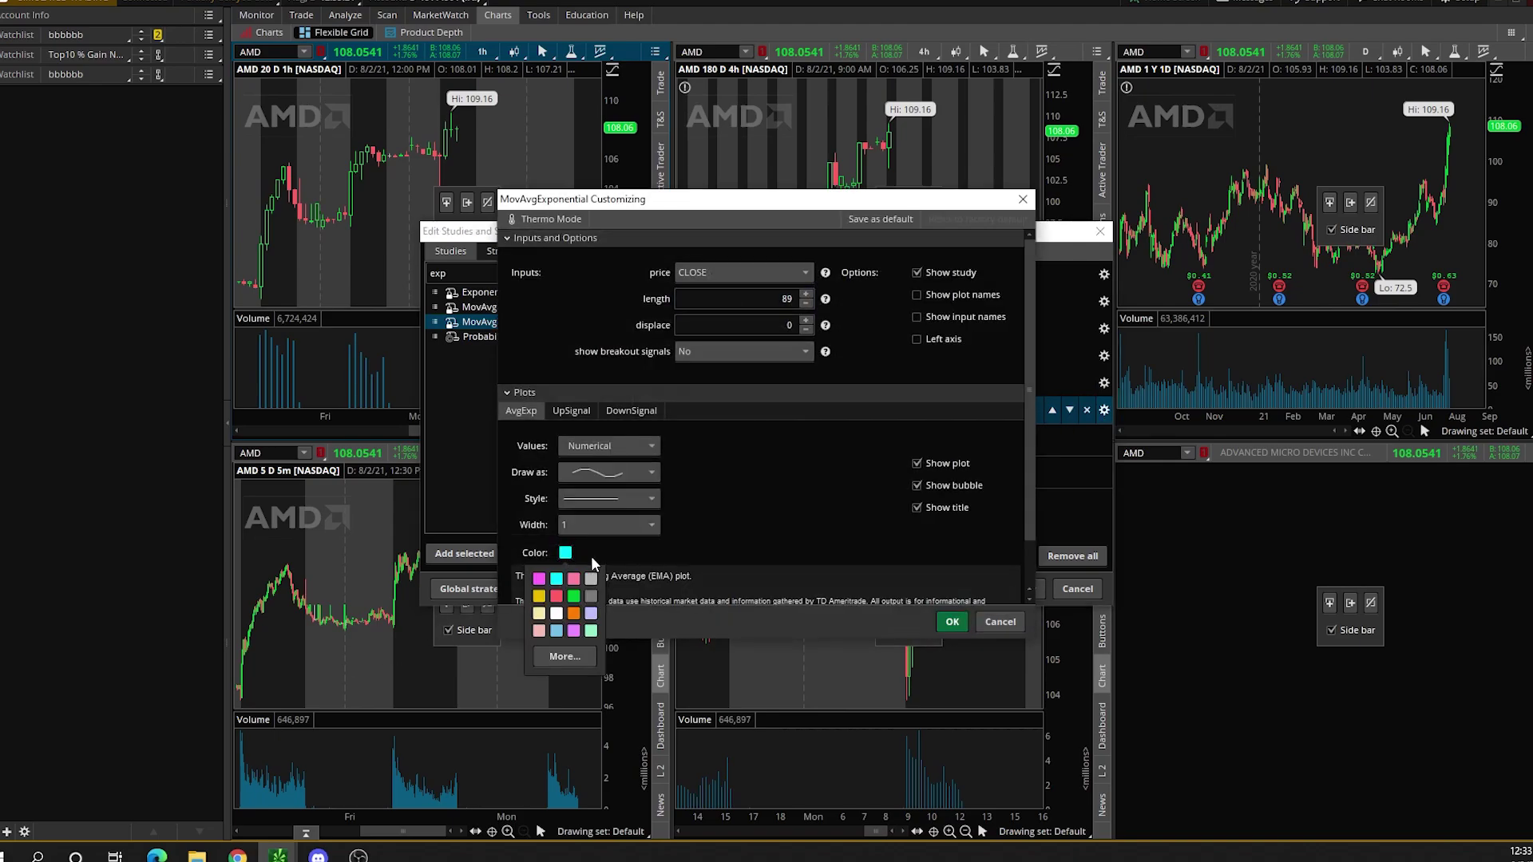
left_click(591, 613)
left_click(952, 621)
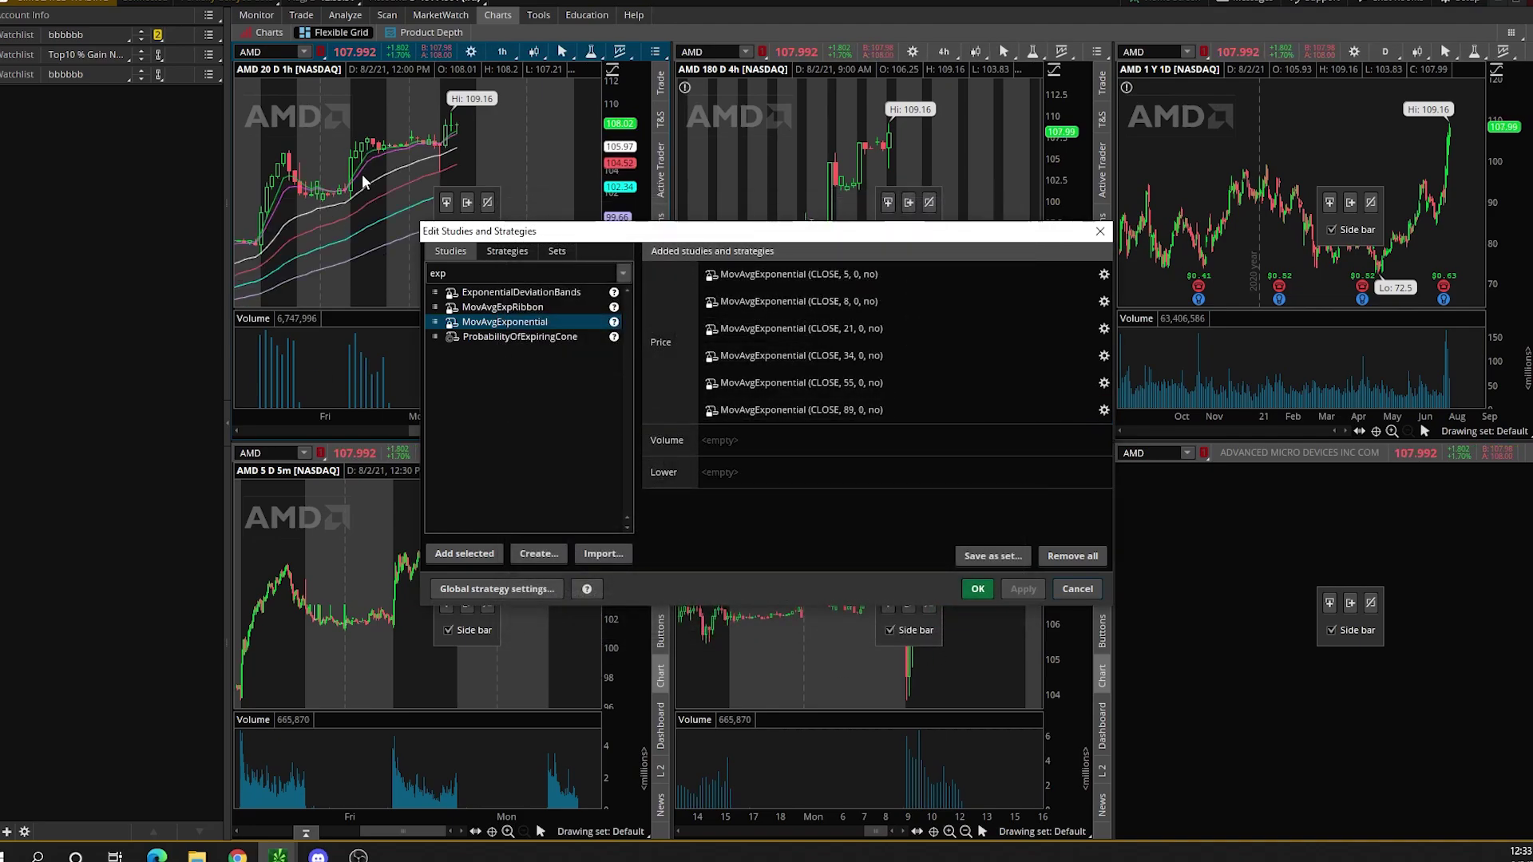
Find the TTM studies and add TTM_Squeeze below the 20 D 1h AMD chart
type("ttm")
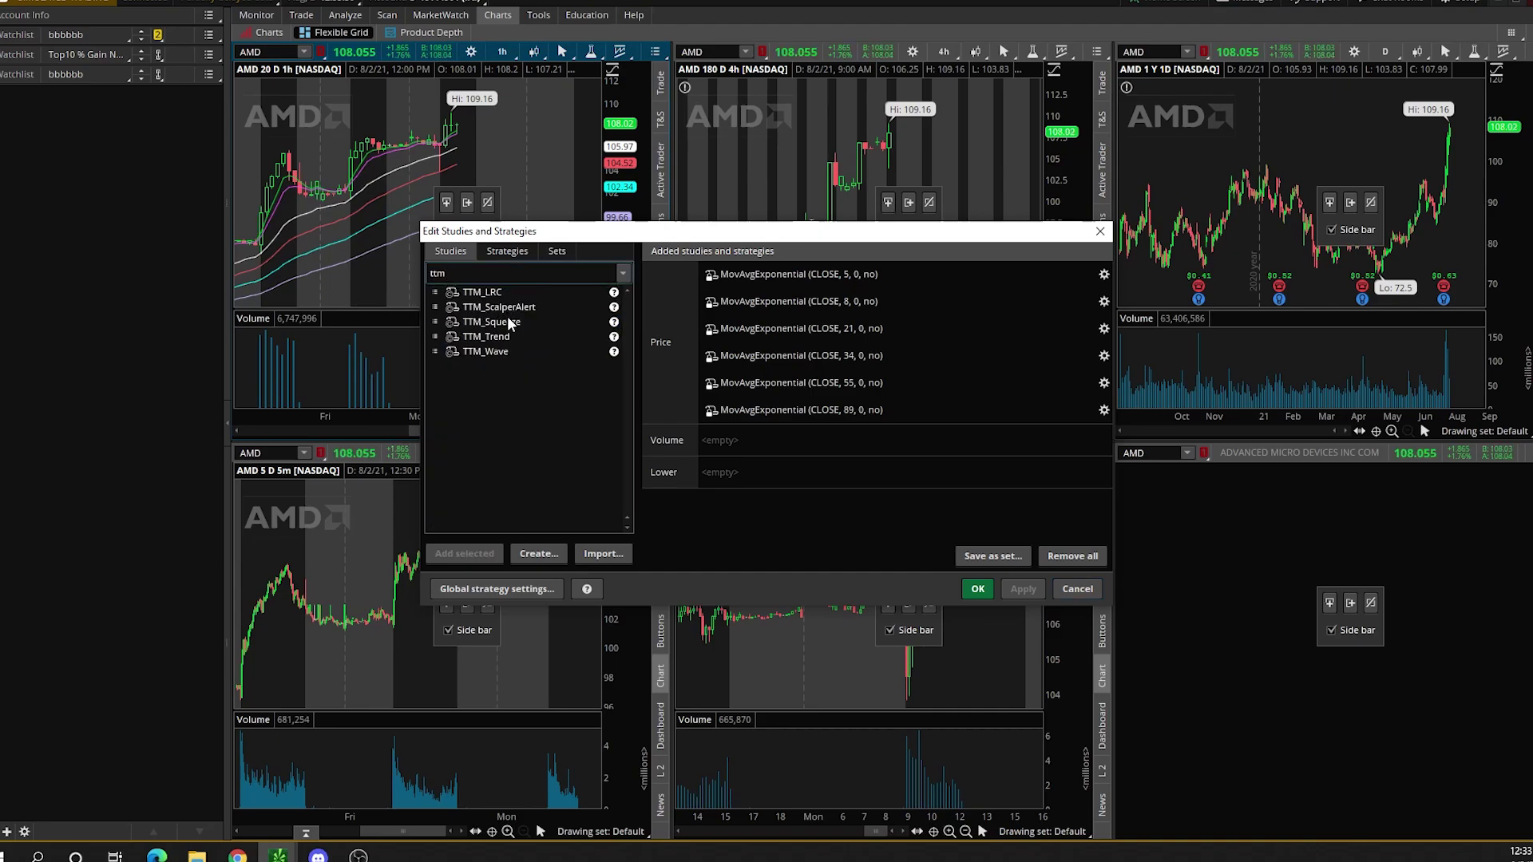
double_click(508, 322)
key("Return")
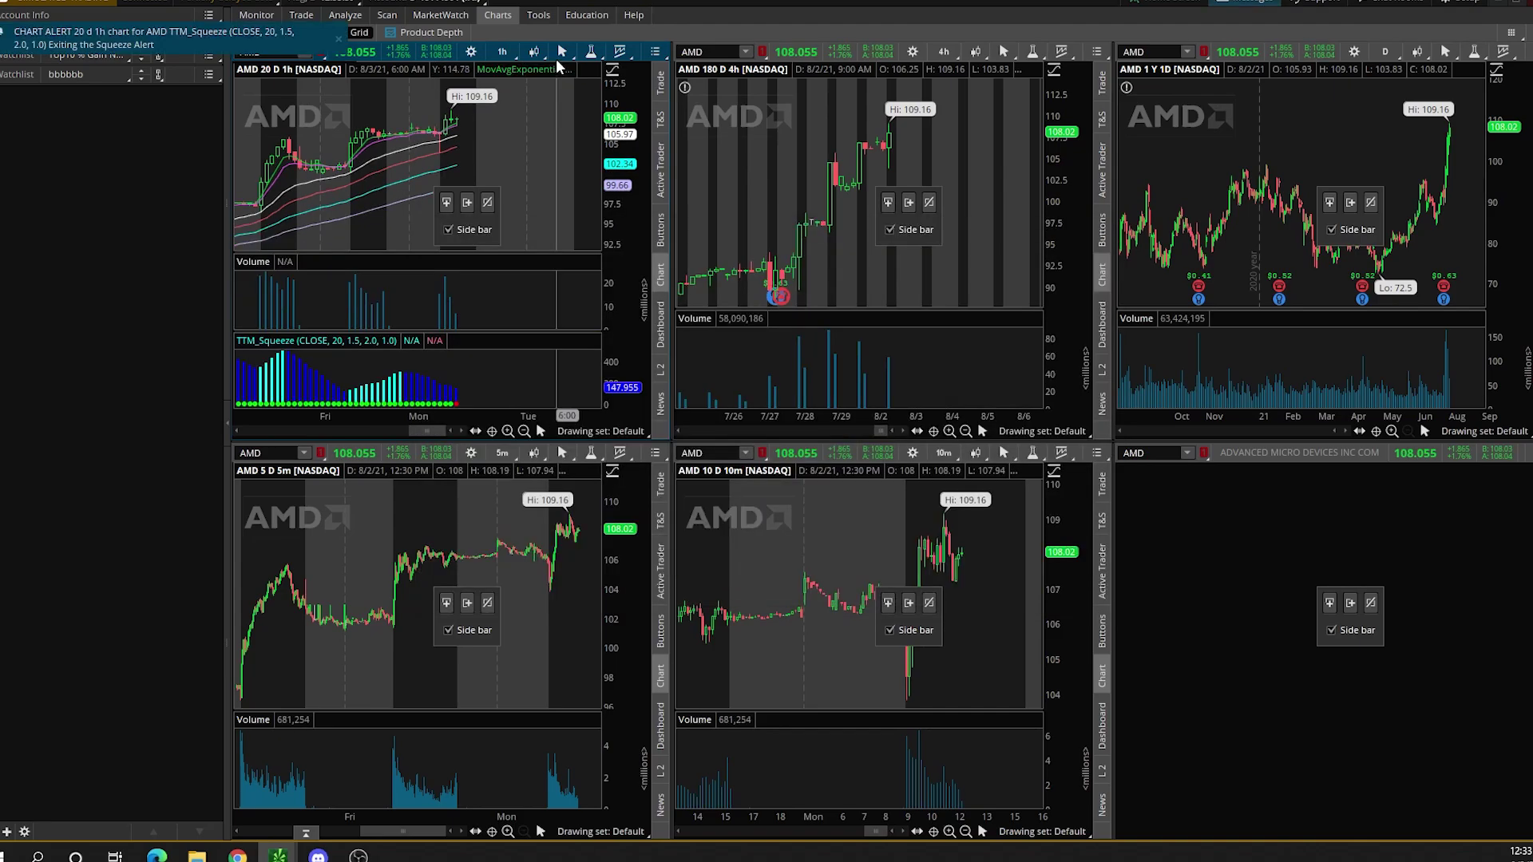
Change the 20 D 1h chart's volume bars to be colored as symbol ticks
left_click(471, 51)
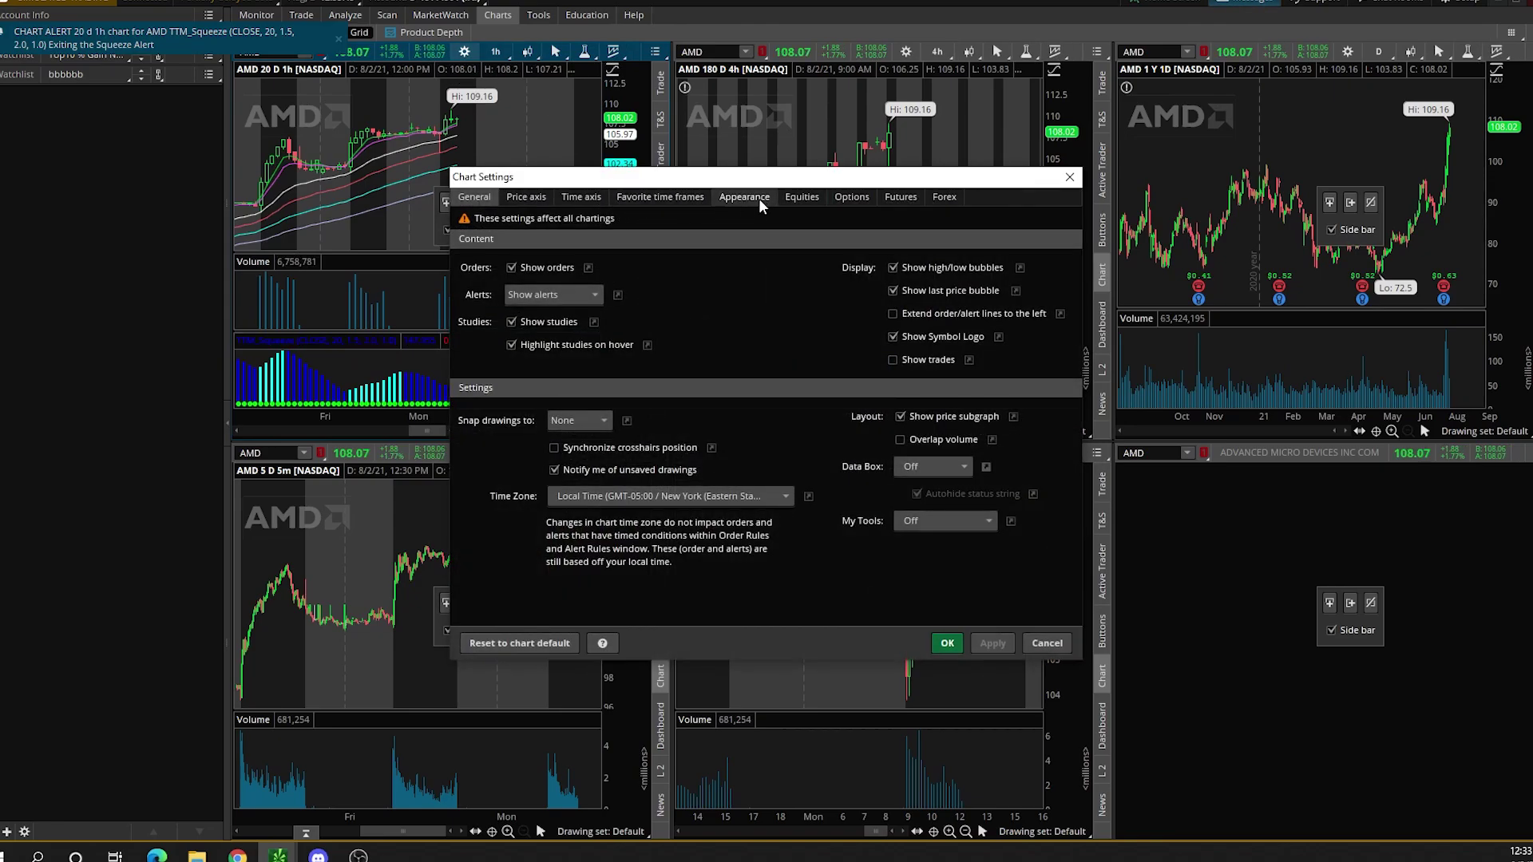
left_click(741, 200)
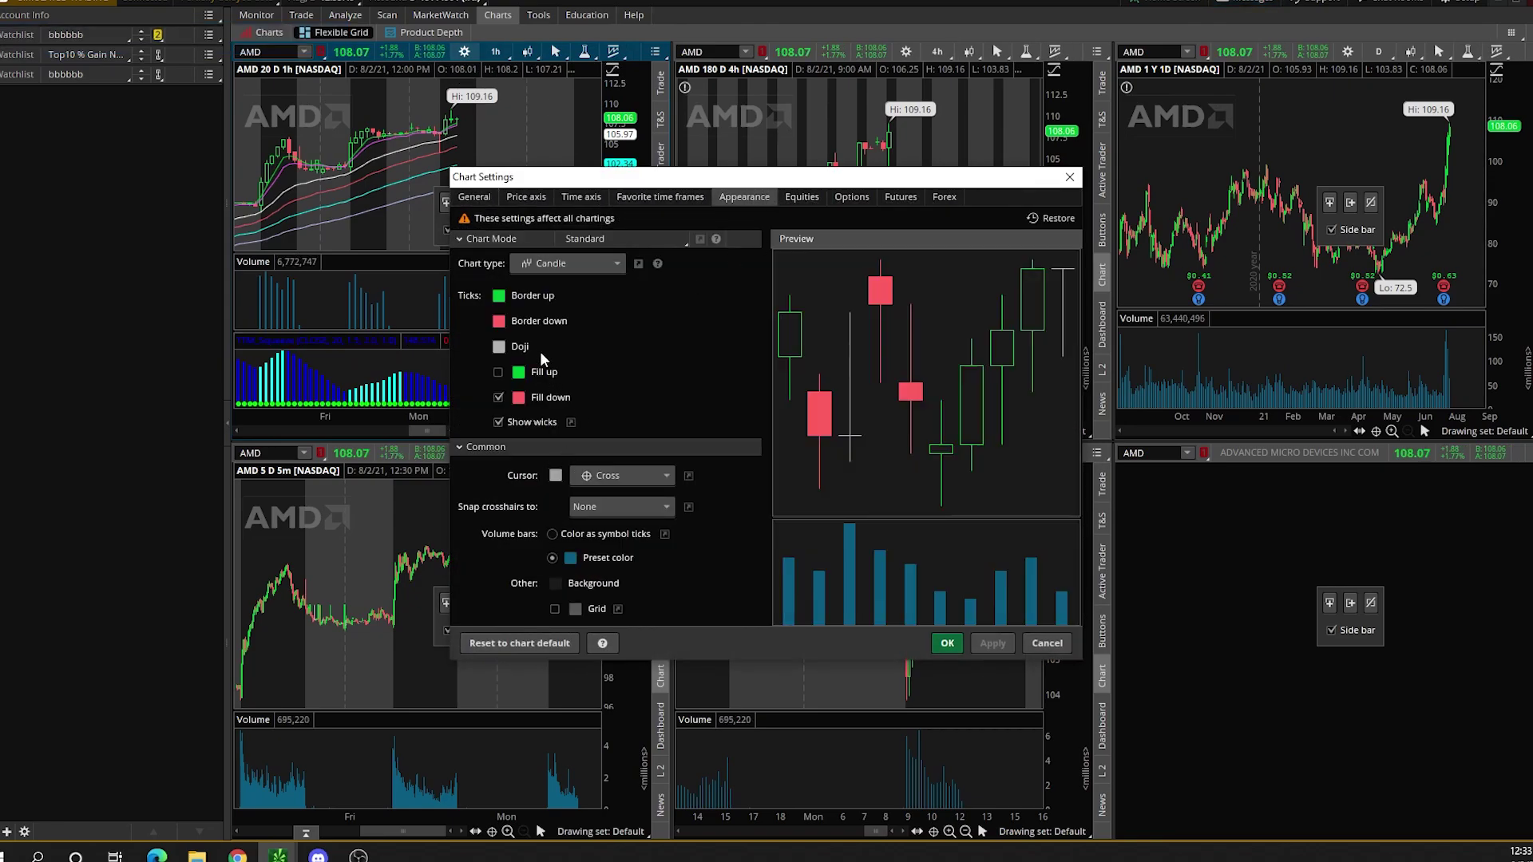
left_click(552, 533)
left_click(992, 643)
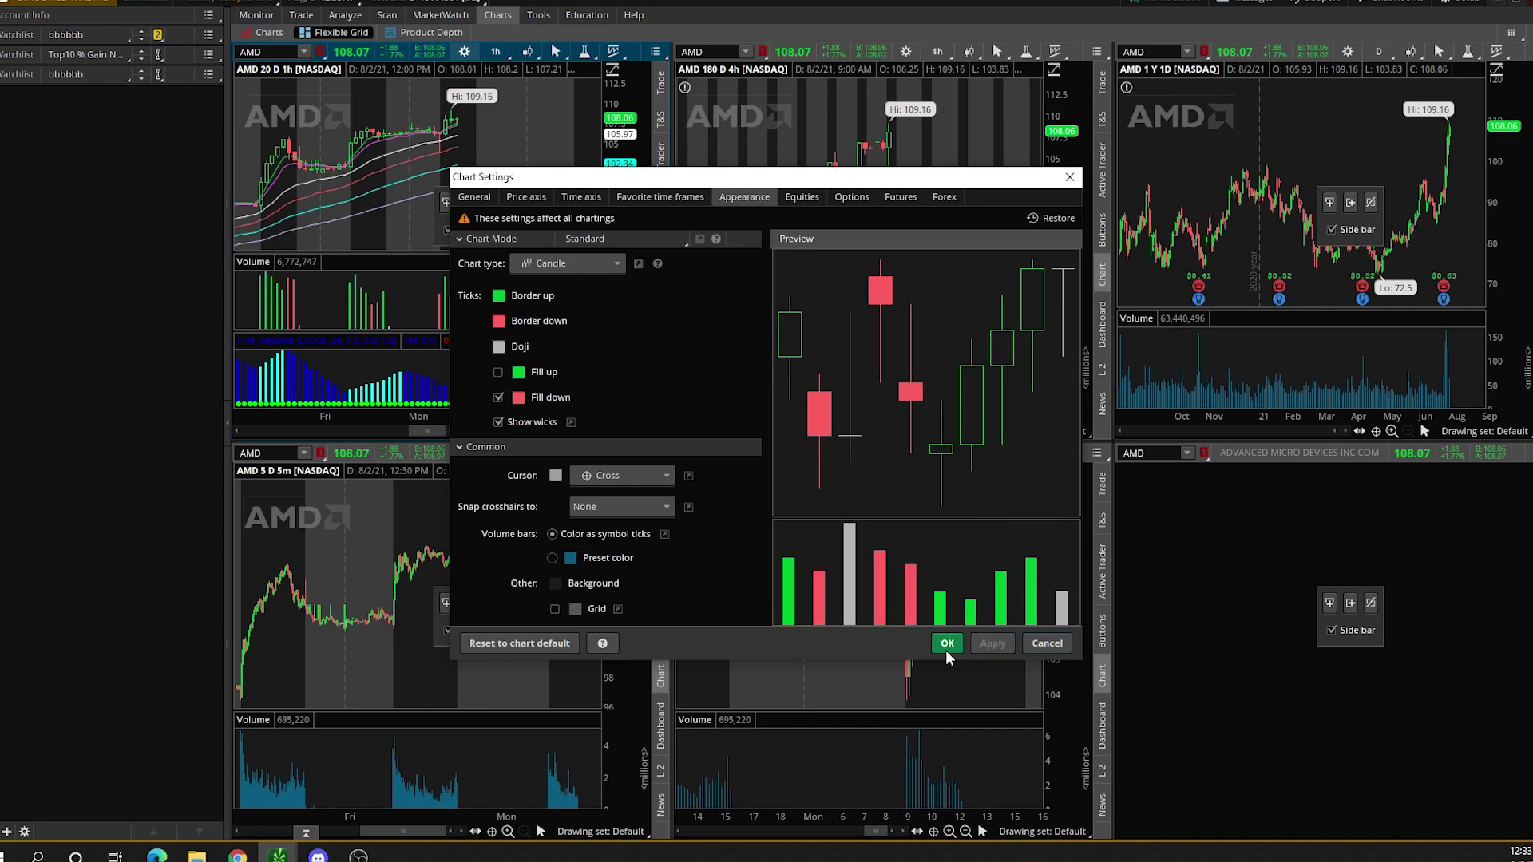
left_click(947, 643)
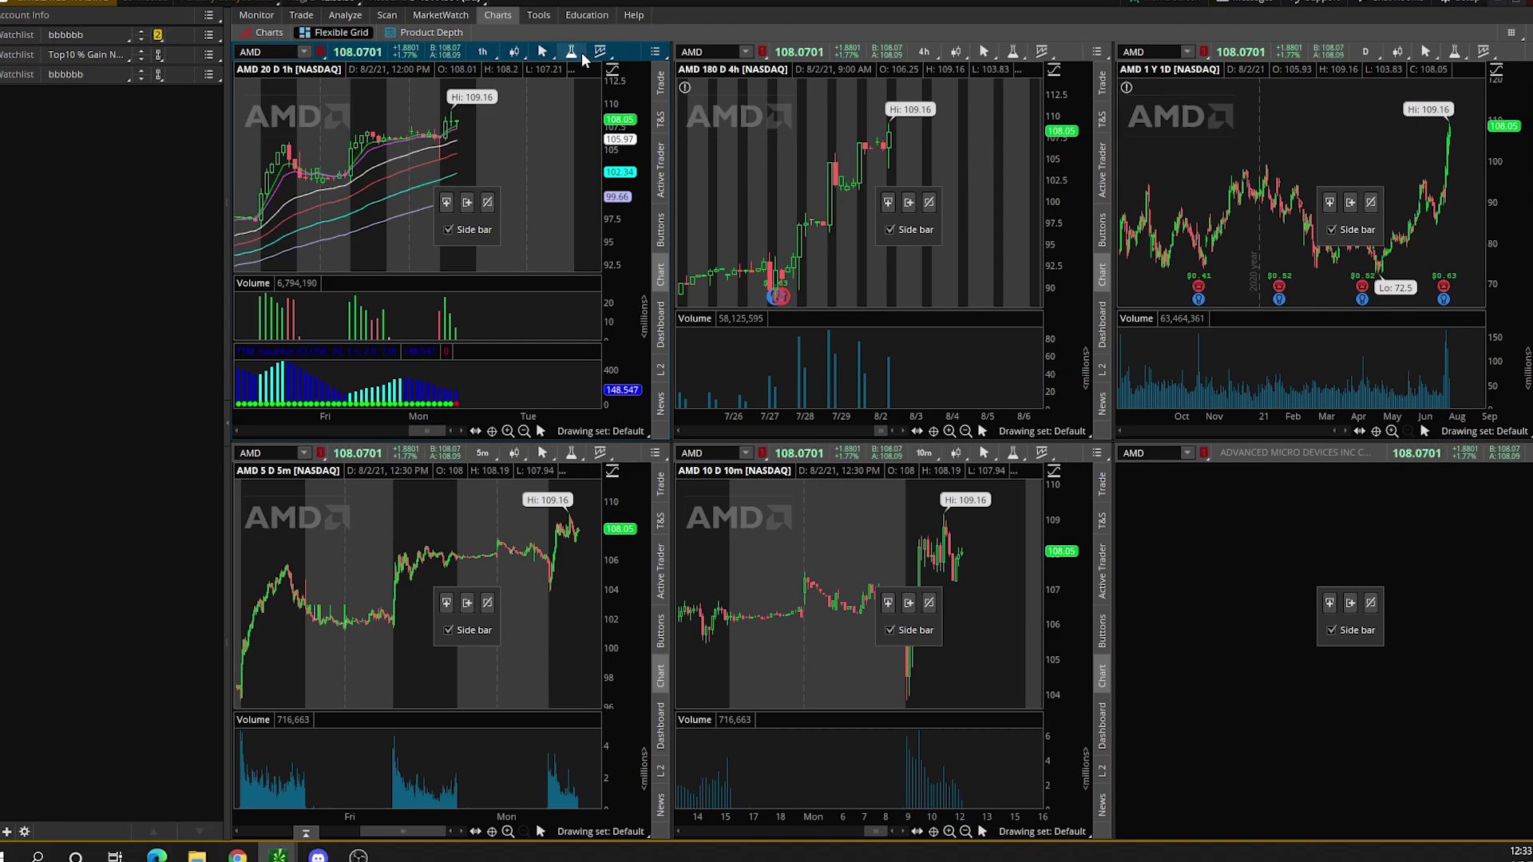
Save the 20 D 1h chart's six moving averages and TTM_Squeeze as a study set named "day trading"
left_click(571, 51)
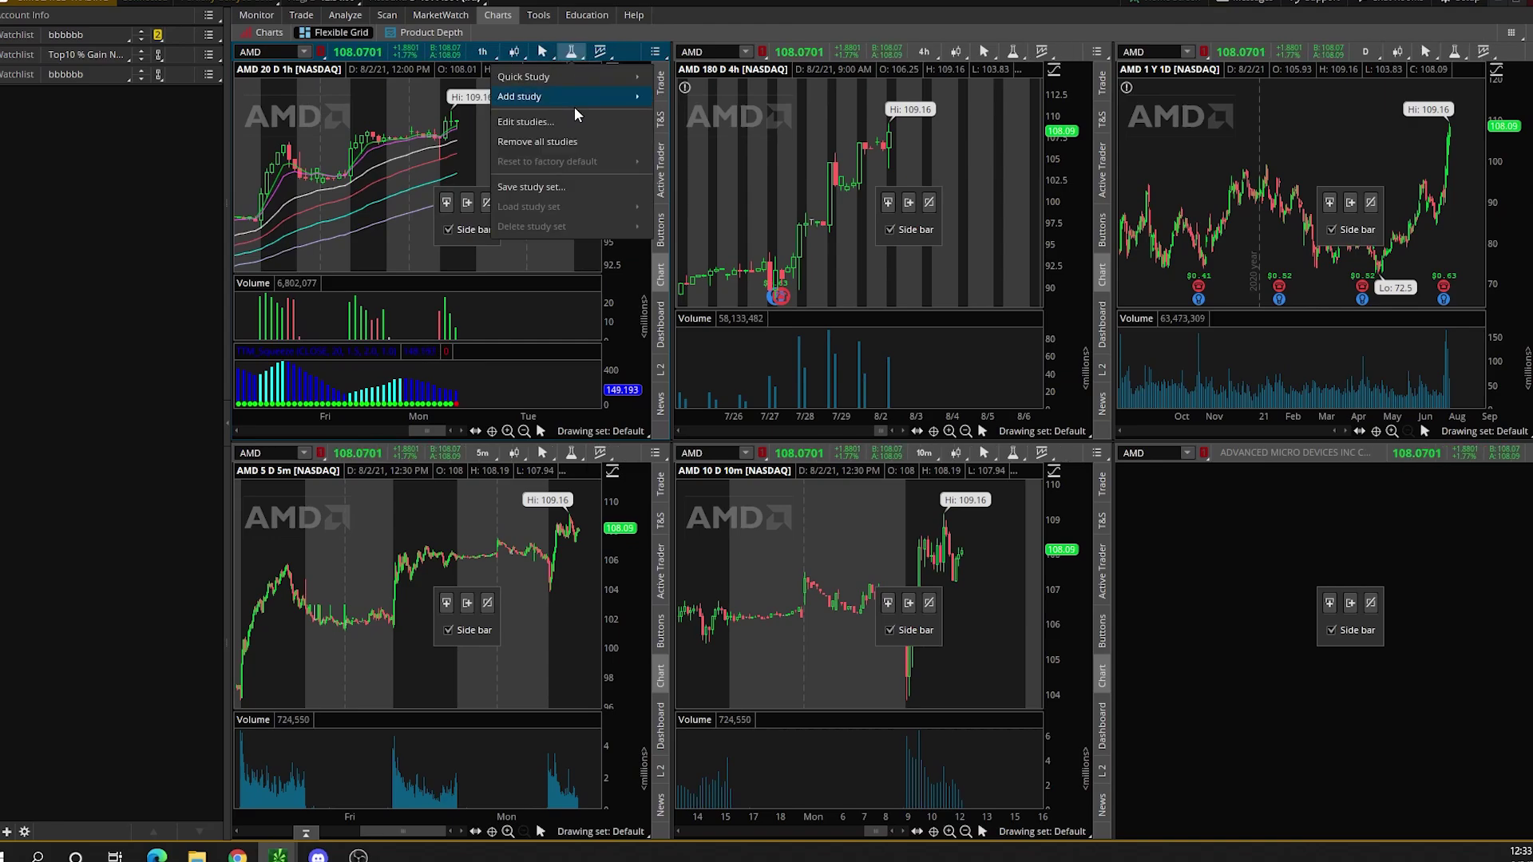
left_click(570, 121)
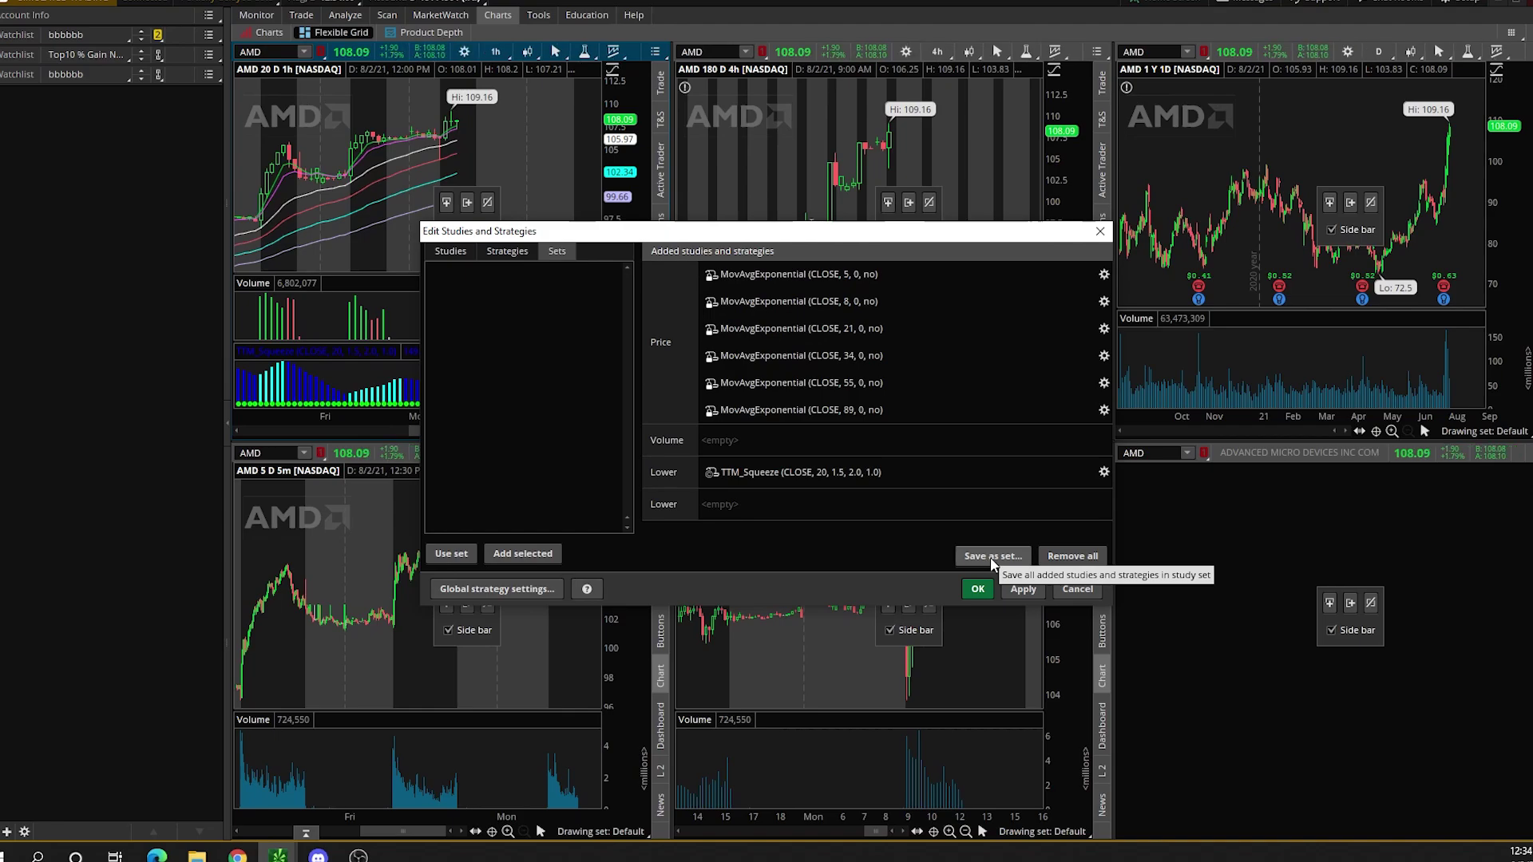
left_click(993, 557)
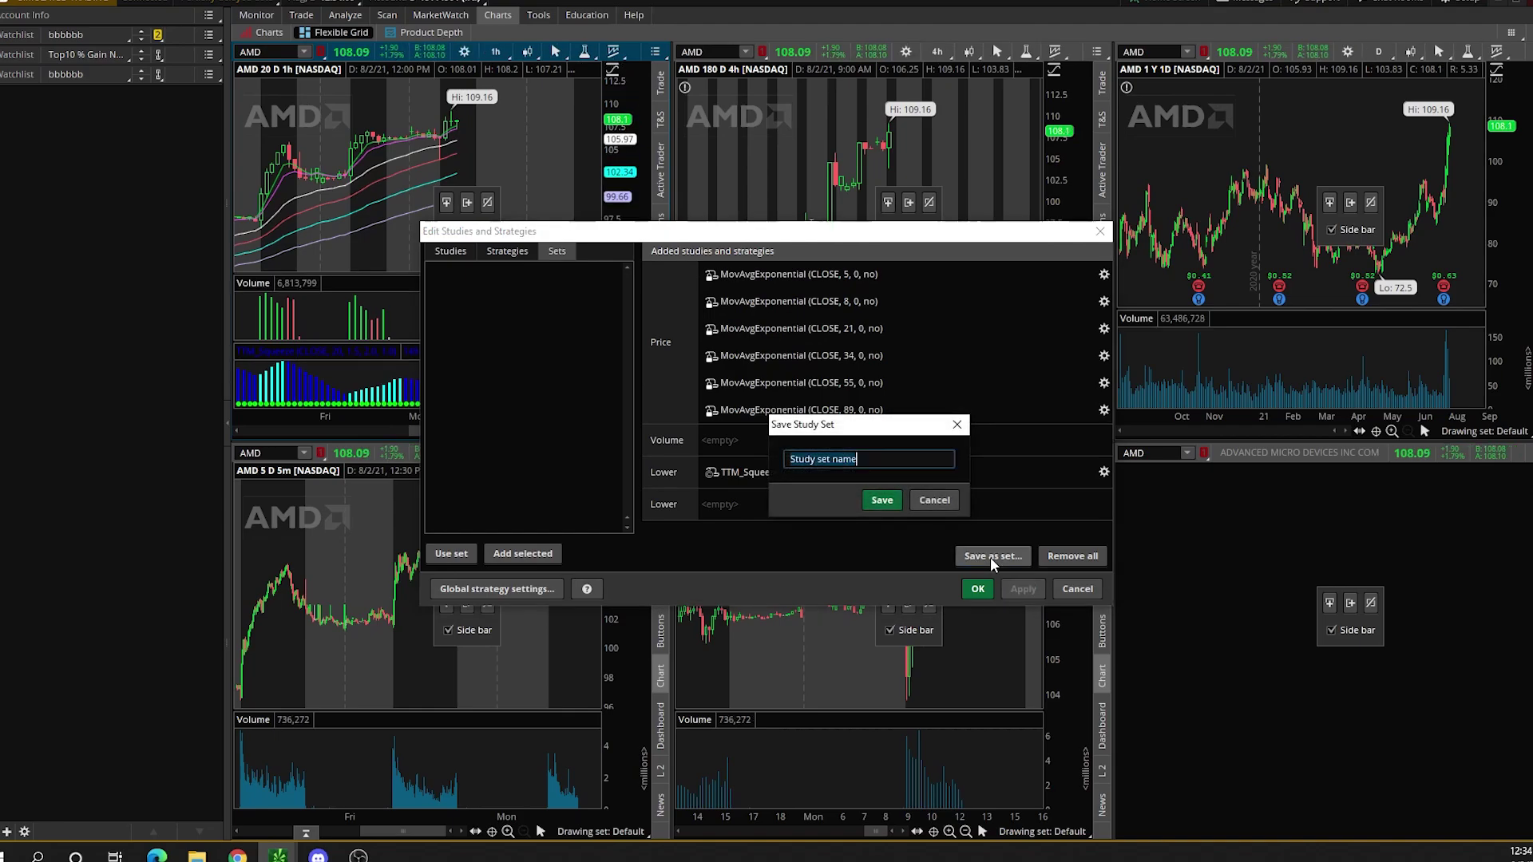
type("day trading")
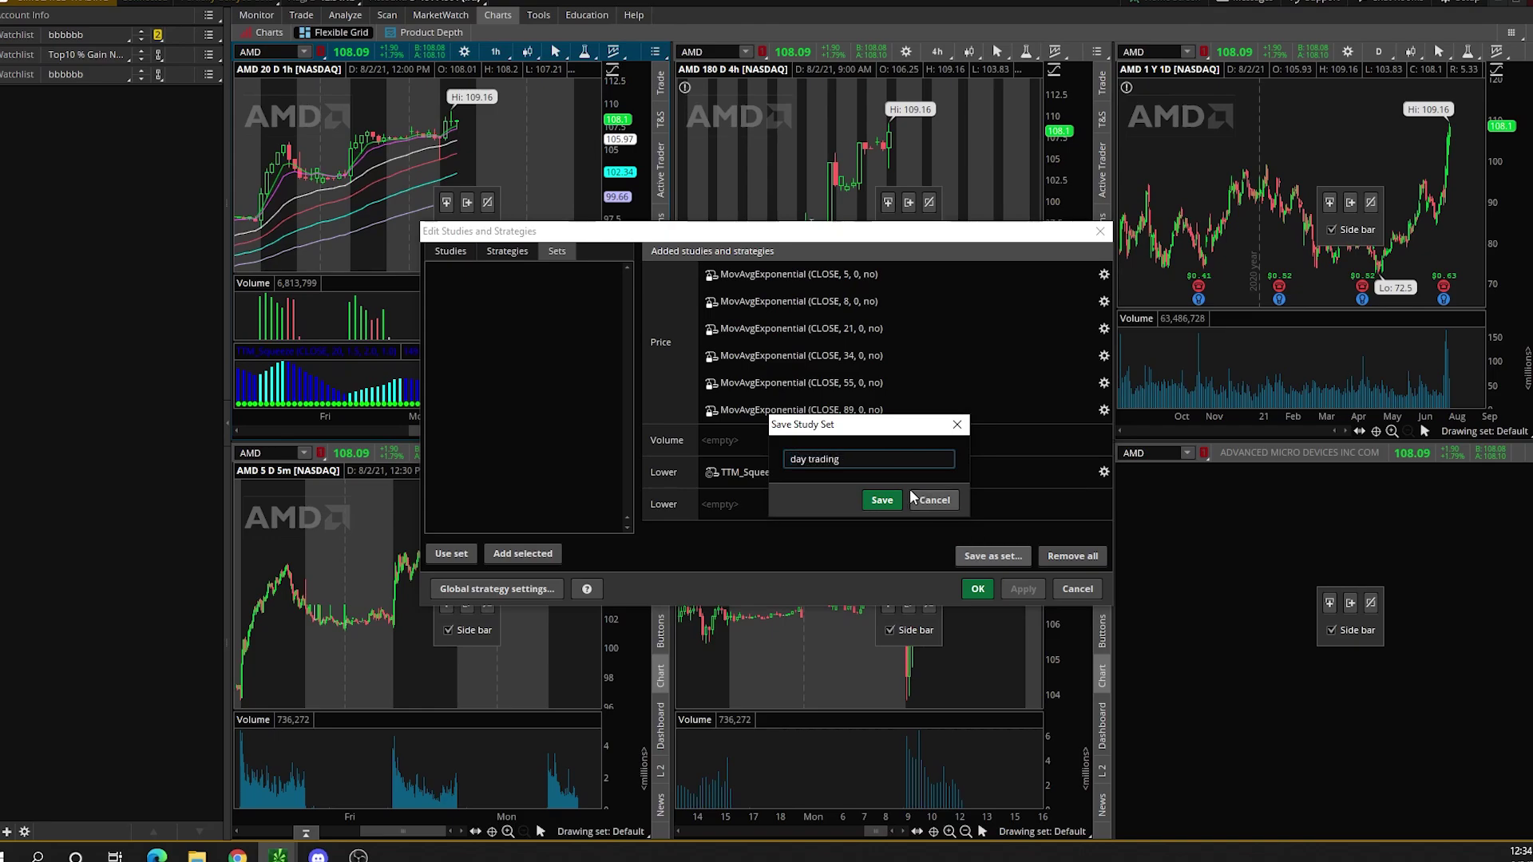
left_click(883, 500)
left_click(976, 590)
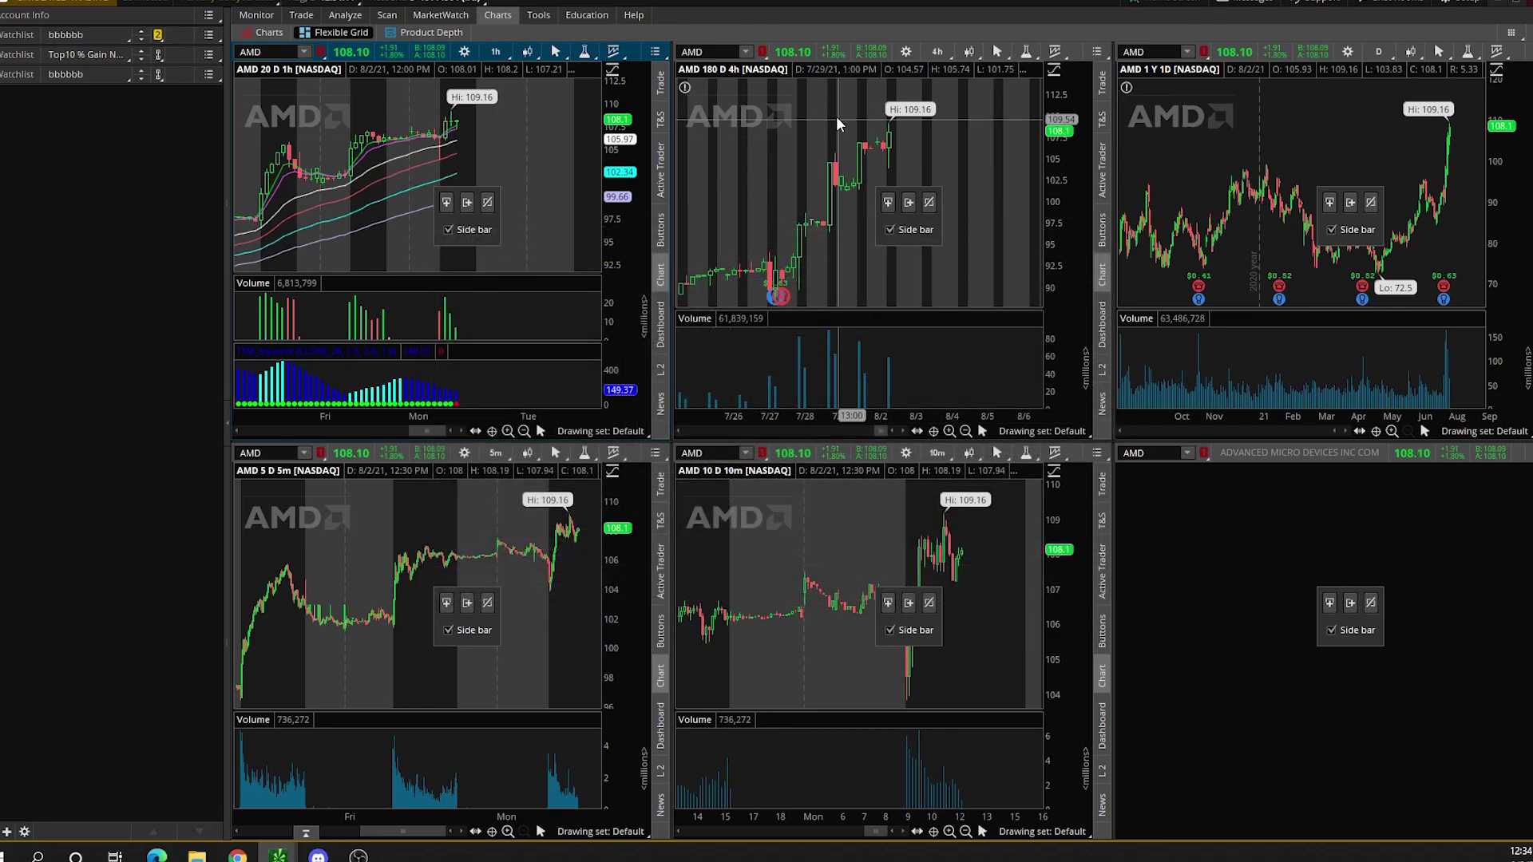
Apply the "day trading" study set to the 180 D 4h AMD chart
left_click(1025, 53)
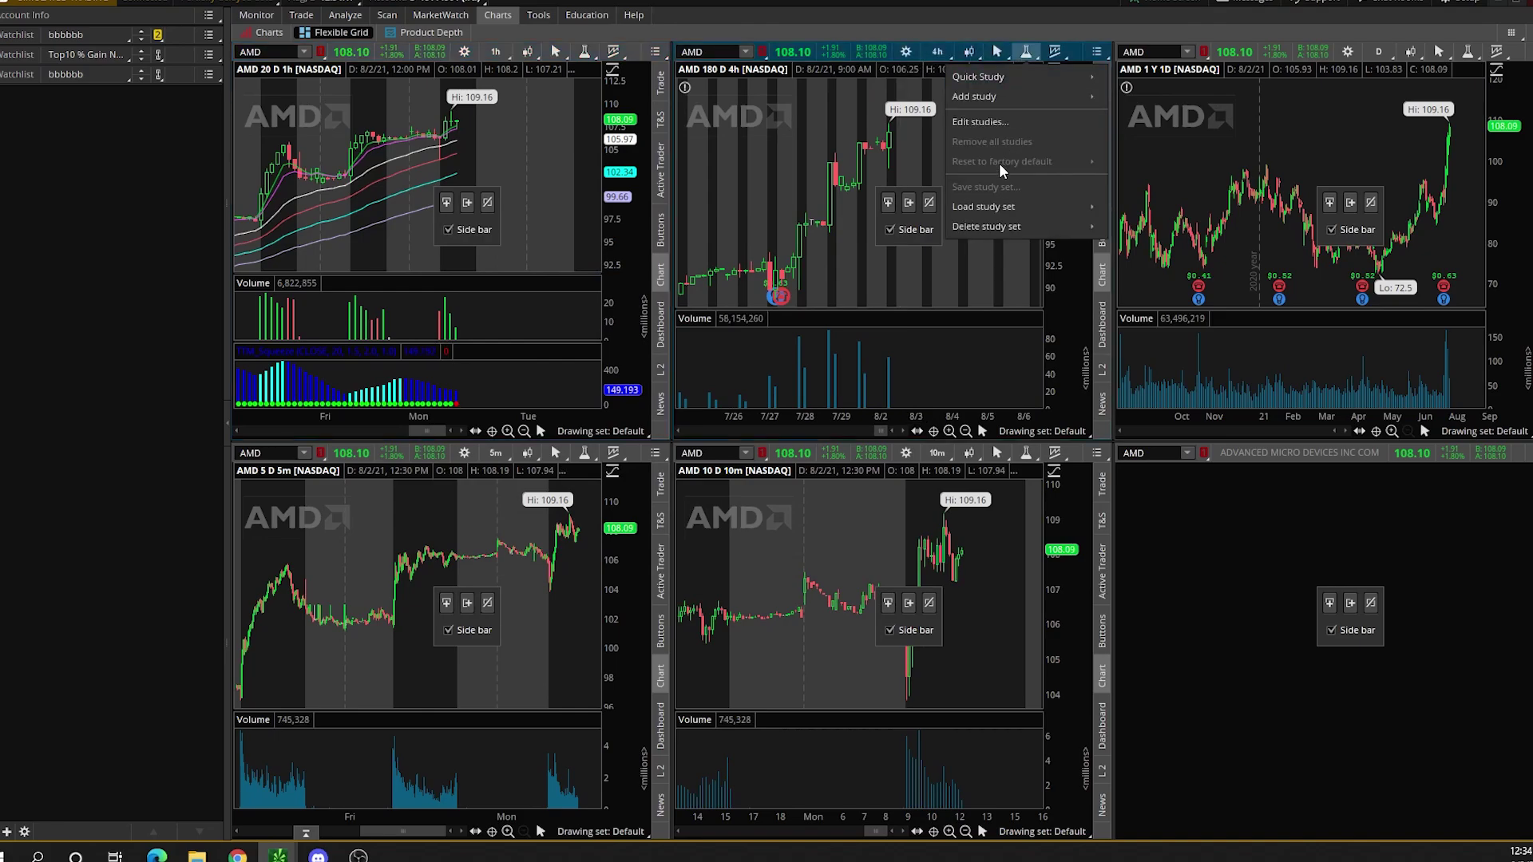
left_click(990, 122)
left_click(558, 252)
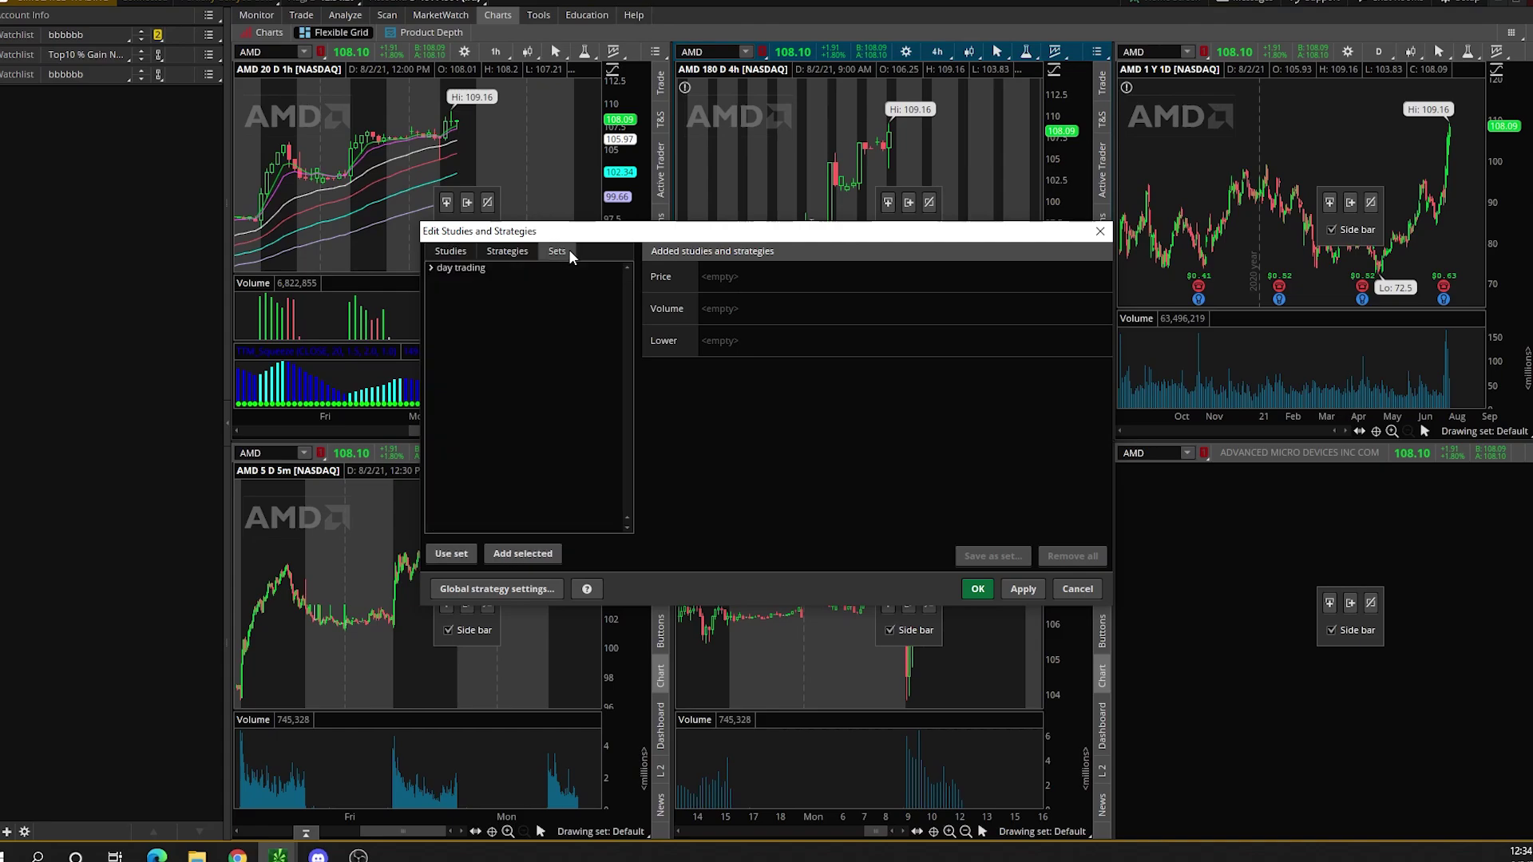
left_click(483, 270)
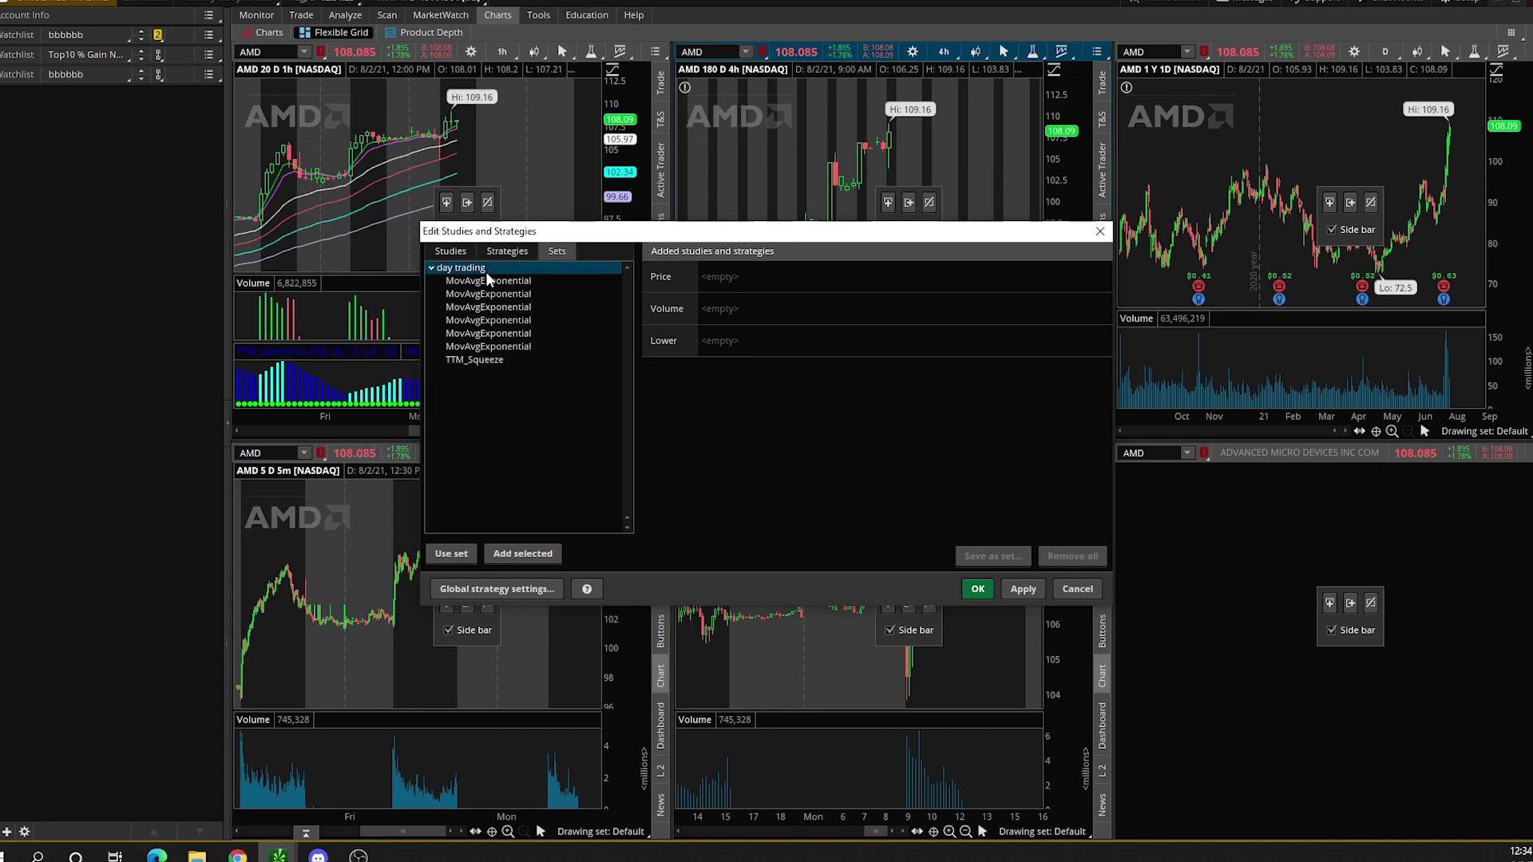
left_click(452, 553)
left_click(1024, 588)
left_click(977, 589)
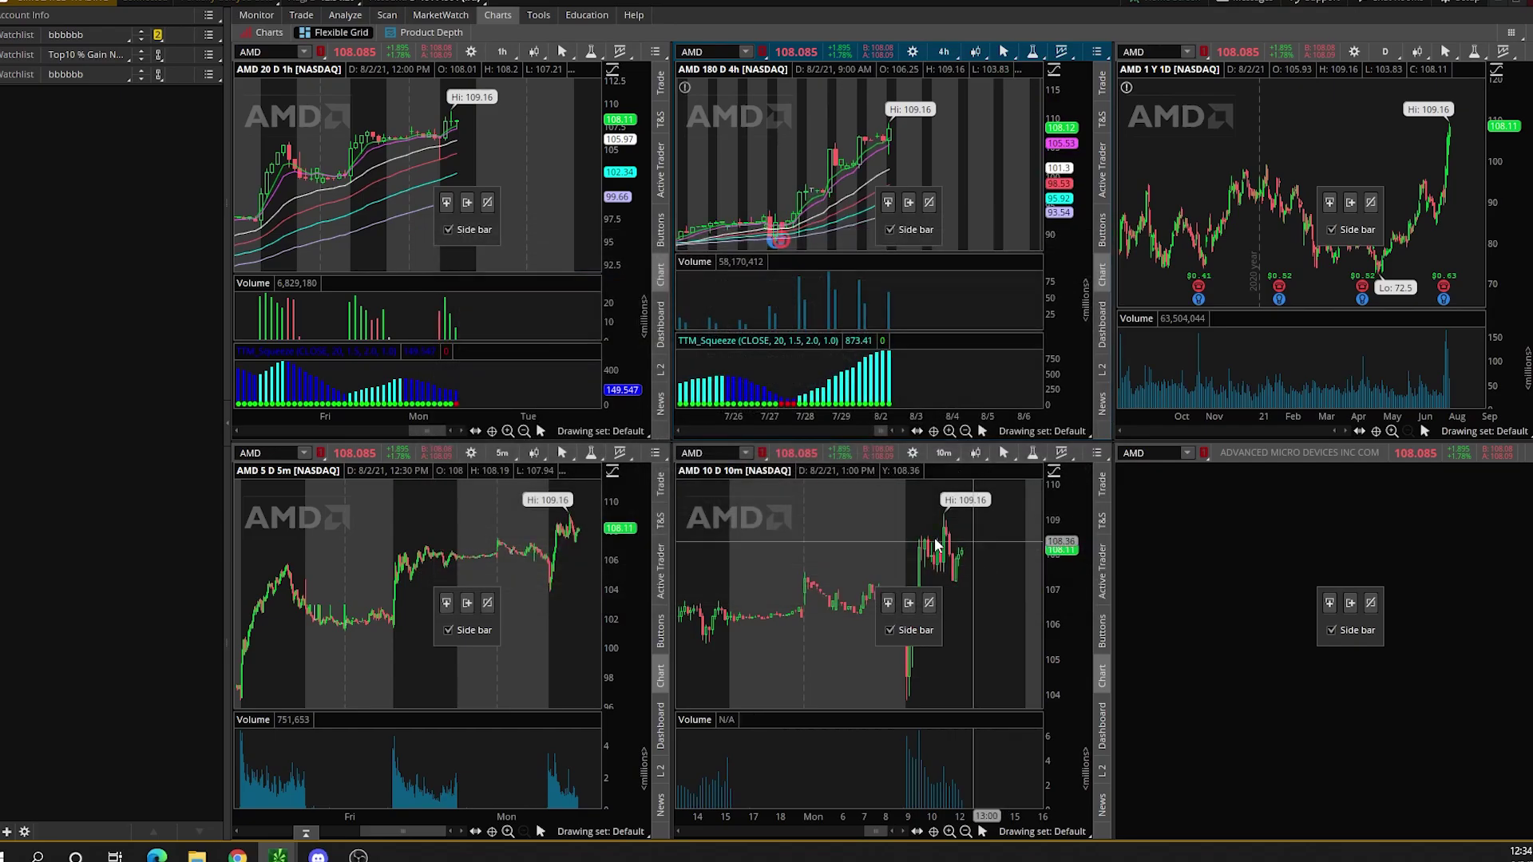
Apply the "day trading" study set to the 5 D 5m AMD chart
left_click(471, 453)
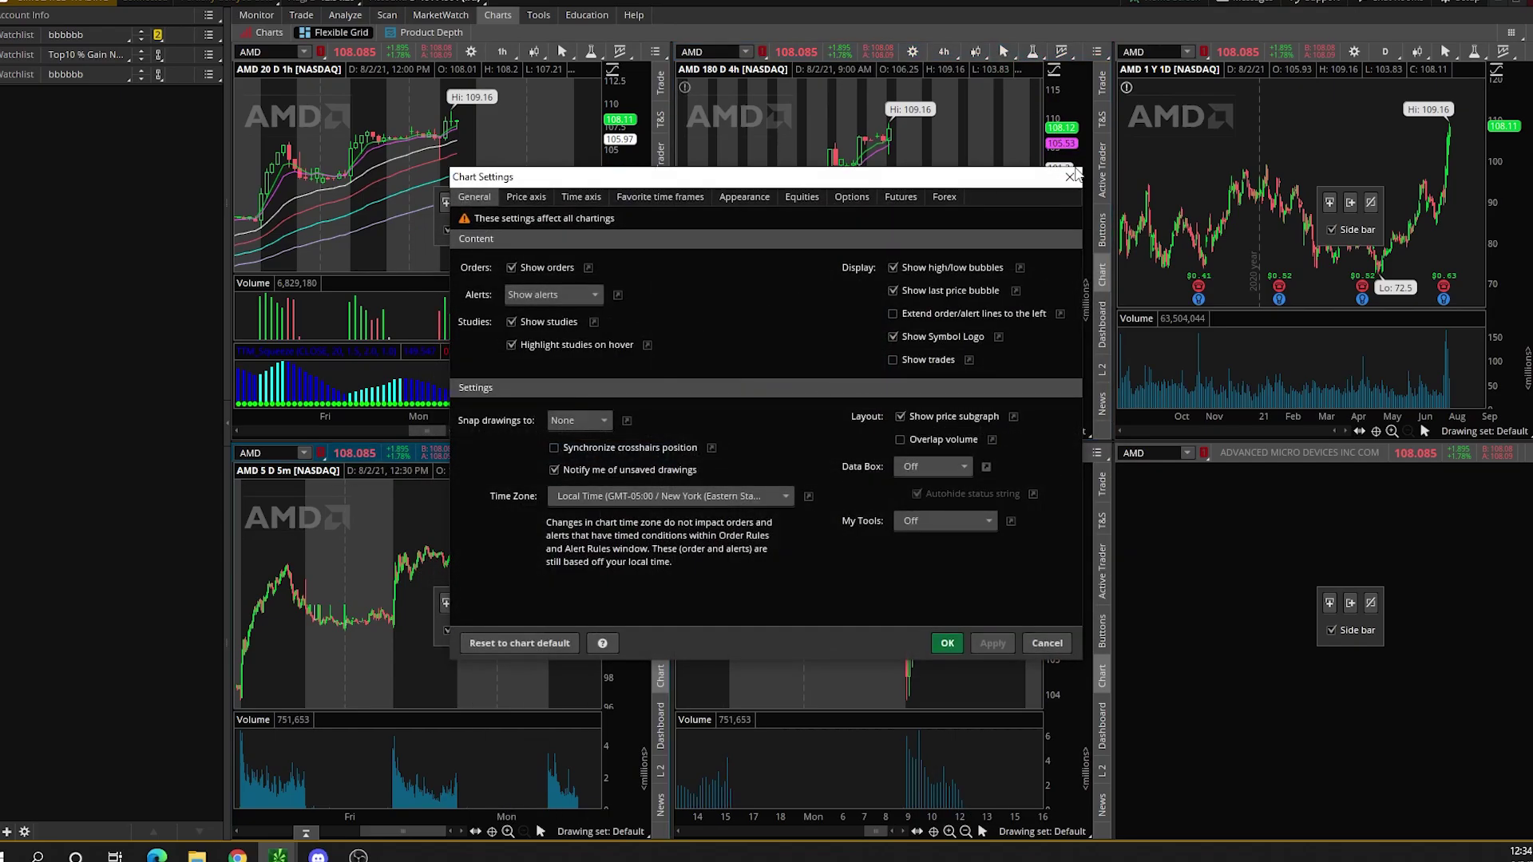
key("Escape")
left_click(591, 453)
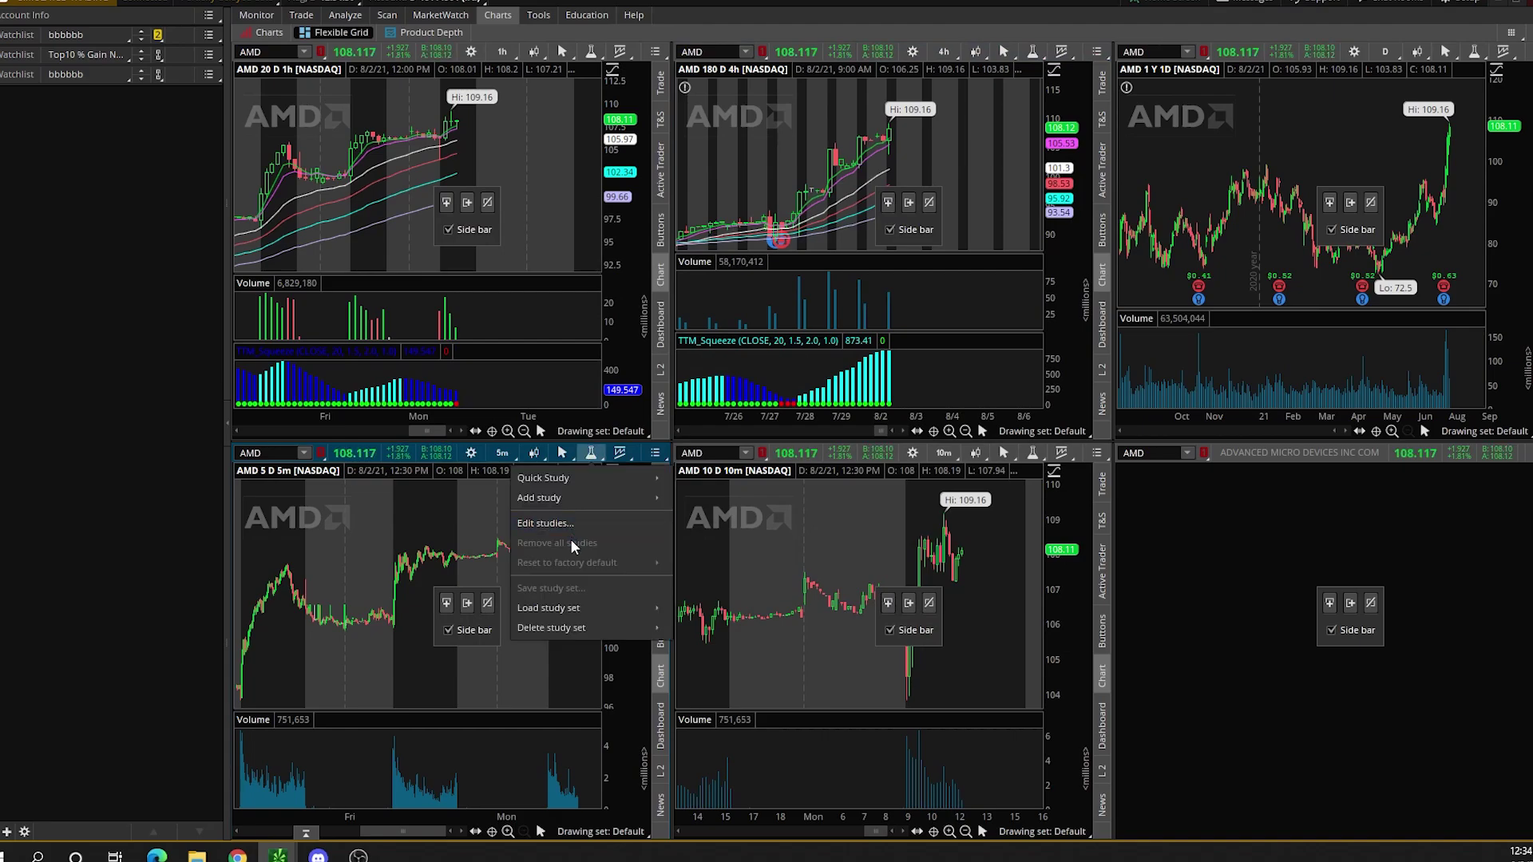
left_click(542, 523)
left_click(557, 251)
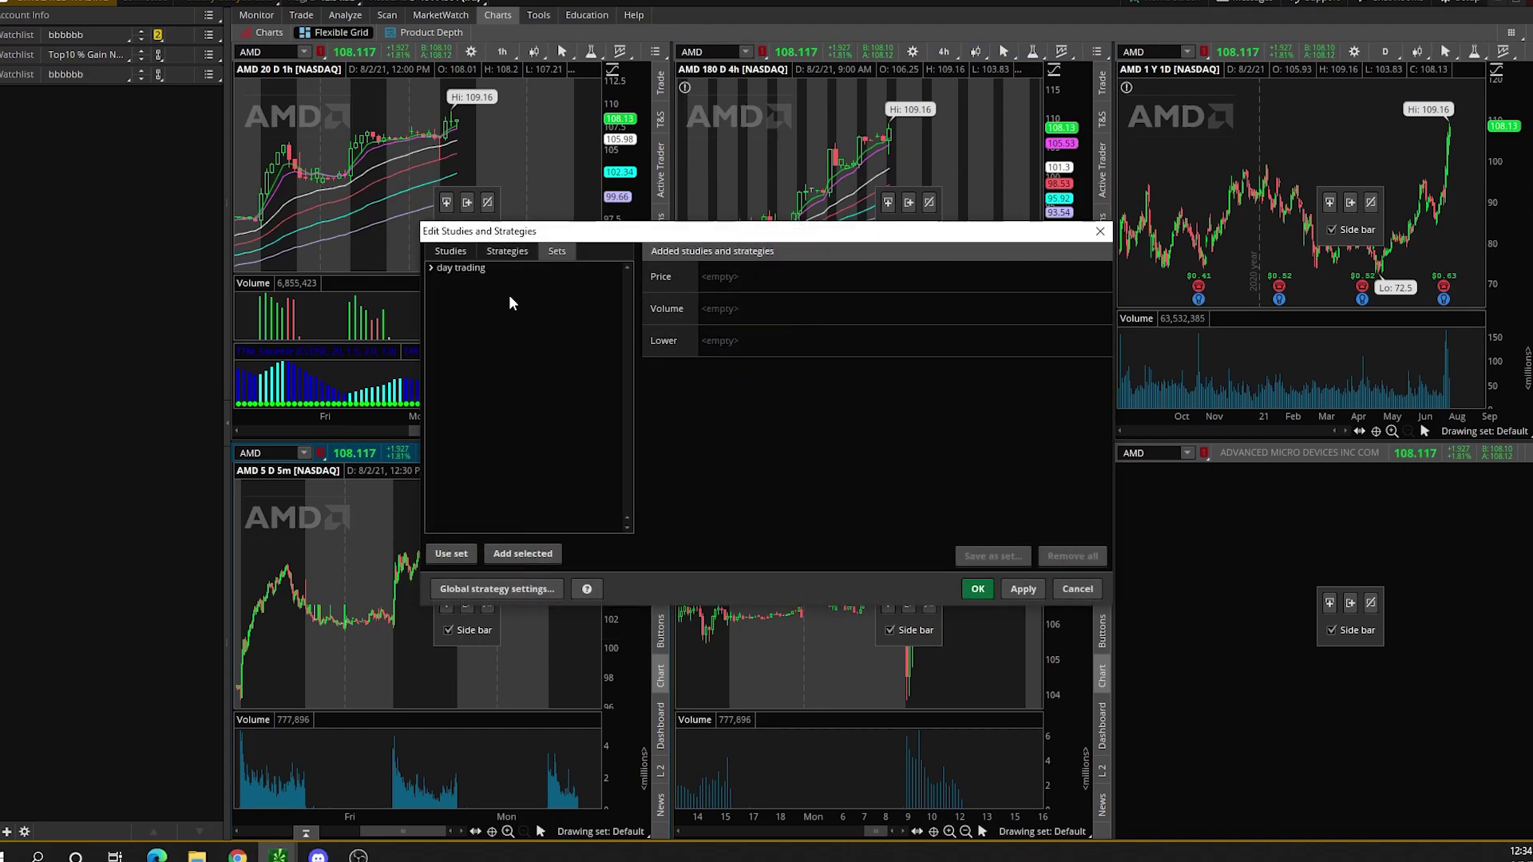
double_click(461, 267)
left_click(451, 553)
left_click(1023, 588)
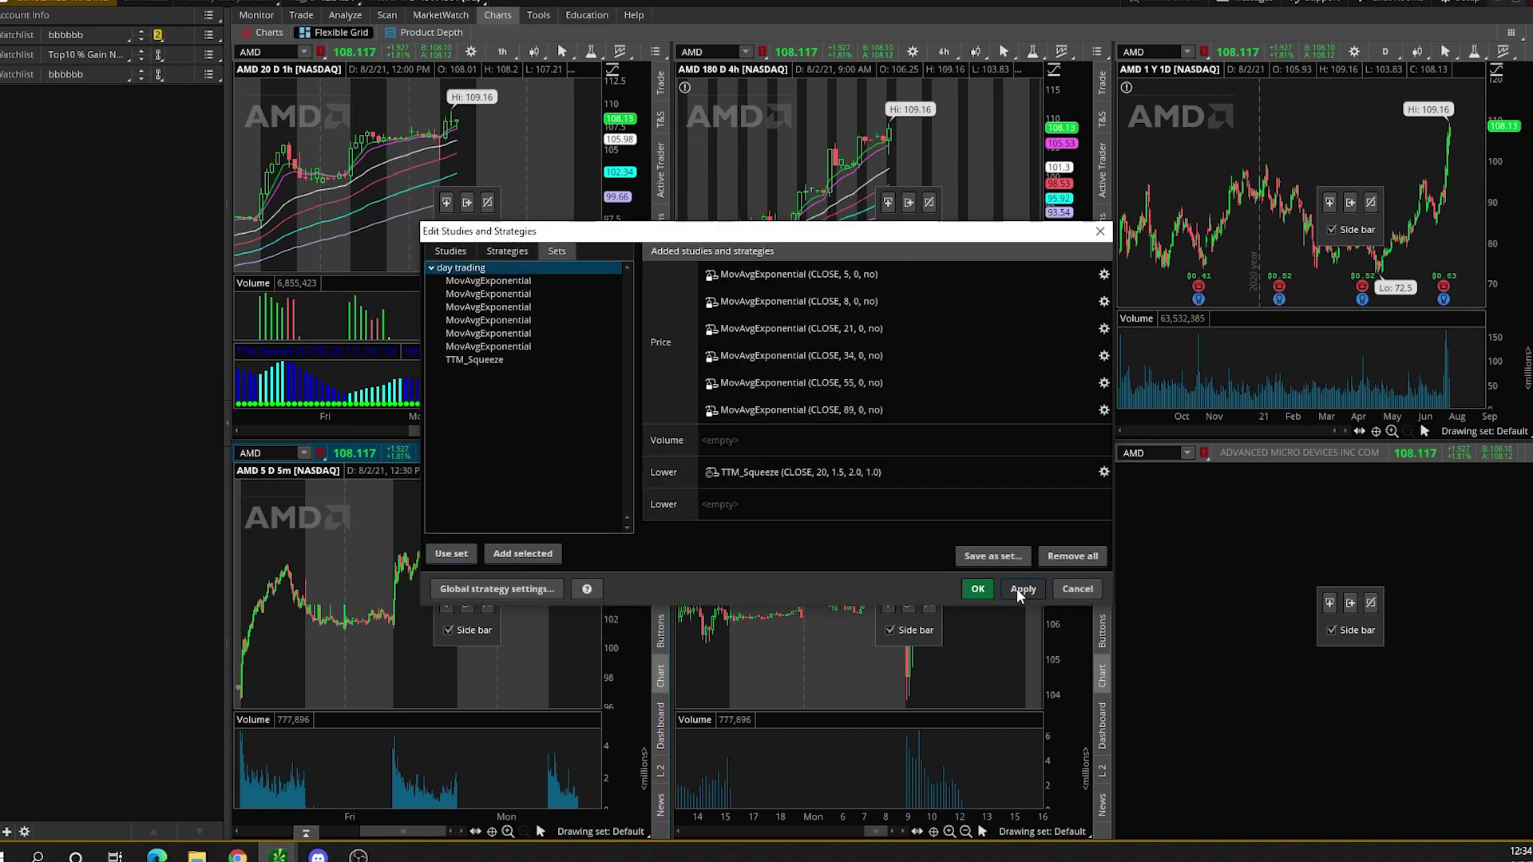
left_click(978, 589)
Zoom the 1 Y 1D AMD chart in on its most recent candles and turn off grid customization
left_click_drag(1242, 176, 1458, 134)
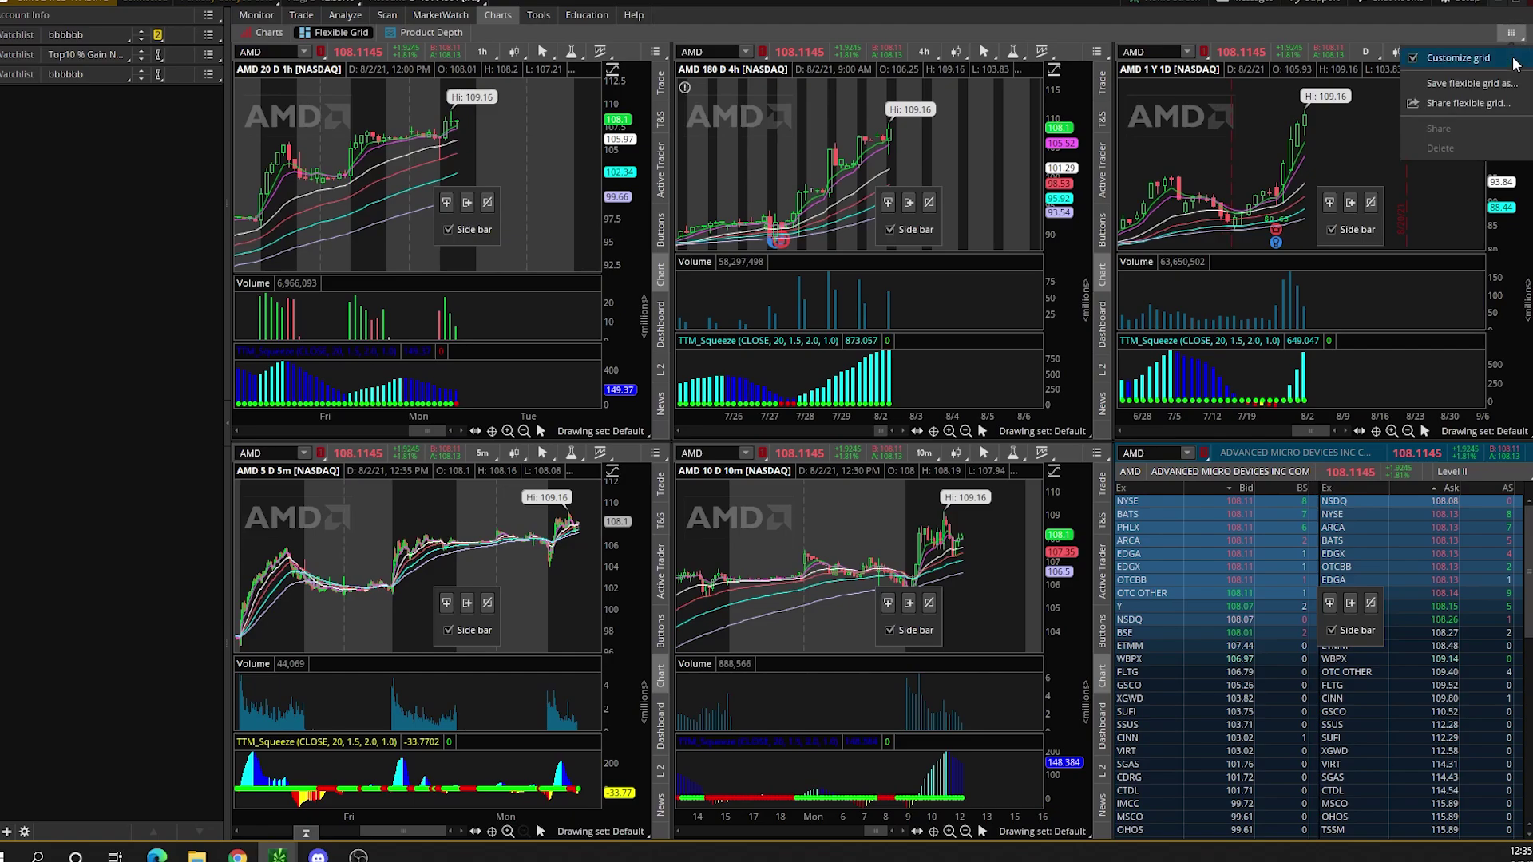
left_click(1513, 59)
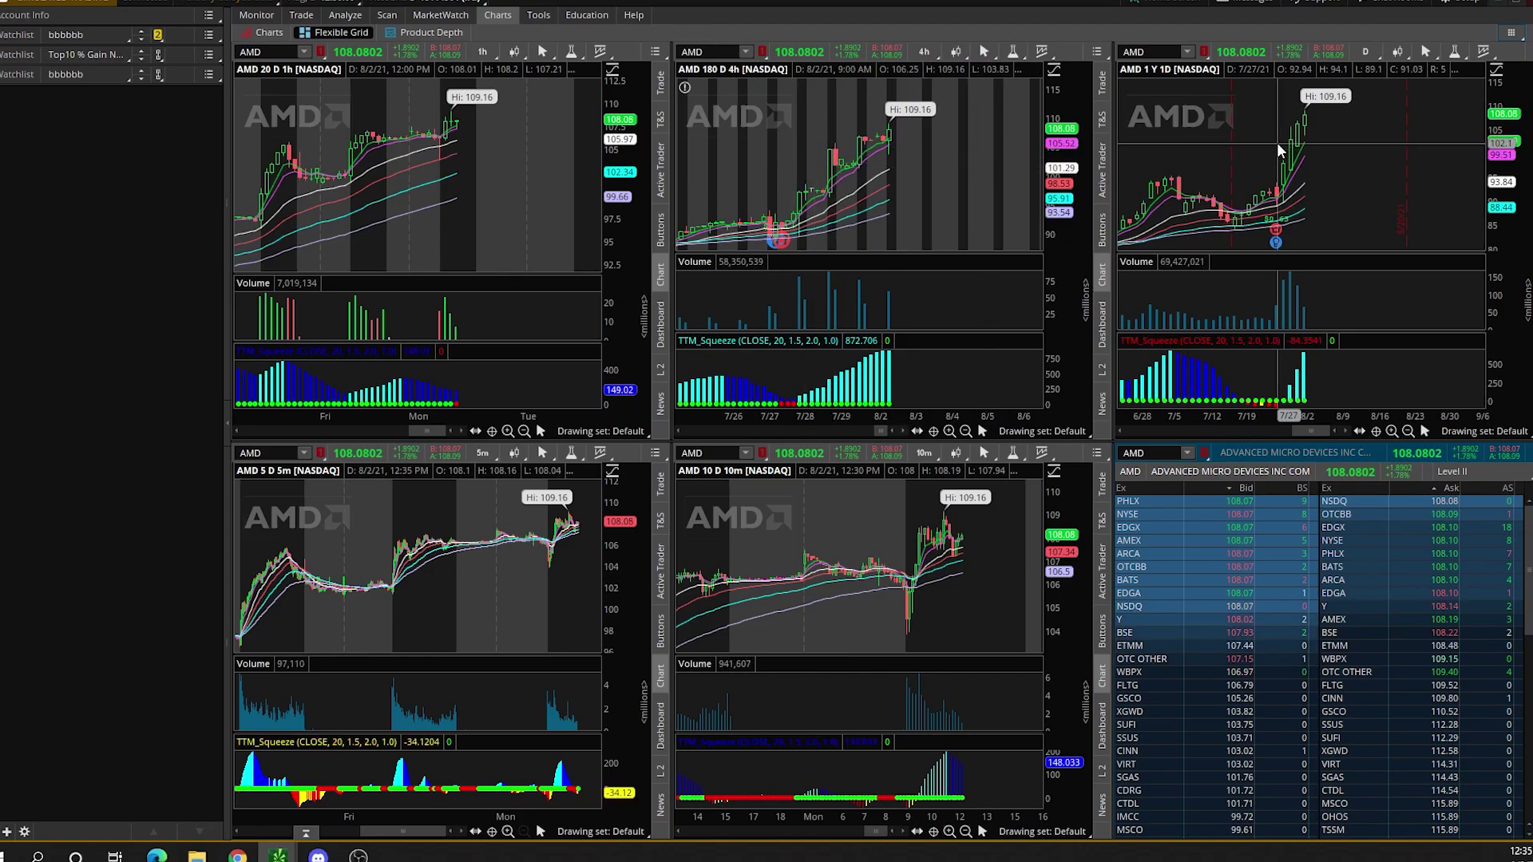
Switch the linked grid's symbol to TSLA from the 180 D 4h chart
left_click(695, 51)
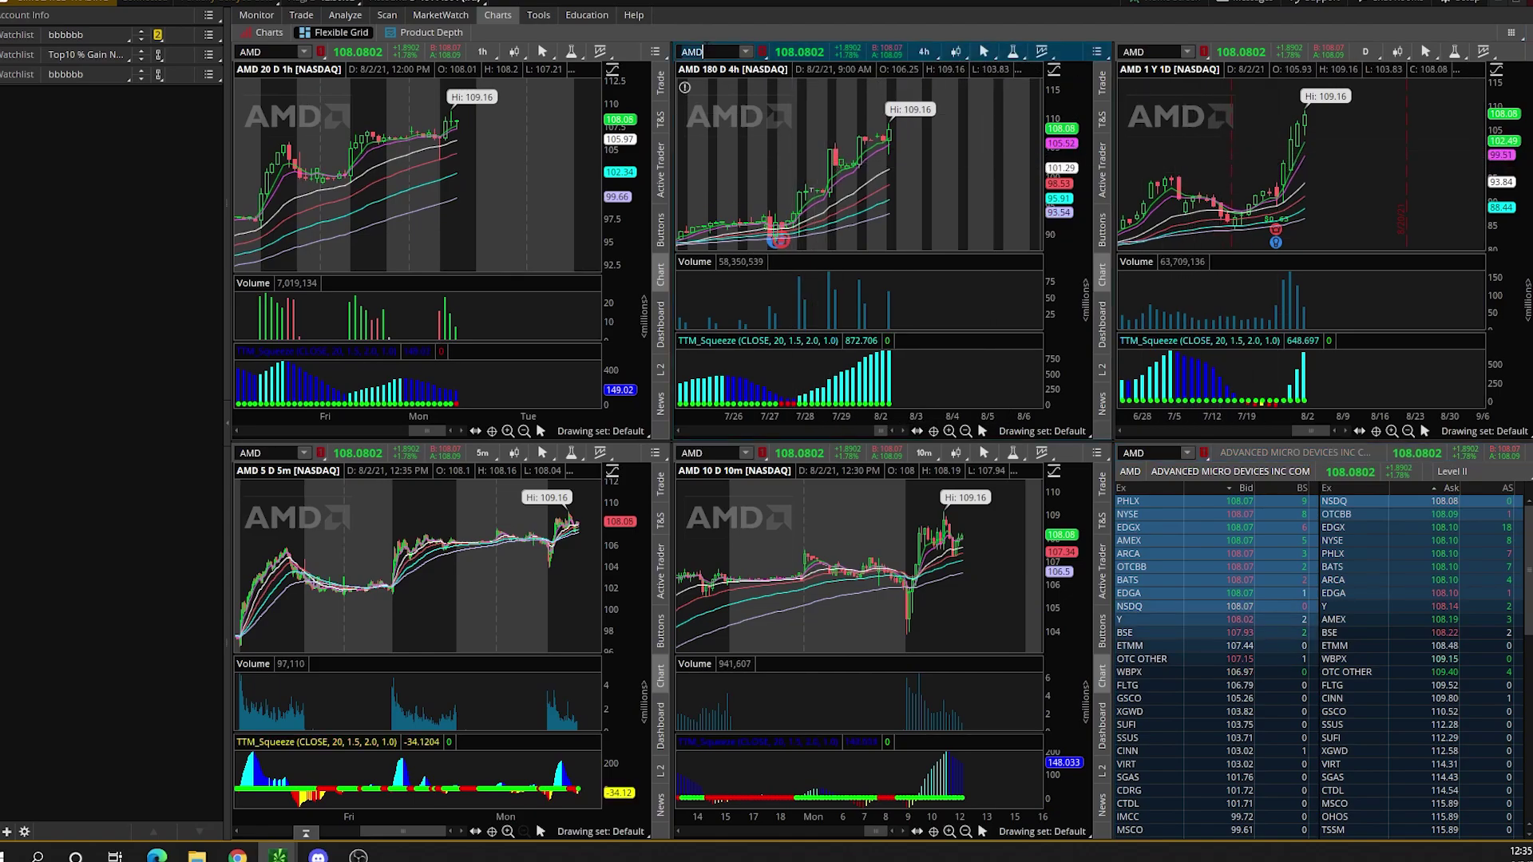
type("TSLA")
key("Return")
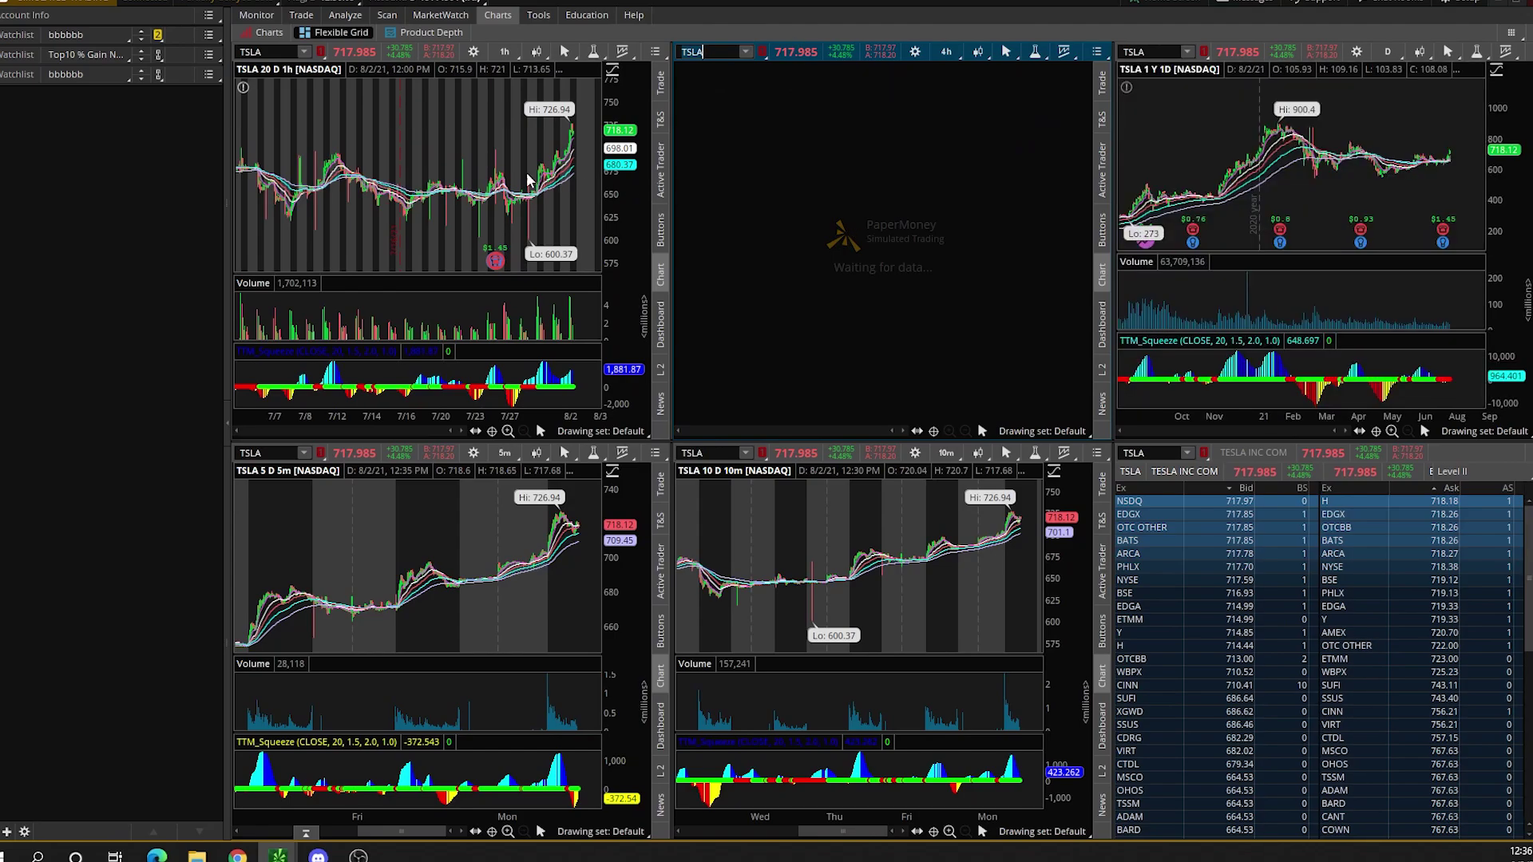
Zoom the 20 D 1h, 180 D 4h and 1 Y 1D TSLA charts in on their most recent candles
left_click_drag(423, 170, 559, 166)
left_click_drag(994, 202, 1030, 201)
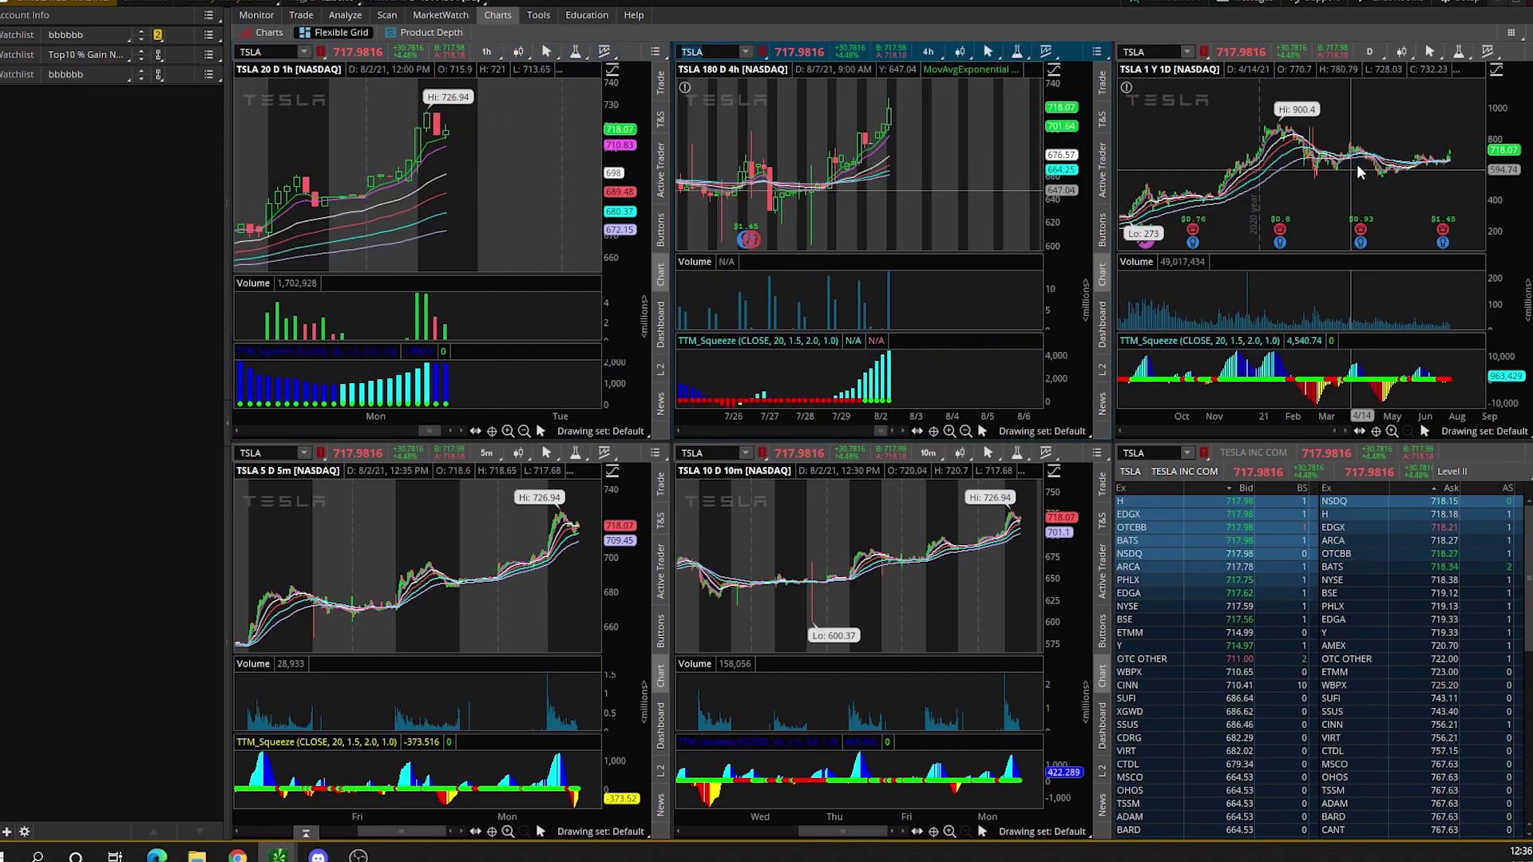
left_click_drag(1317, 111, 1377, 112)
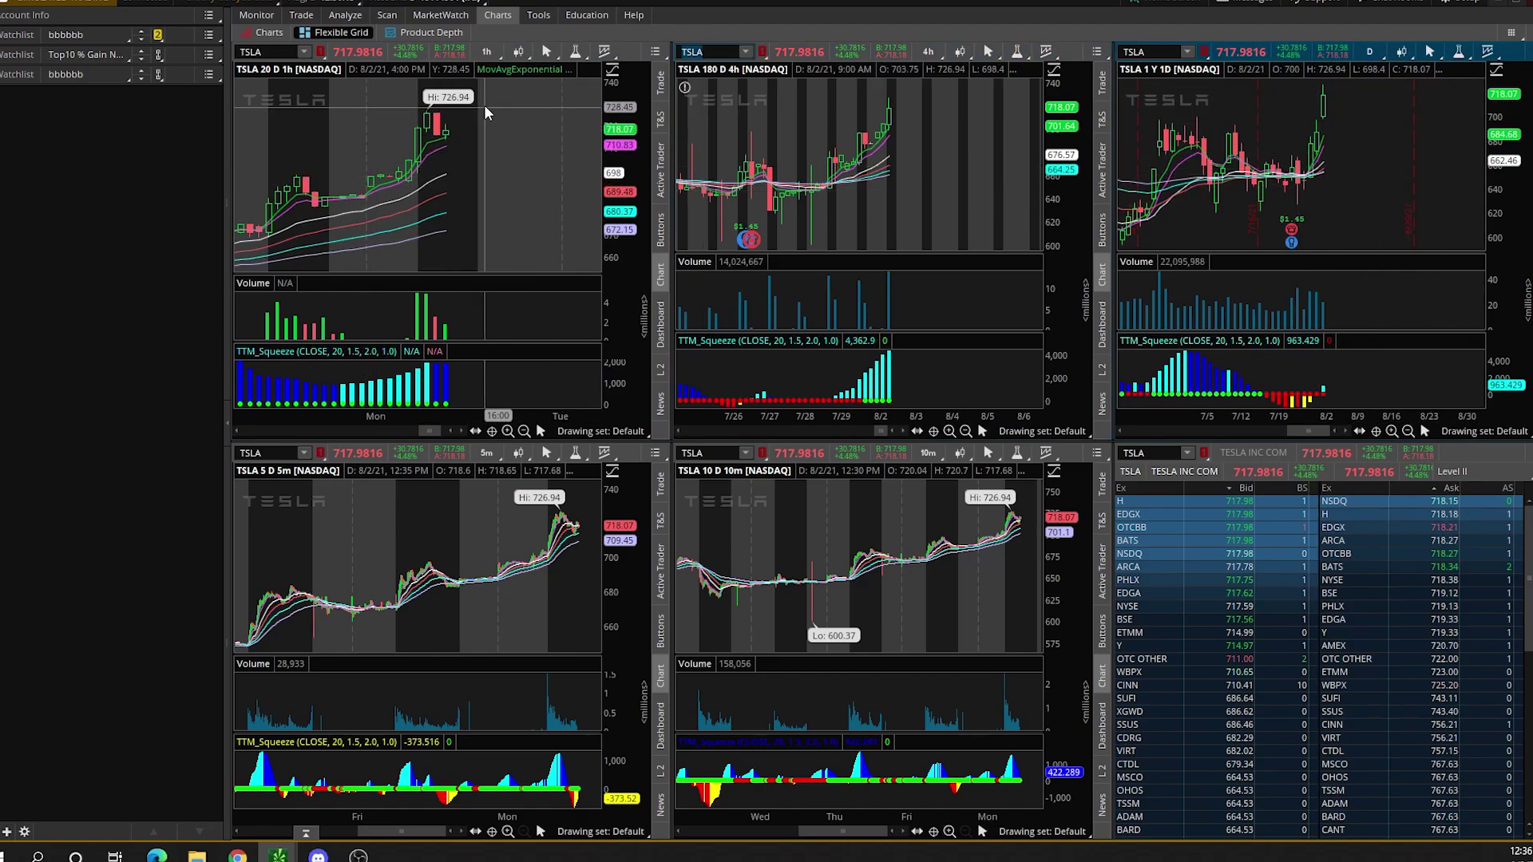
Detach the linked TSLA flexible grid into its own window
left_click(706, 52)
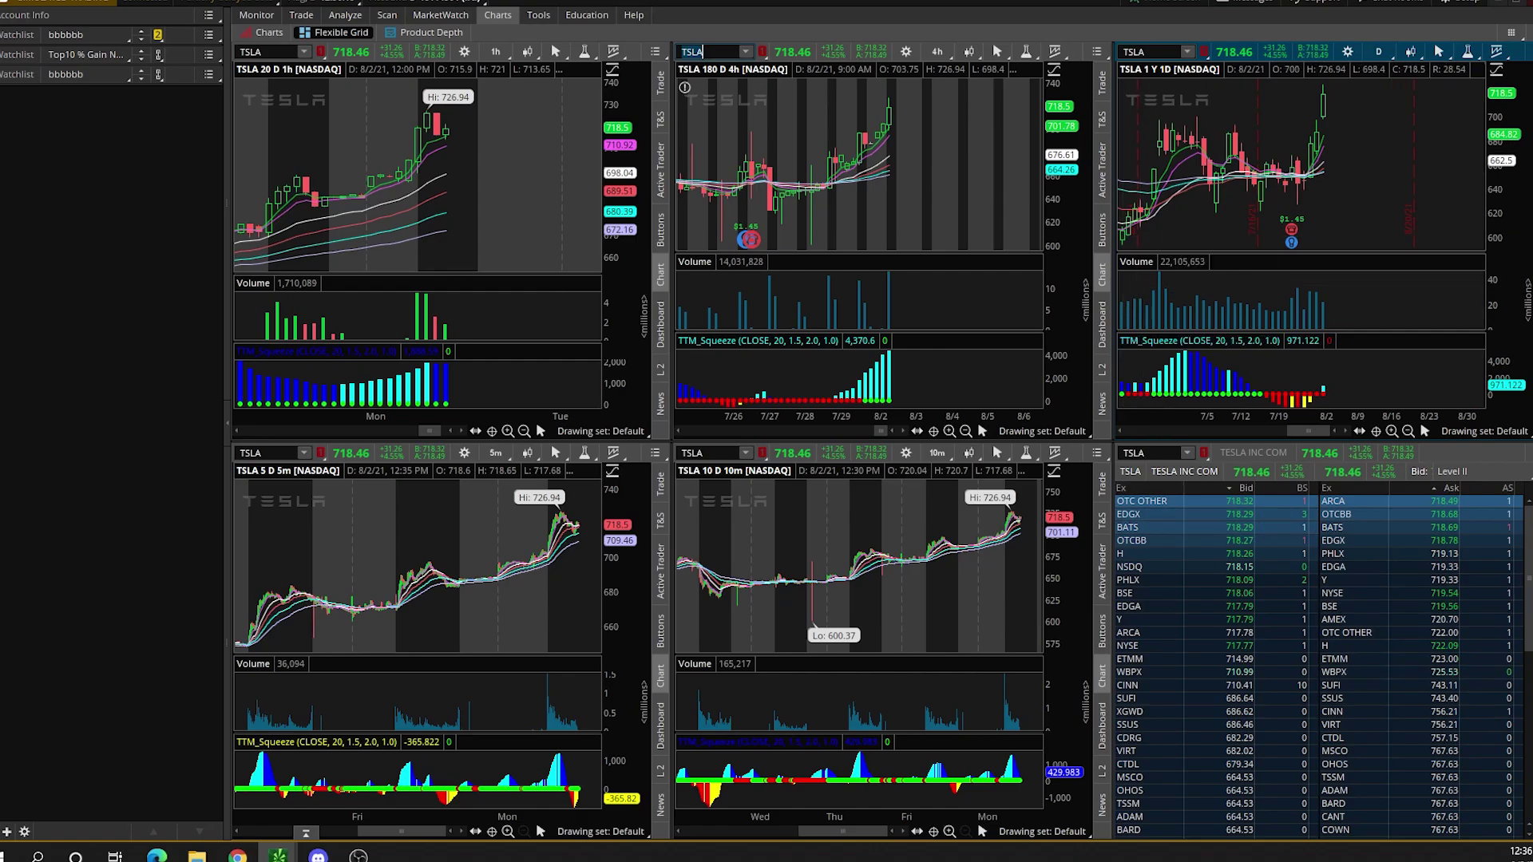
left_click(1510, 33)
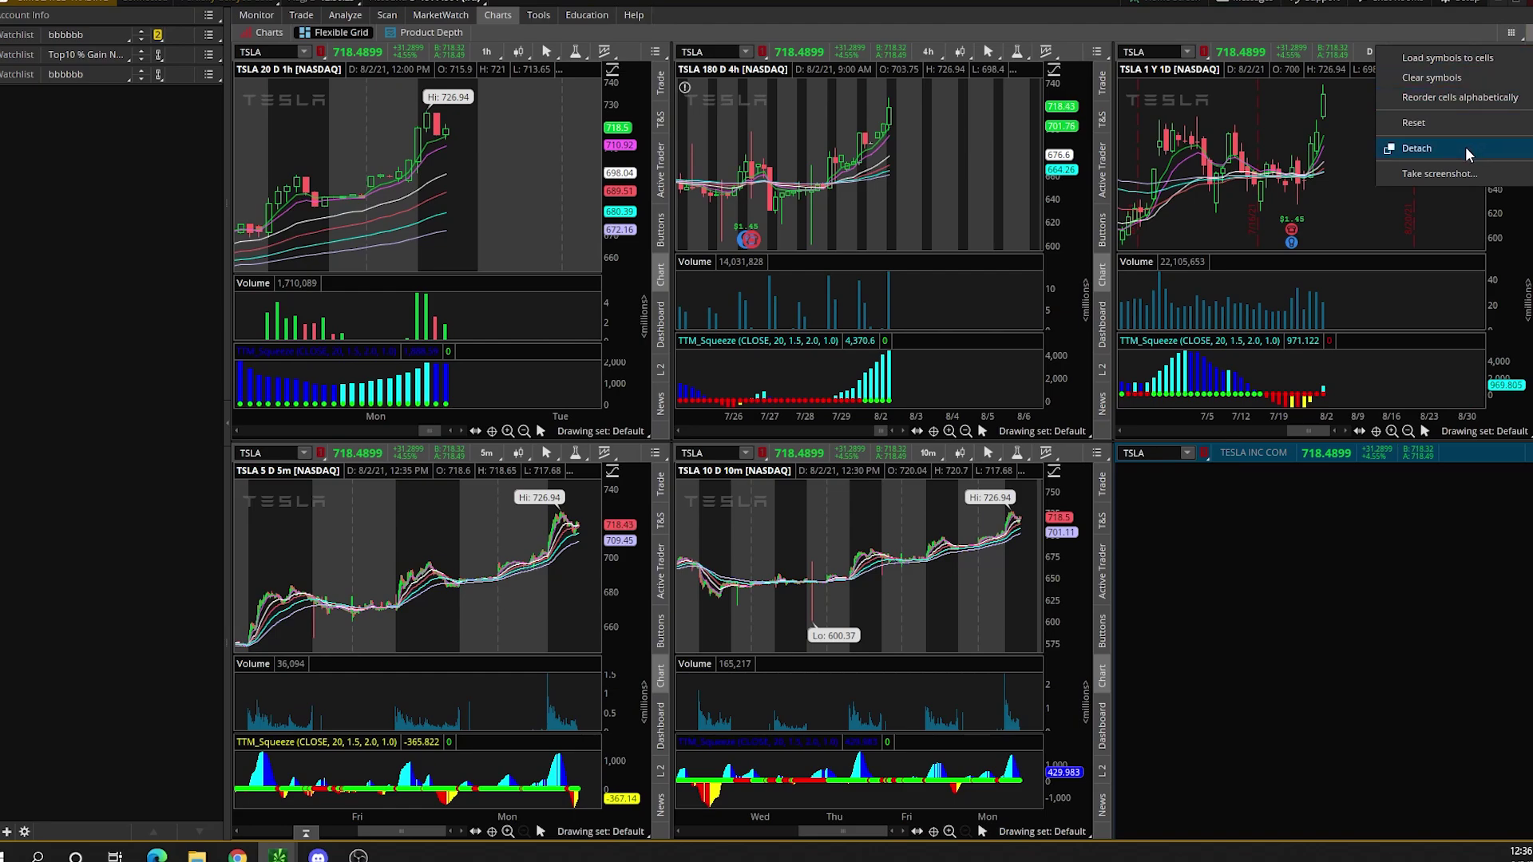
left_click(1372, 181)
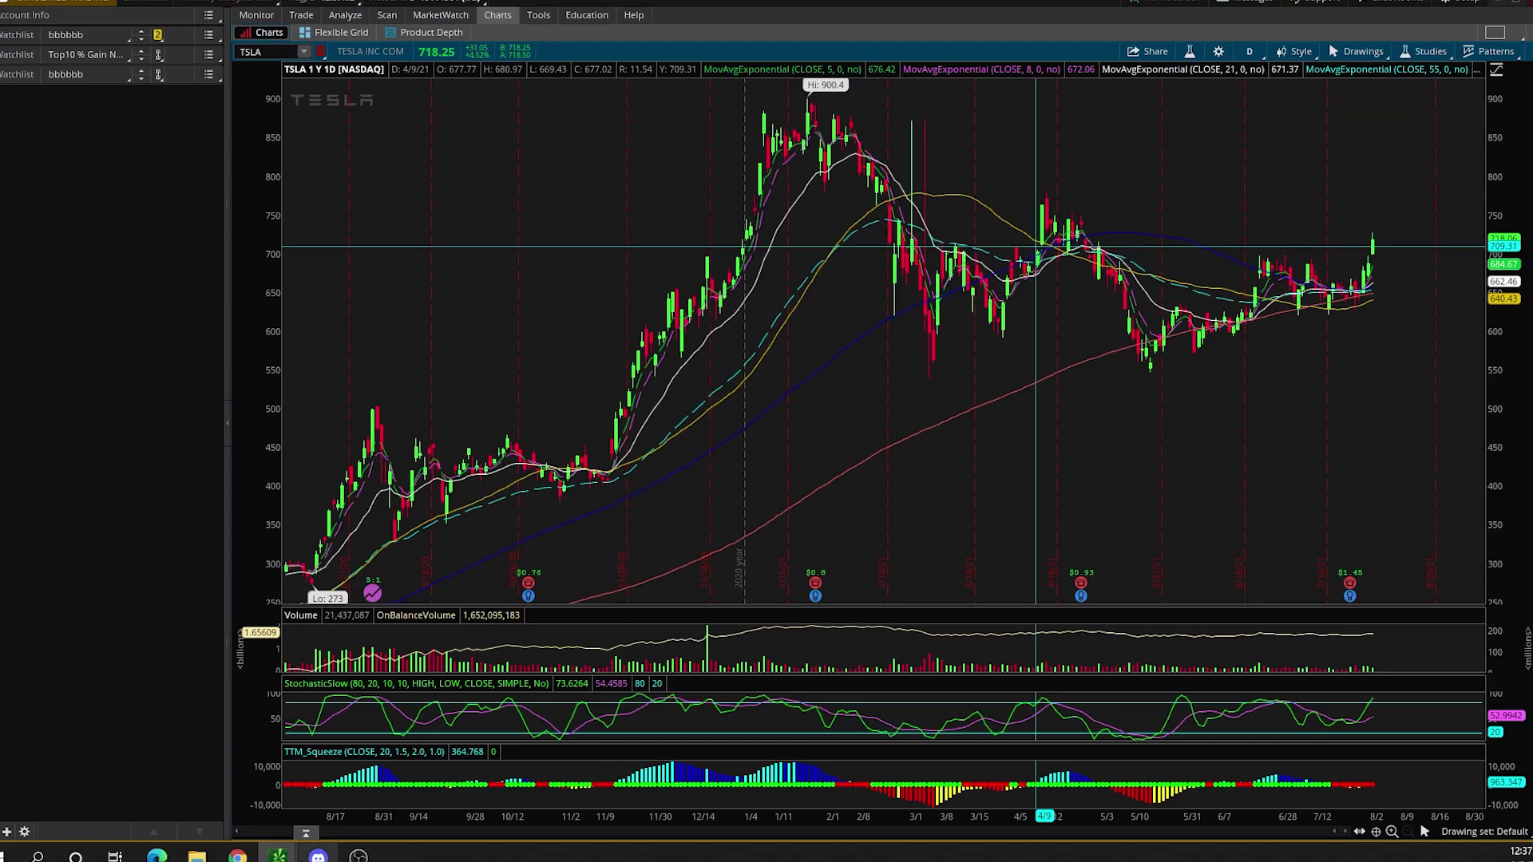
Draw a descending trendline from the 900.4 high on the detached 1 Y 1D TSLA chart, and bring up the detached TSLA grid
mouse_move(279, 856)
left_click(1144, 810)
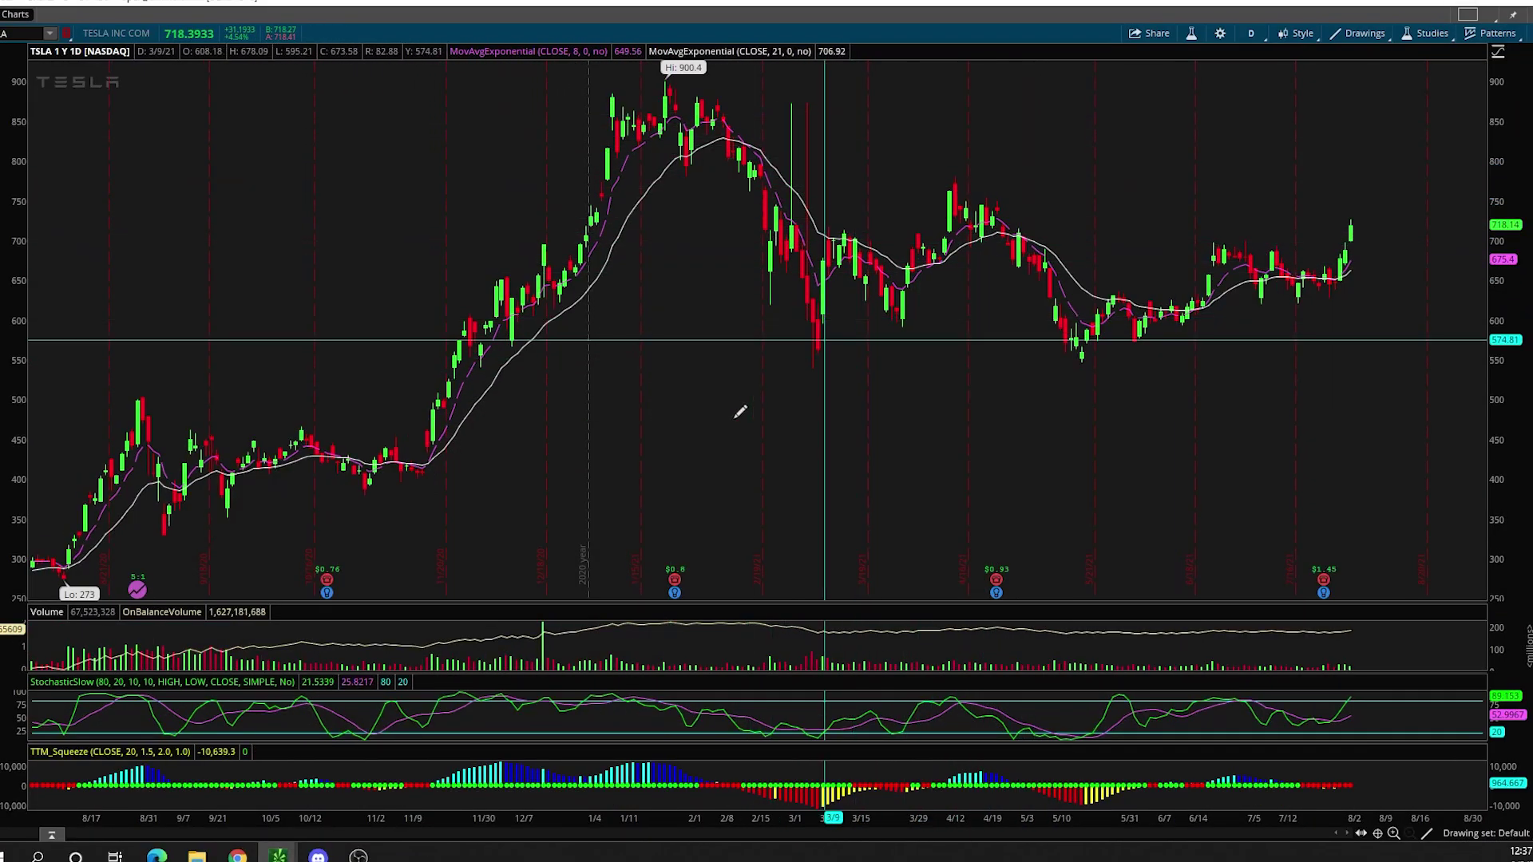
left_click_drag(663, 76, 1315, 302)
key("alt+Tab")
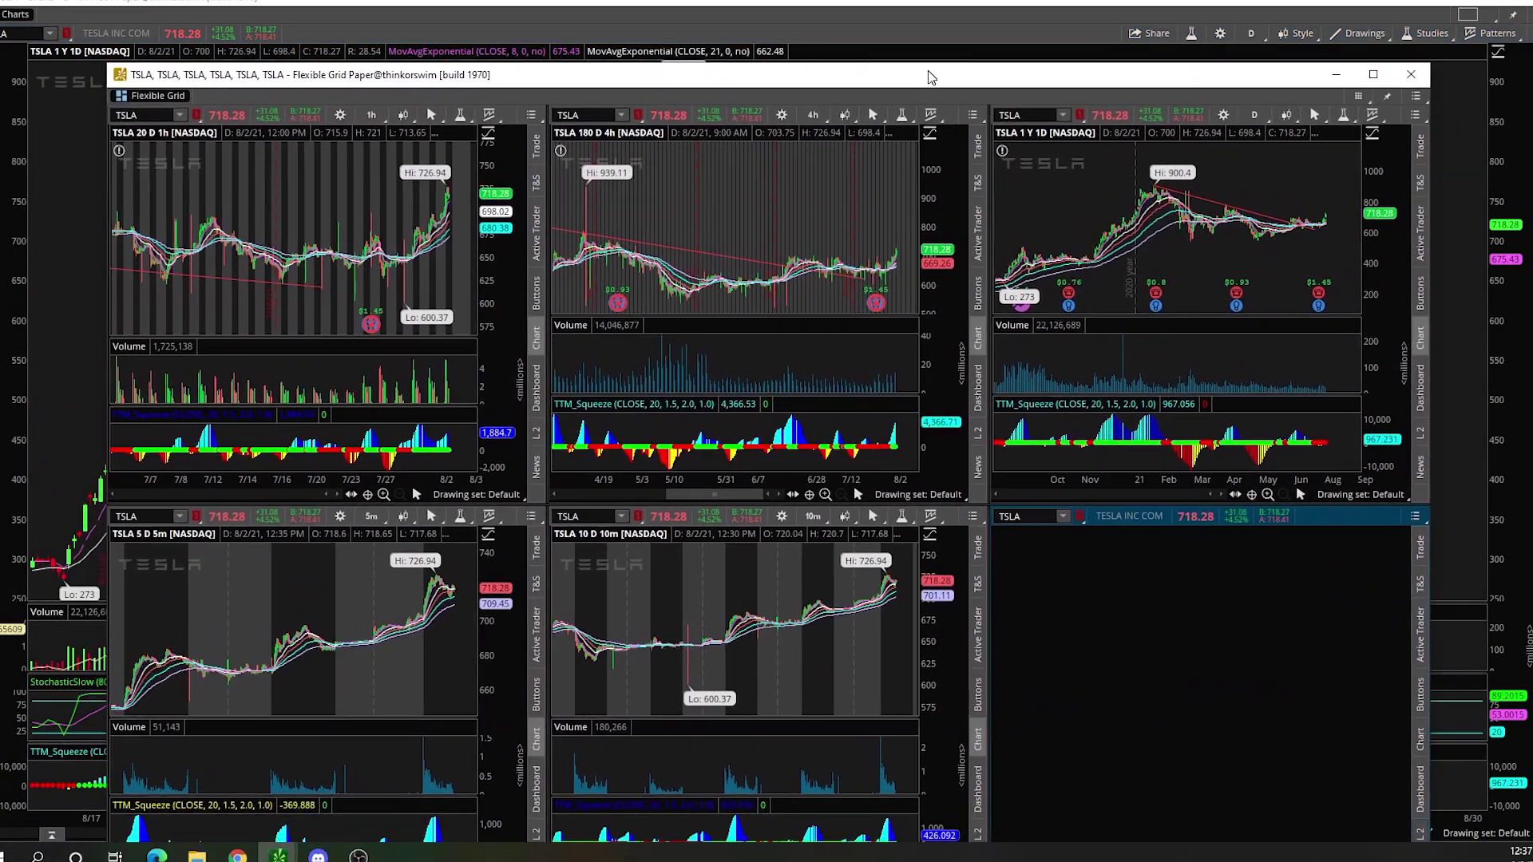
Go to the main window's flexible grid and view the existing eight-chart grid of NVDA, MRNA, AMD and other symbols as reference
key("alt+Tab")
left_click(327, 30)
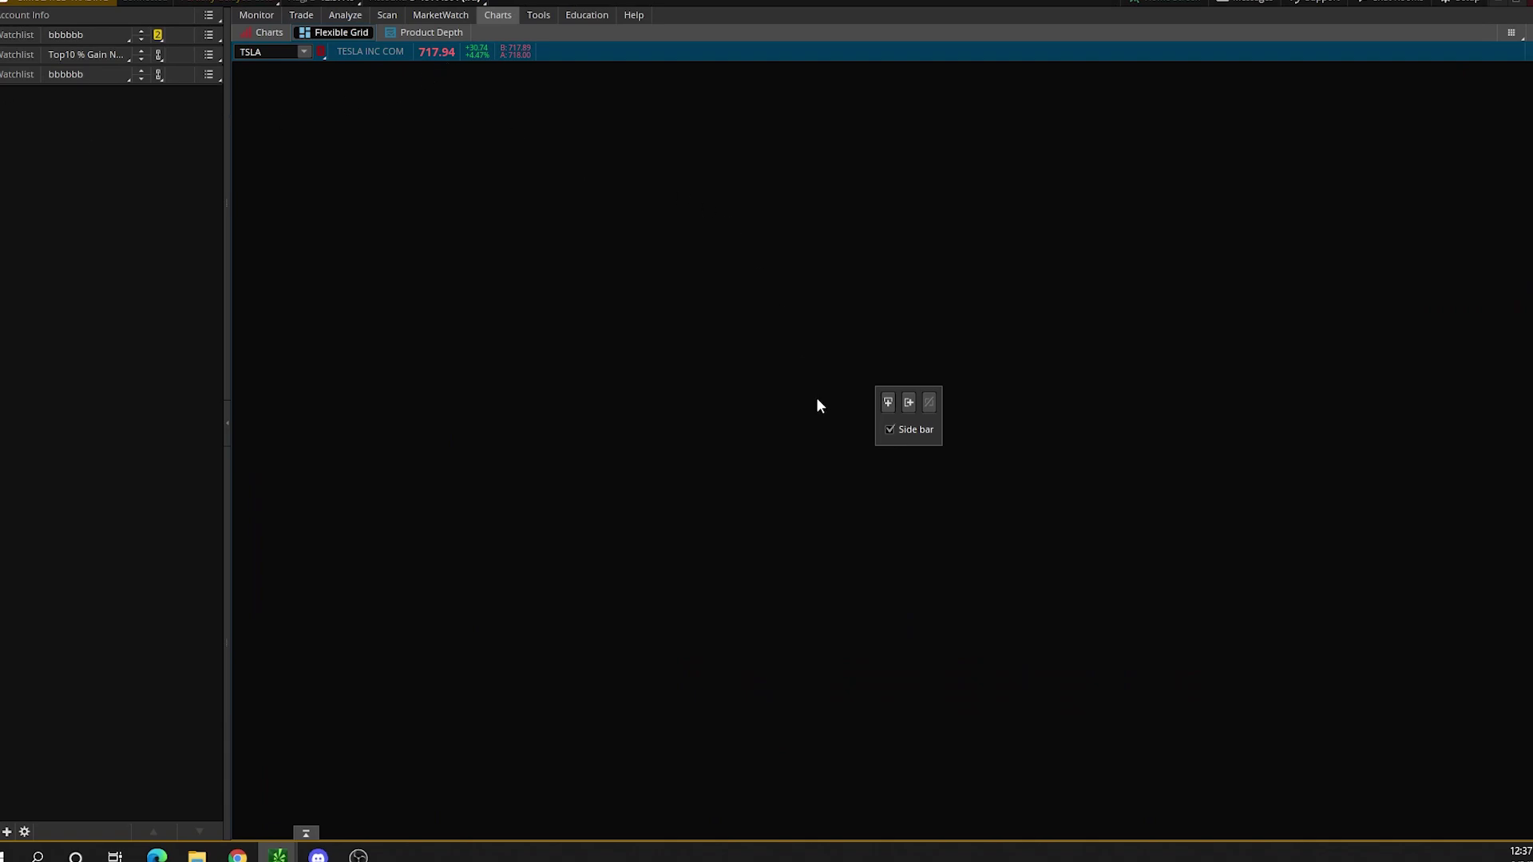
mouse_move(279, 855)
left_click(391, 808)
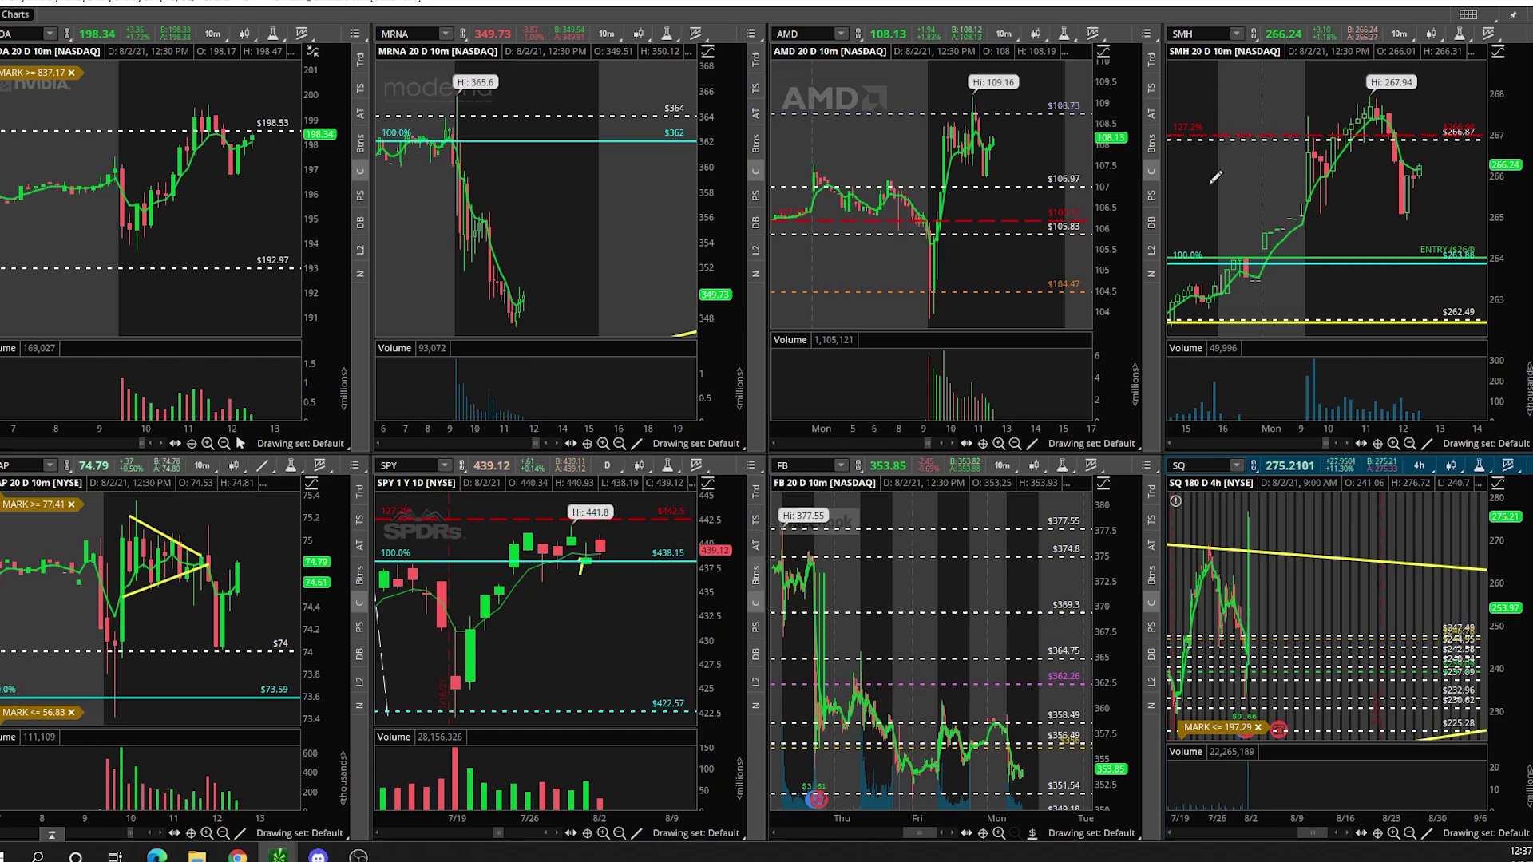
left_click(1455, 5)
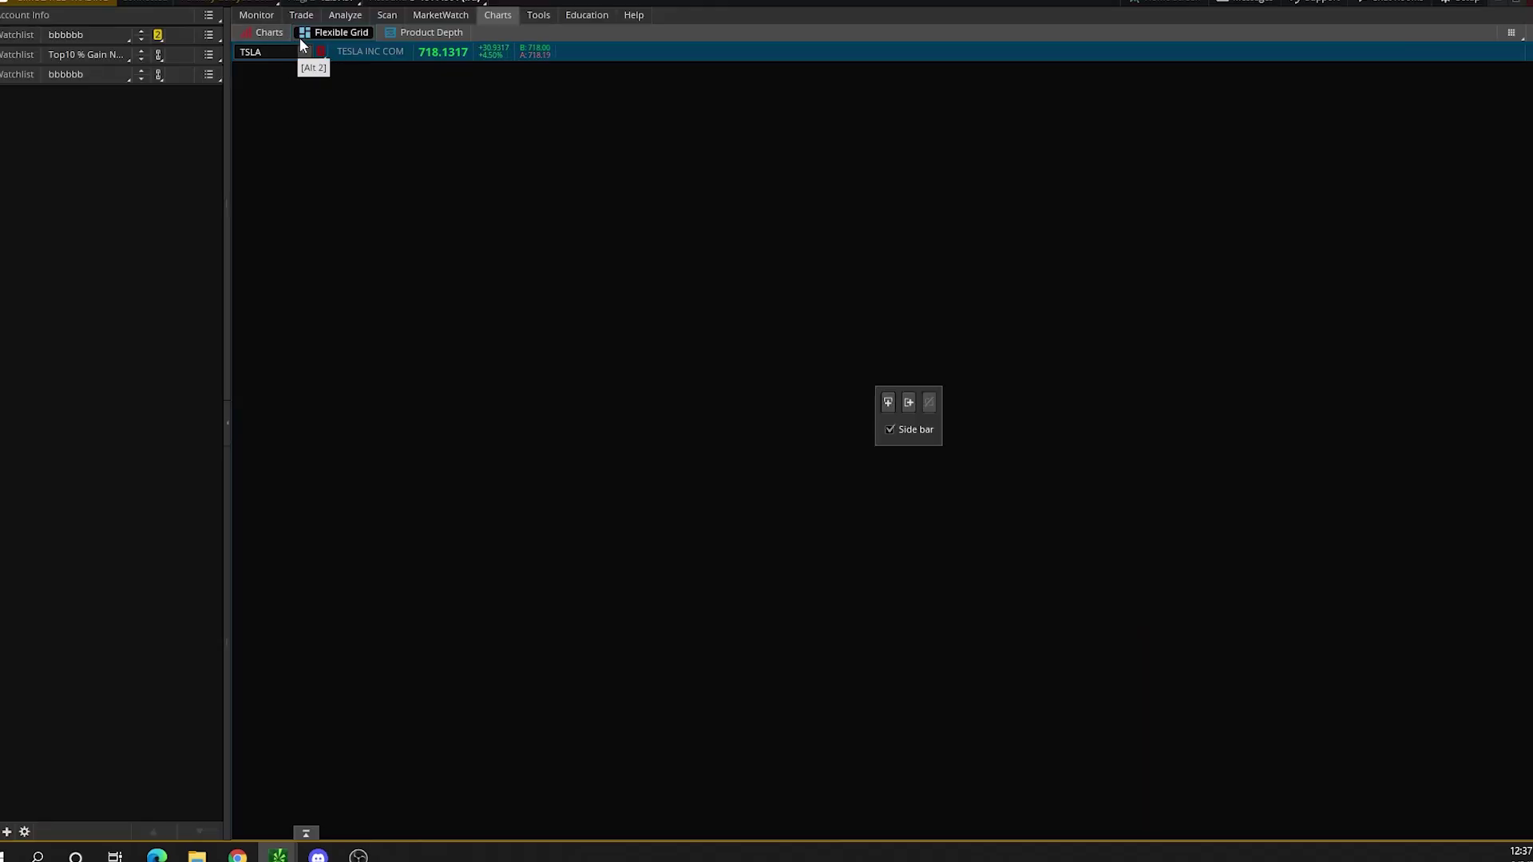
Split the empty flexible grid into four columns with two cells each
left_click(908, 404)
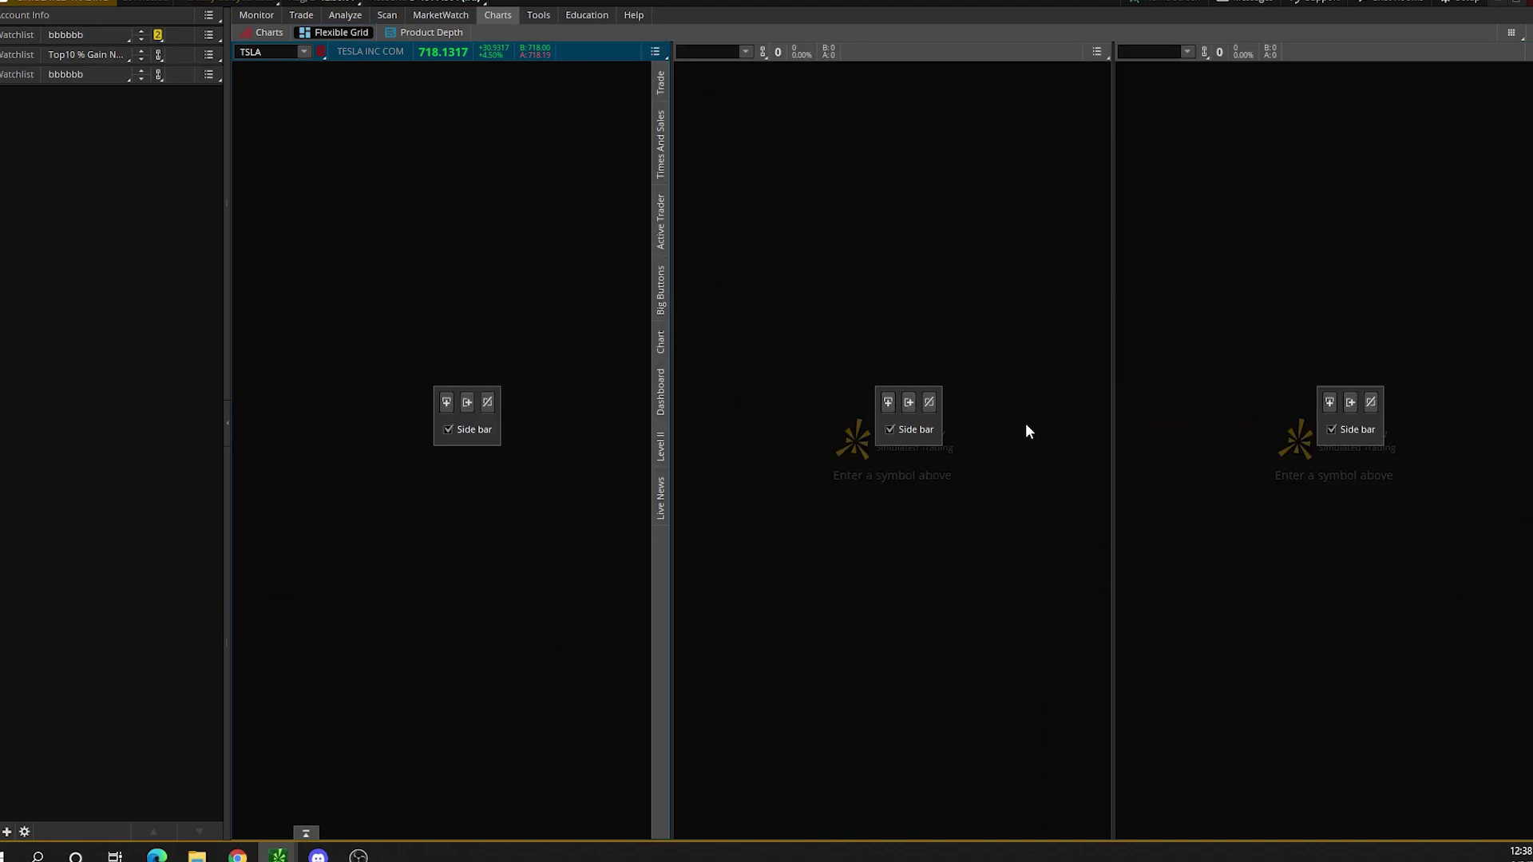
left_click(1350, 403)
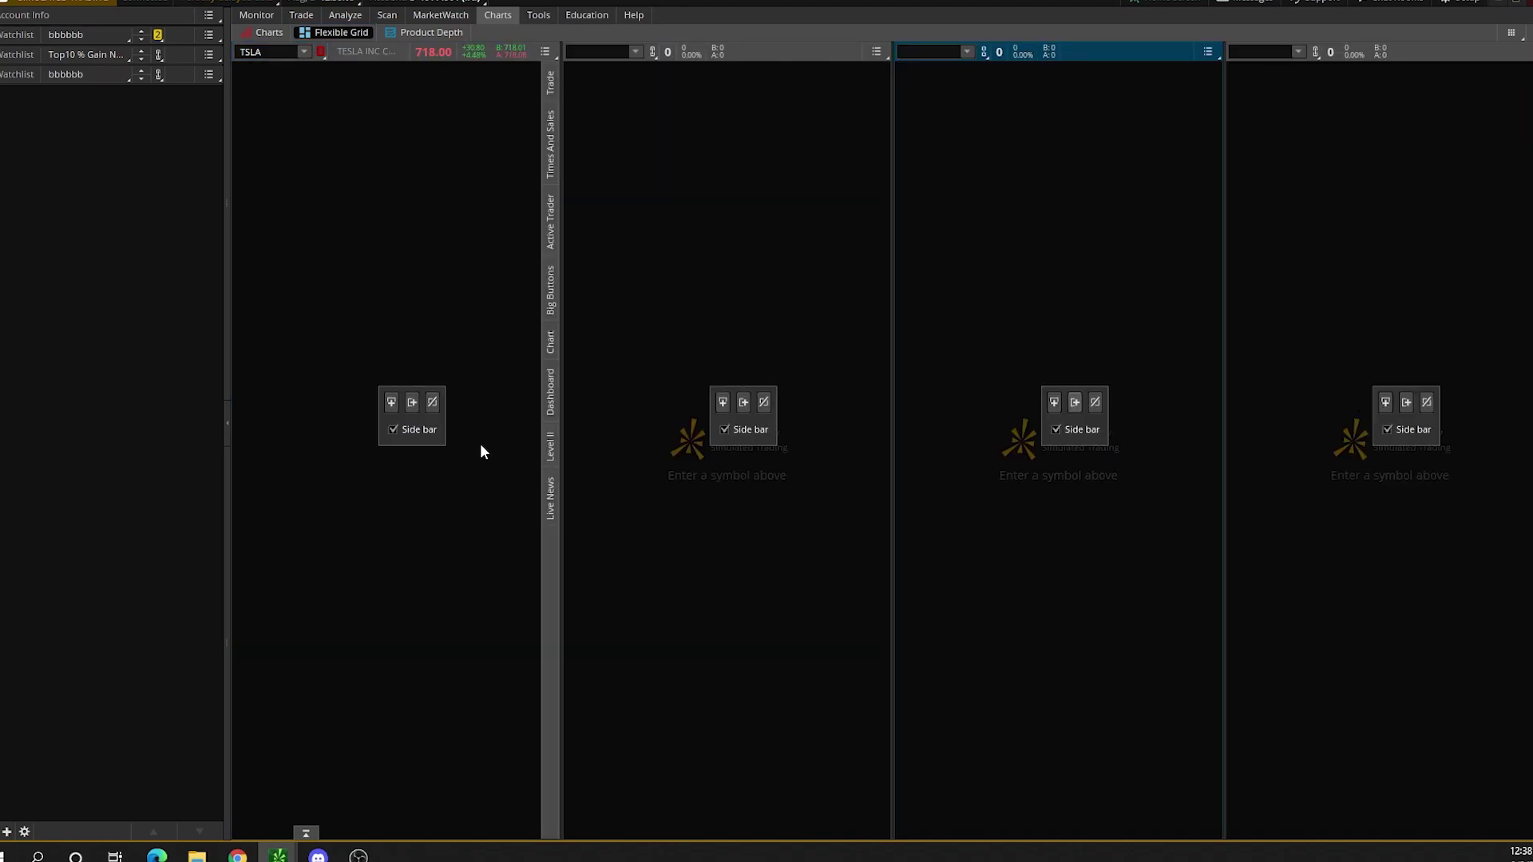
left_click(393, 403)
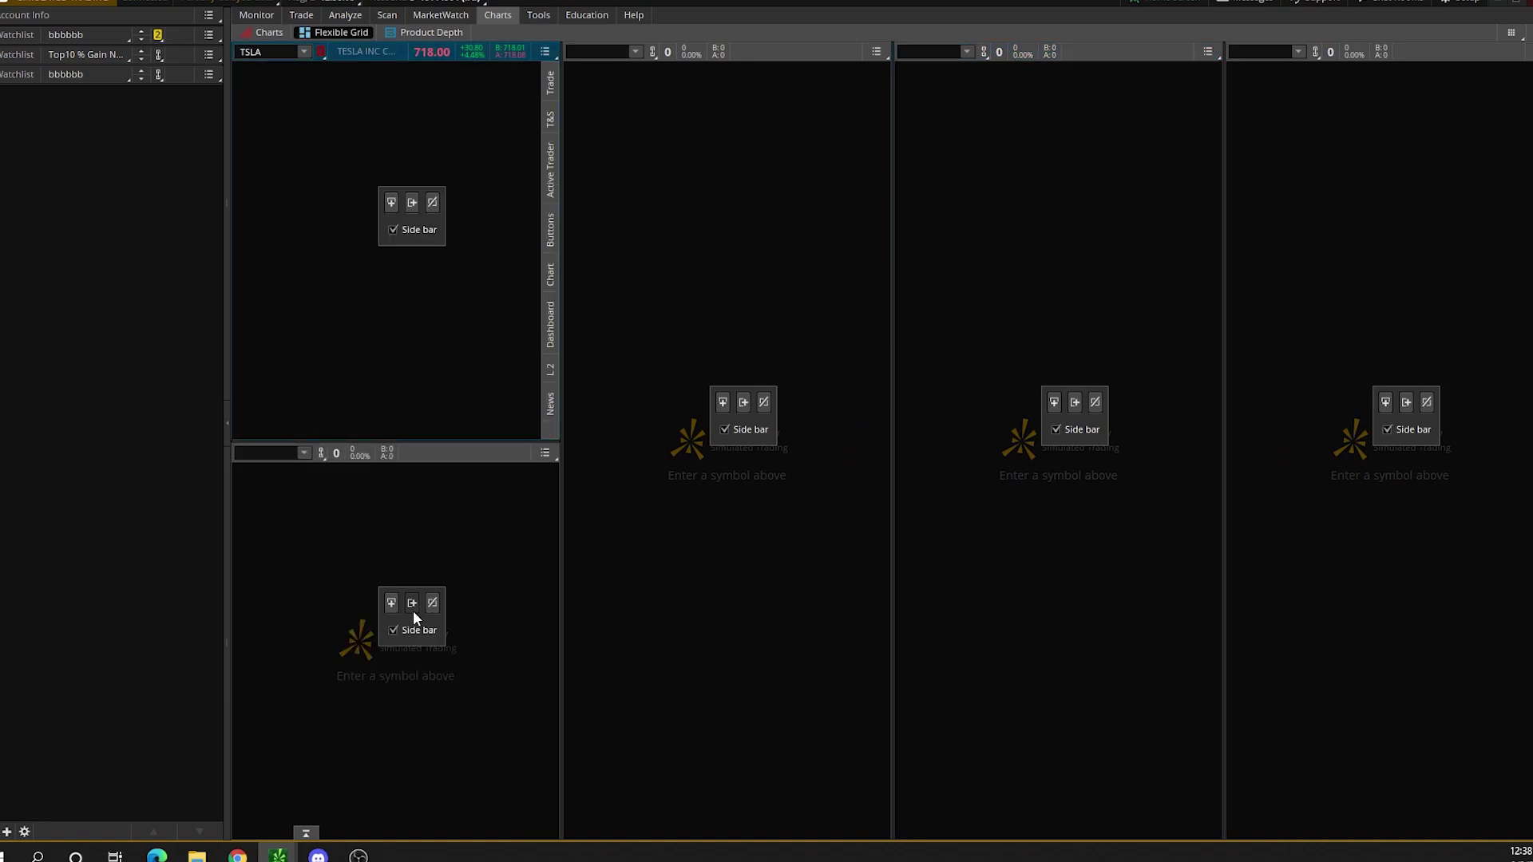
left_click(723, 402)
left_click(1054, 402)
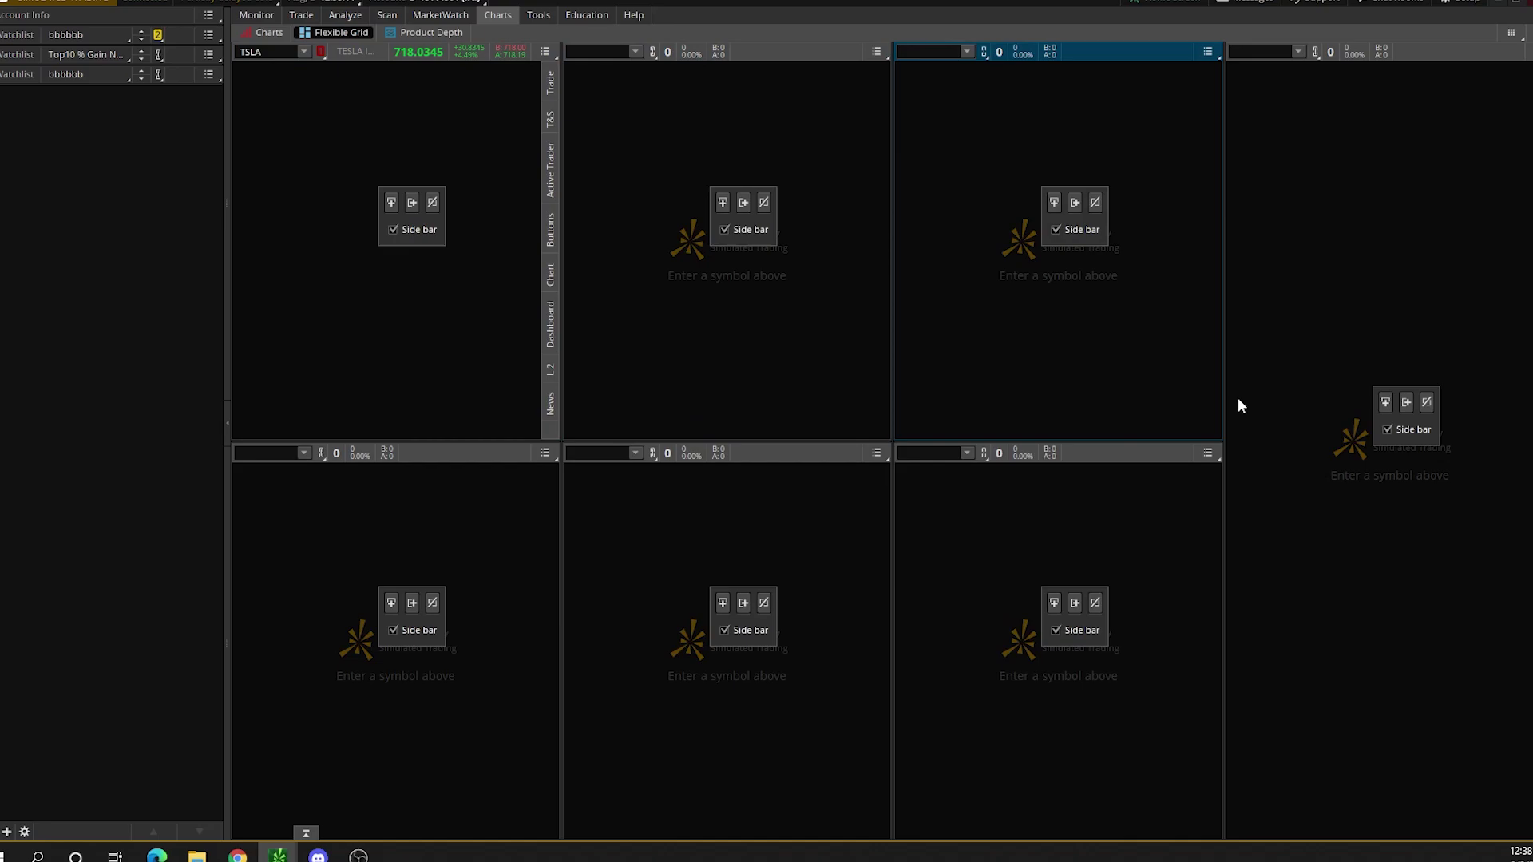
left_click(1384, 403)
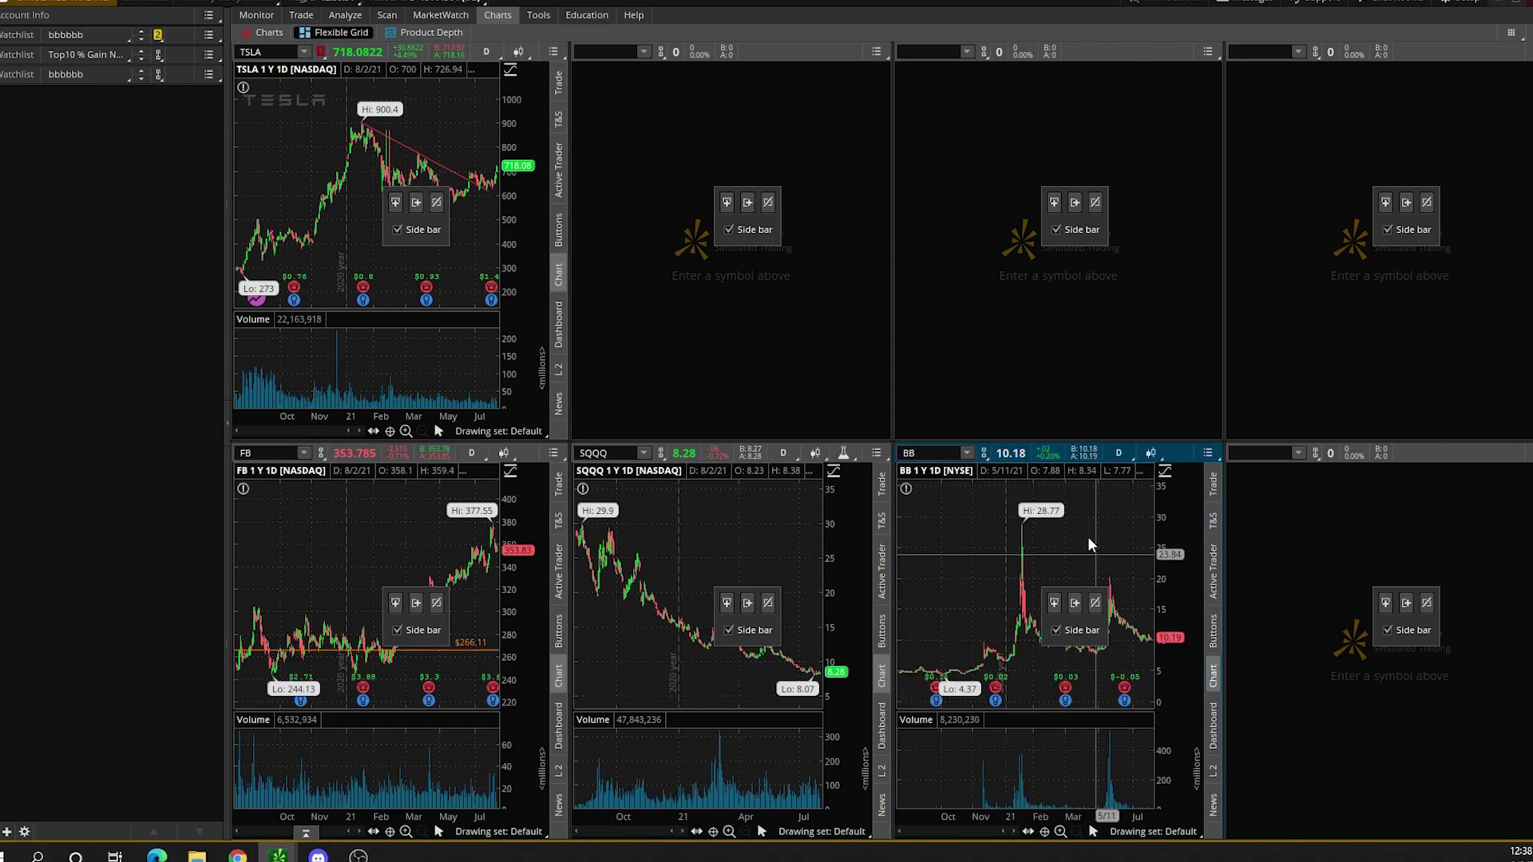
Zoom in on the BB chart and fill the remaining empty grid cells with PYPL, EA, NIO and MSFT charts
left_click_drag(1052, 540, 1178, 559)
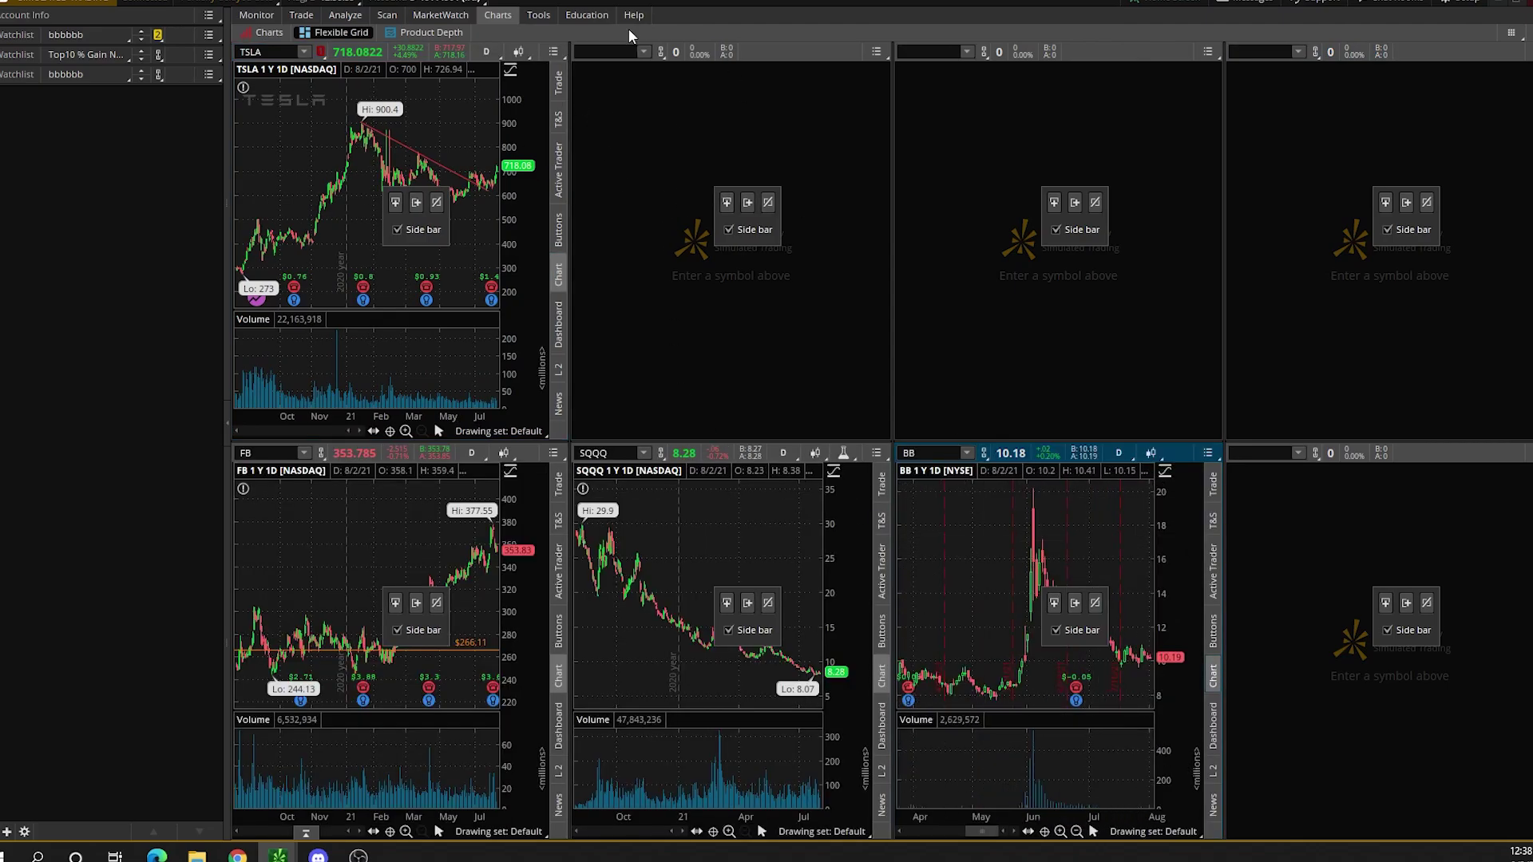
left_click(609, 52)
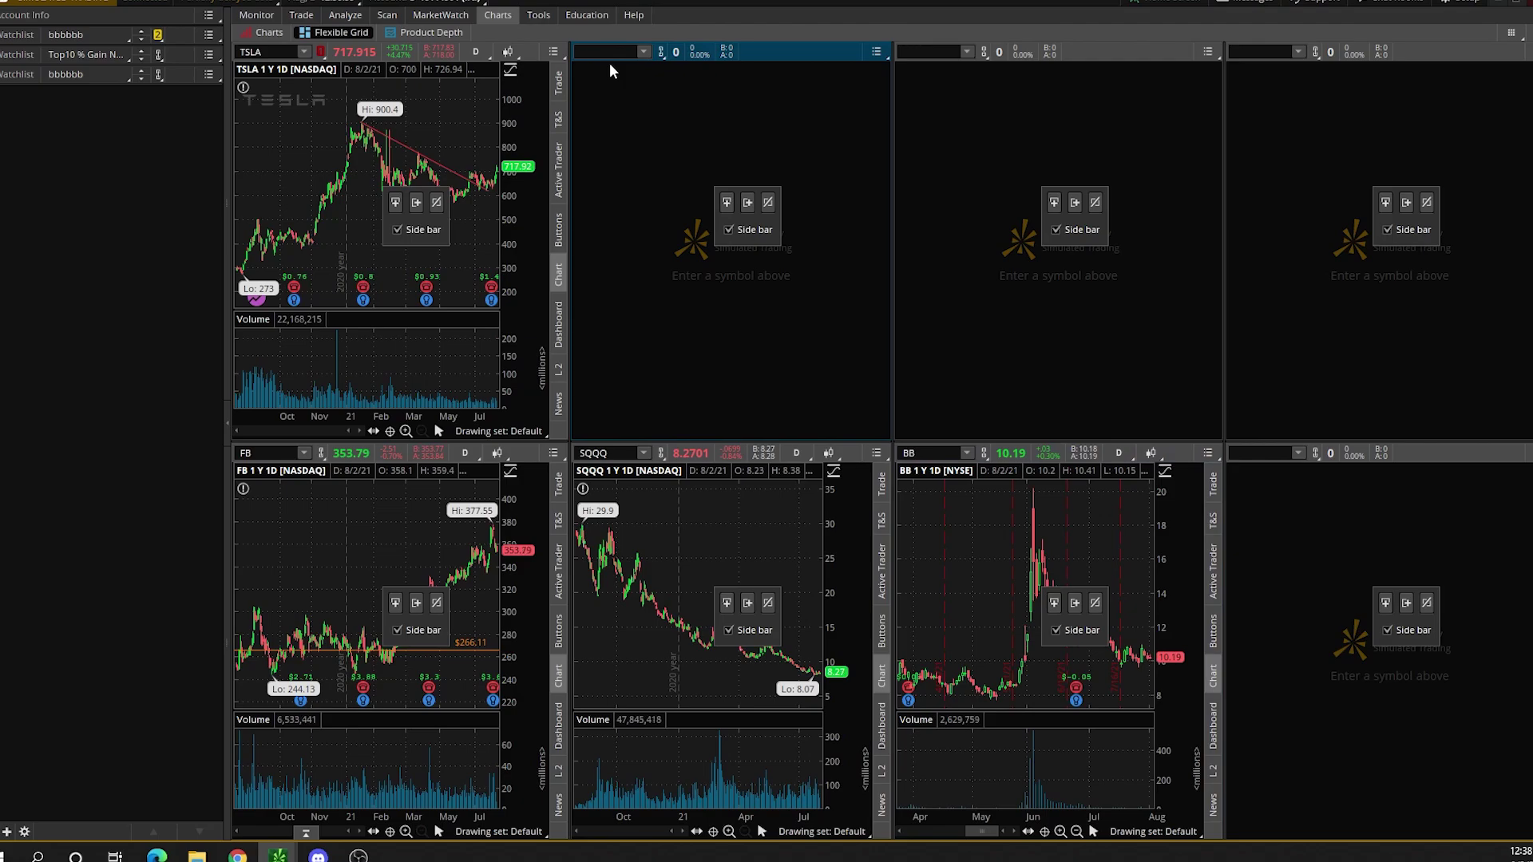
key("Return")
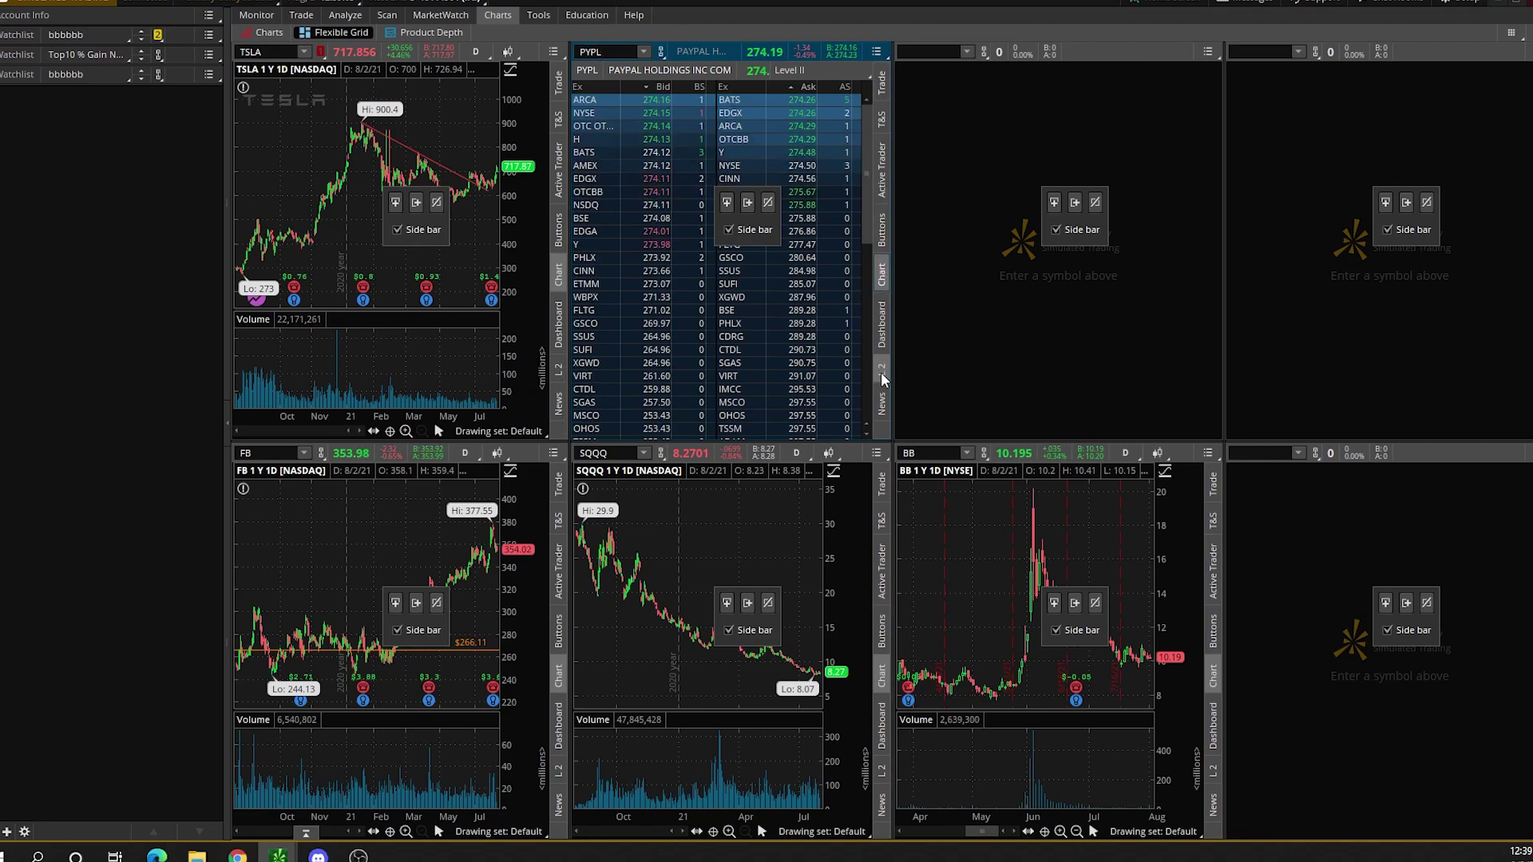
left_click(882, 274)
left_click(1084, 110)
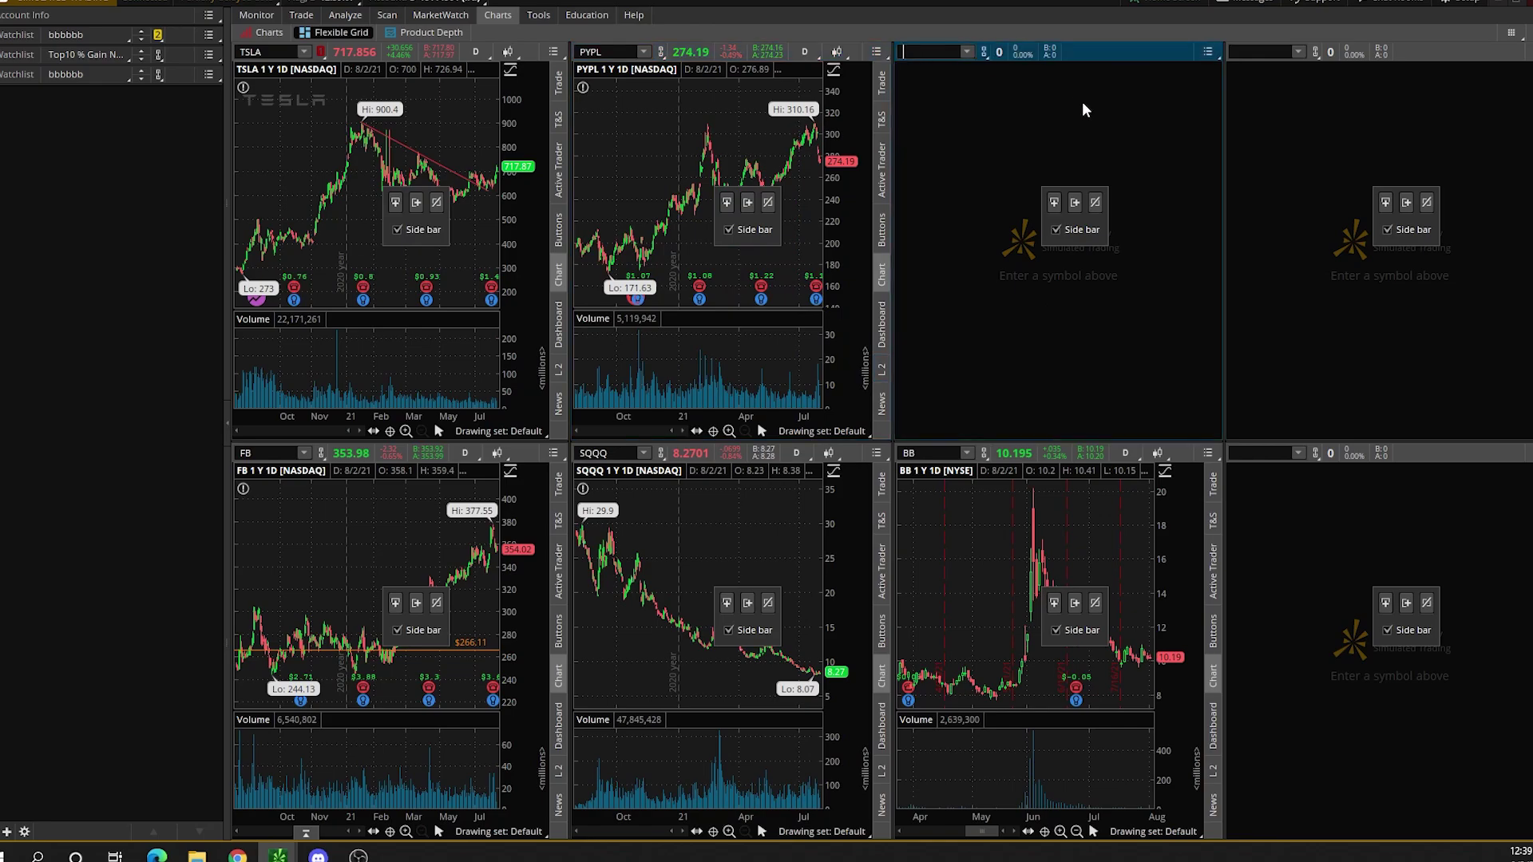
key("Return")
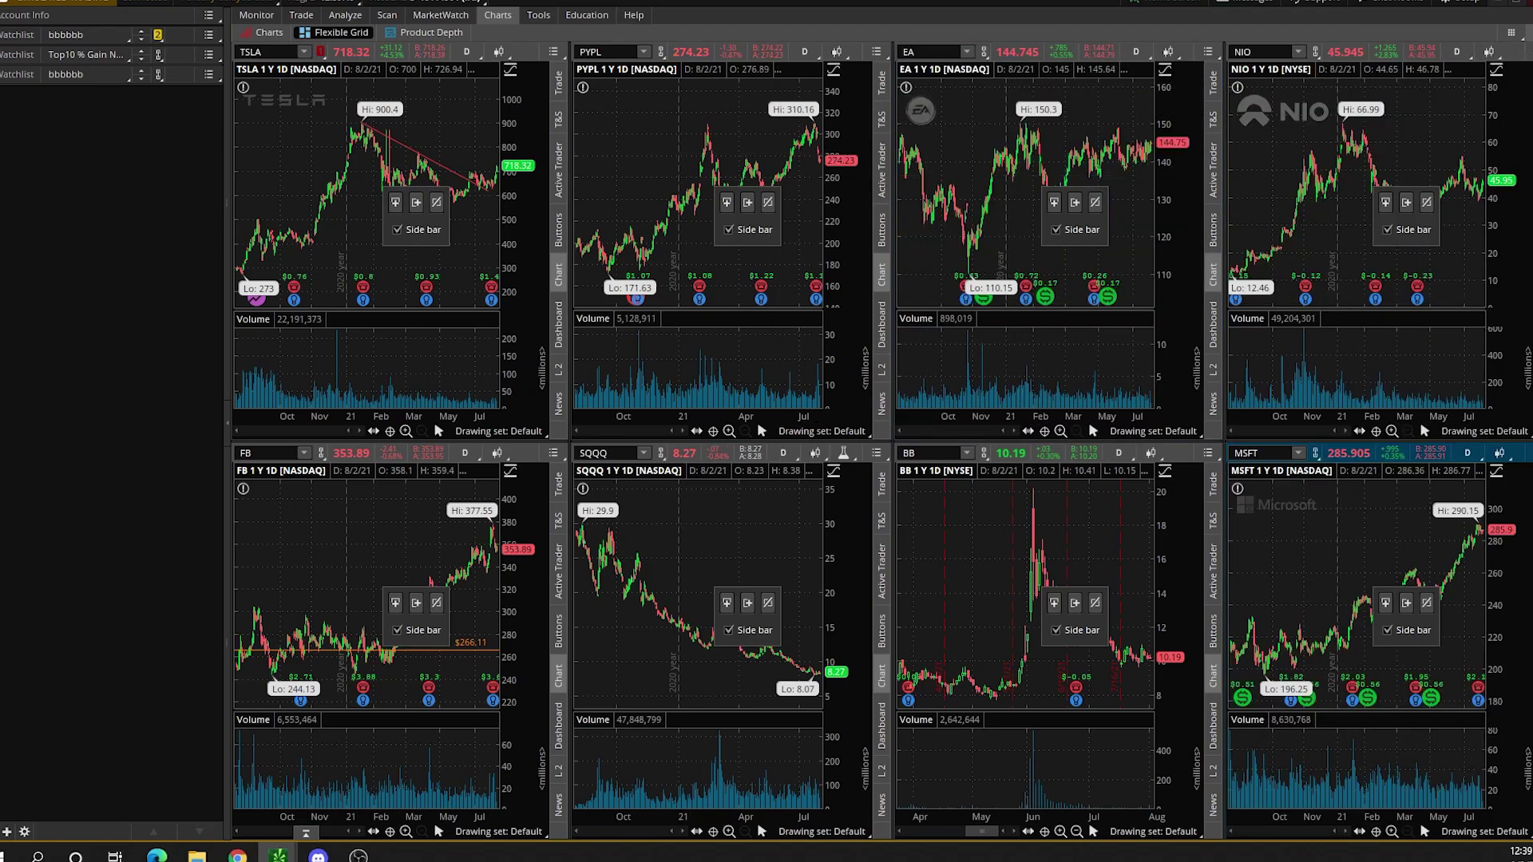
Detach the eight-symbol flexible grid into its own window and maximize it
left_click(1512, 34)
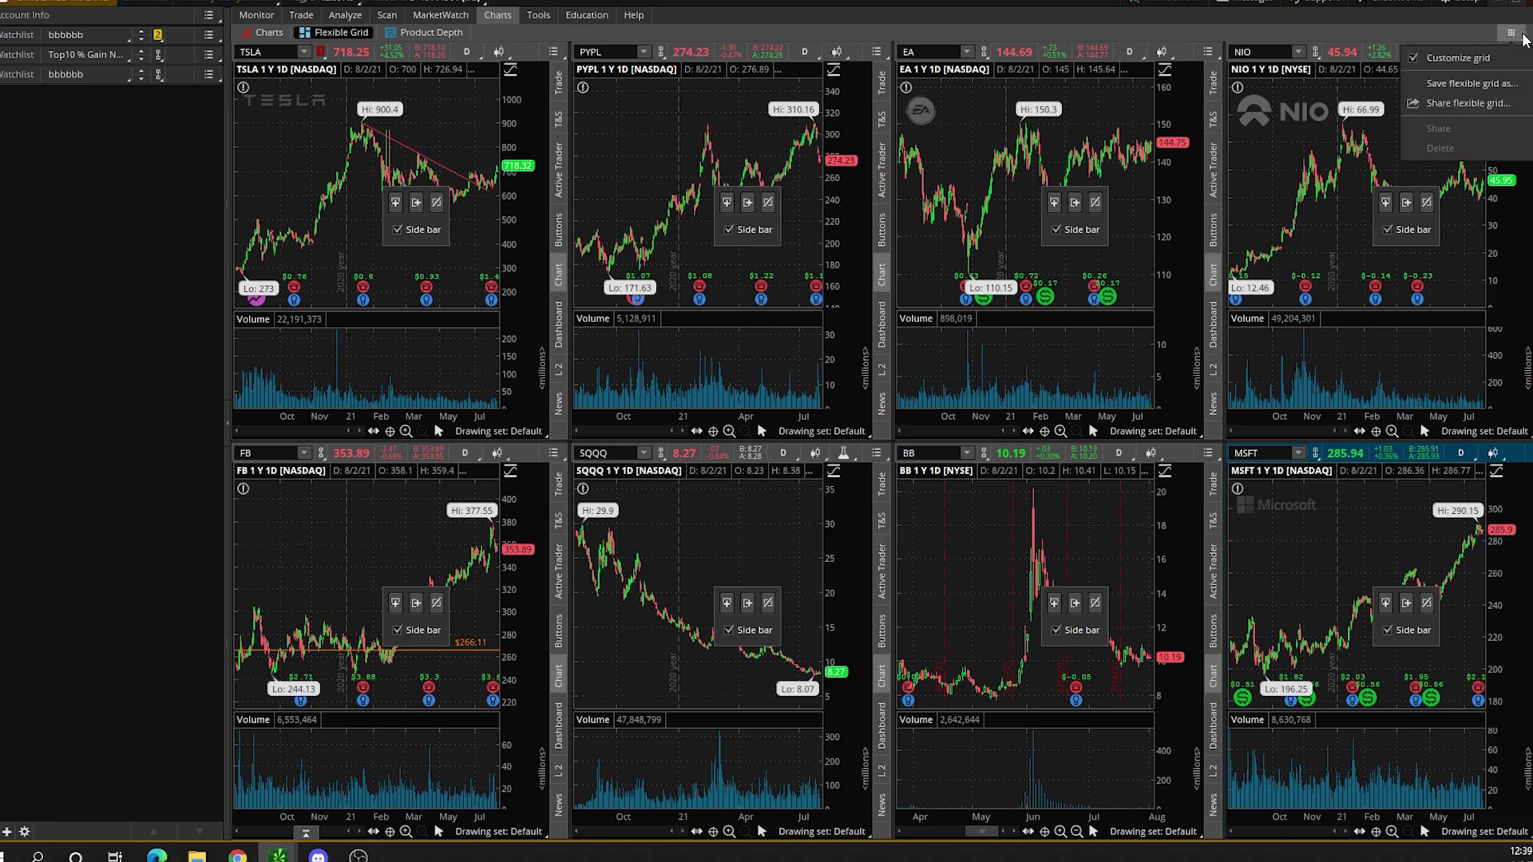
left_click(1508, 33)
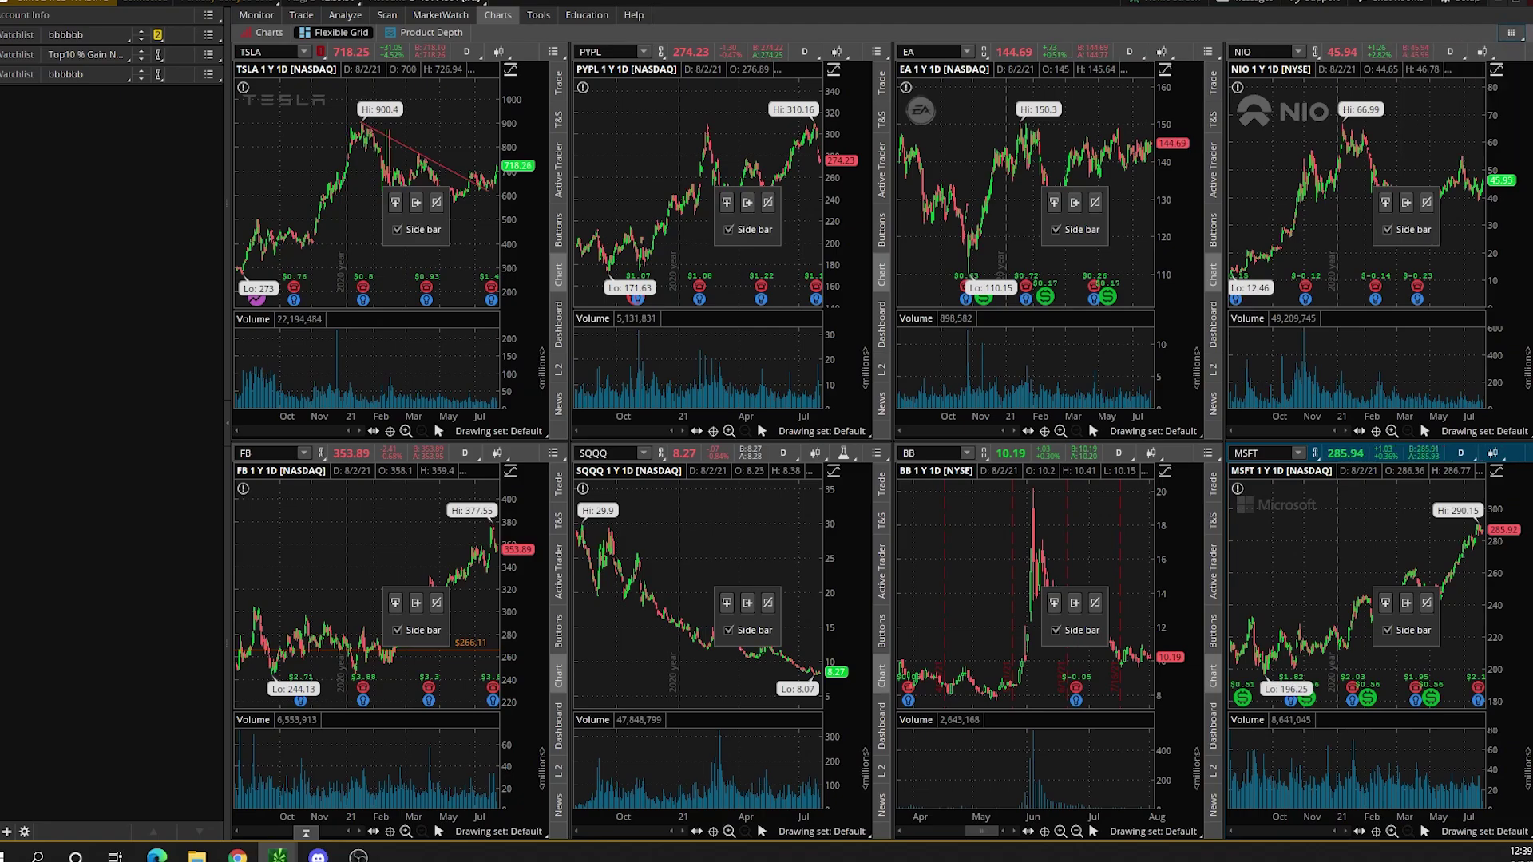
left_click(1511, 34)
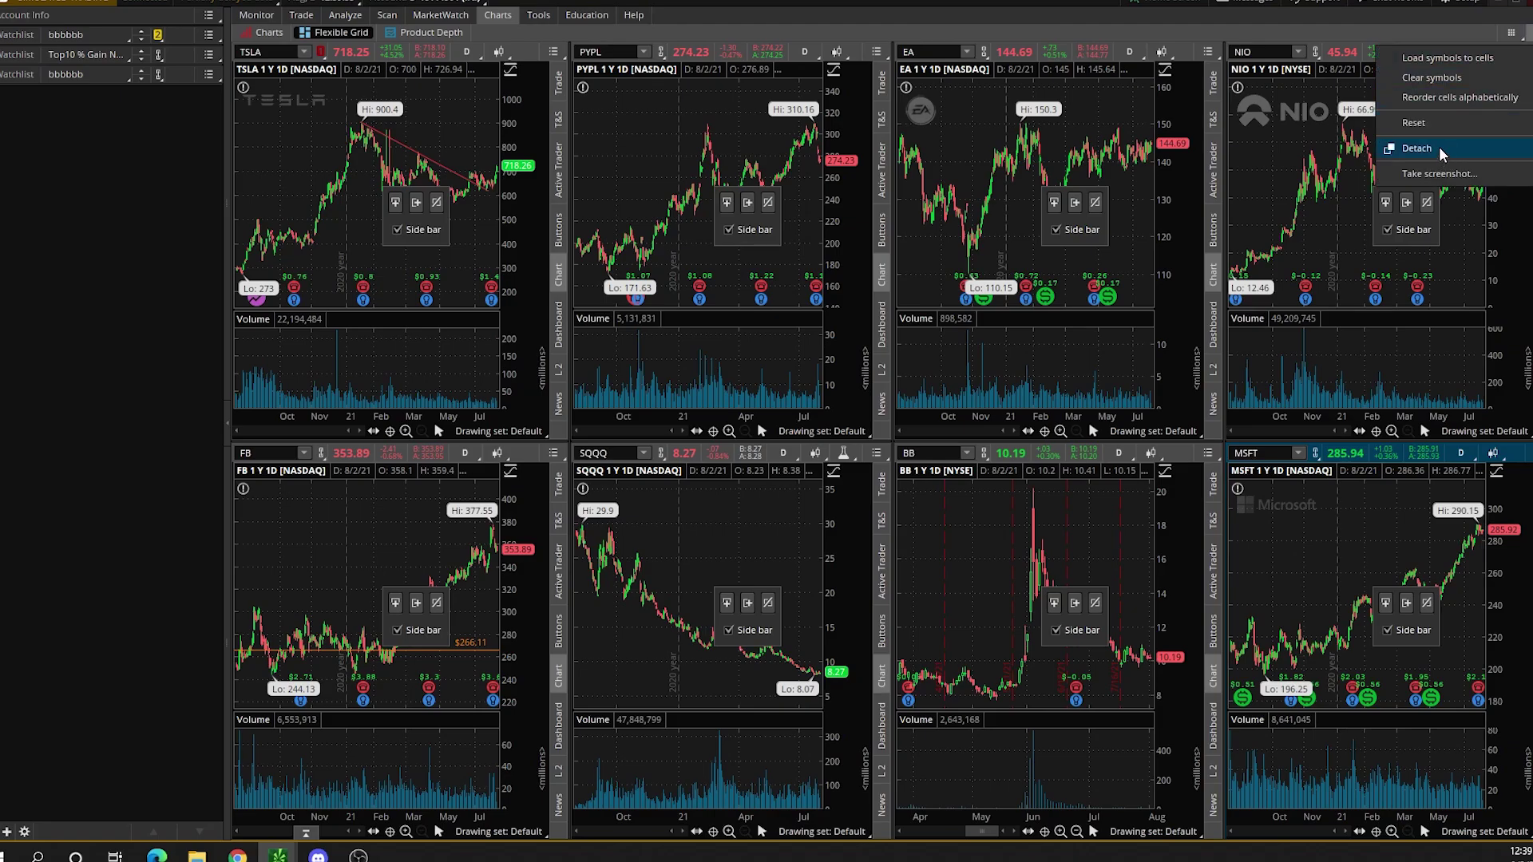
left_click(1418, 150)
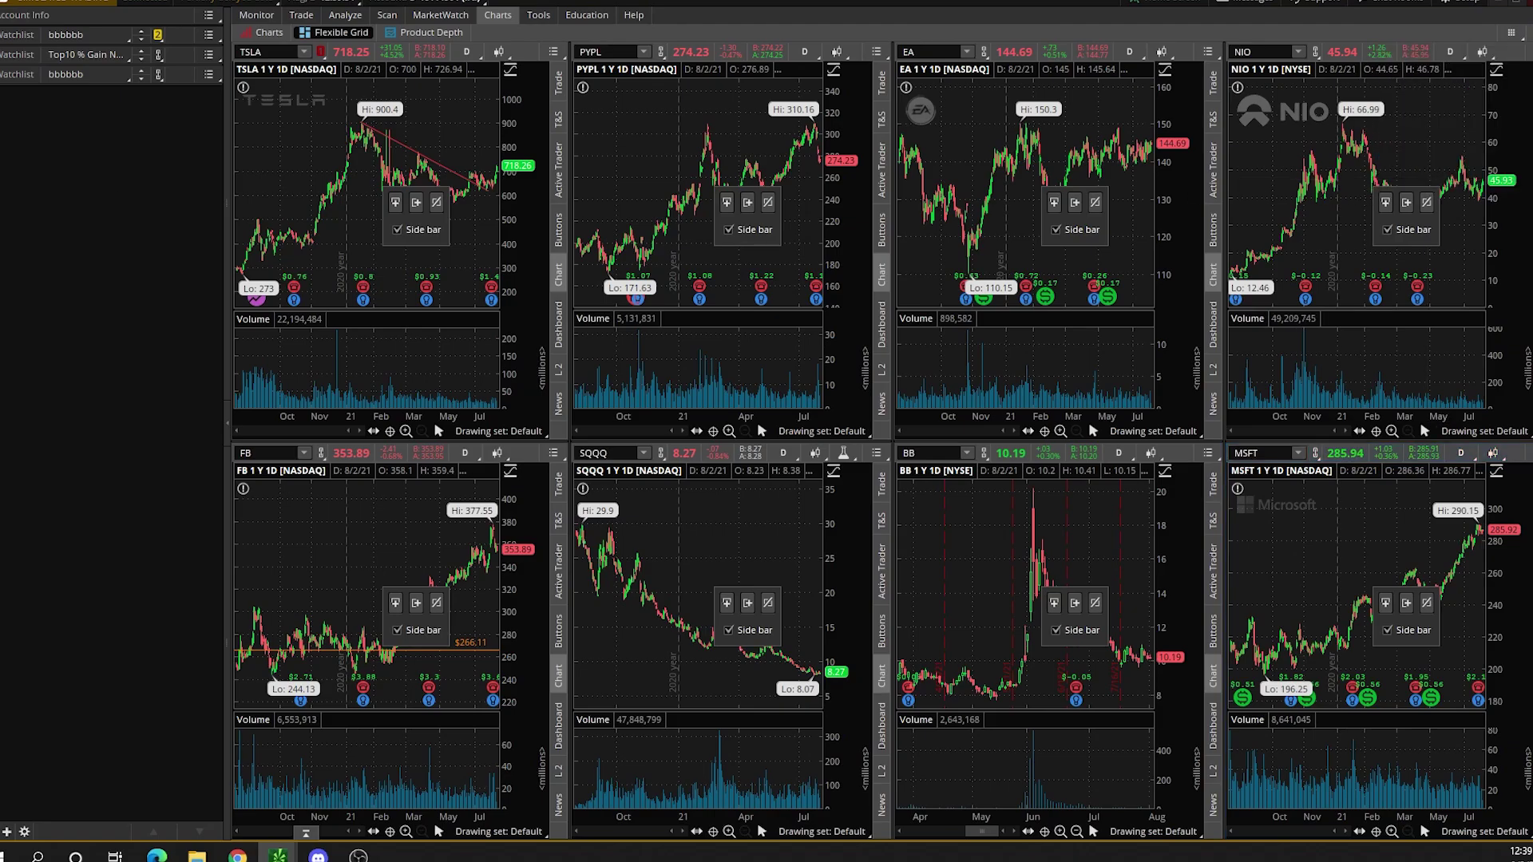
left_click_drag(335, 32, 1153, 113)
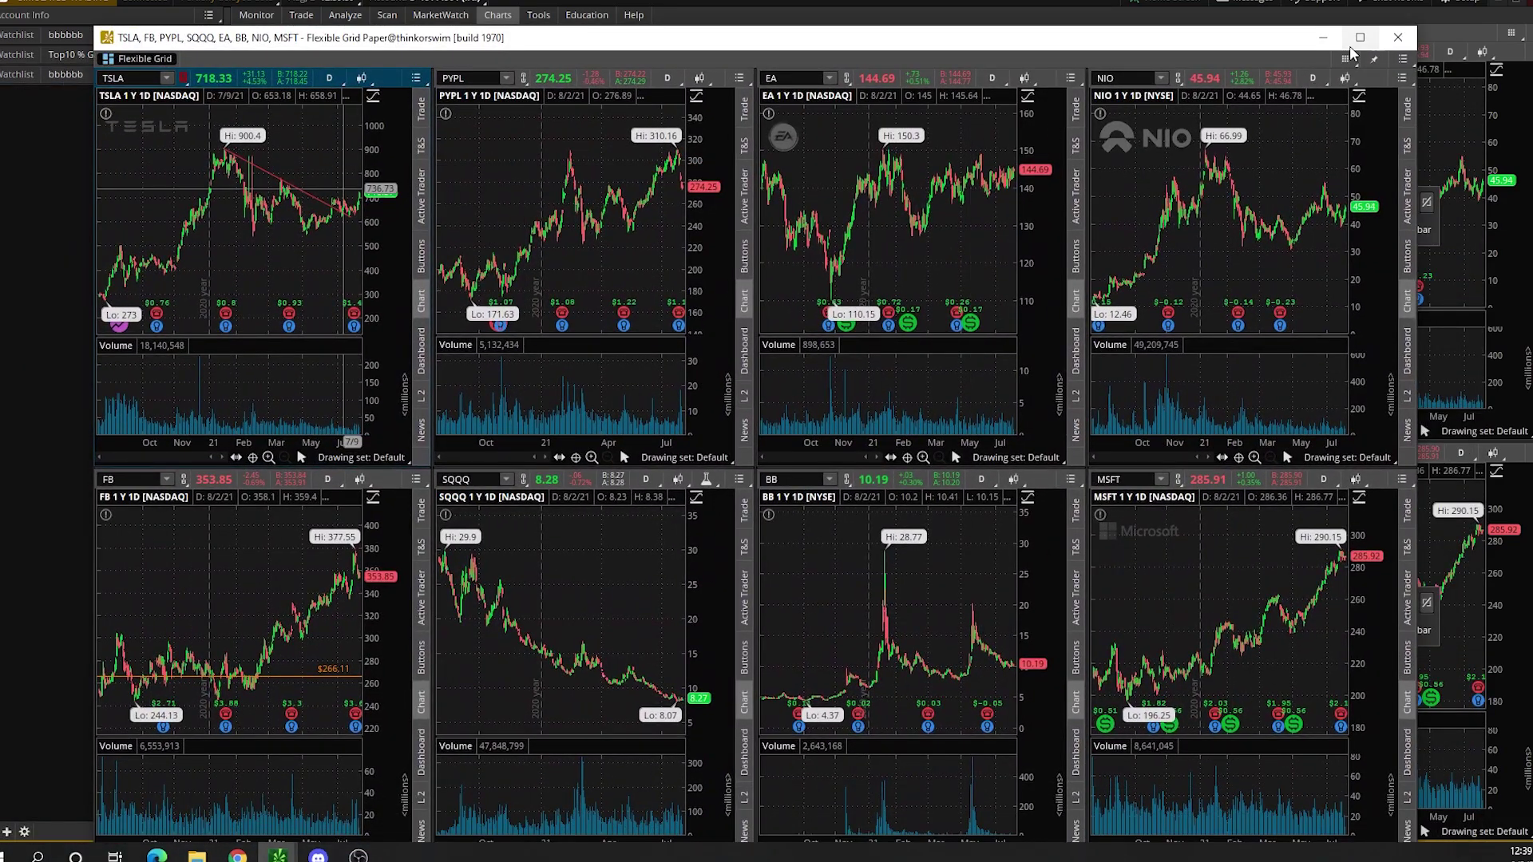
left_click(1360, 37)
Zoom the SQQQ, FB and TSLA charts in on their most recent candles and compress the TSLA price scale
scroll(594, 586, "up", 3)
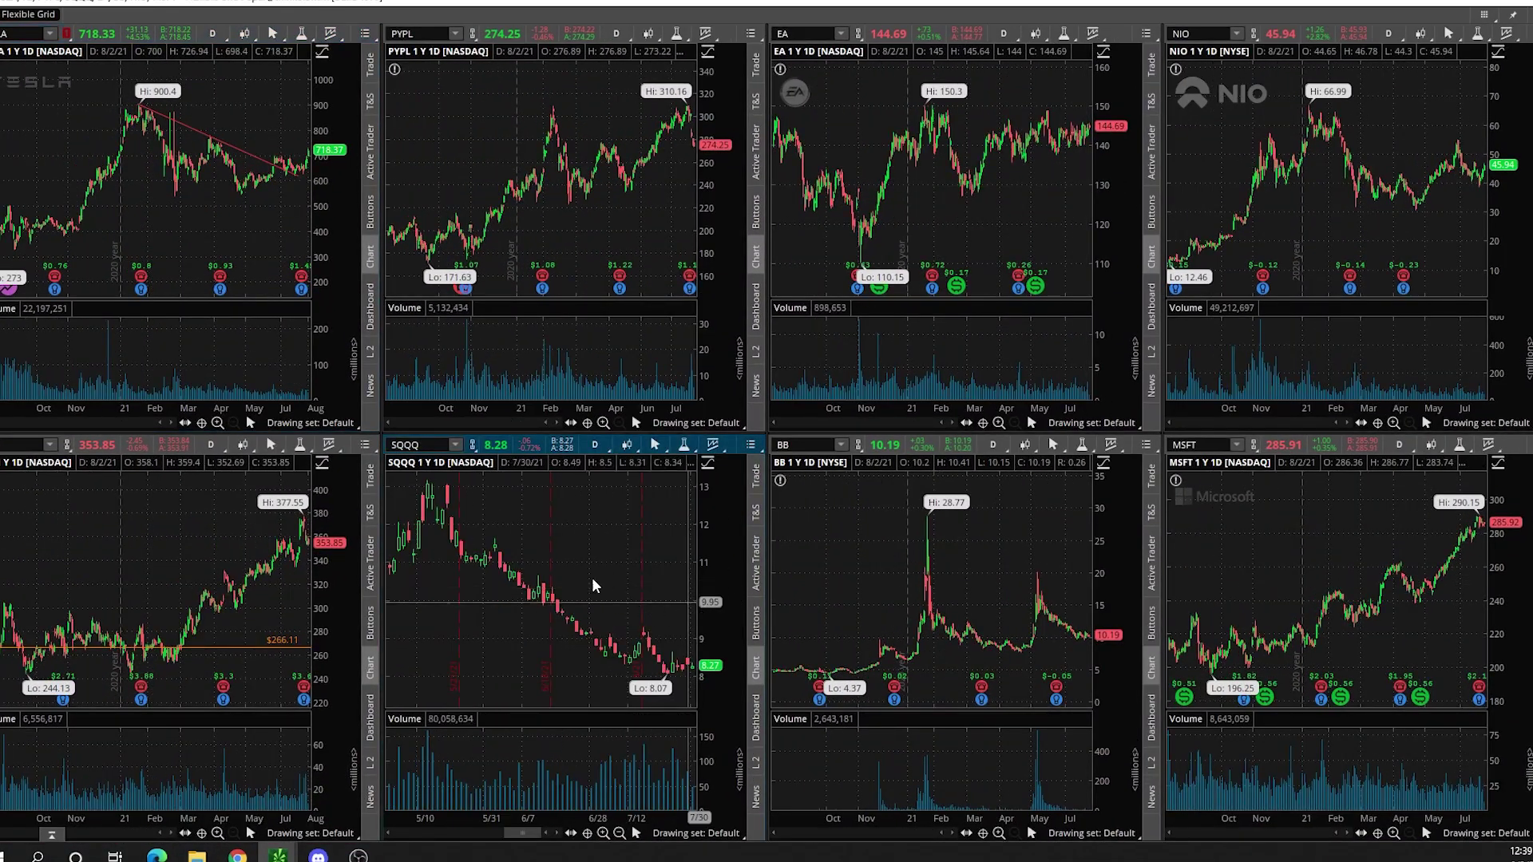
scroll(594, 586, "up", 3)
scroll(239, 519, "up", 4)
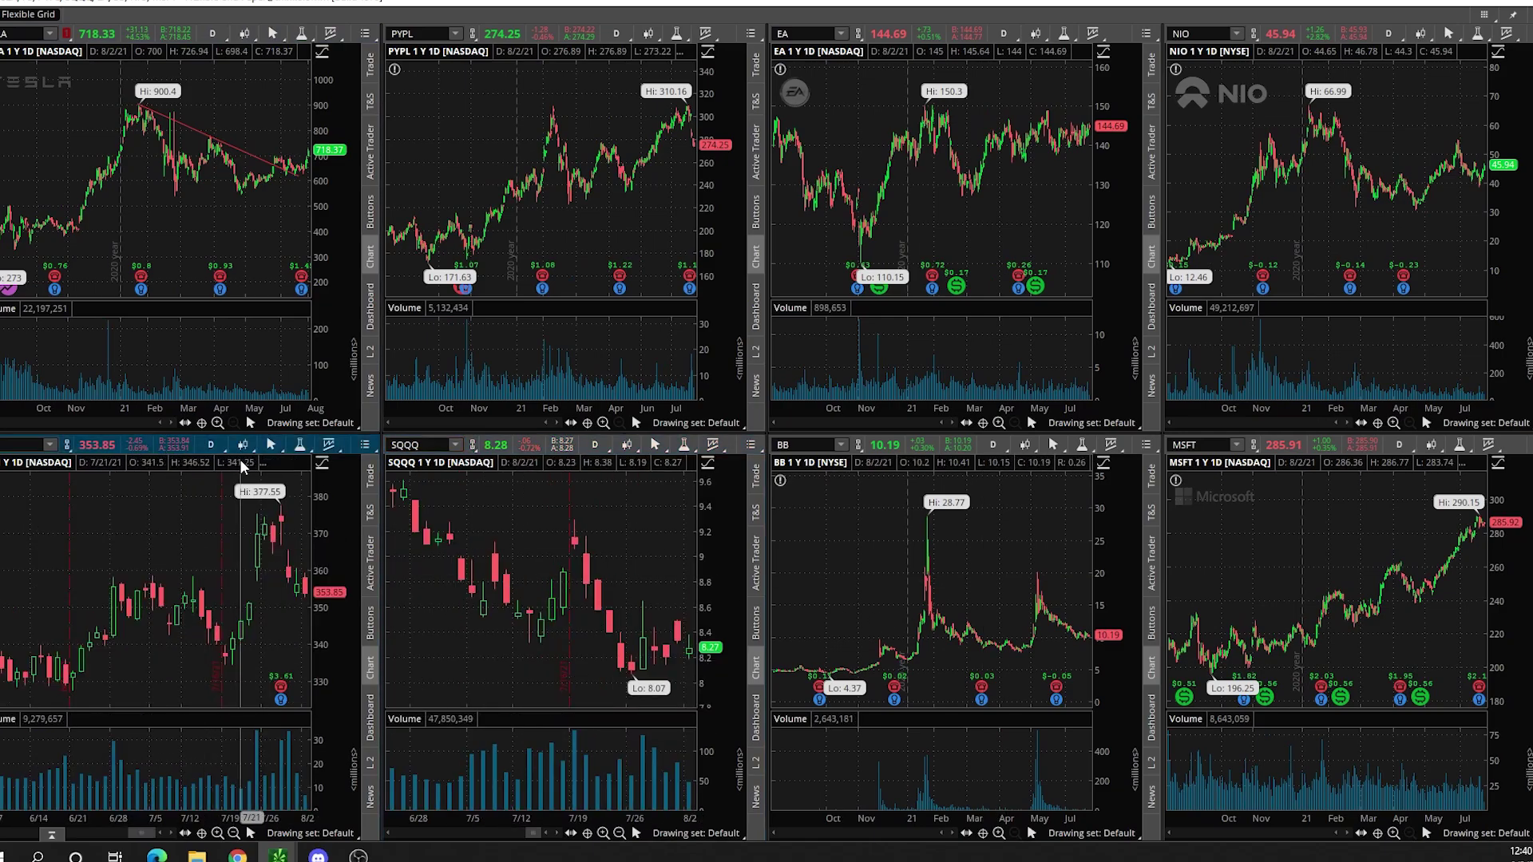
scroll(337, 140, "up", 4)
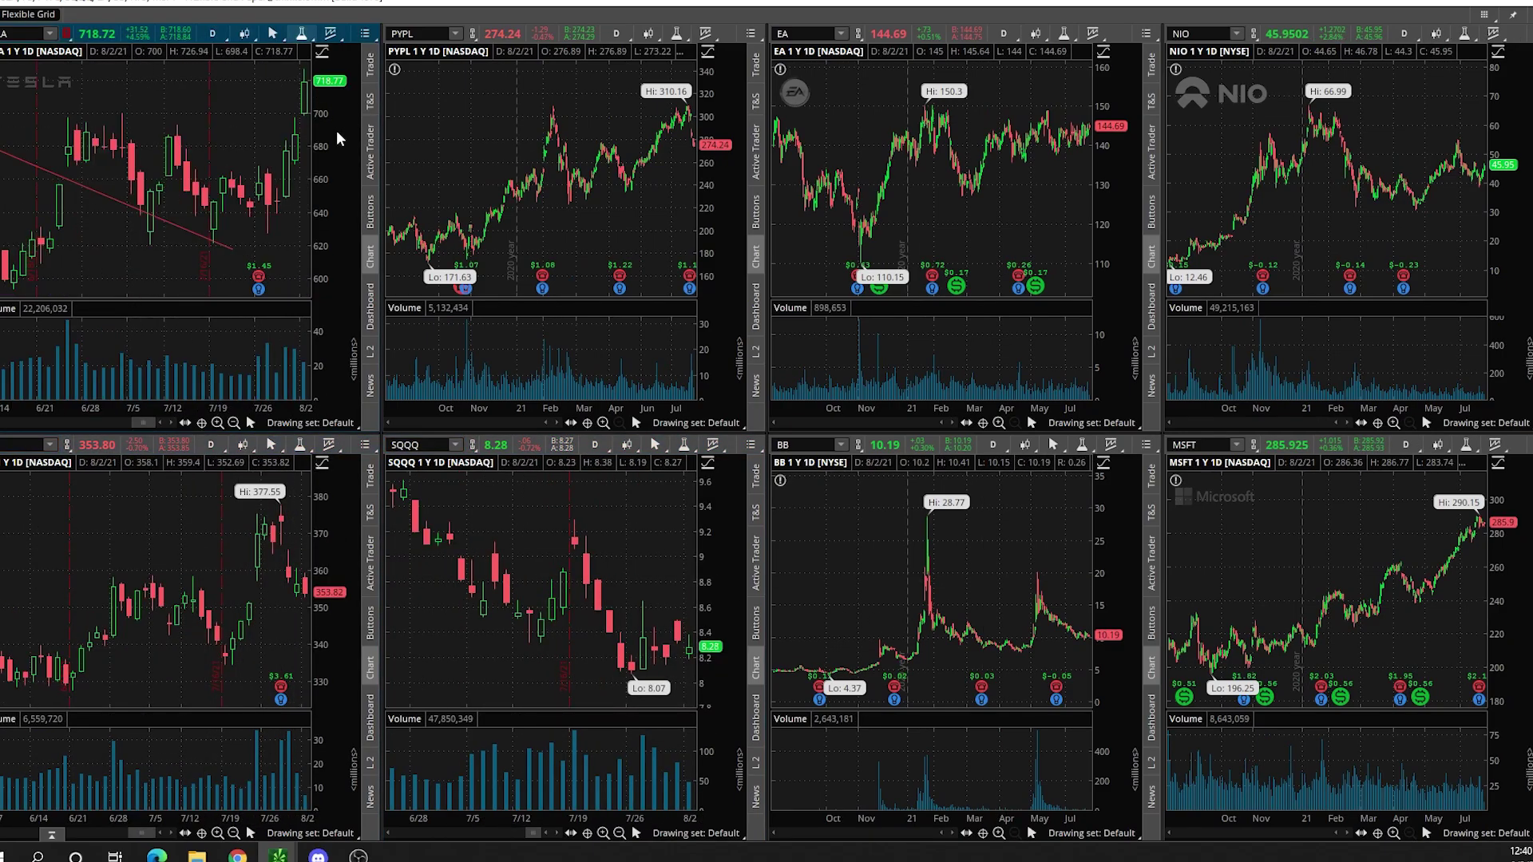
left_click_drag(318, 93, 320, 122)
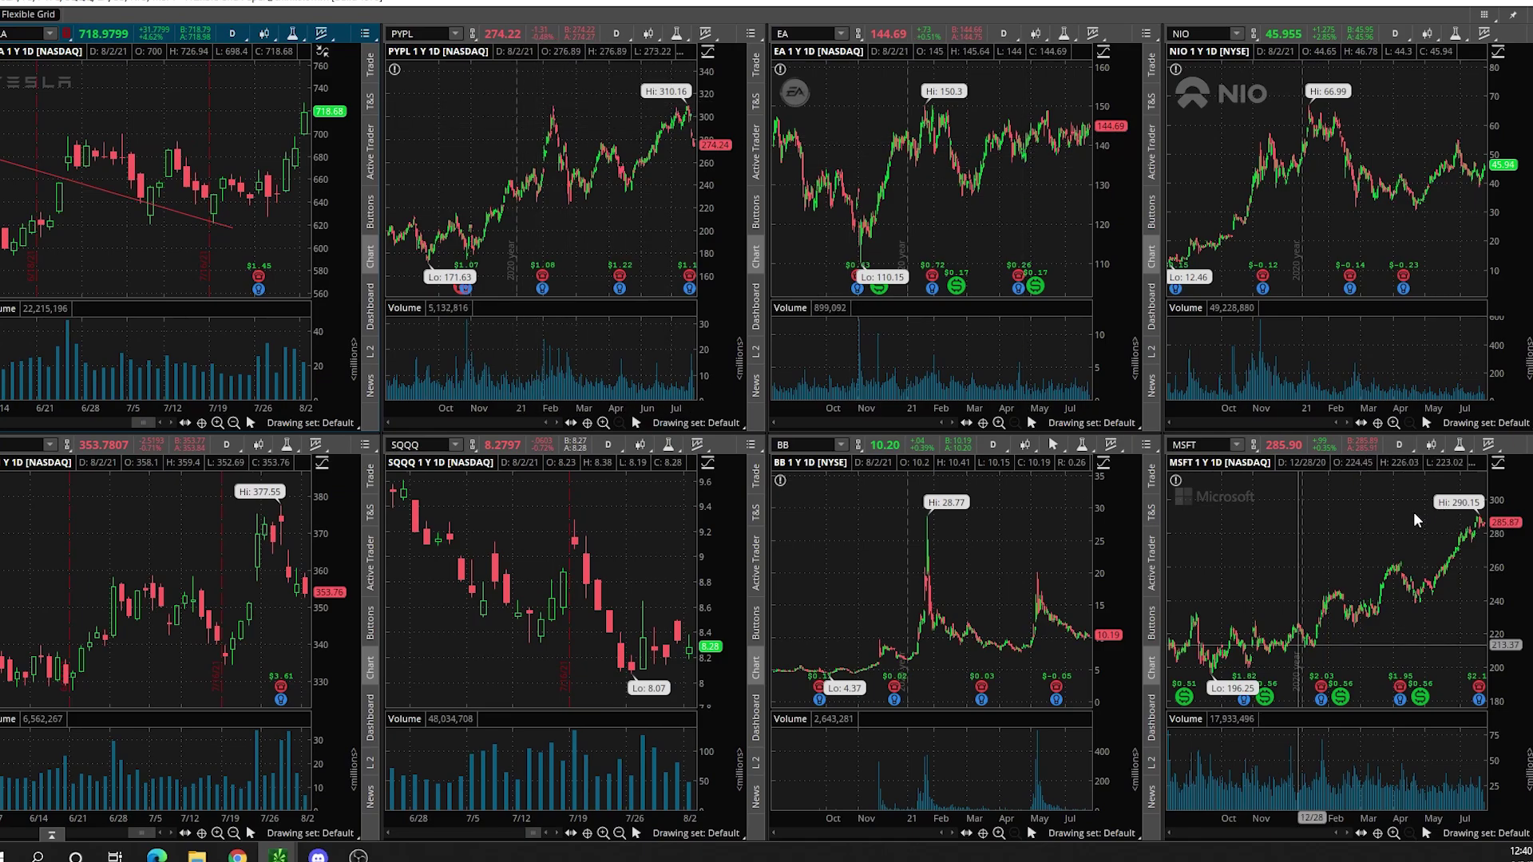
Zoom in on the MSFT chart and set its time frame to 10 D : 30m
scroll(1487, 549, "up", 3)
left_click(1399, 444)
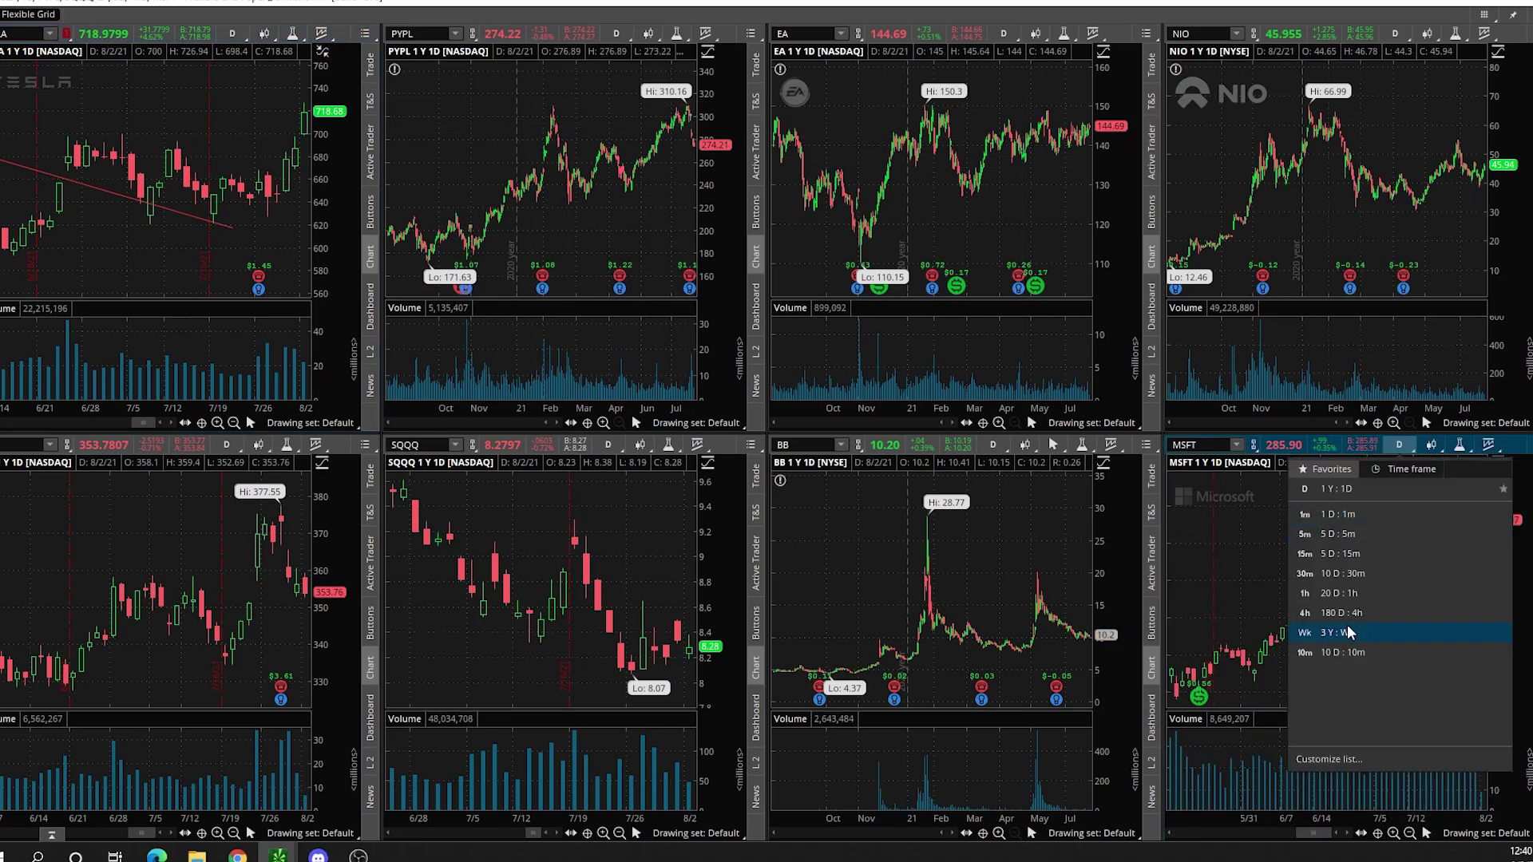
left_click(1358, 574)
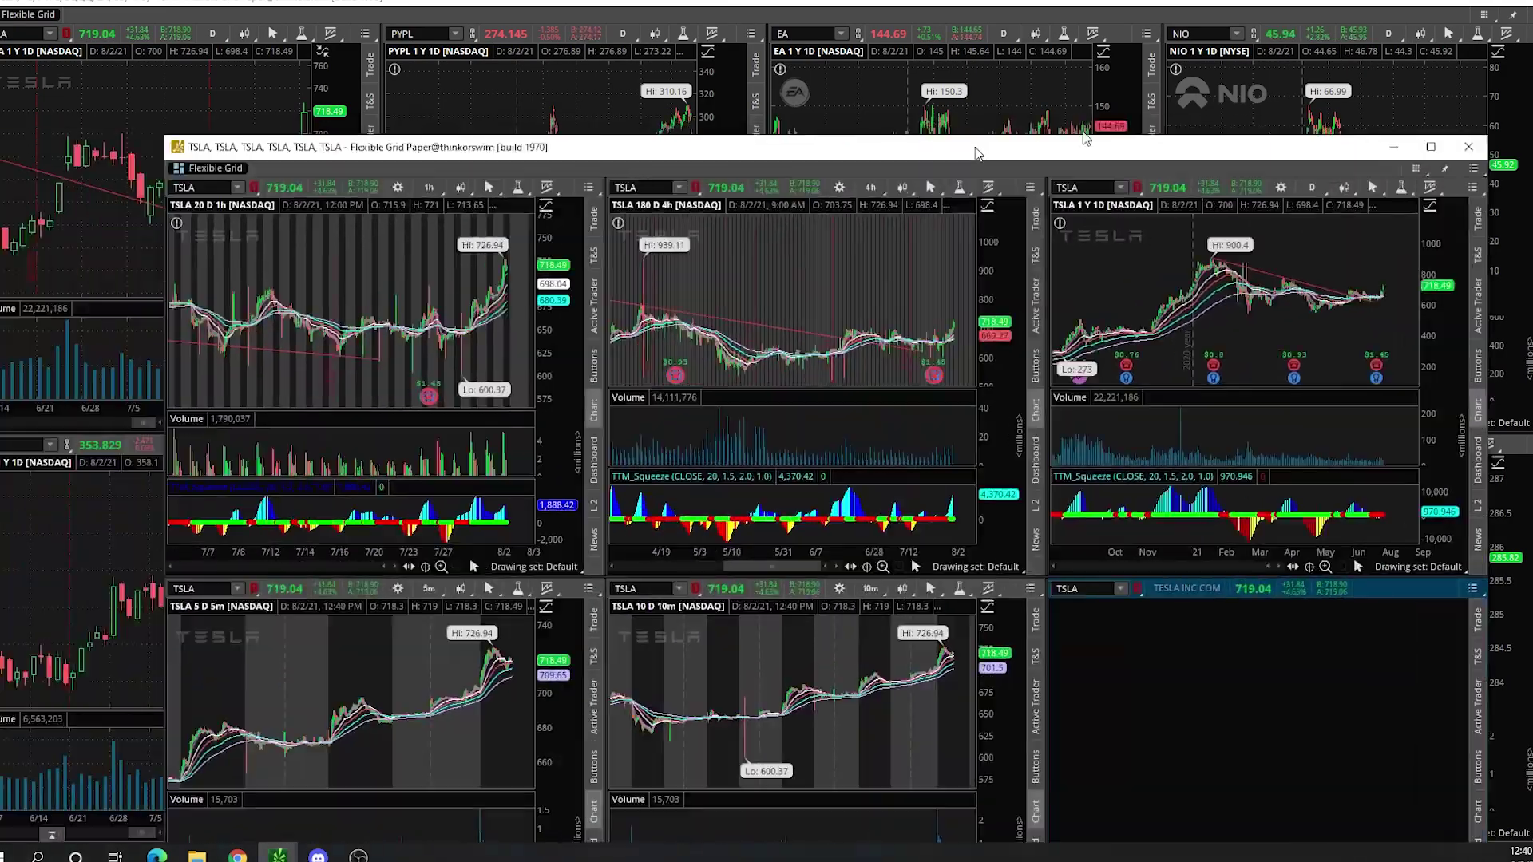
Reposition the detached linked TSLA grid window and maximize it
left_click_drag(978, 152, 891, 360)
left_click_drag(1062, 355, 948, 48)
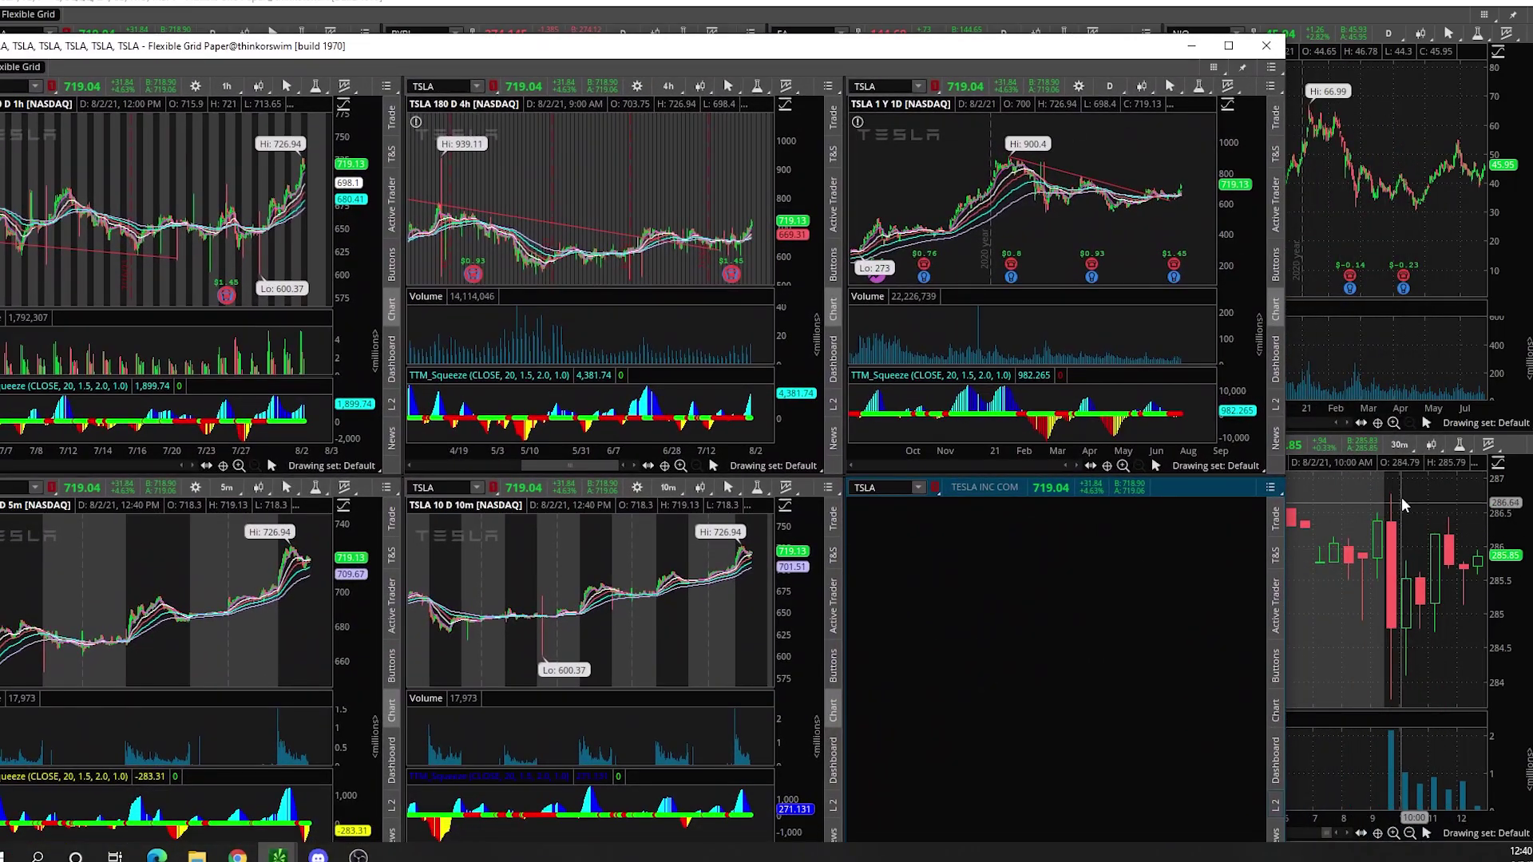
left_click(1228, 45)
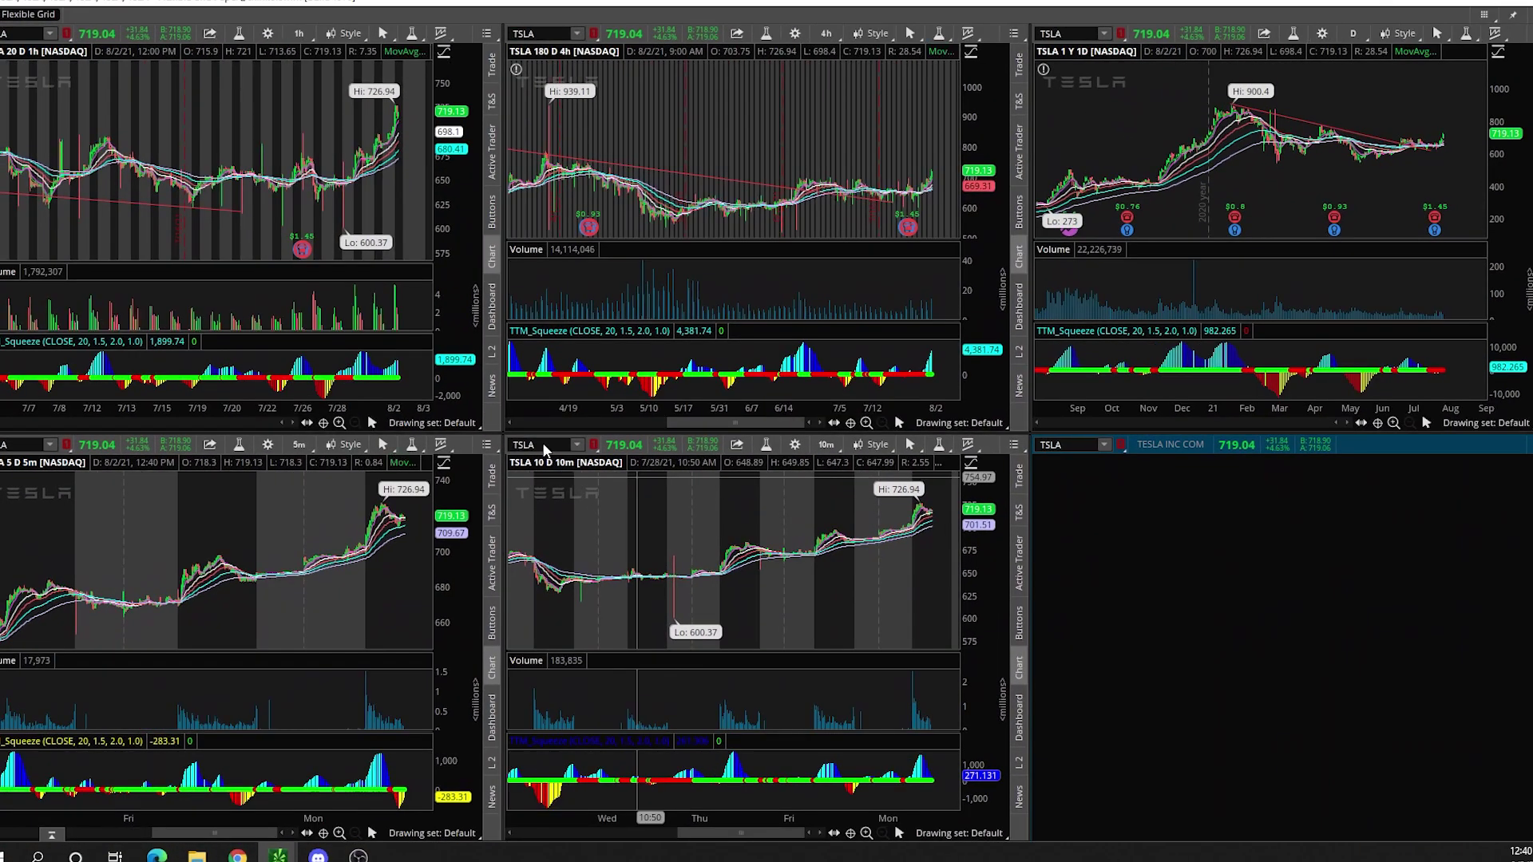
Switch the linked grid's symbol to MSFT from the 10 D 10m chart
left_click(543, 445)
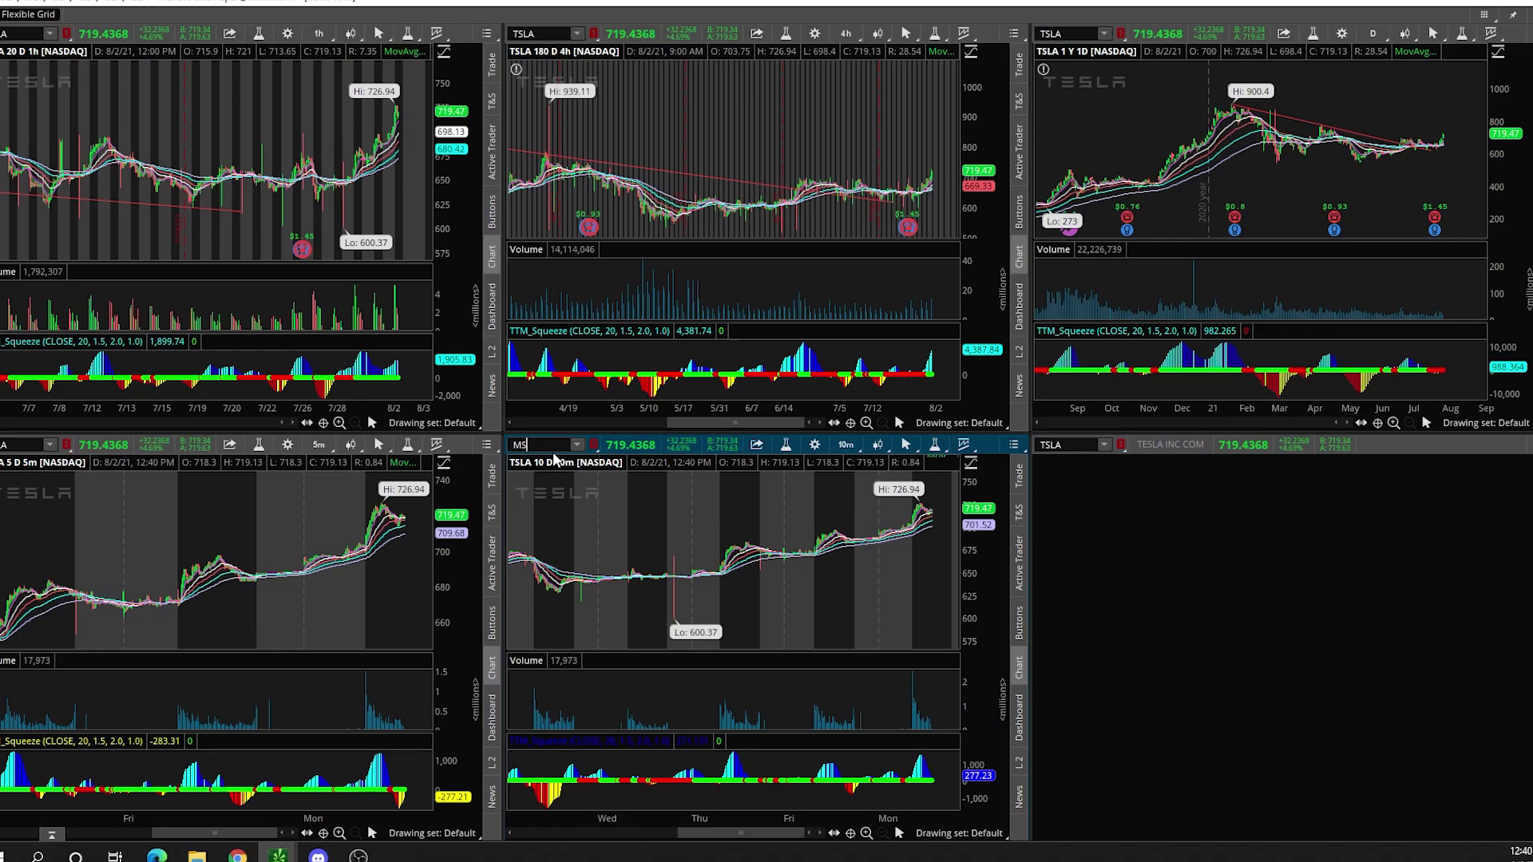
type("MSFT")
key("Return")
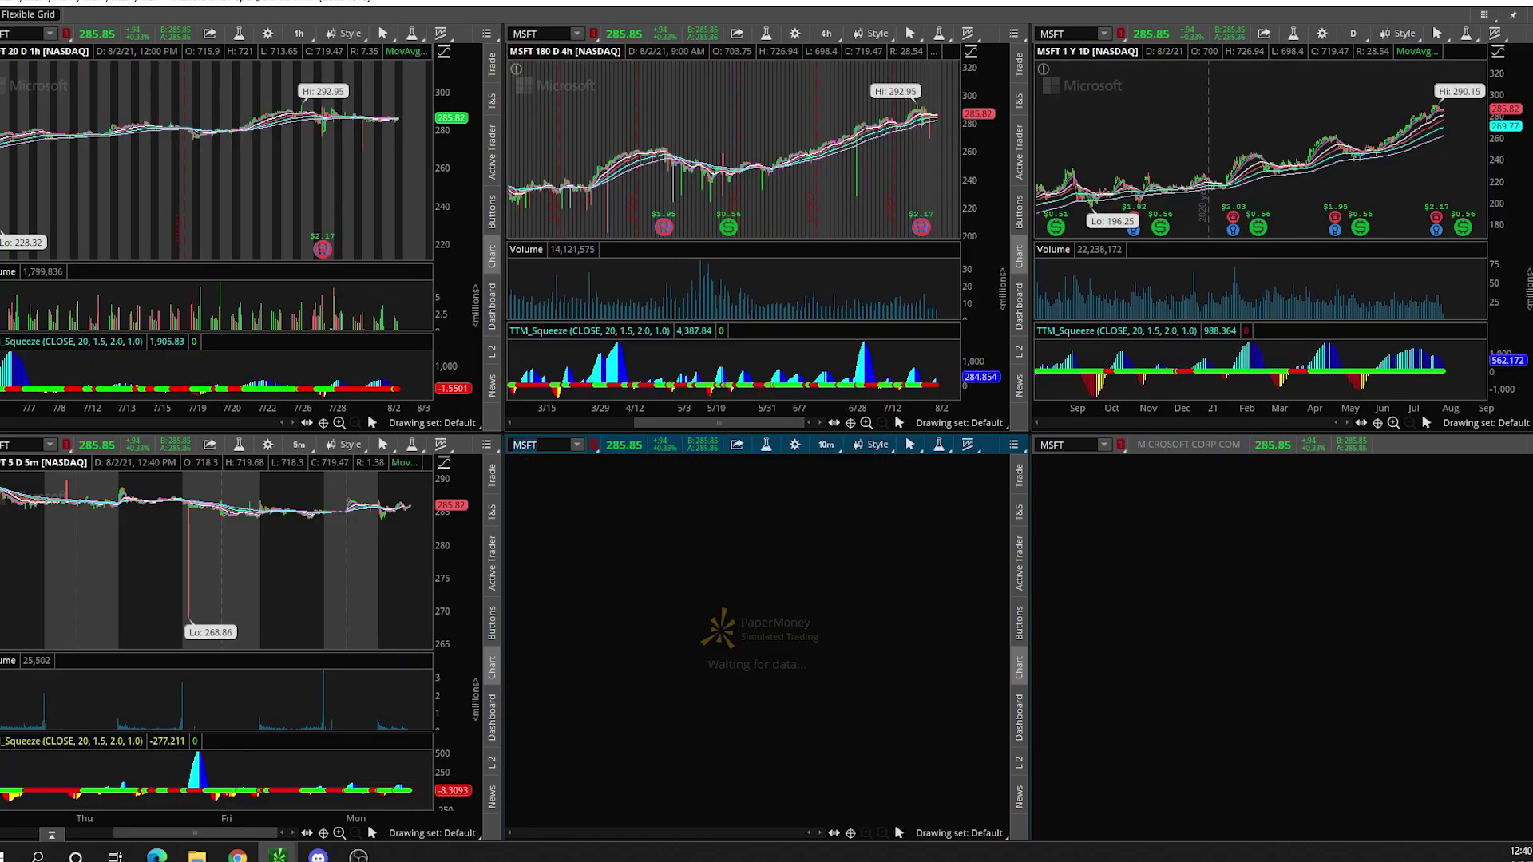
Return to the main paper trading window and show its single MSFT 1 Y 1D chart
mouse_move(279, 856)
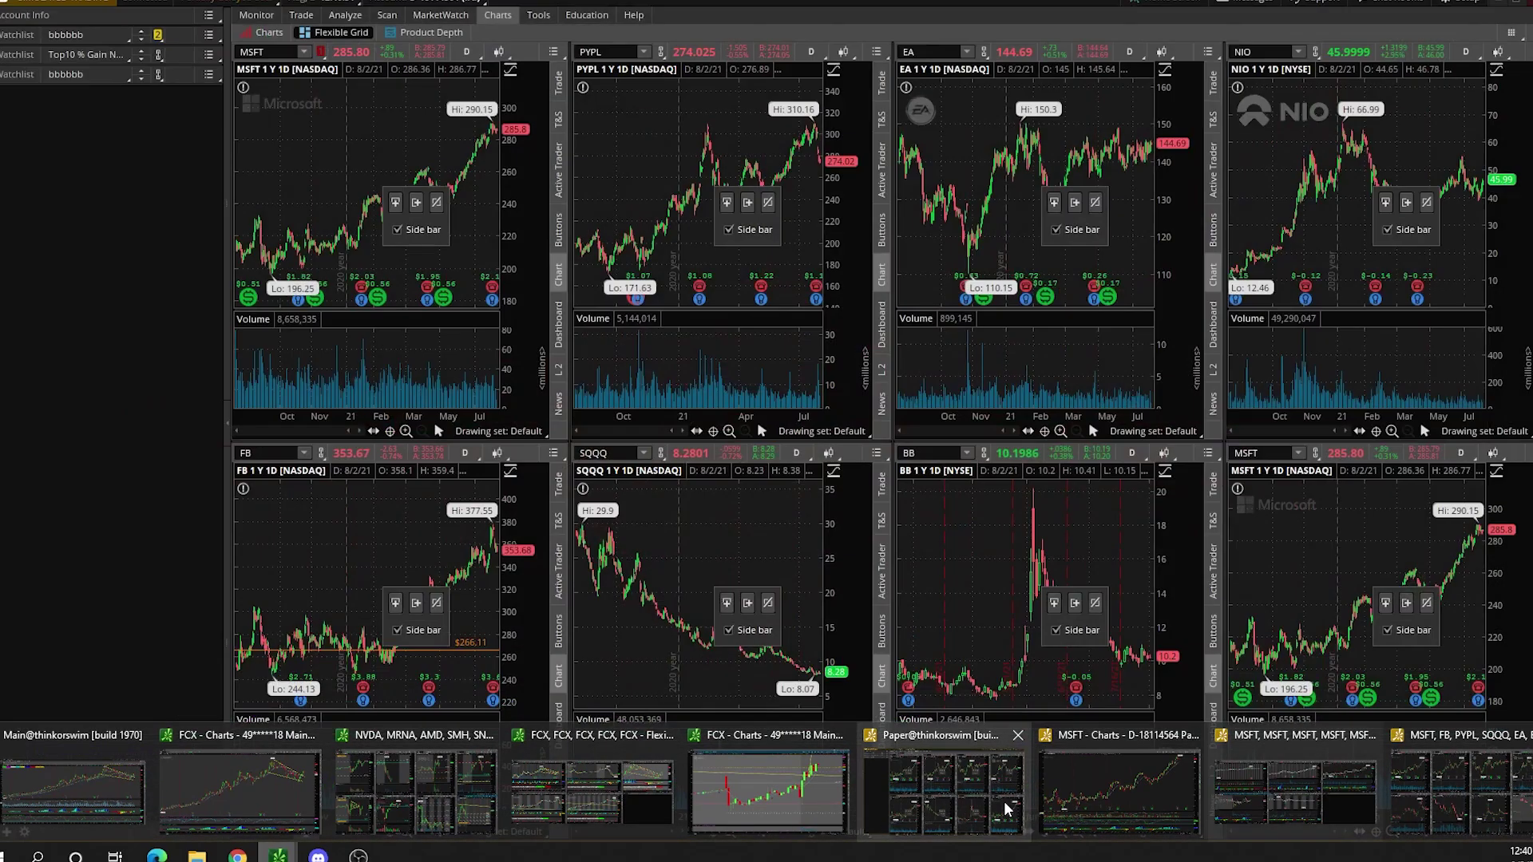
left_click(942, 791)
left_click(263, 34)
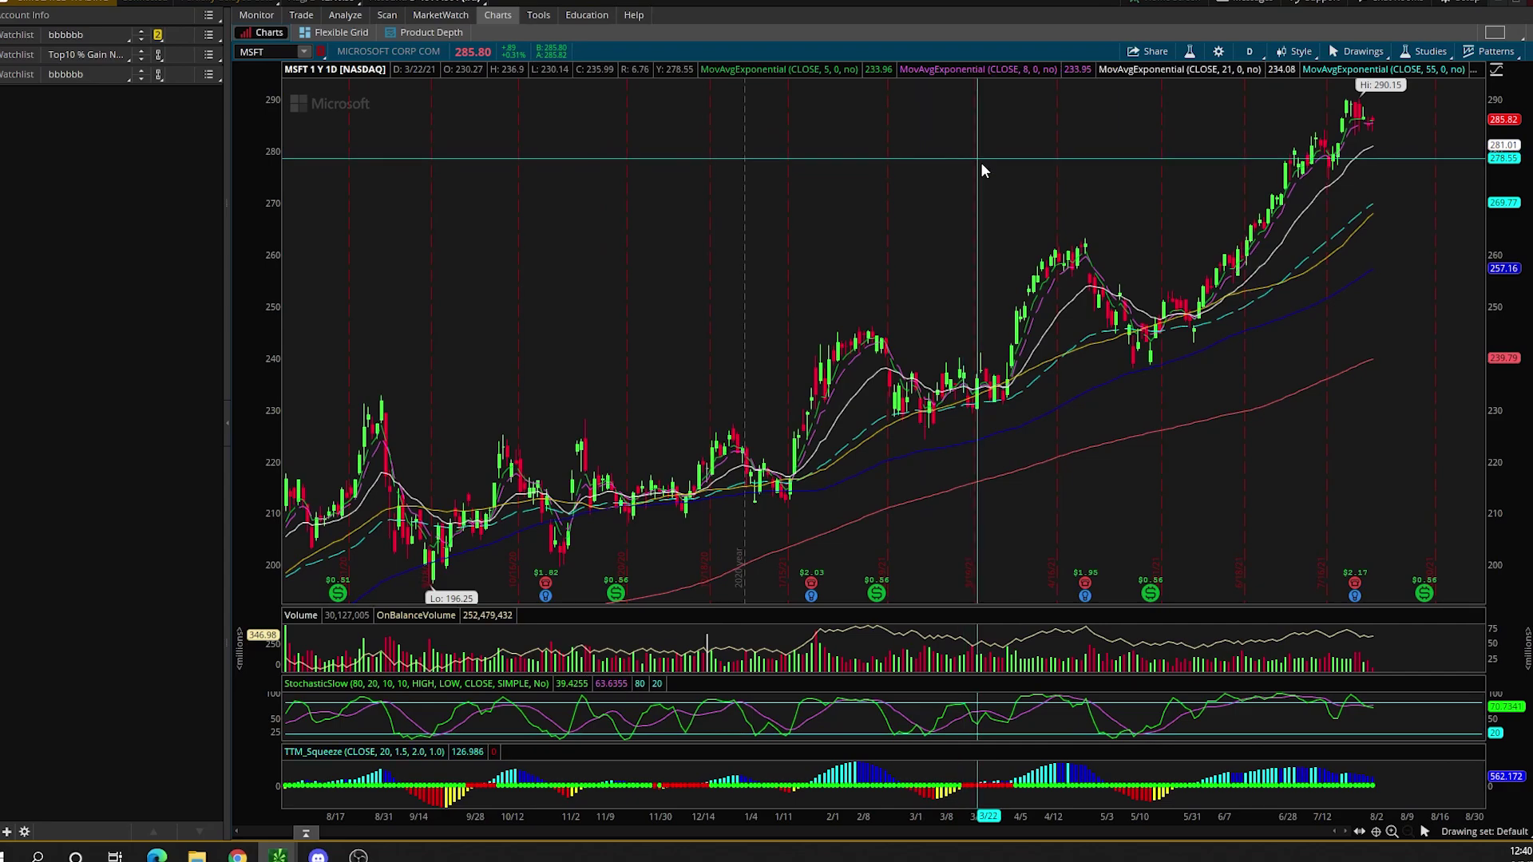
Zoom the MSFT daily chart in on late April to early August and preview the other open chart windows
left_click_drag(1078, 132, 1472, 142)
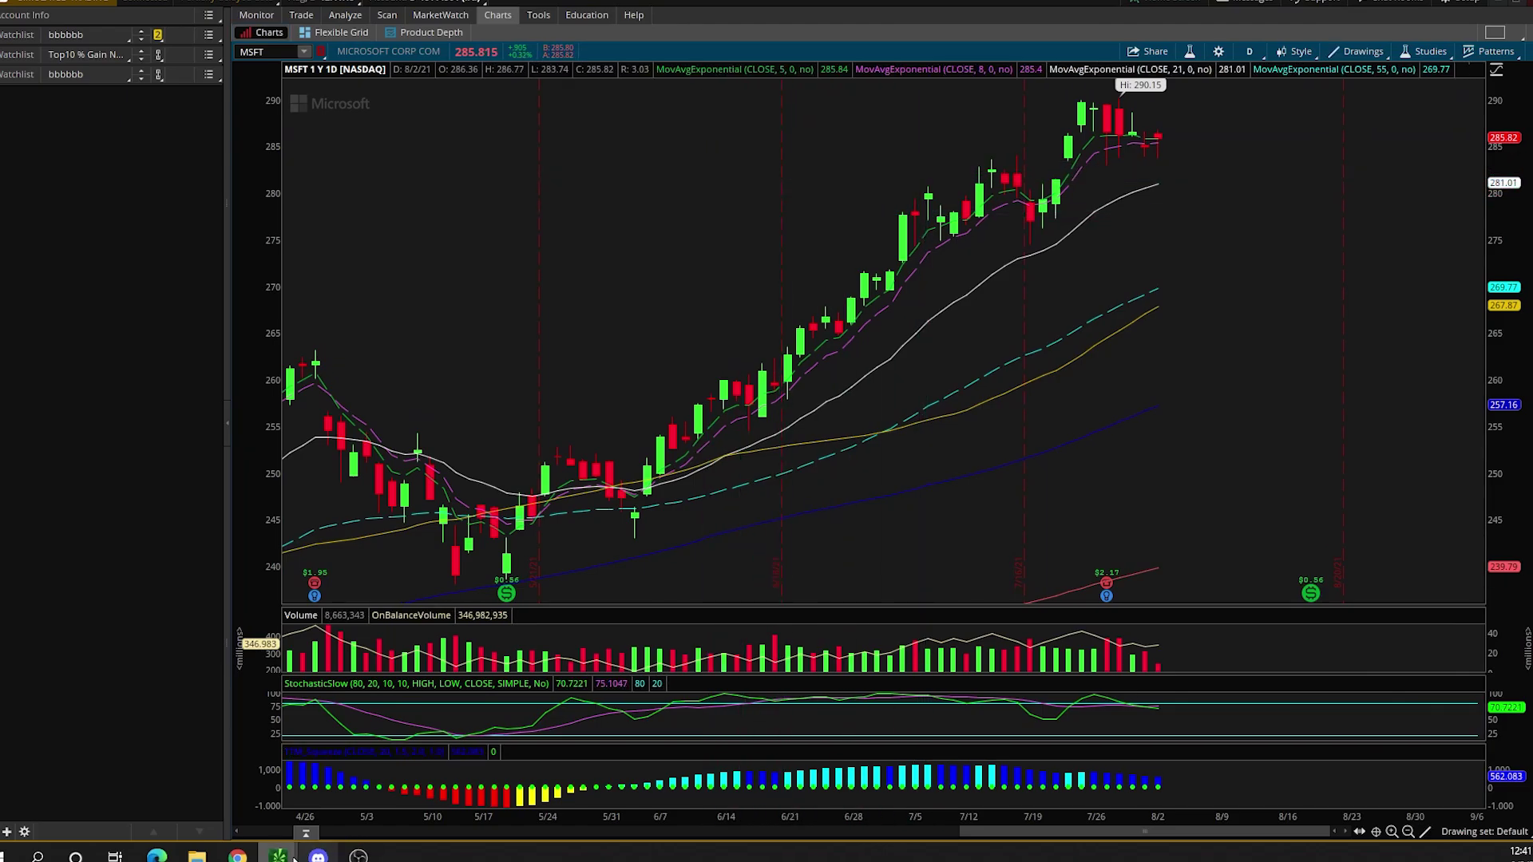
mouse_move(278, 854)
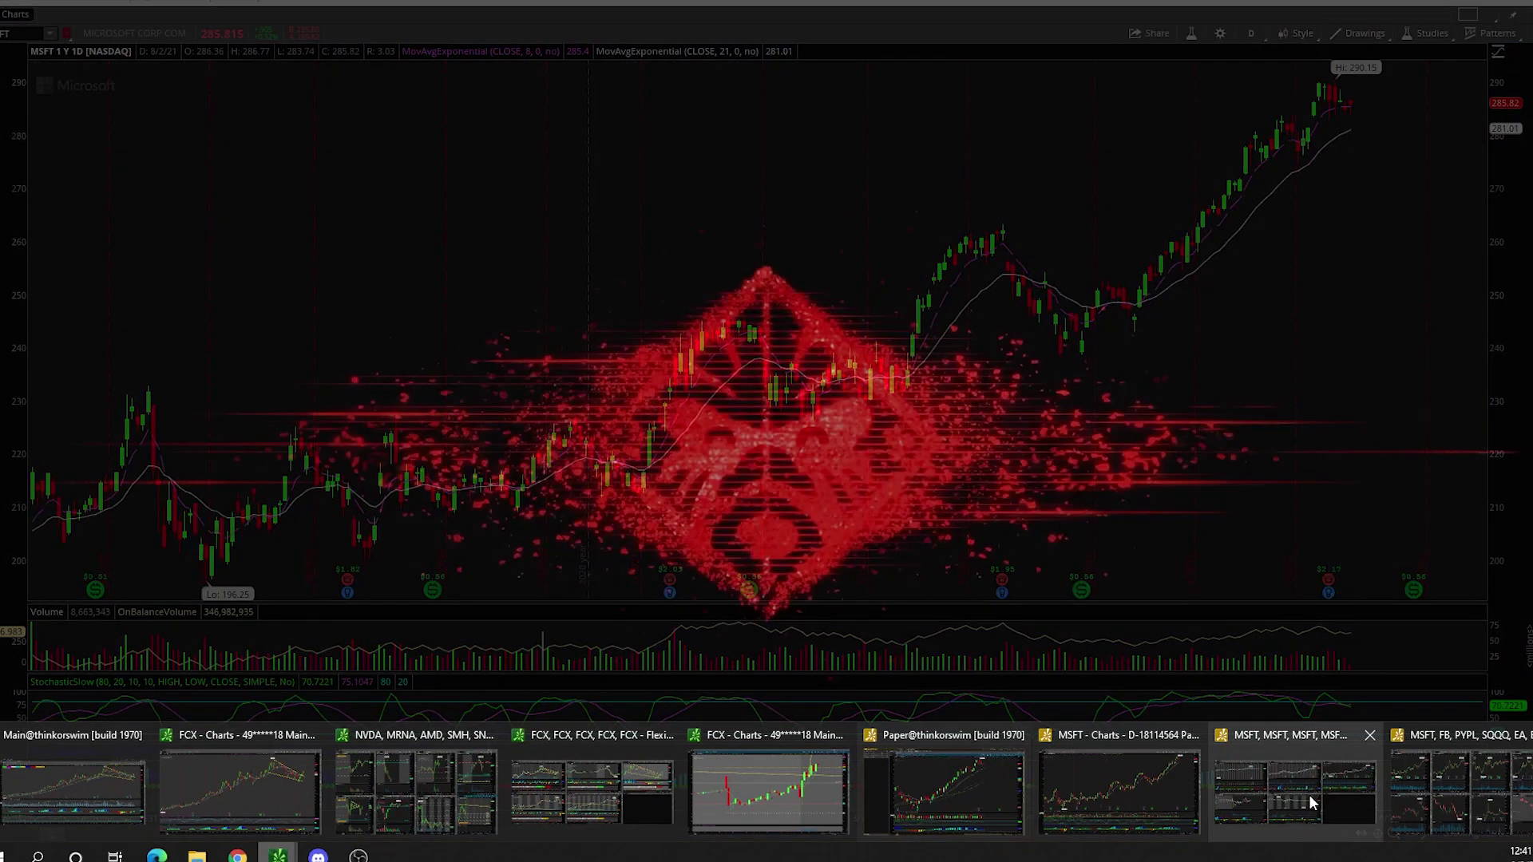
mouse_move(1488, 779)
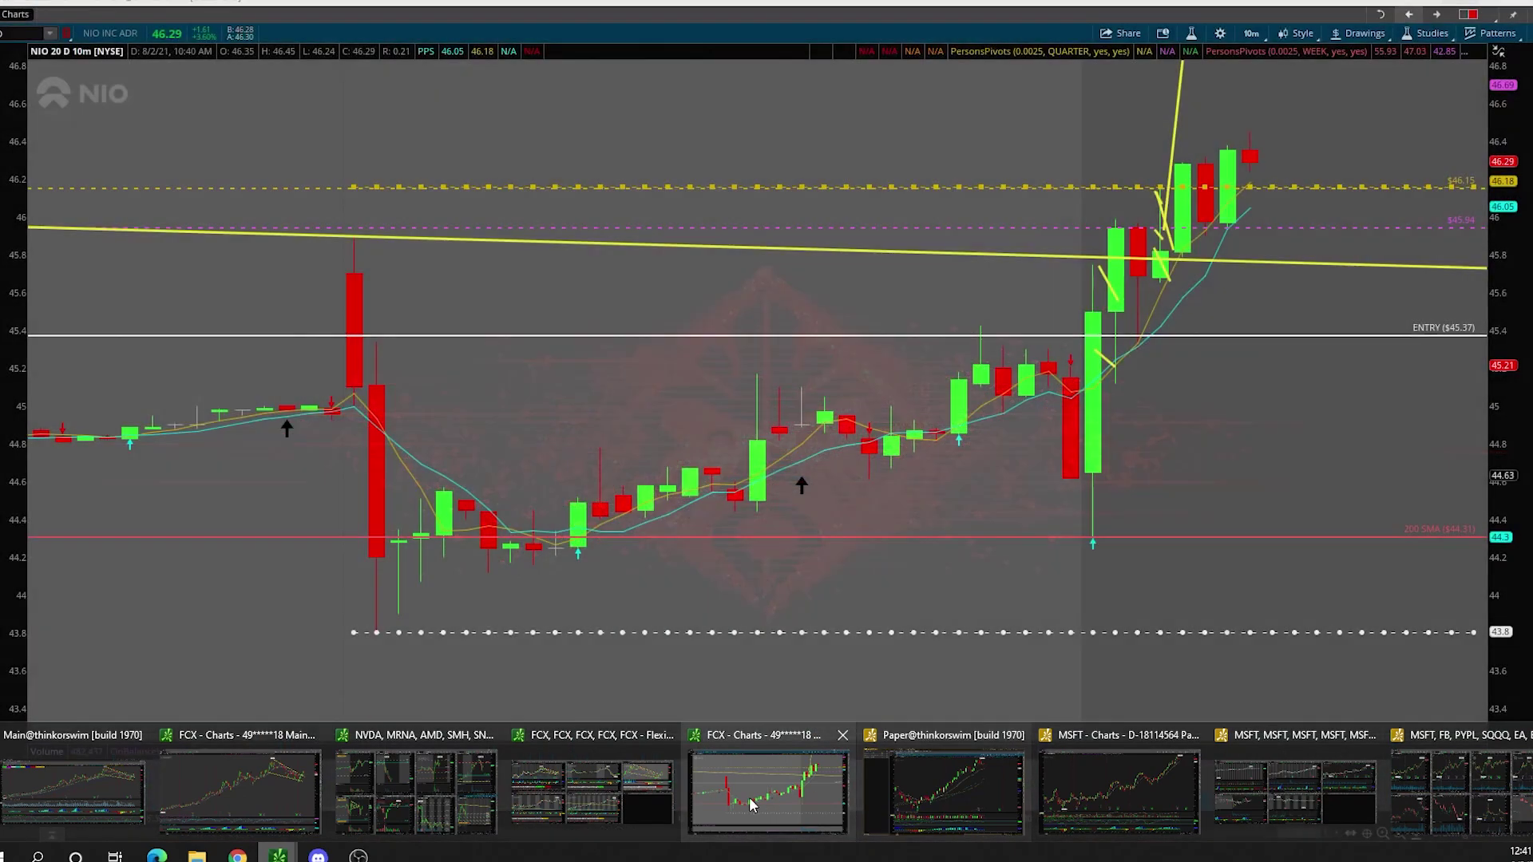
left_click(239, 791)
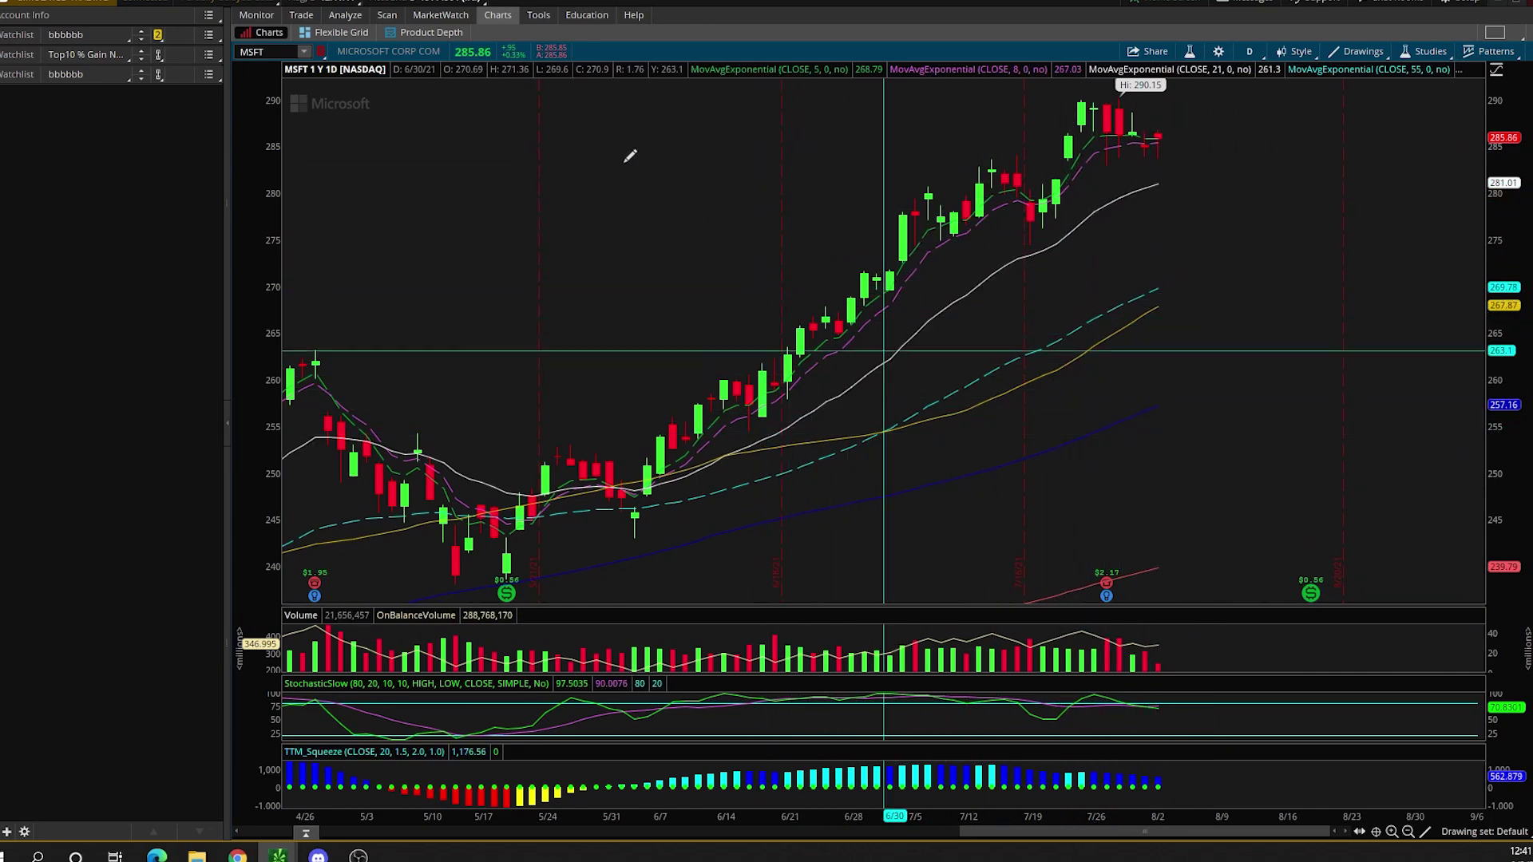
Place a horizontal price level at about 272.88 on the MSFT chart and check its color options in the properties
left_click(1120, 259)
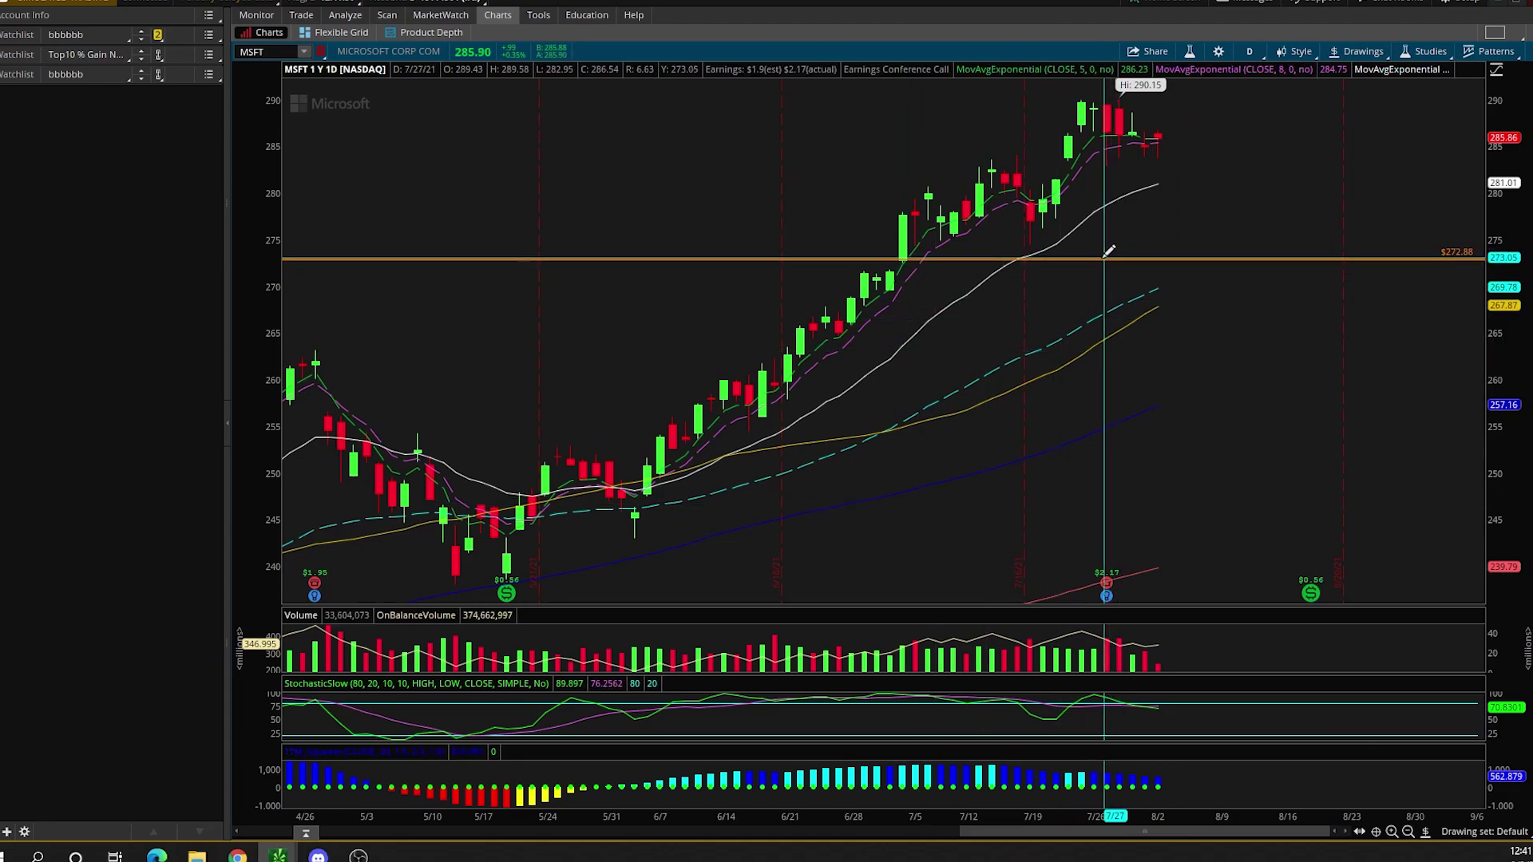
right_click(1101, 261)
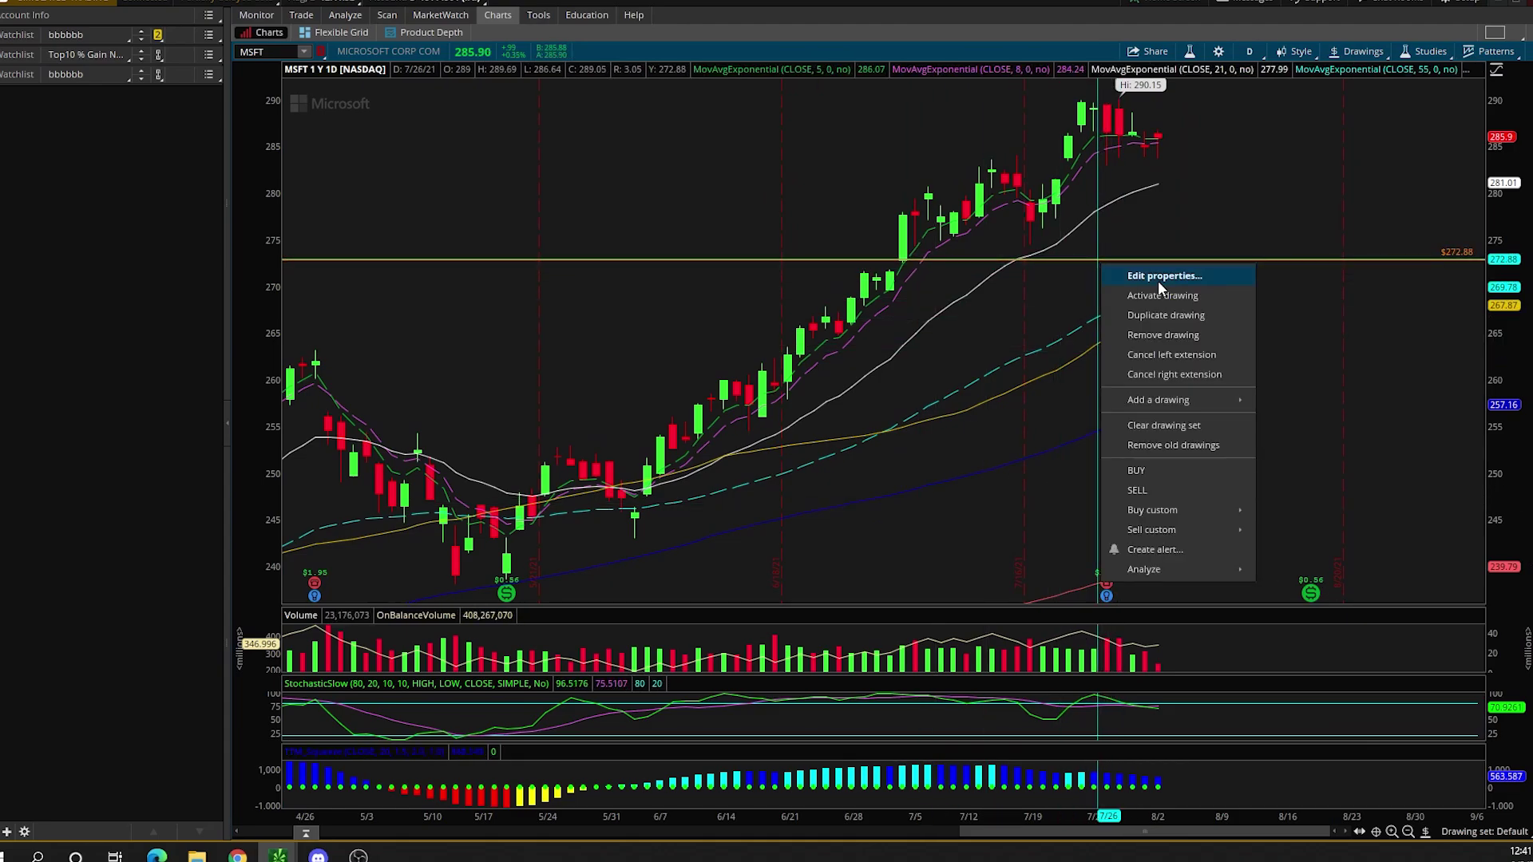
left_click(1158, 281)
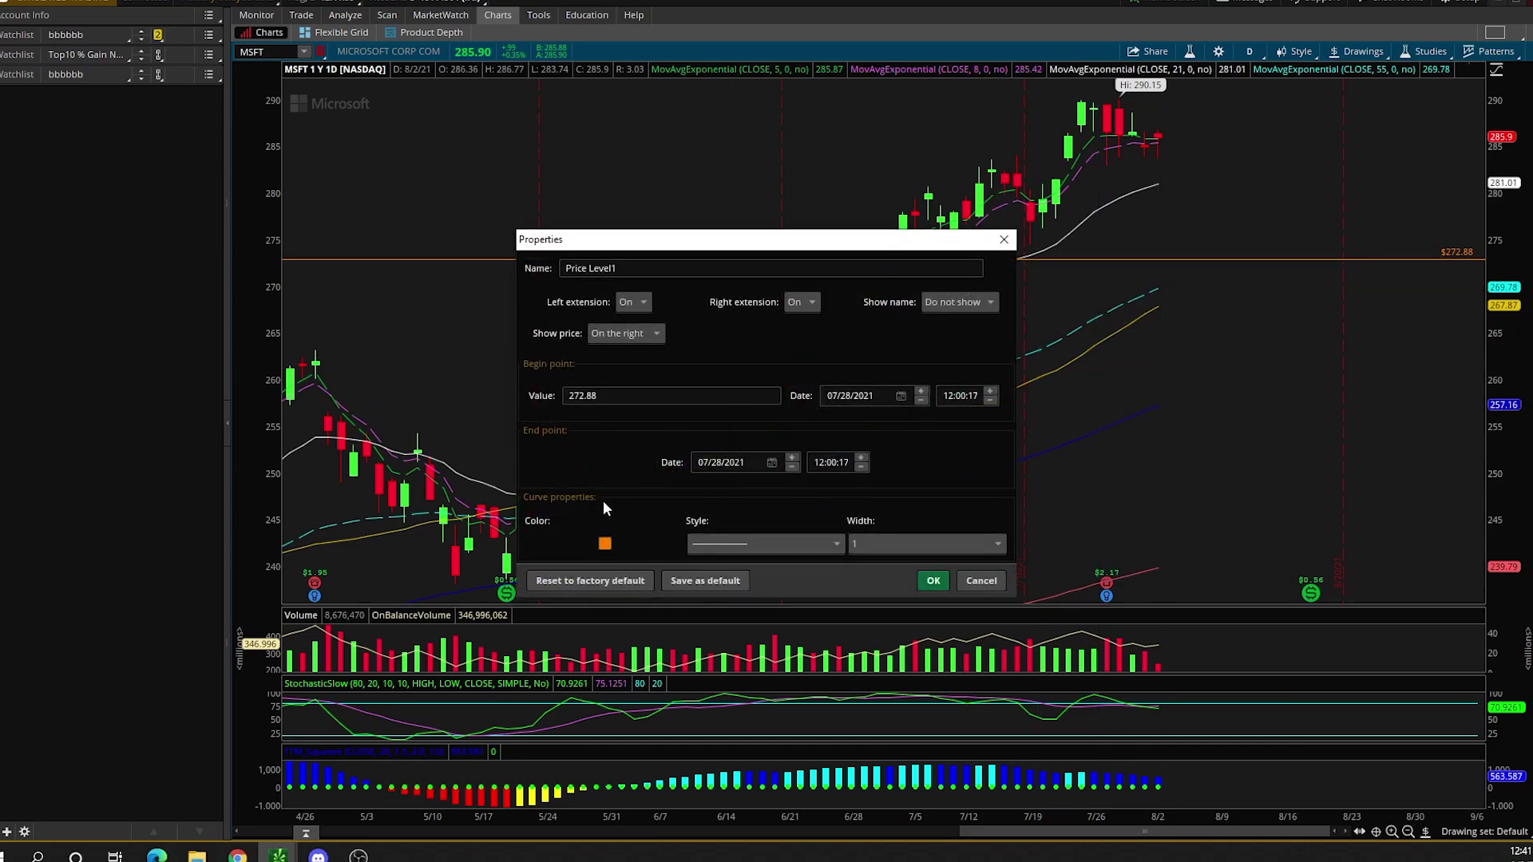
left_click(605, 543)
key("Escape")
Add another horizontal price level at about 263.36, near the late-April high
middle_click(743, 212)
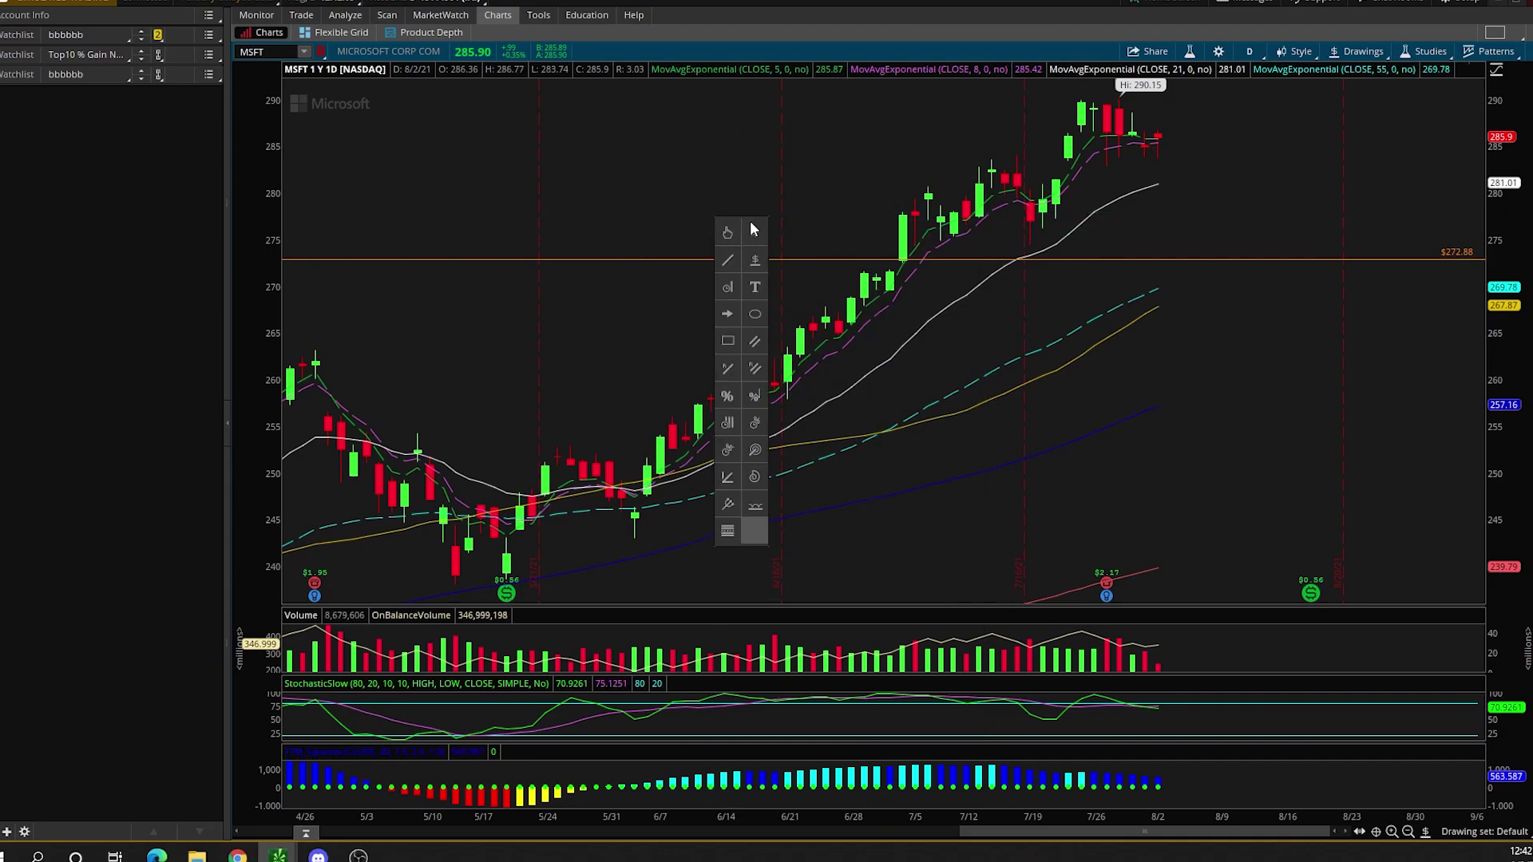
left_click(754, 264)
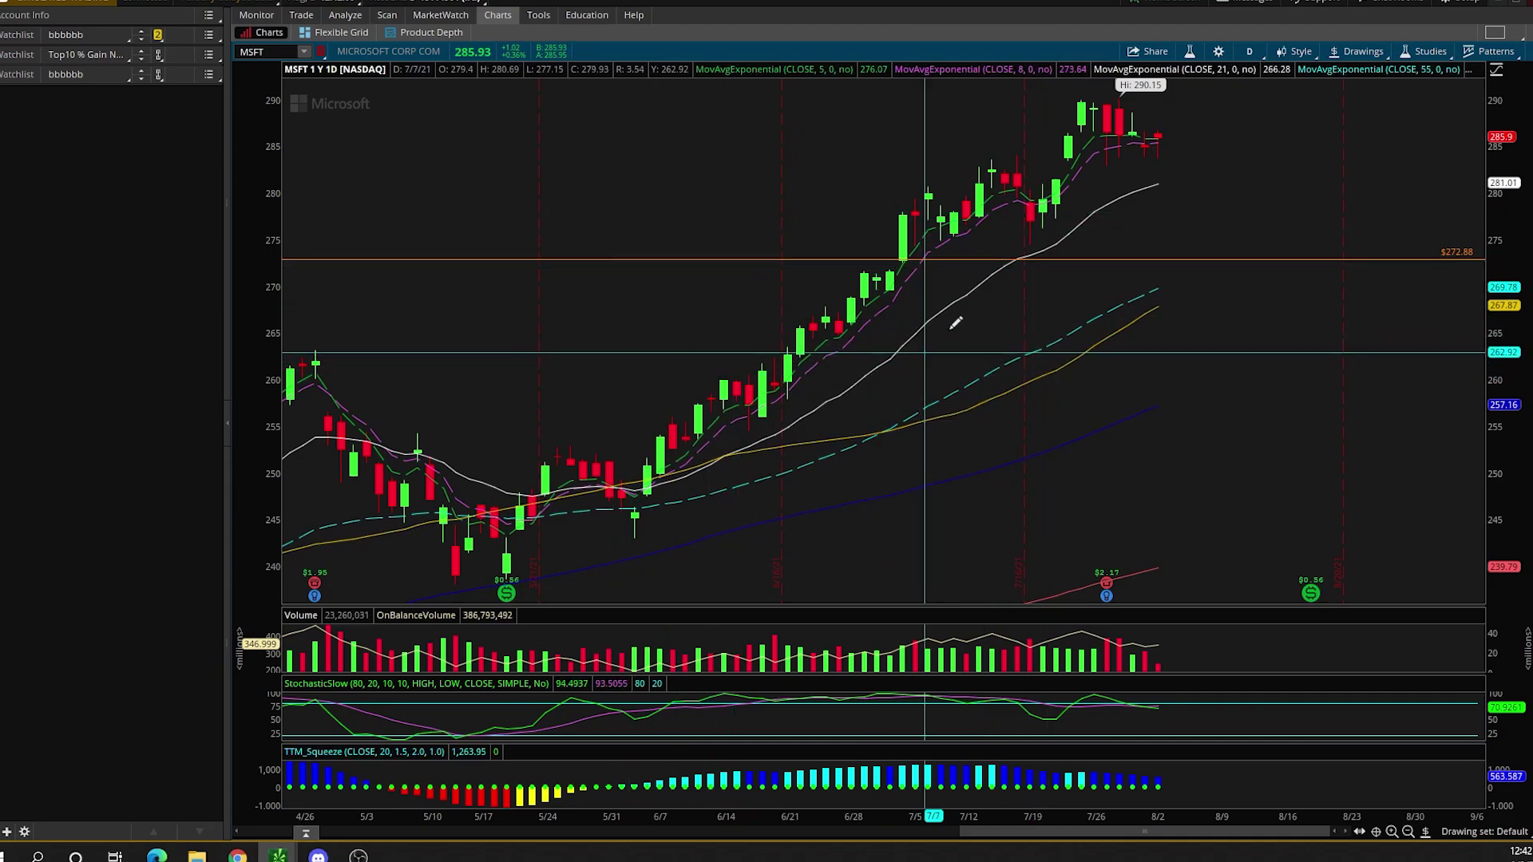
left_click(323, 346)
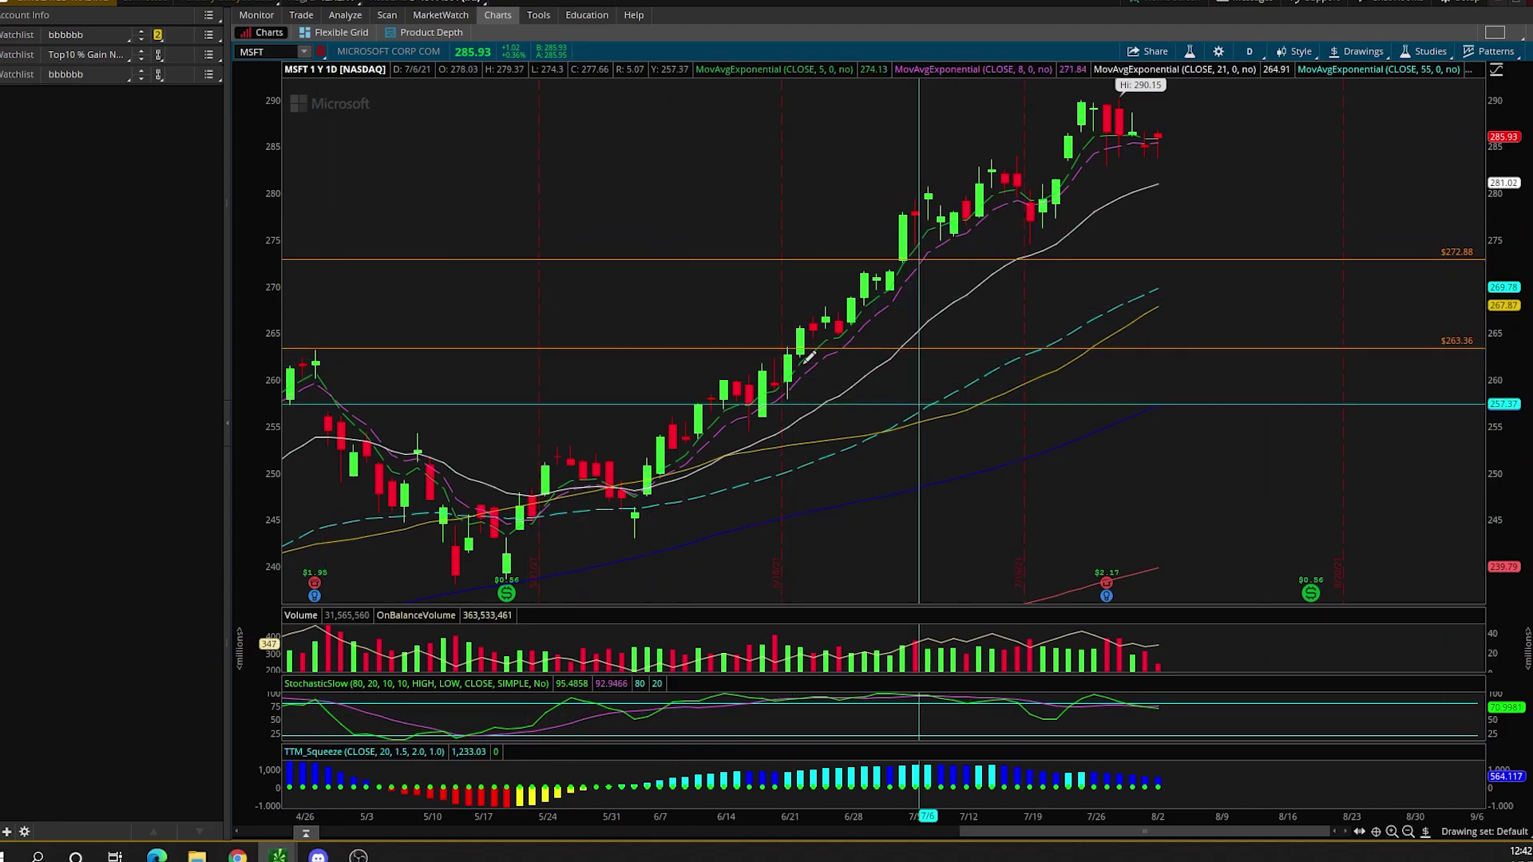
Set the chart settings so that drawings snap to OHLC
right_click(1112, 163)
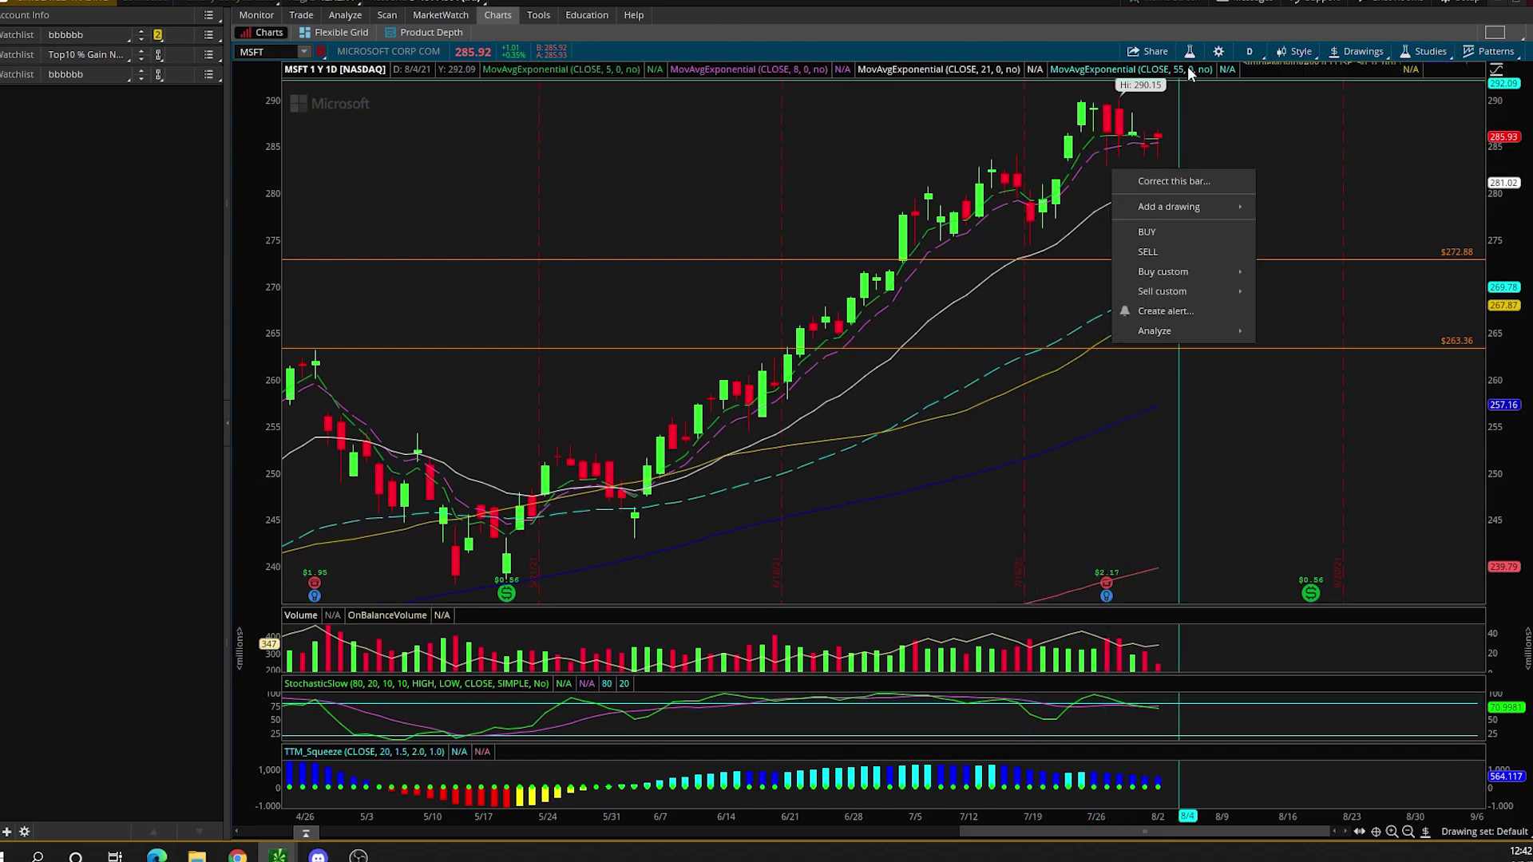
left_click(1214, 52)
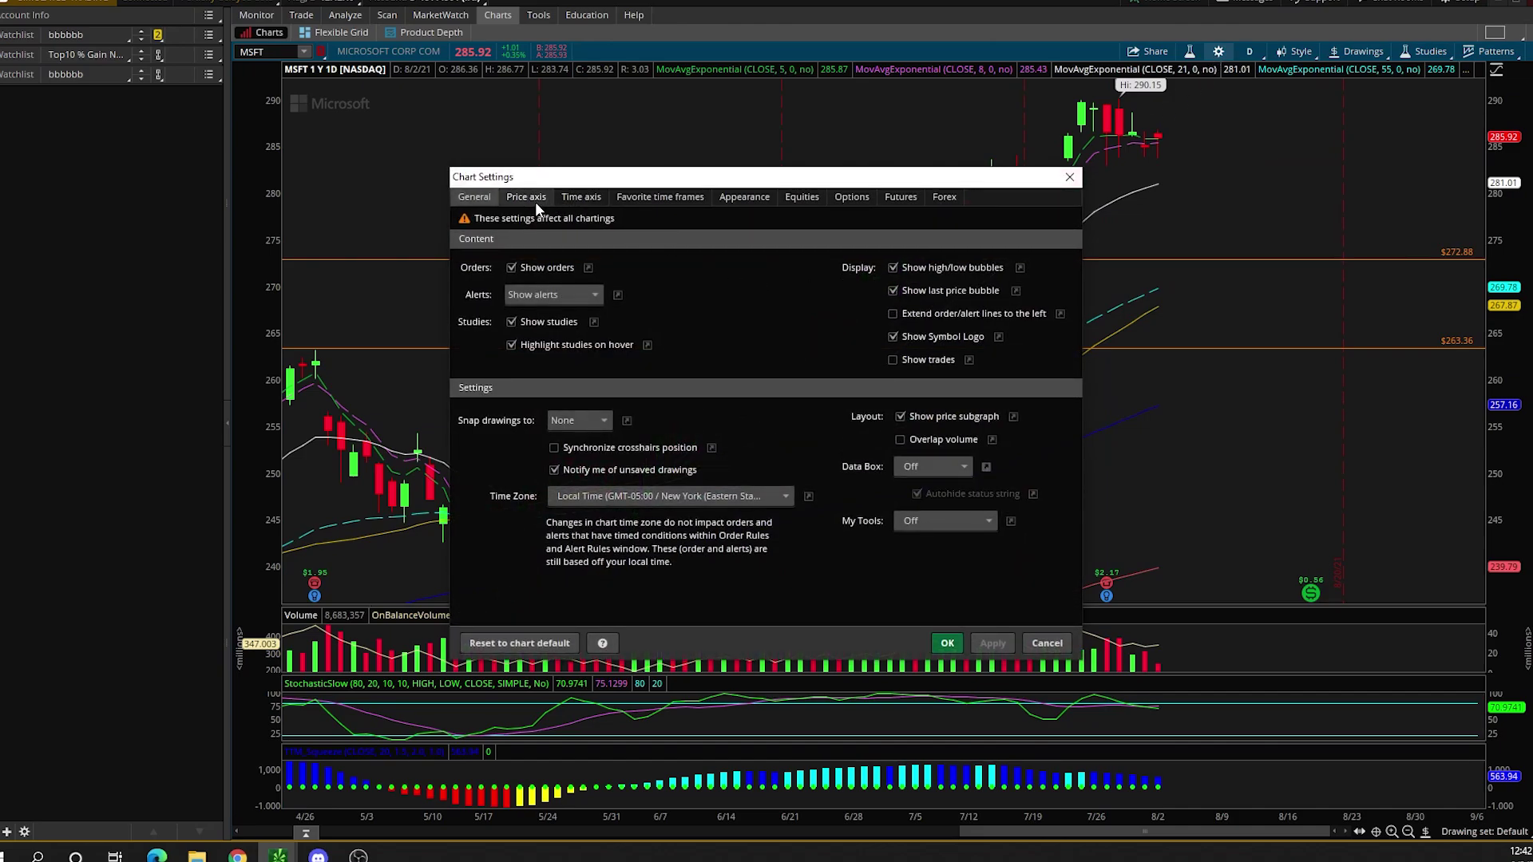
left_click(583, 421)
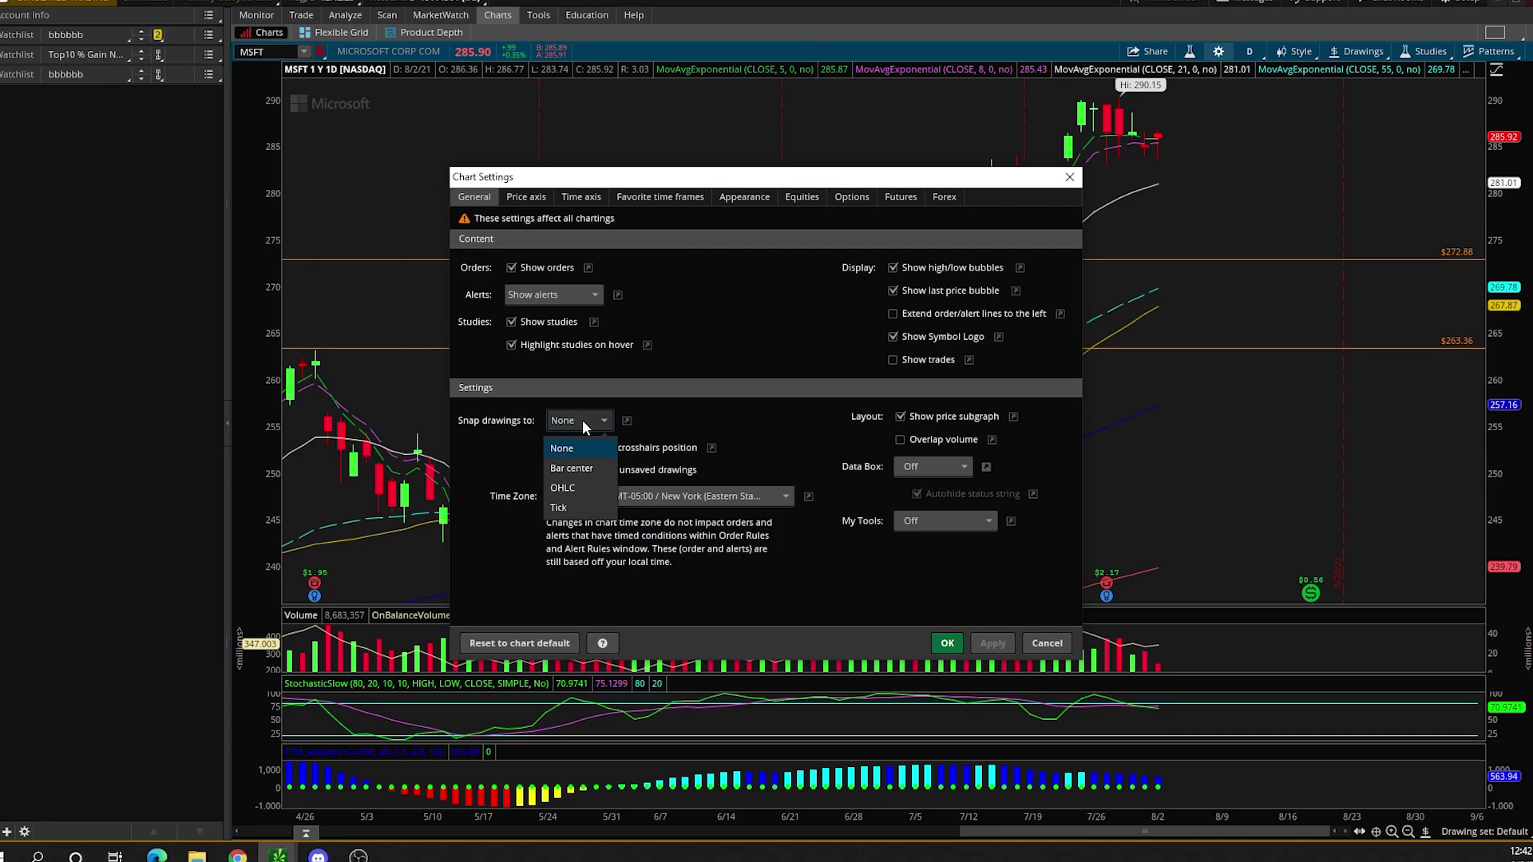
left_click(583, 488)
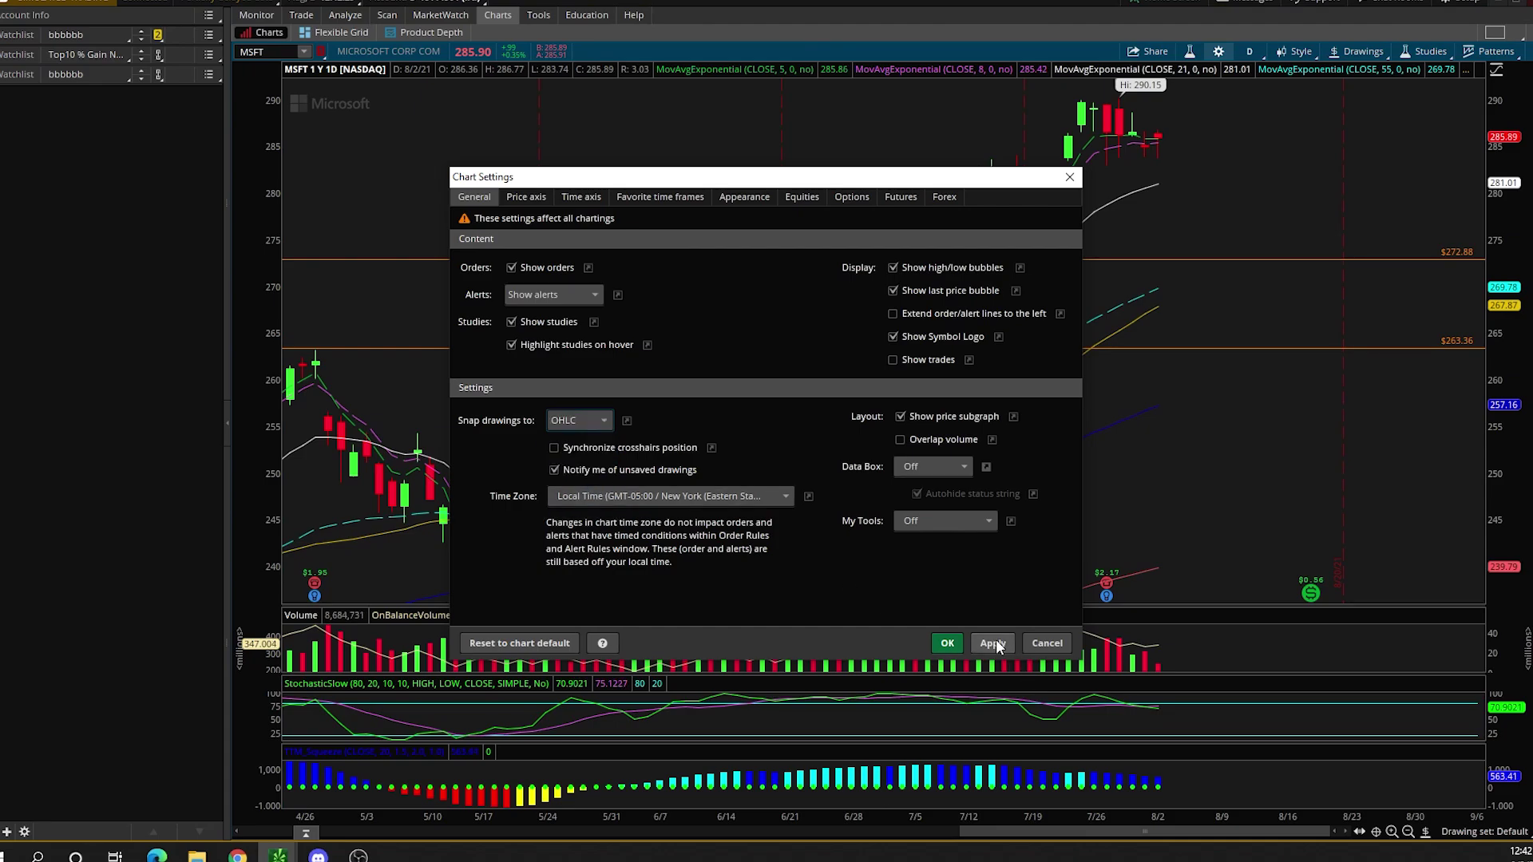
left_click(947, 643)
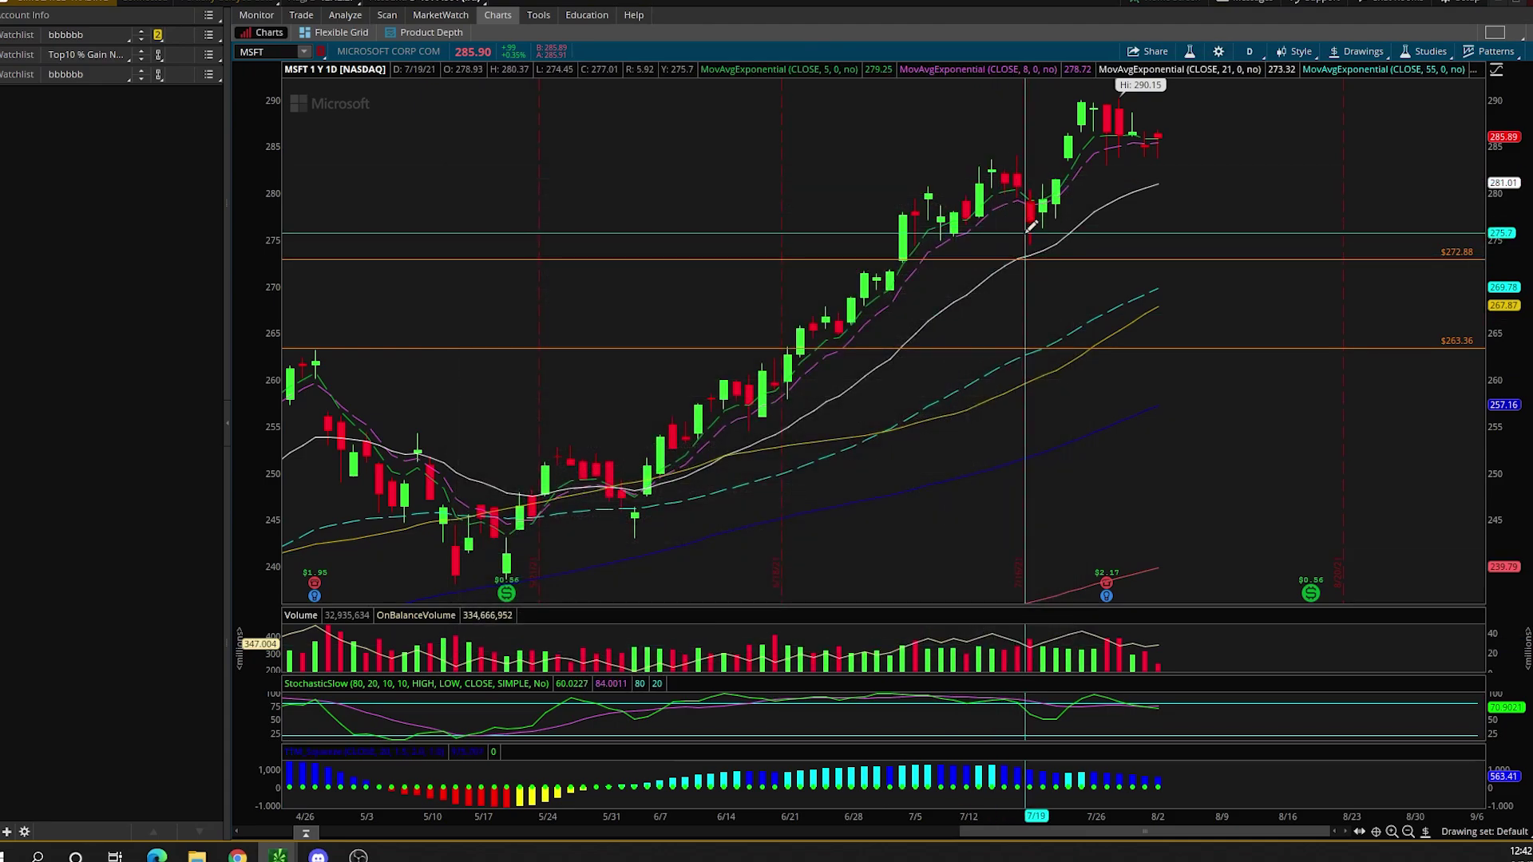
Add price levels at 274.45 and 283.91, and restyle the 274.45 level as a white short-dashed line
left_click(1158, 157)
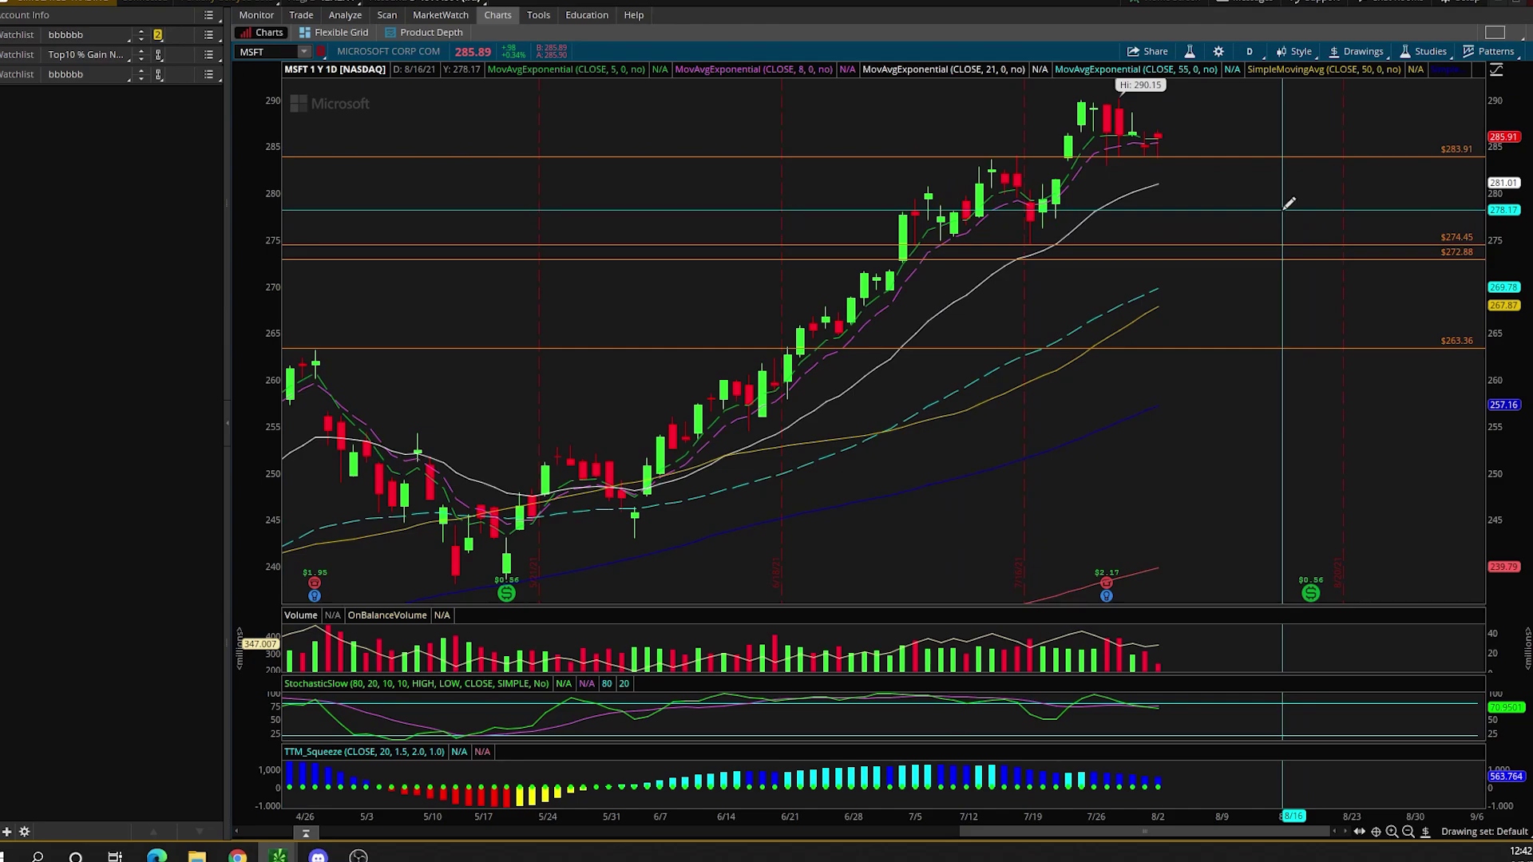
right_click(1198, 243)
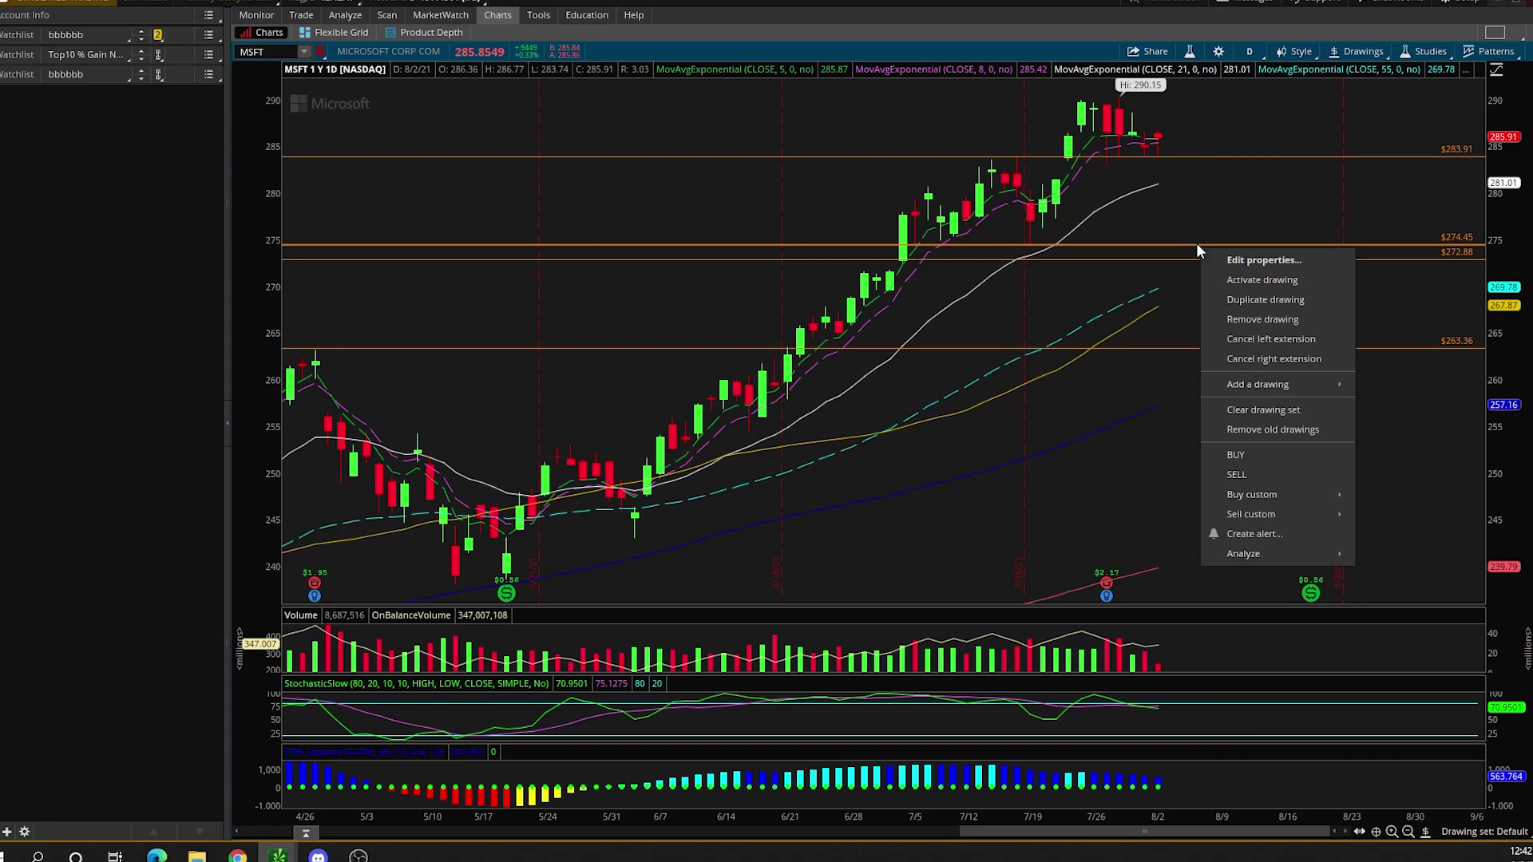
left_click(1264, 259)
left_click(606, 544)
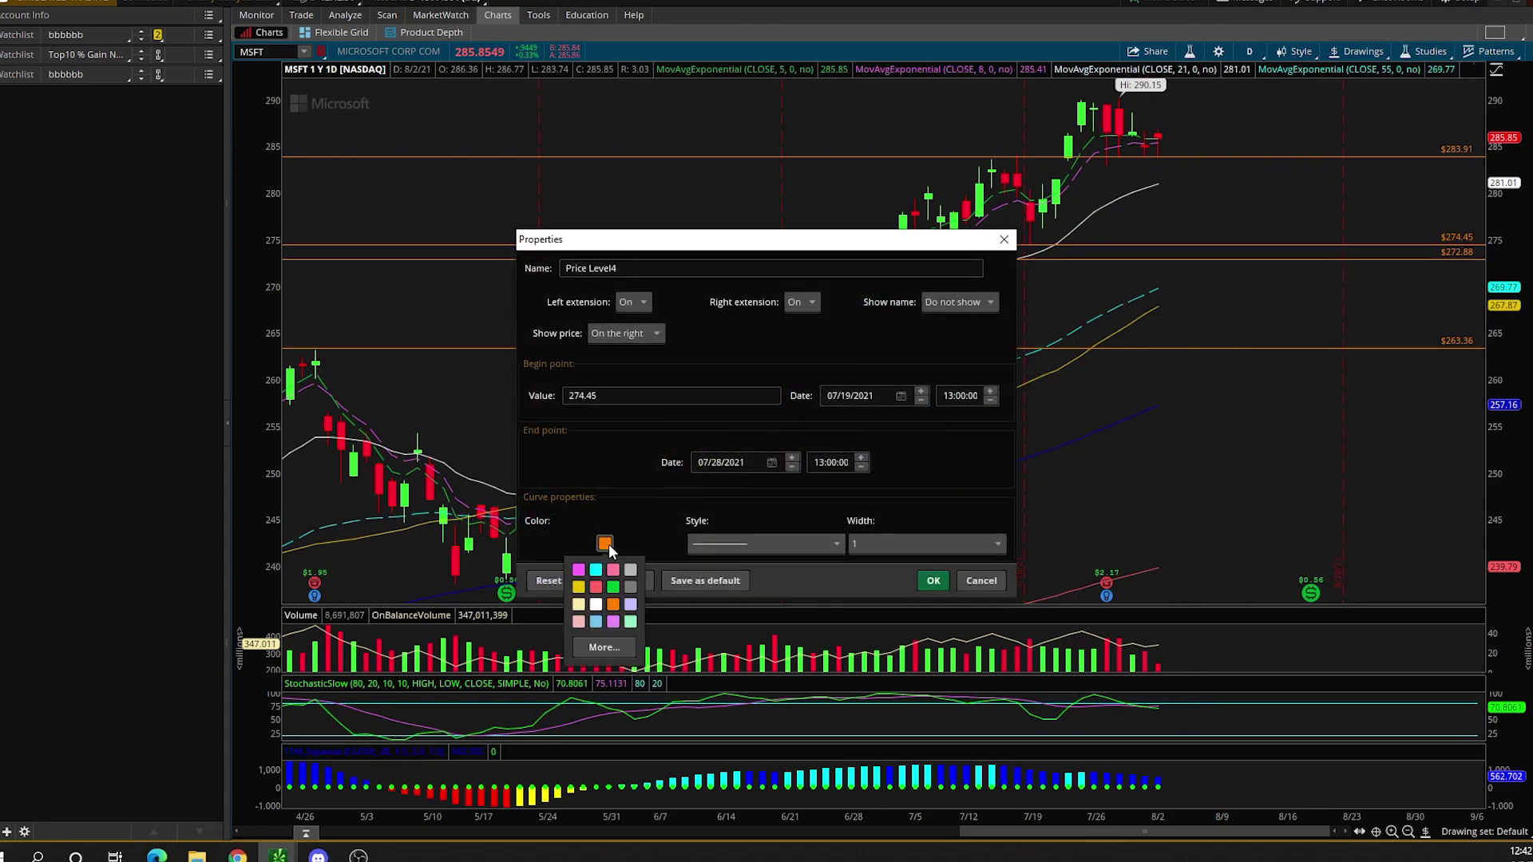
left_click(595, 605)
left_click(742, 545)
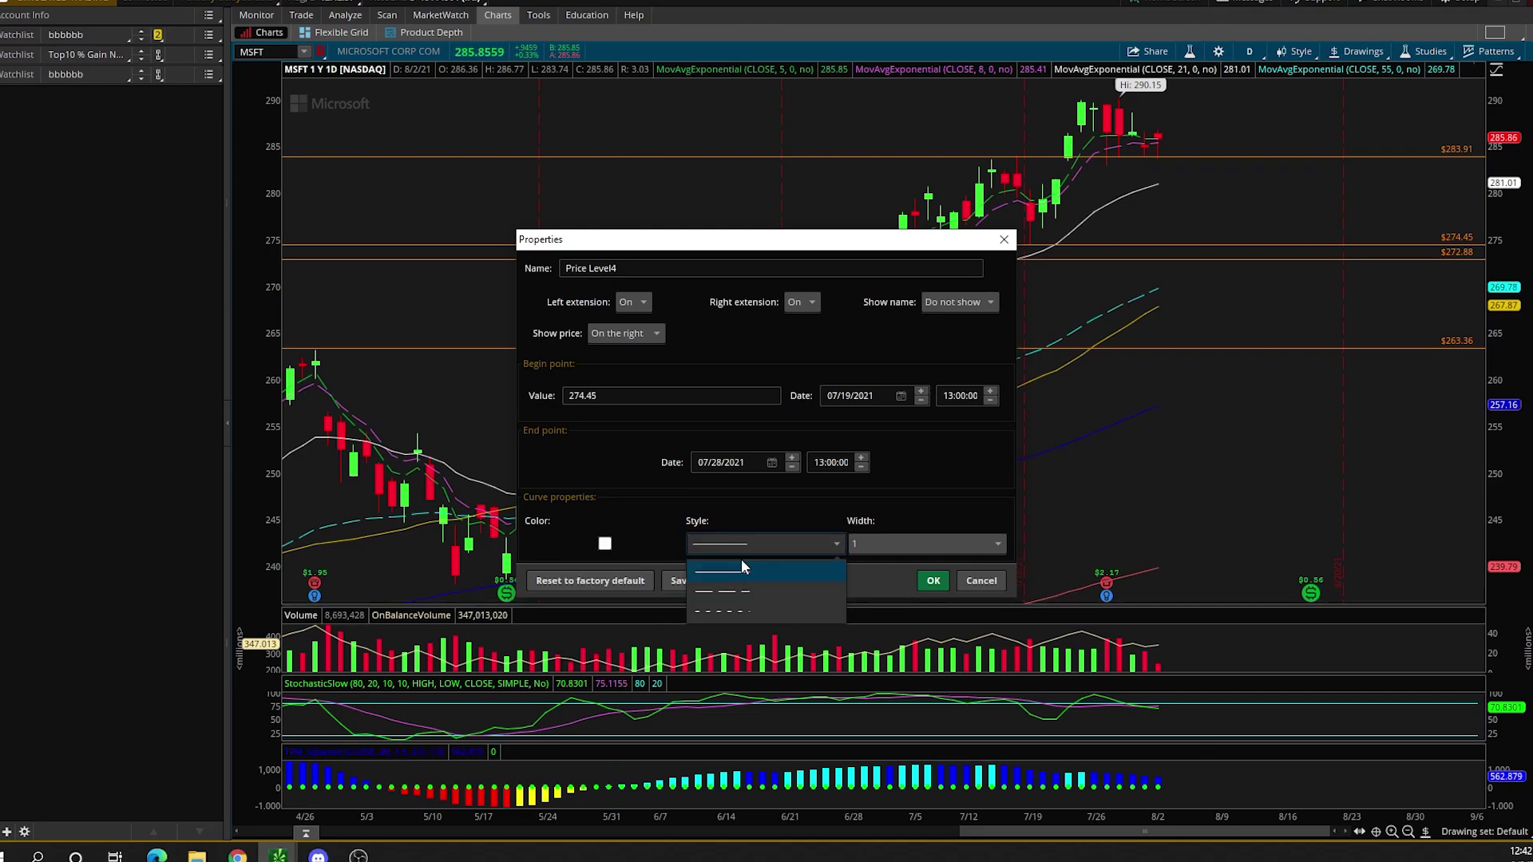
left_click(723, 612)
left_click(934, 580)
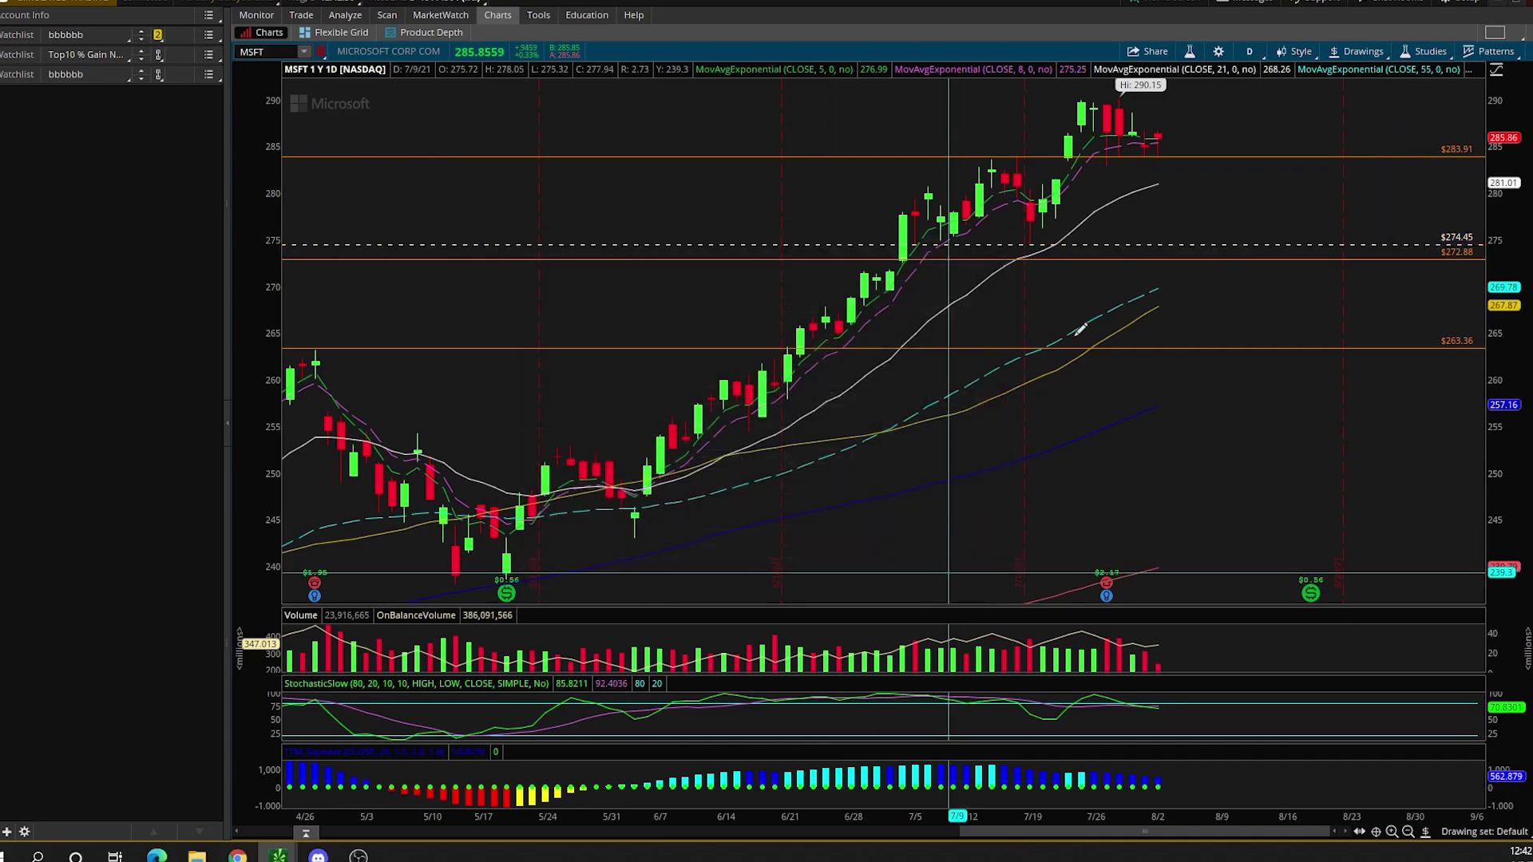
Save the 274.45 level's white dashed style as the default for price levels
right_click(1126, 245)
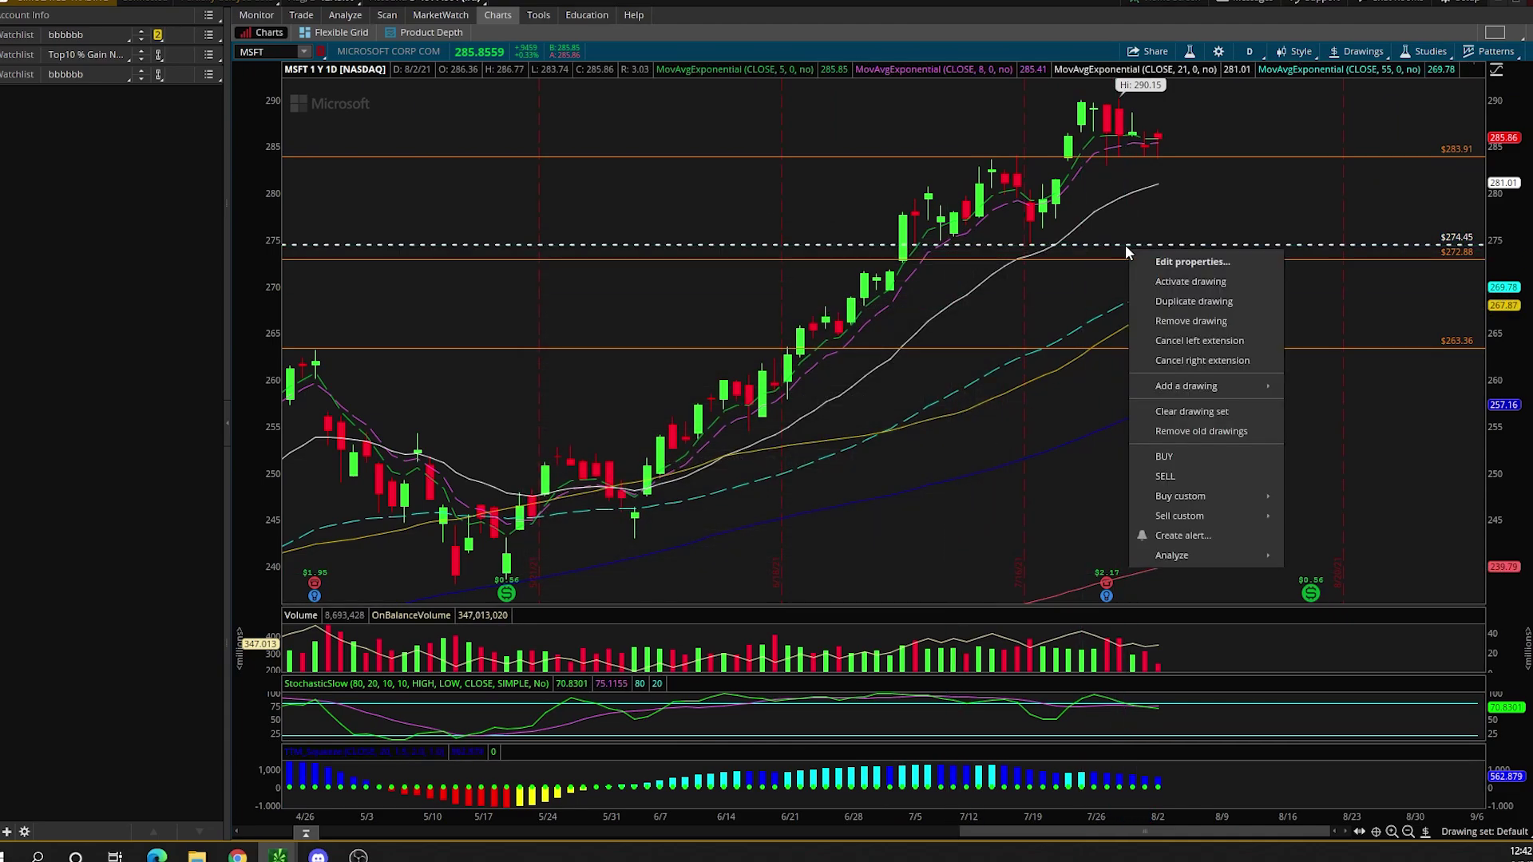
left_click(1166, 258)
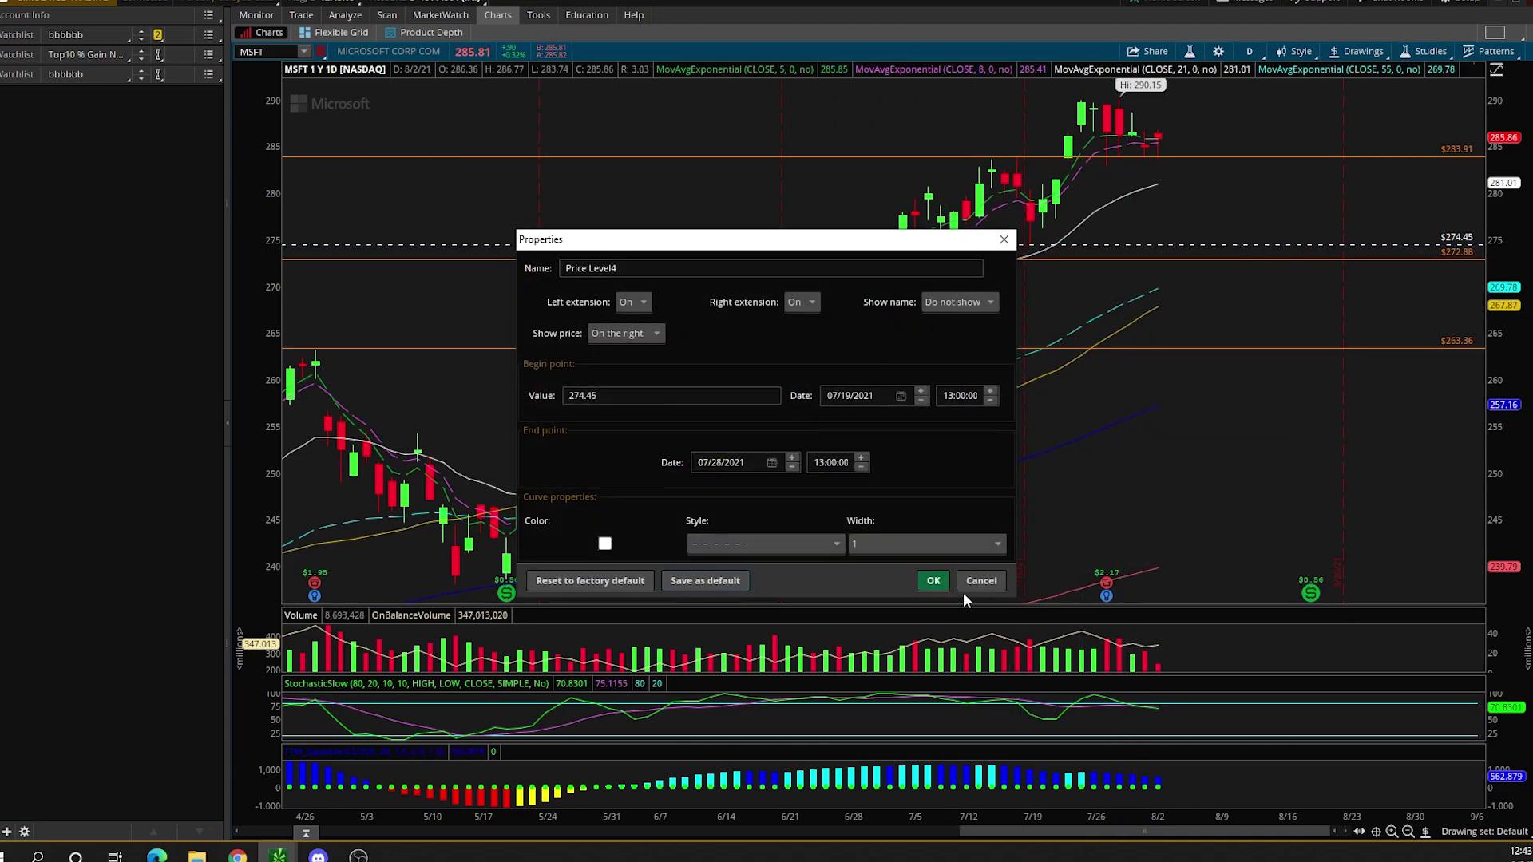
left_click(932, 582)
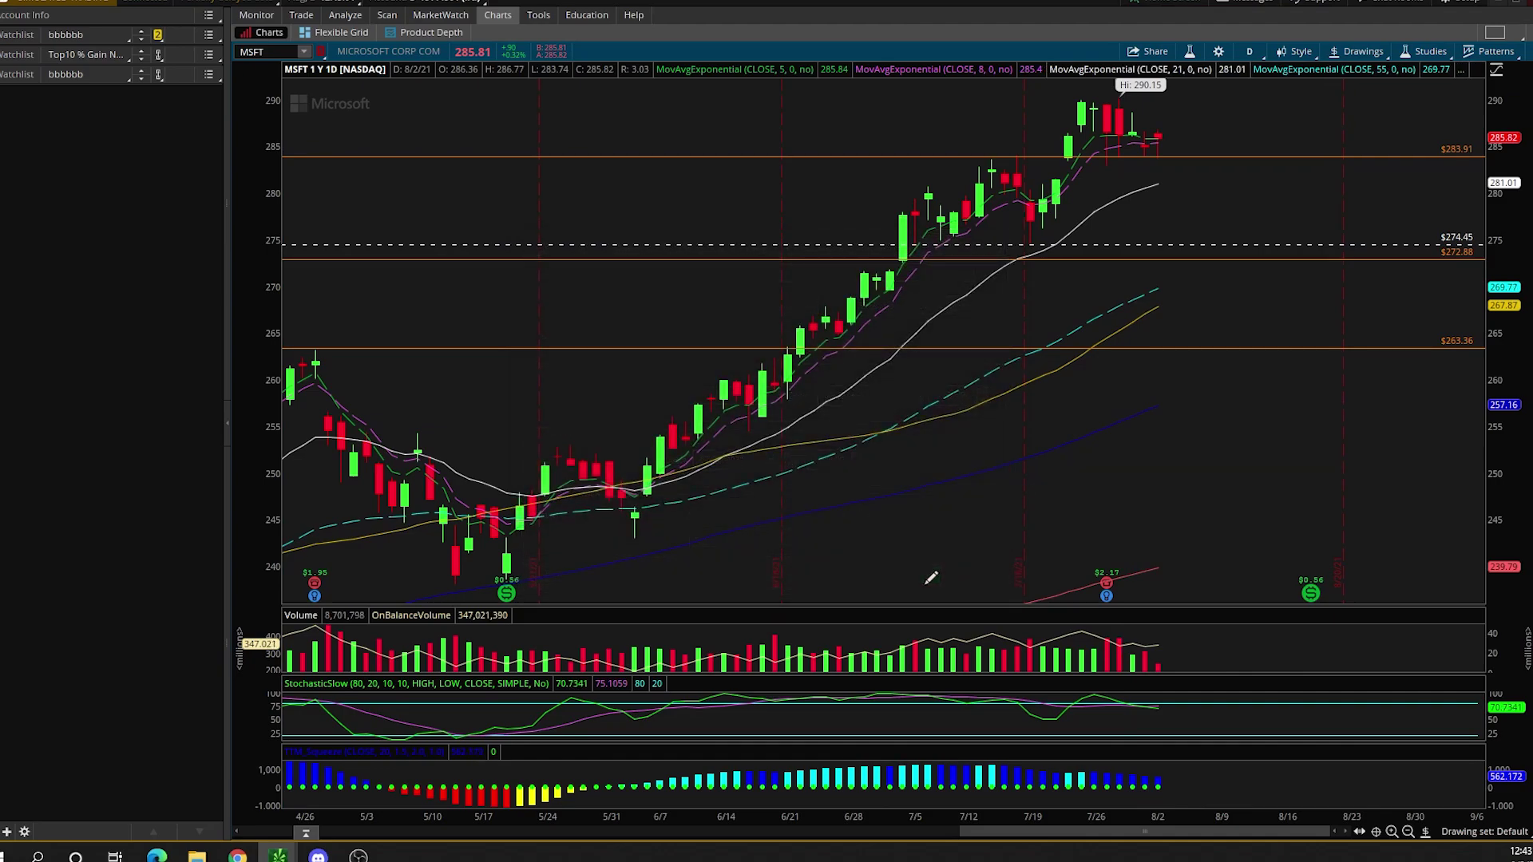
Add nine price levels in the default style between about 253.05 and 269.88
left_click(1170, 444)
left_click(1188, 424)
left_click(1198, 409)
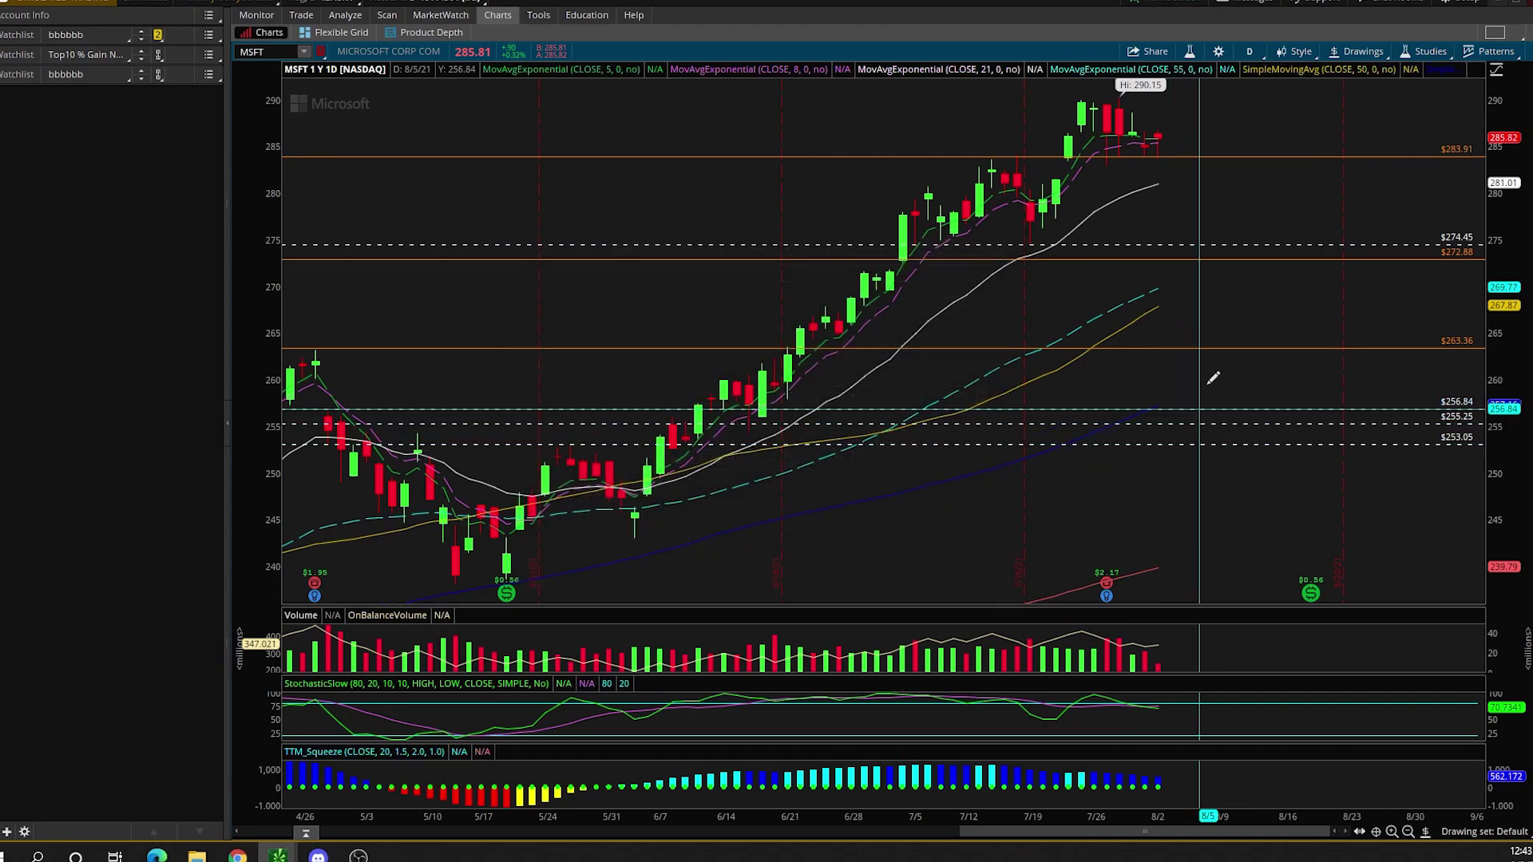
left_click(1206, 384)
left_click(1209, 377)
left_click(1218, 339)
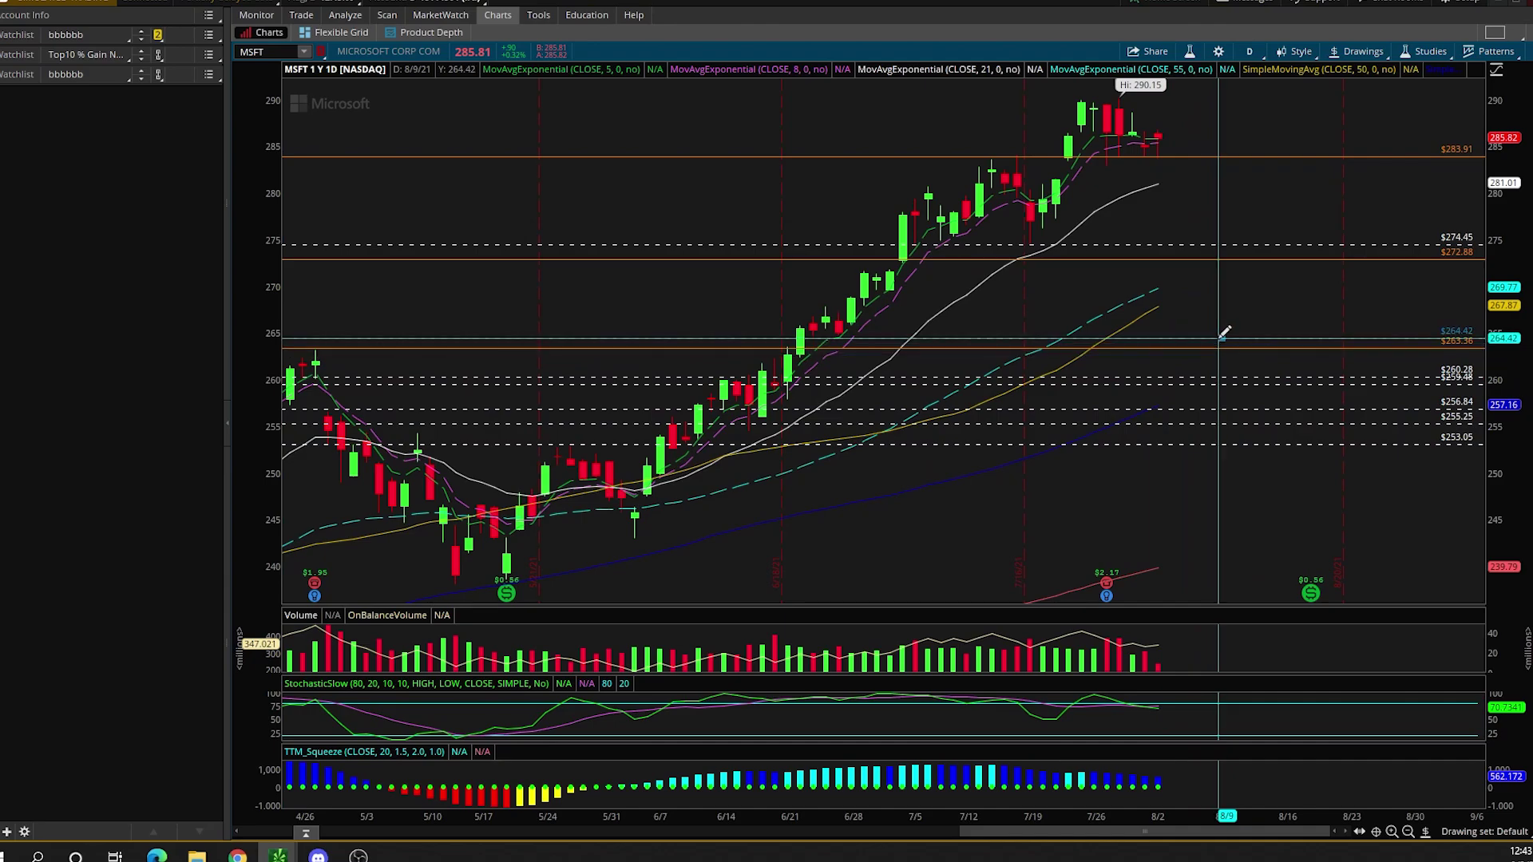
left_click(1226, 323)
left_click(1224, 301)
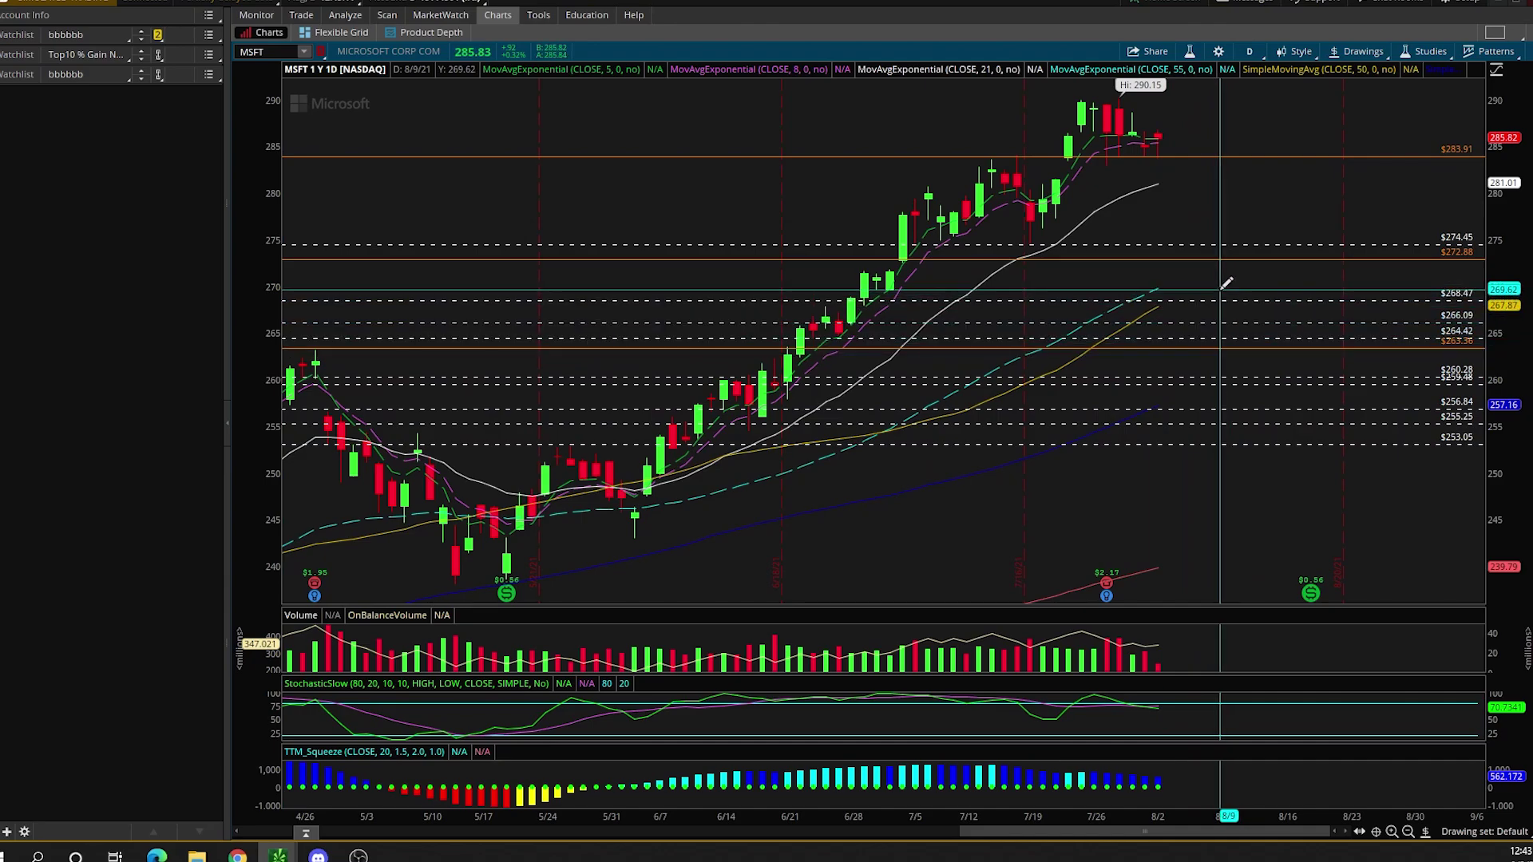
left_click(1222, 286)
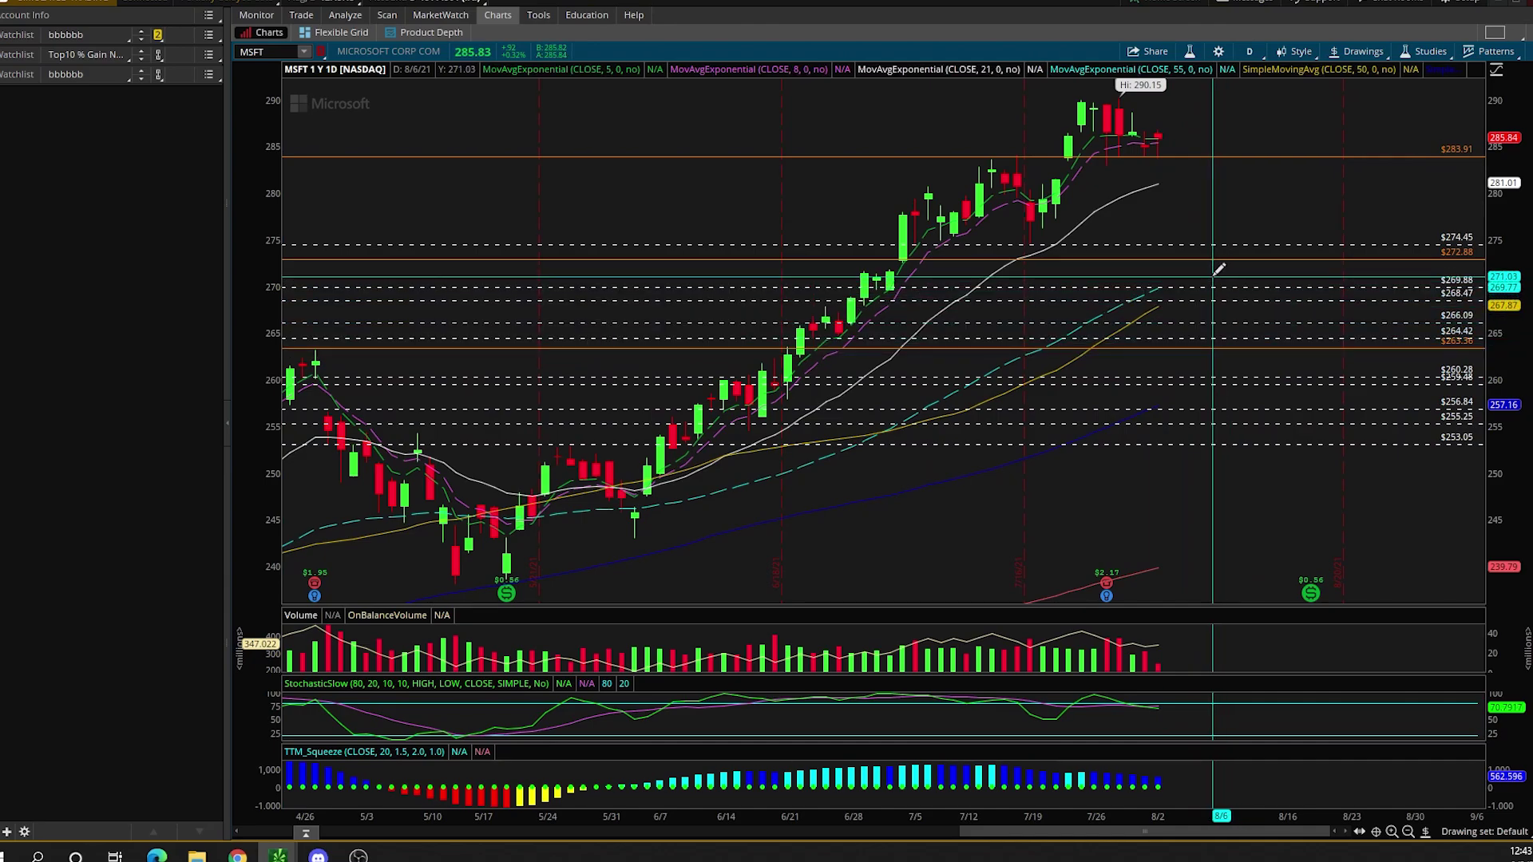
Clear the whole drawing set from the MSFT chart
right_click(1182, 226)
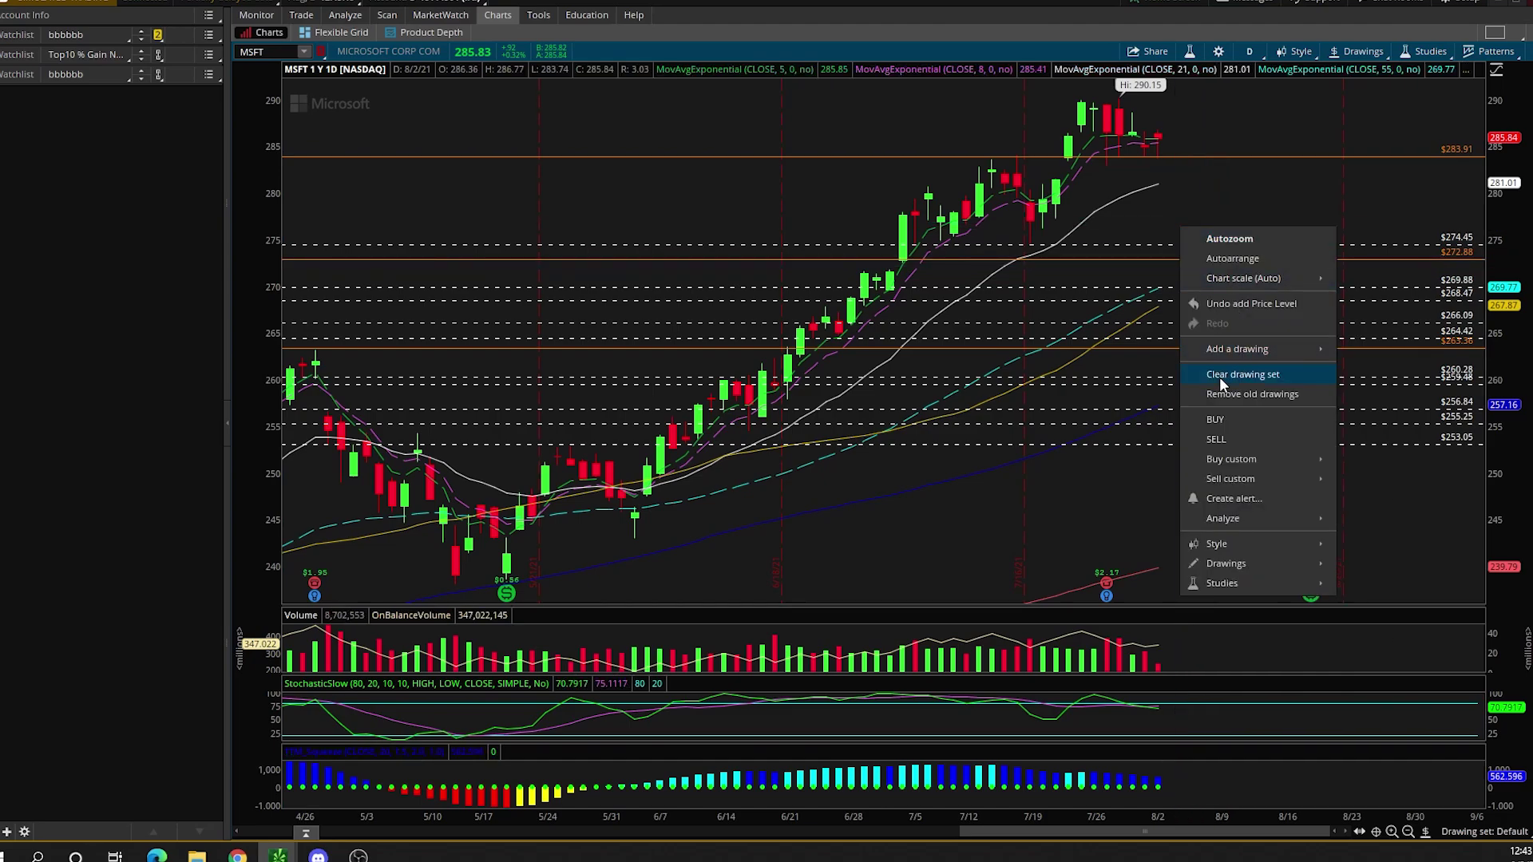
left_click(1219, 375)
left_click(818, 35)
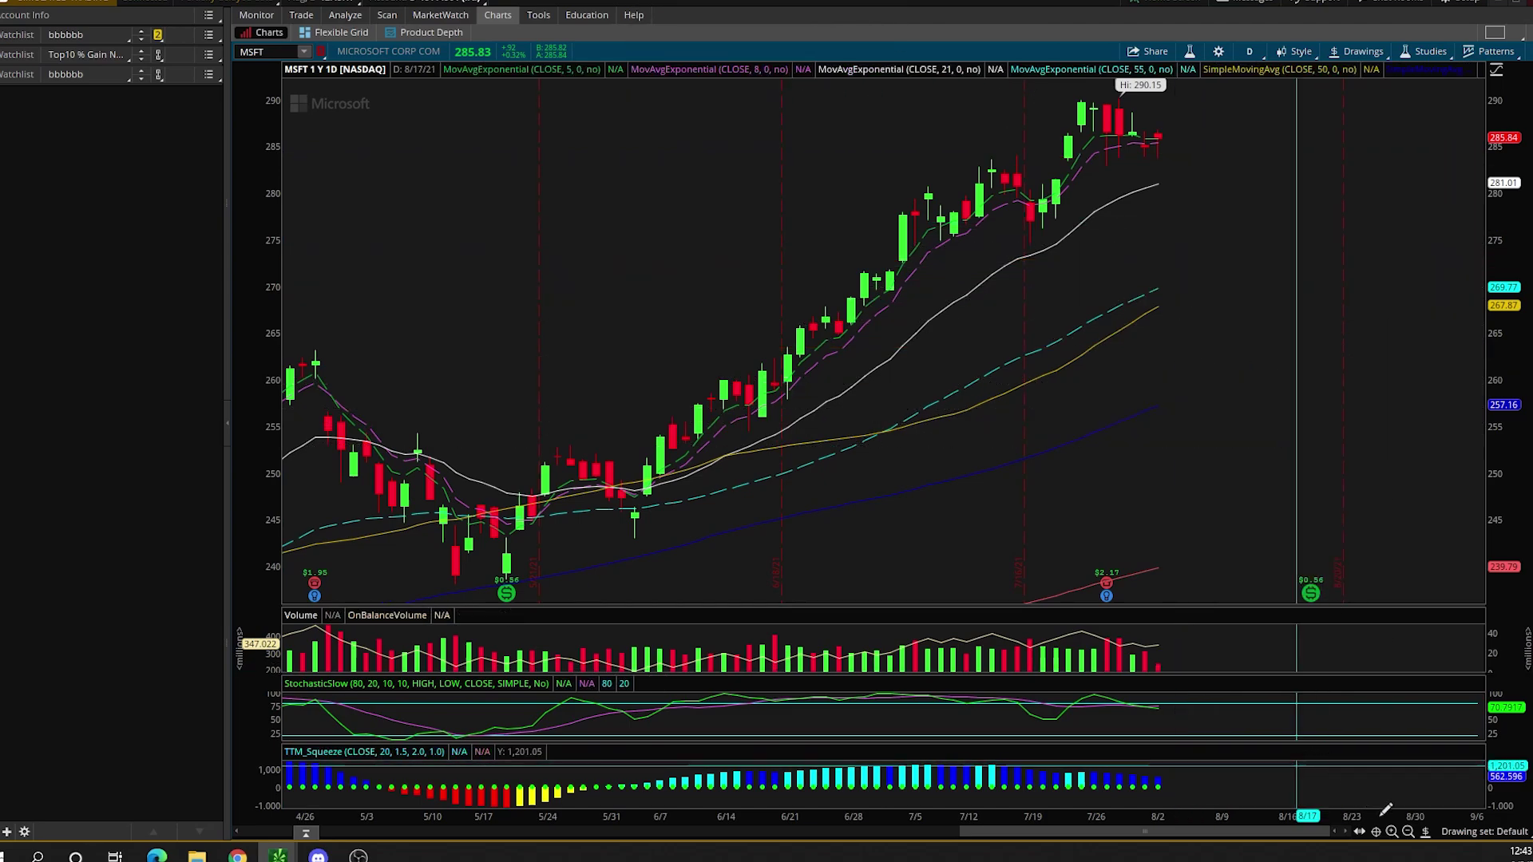
Draw a trendline rising from about 272.88 in mid-July to about 286.63 in late August
left_click(1426, 831)
left_click(1433, 535)
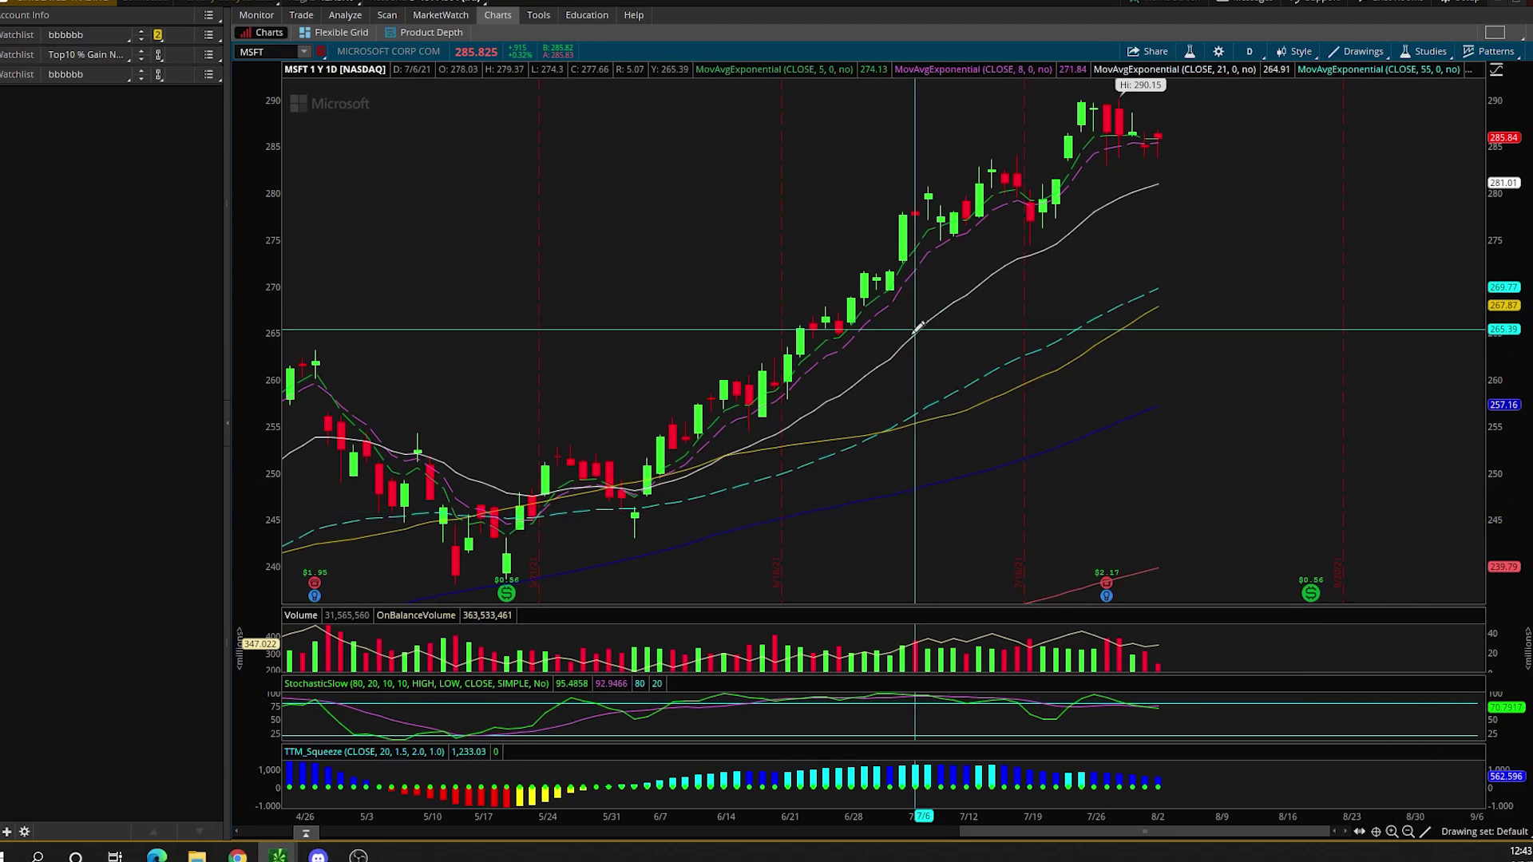
left_click(1028, 256)
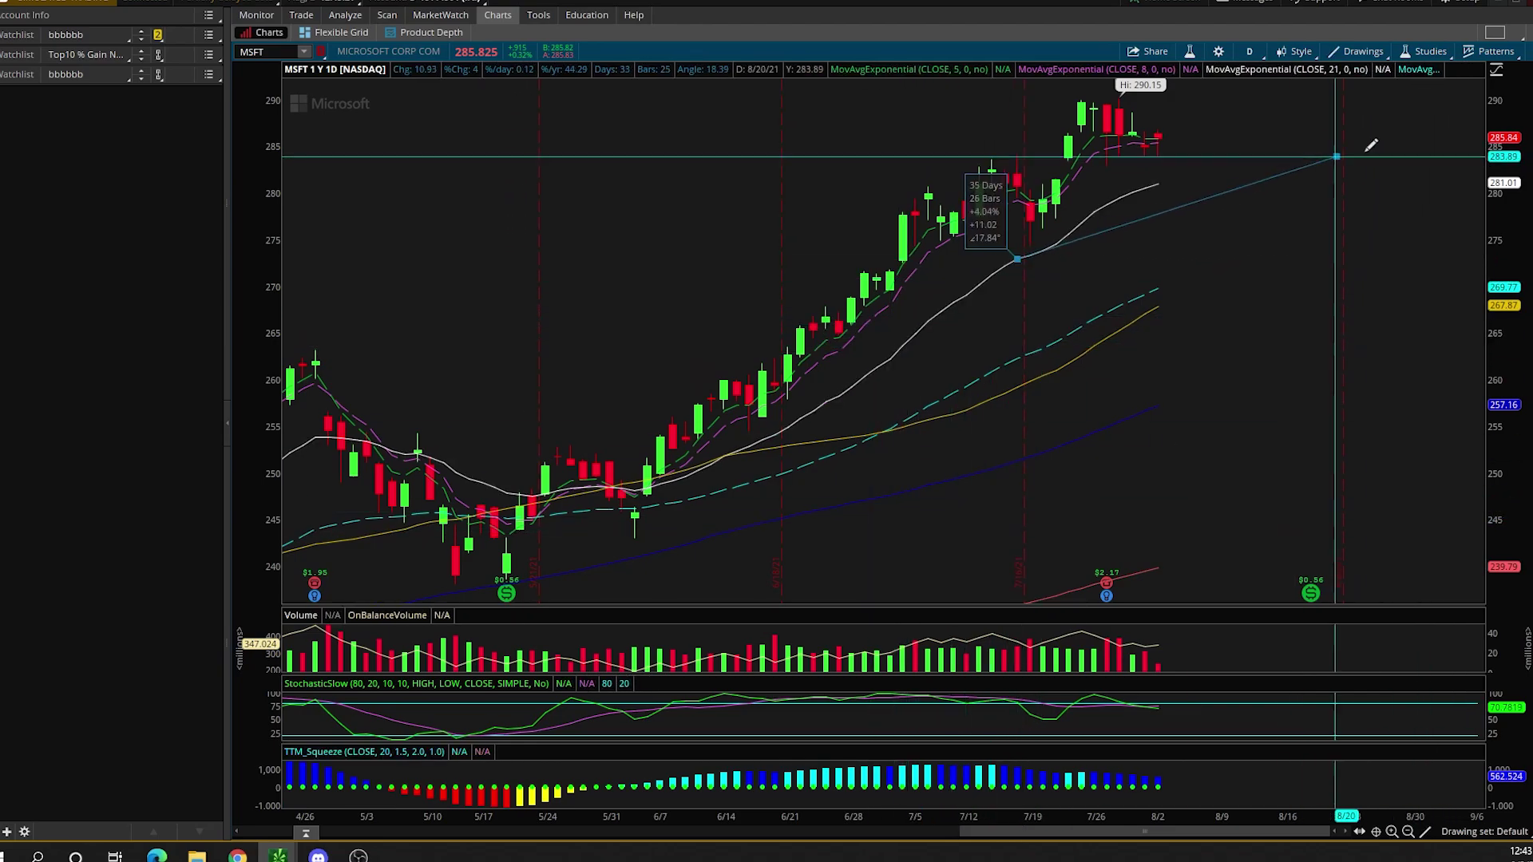
left_click(1399, 132)
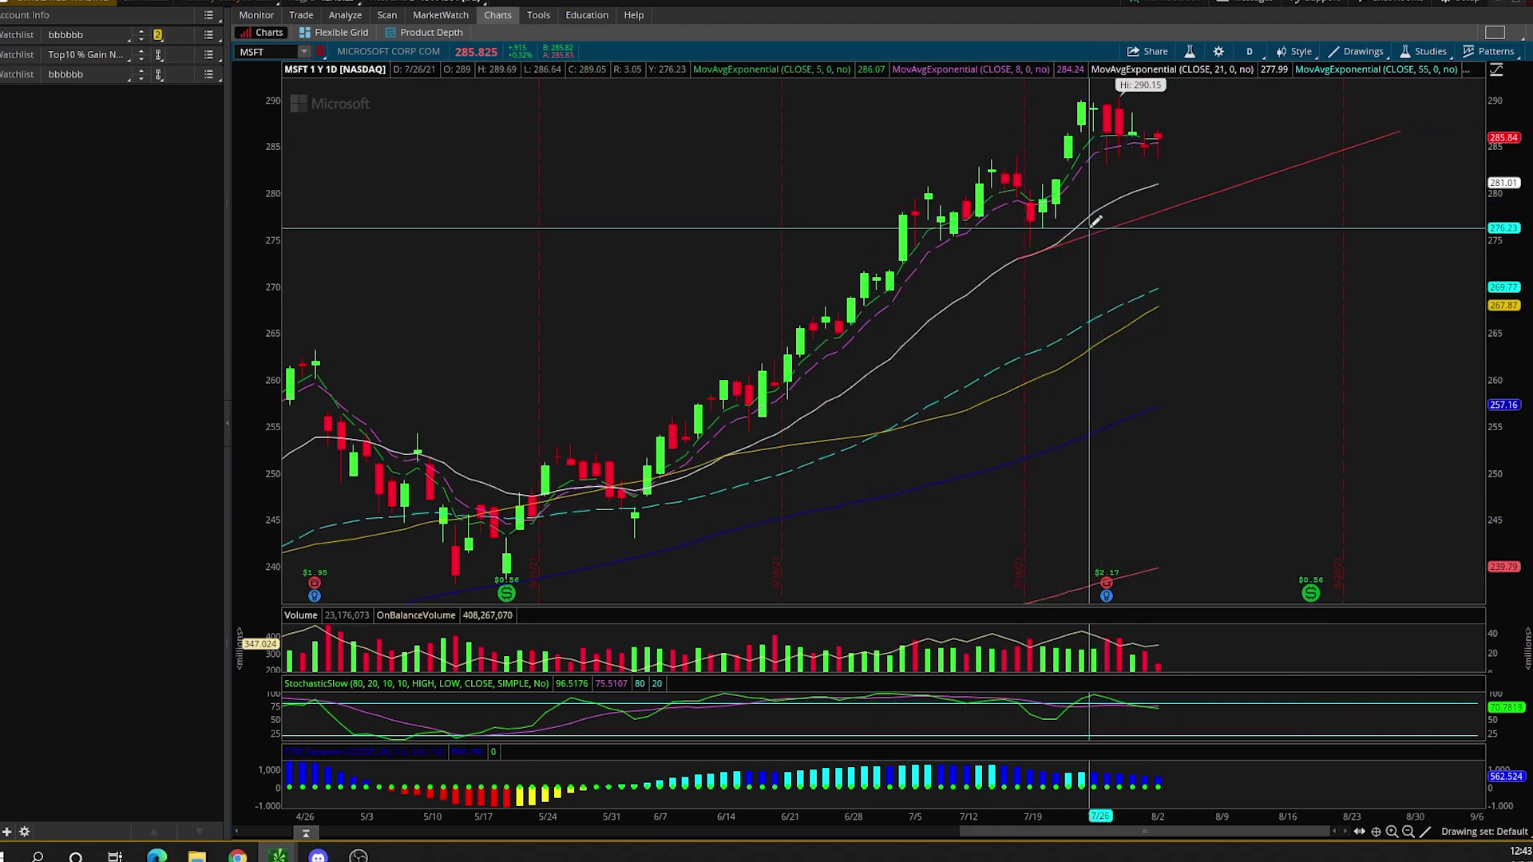
Change the color of the rising MSFT trendline to yellow in its properties
right_click(1181, 204)
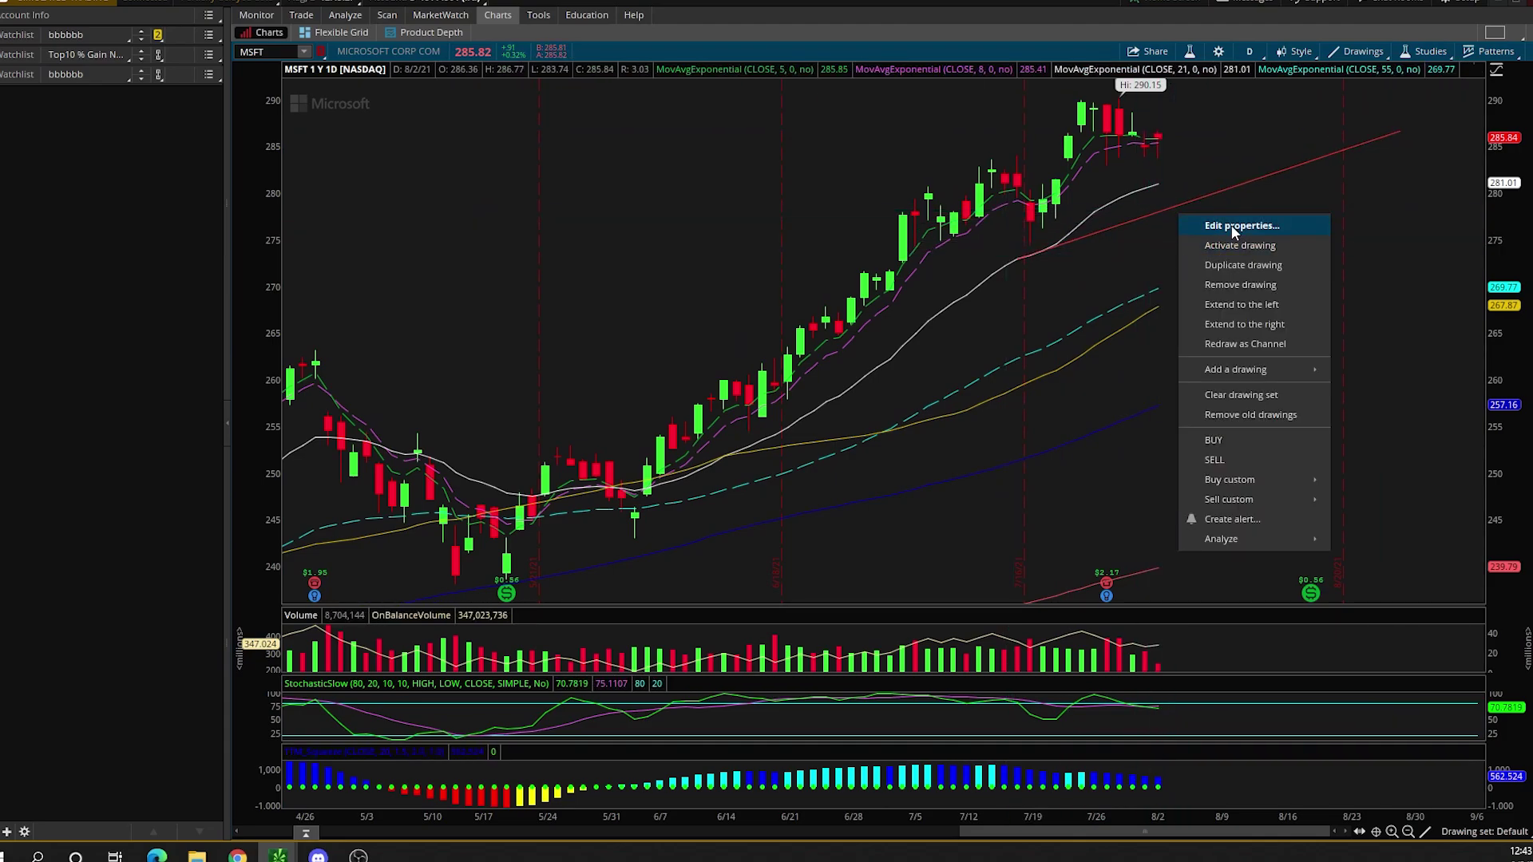
left_click(1232, 228)
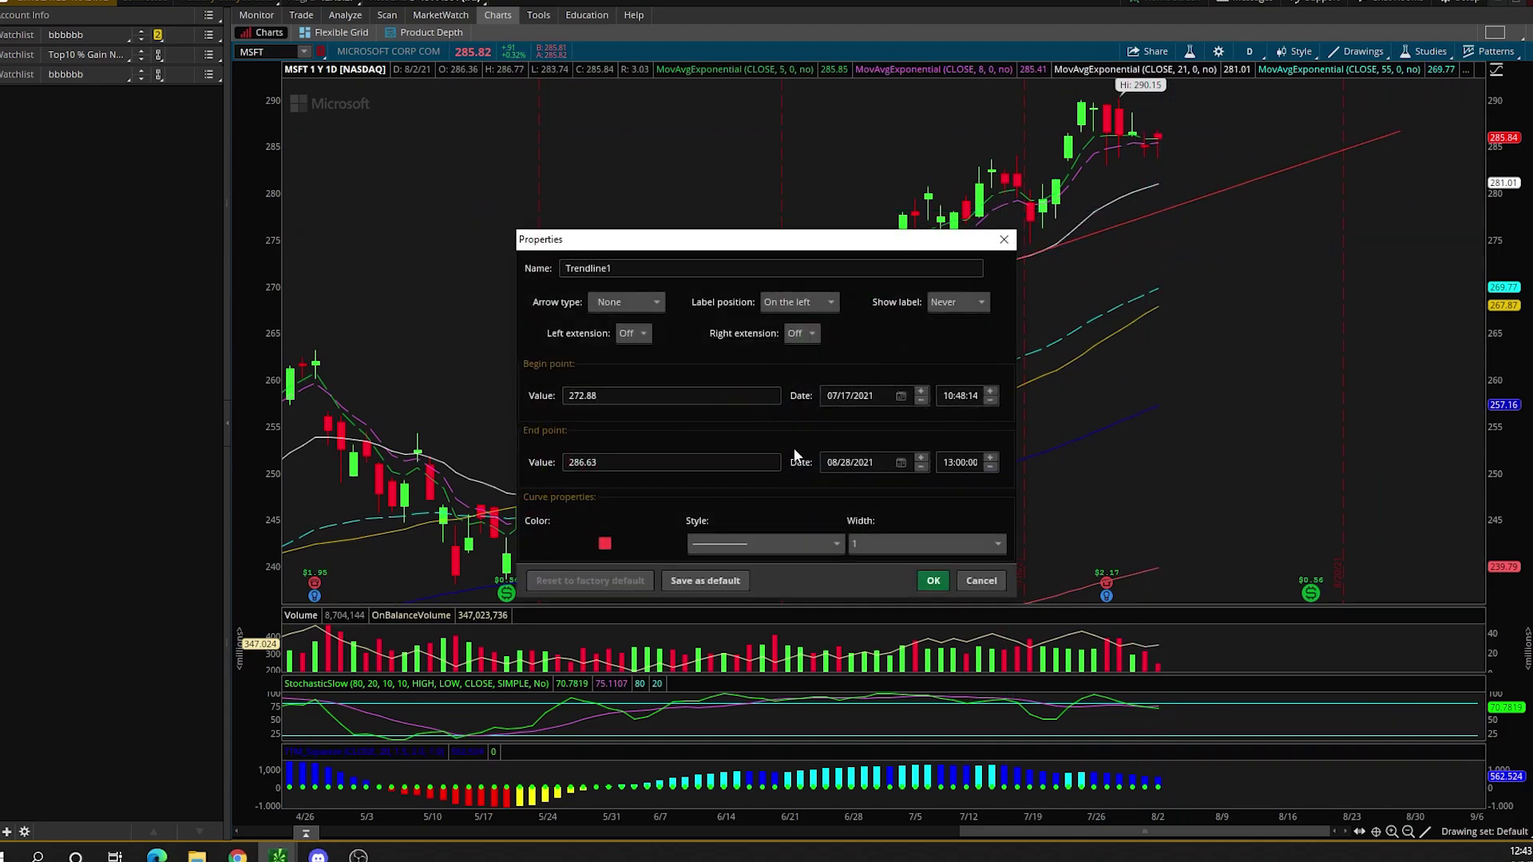
left_click(610, 548)
left_click(600, 638)
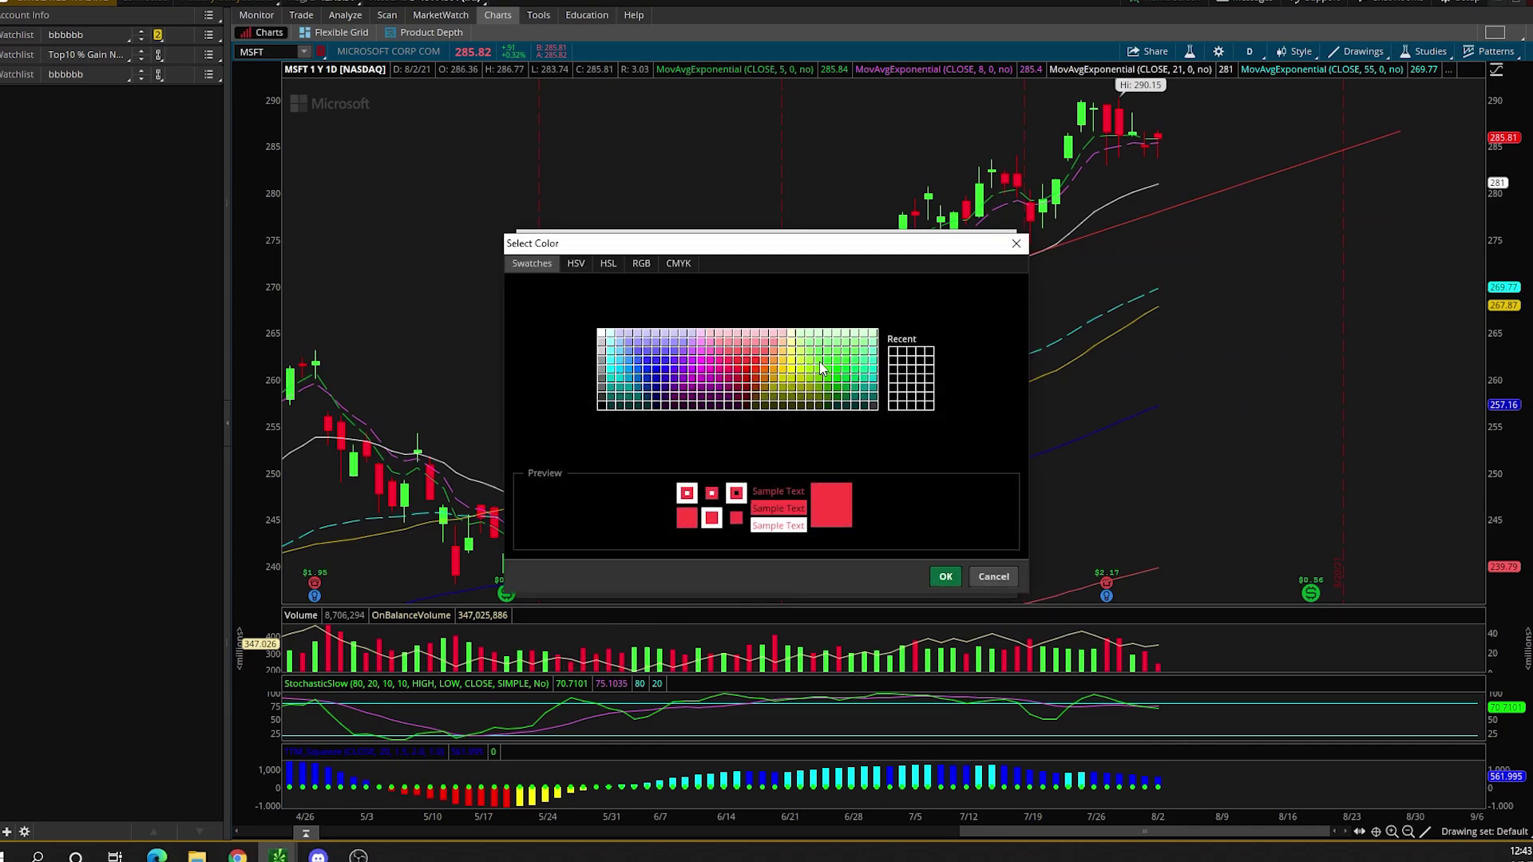
left_click(797, 374)
left_click(941, 574)
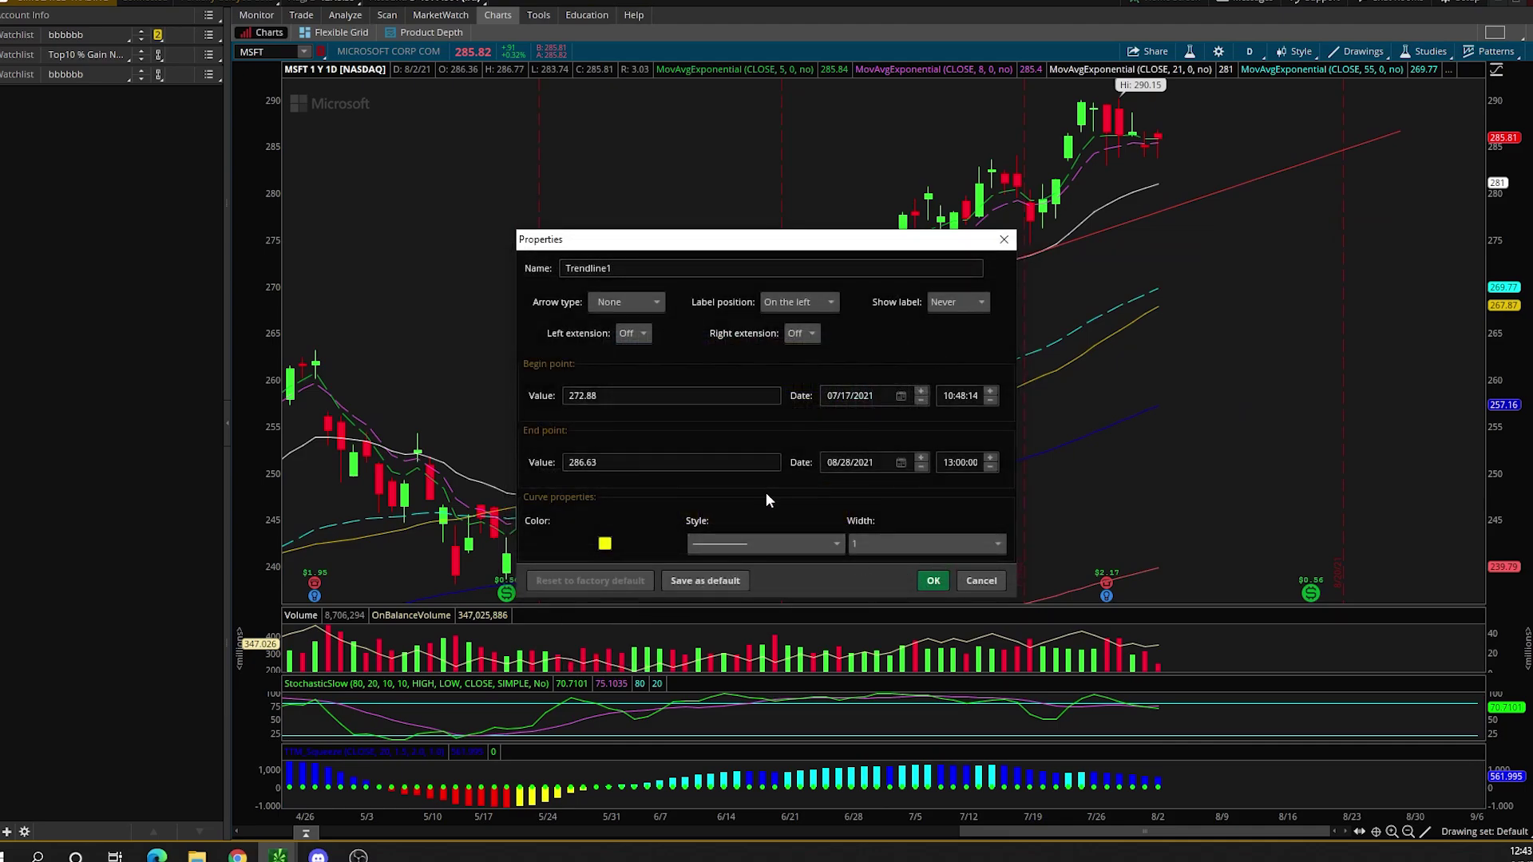
Set the trendline's width to 3 and save its style as the default for trendlines
left_click(872, 546)
left_click(861, 611)
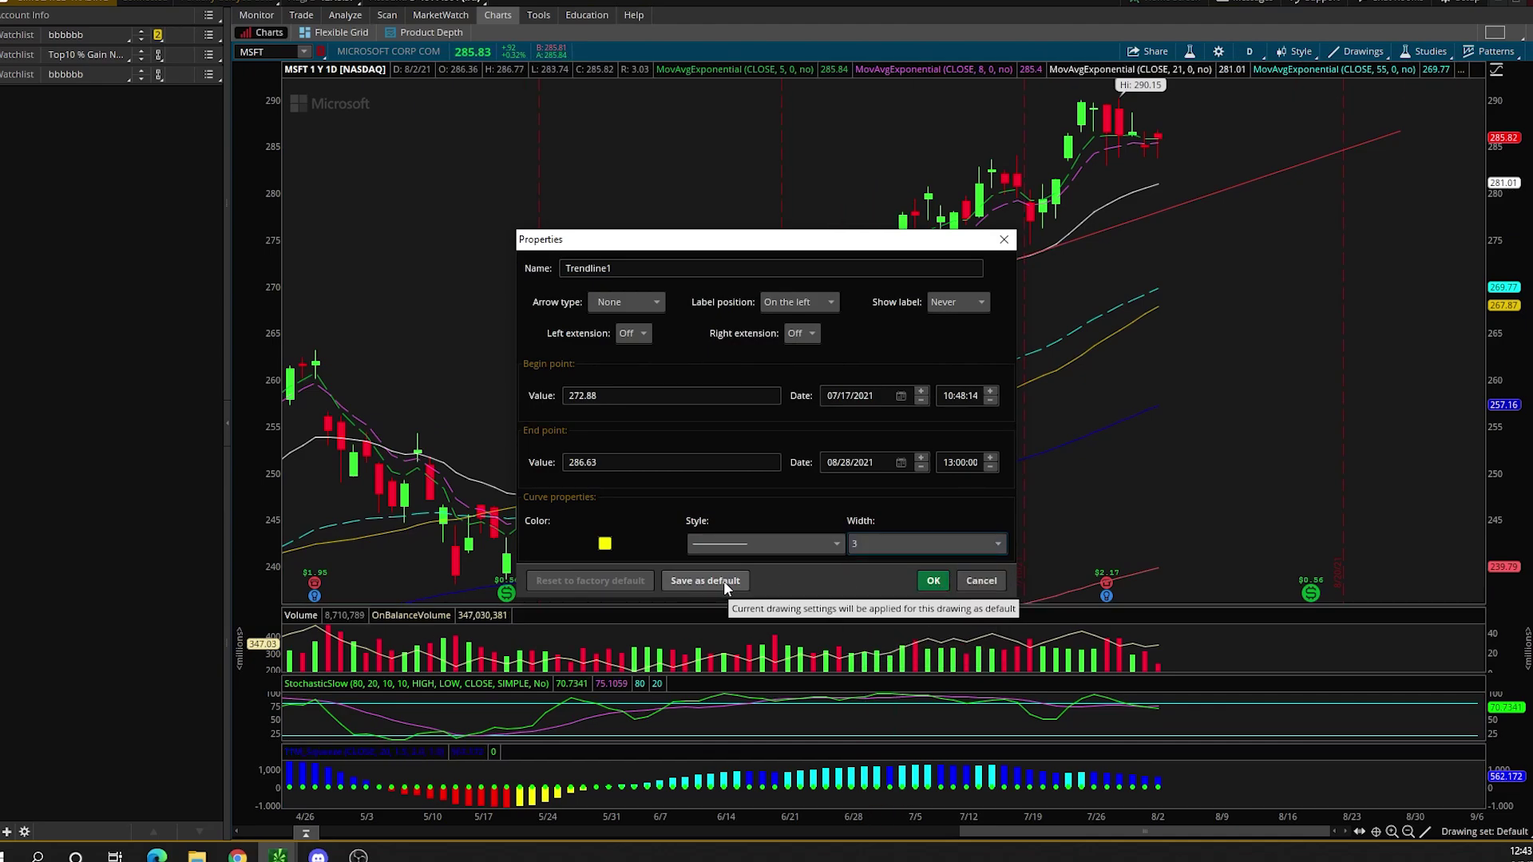
left_click(723, 581)
left_click(934, 581)
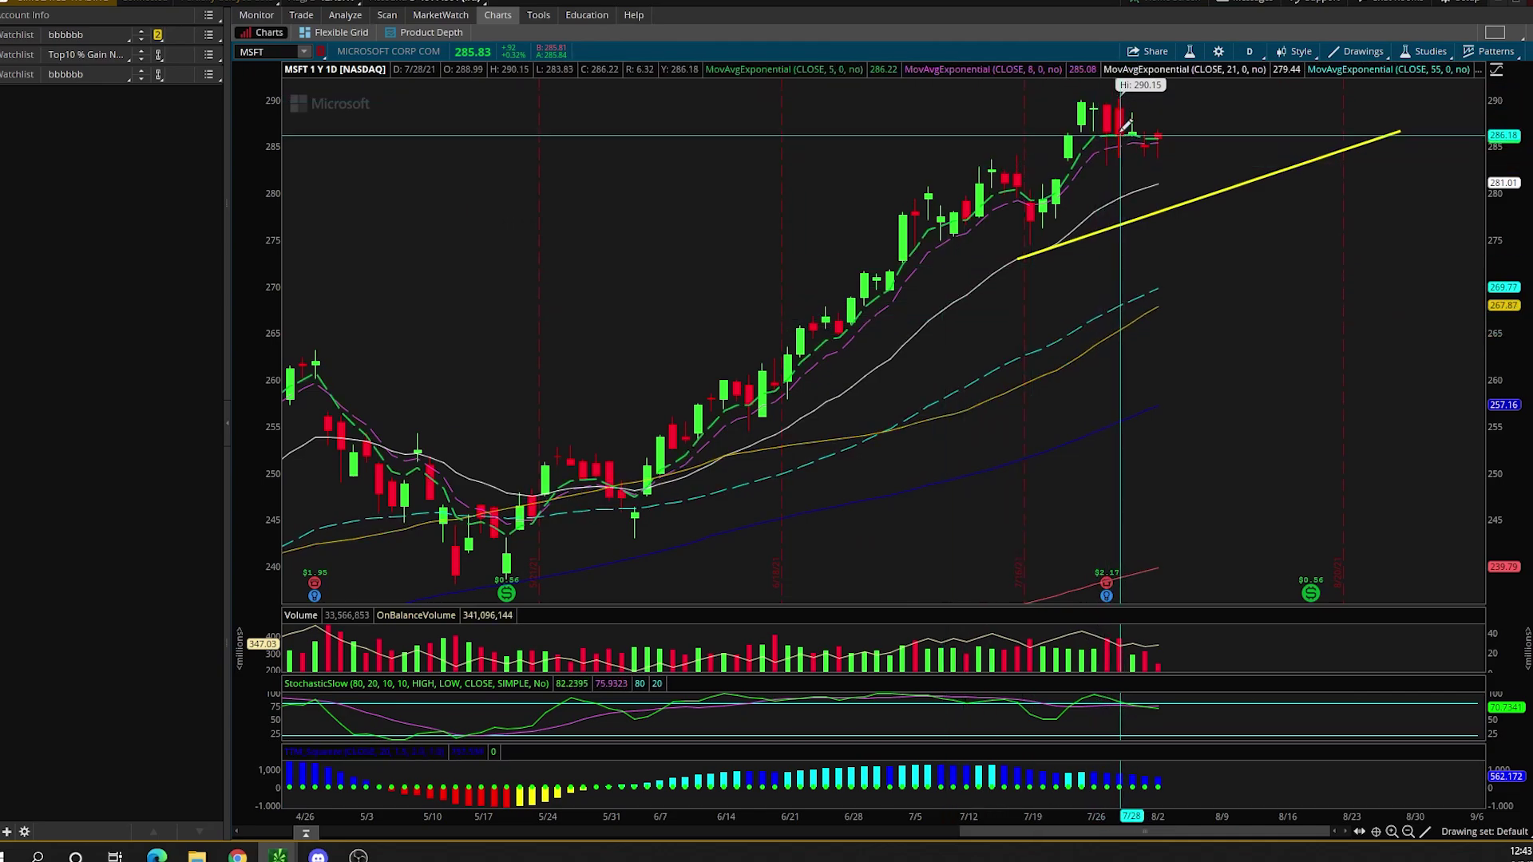
Draw two converging trendlines from July 27 to early August, one falling from about 290 to 287, one rising from about 283 to 284.5
left_click_drag(1116, 95, 1184, 128)
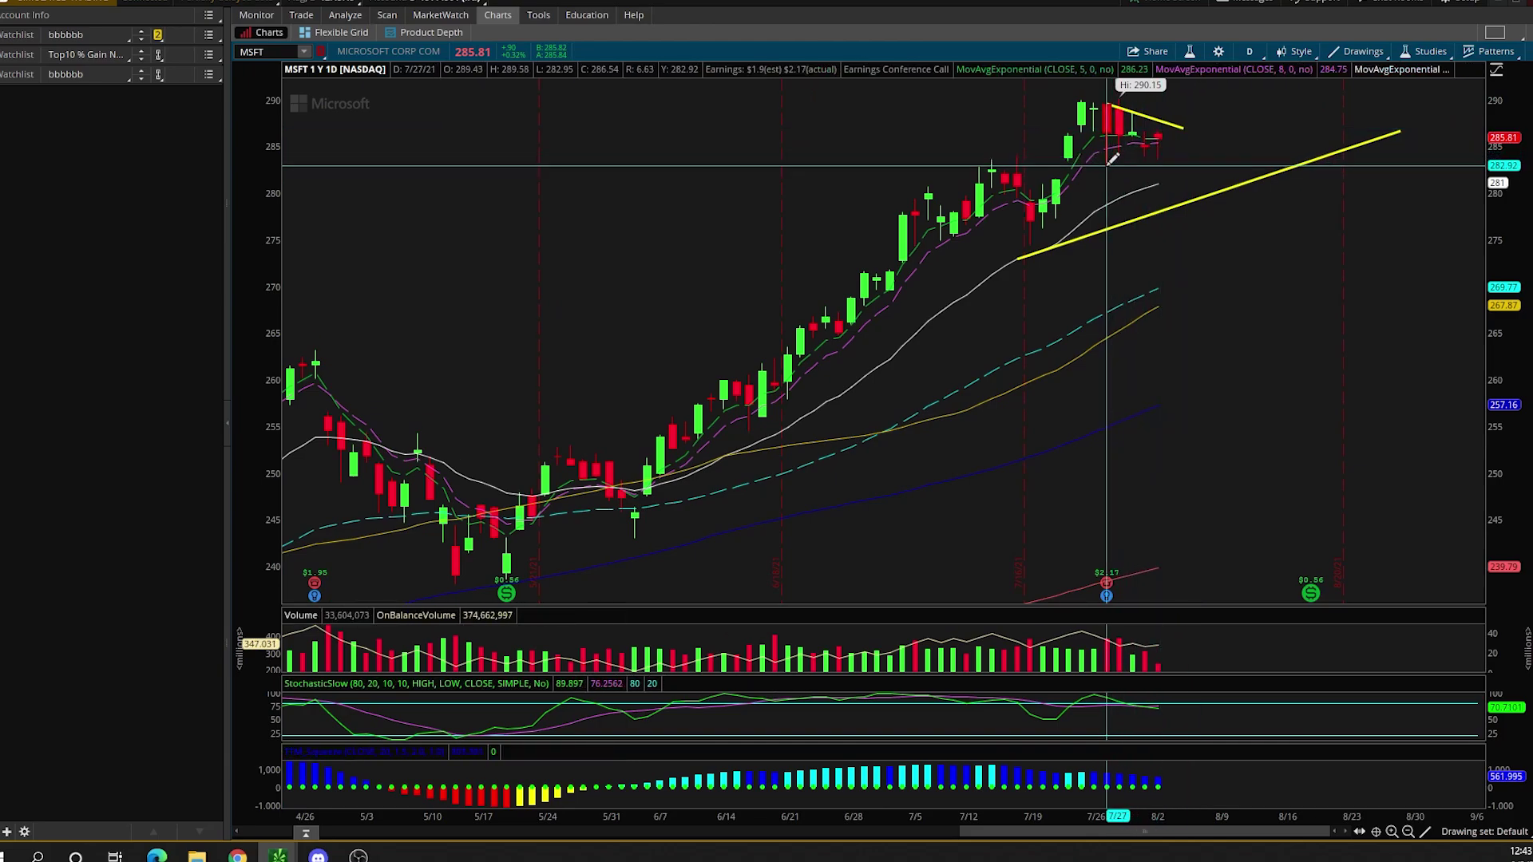
left_click_drag(1106, 164, 1193, 147)
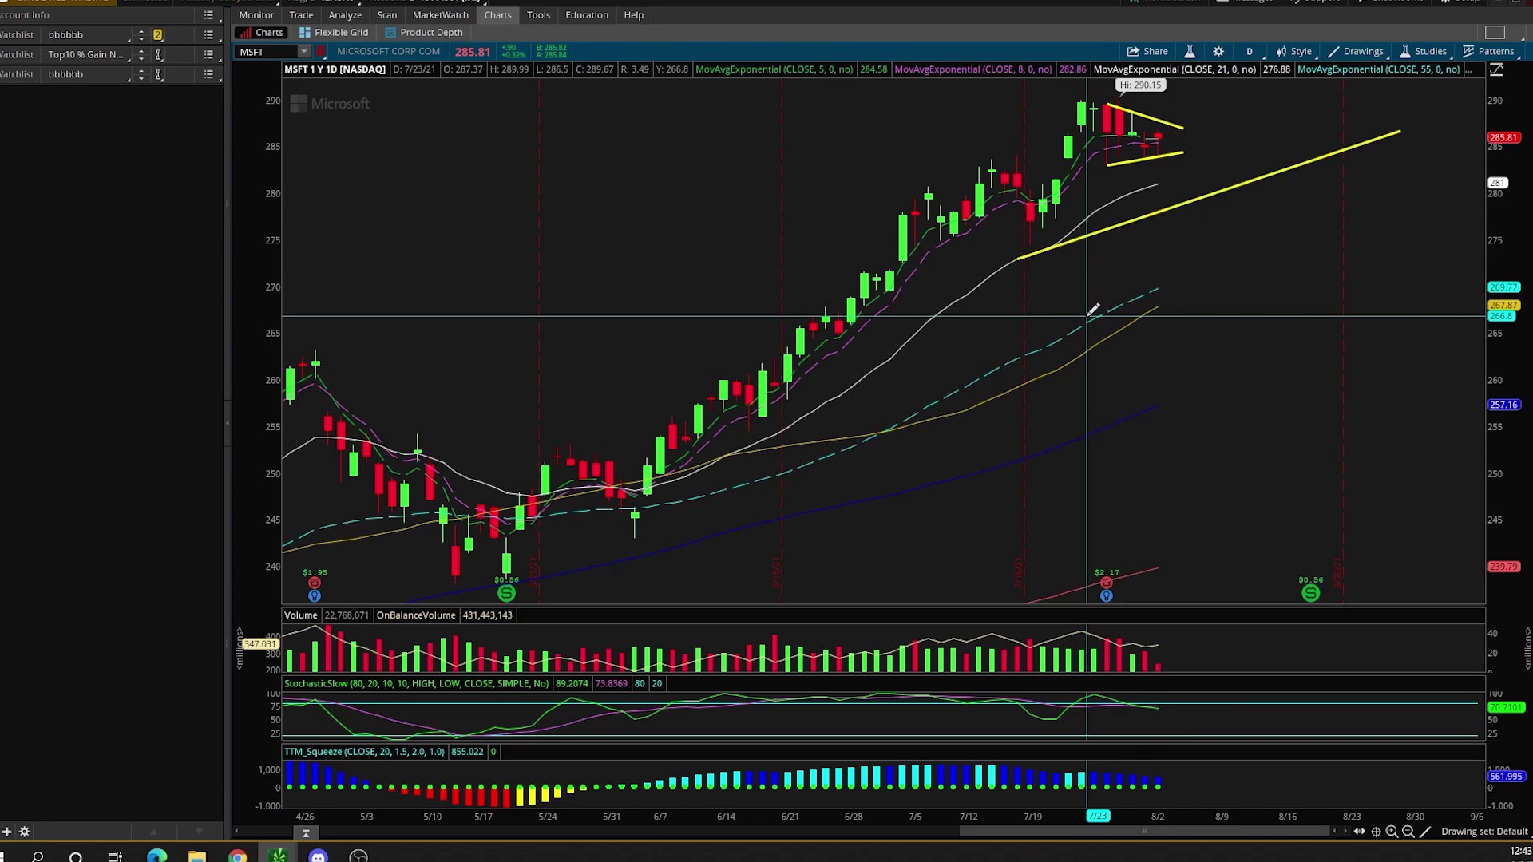
Examine how the MSFT trendlines carry over to the detached chart, the linked MSFT flexible grid and the eight-symbol grid
scroll(467, 345, "up", 2)
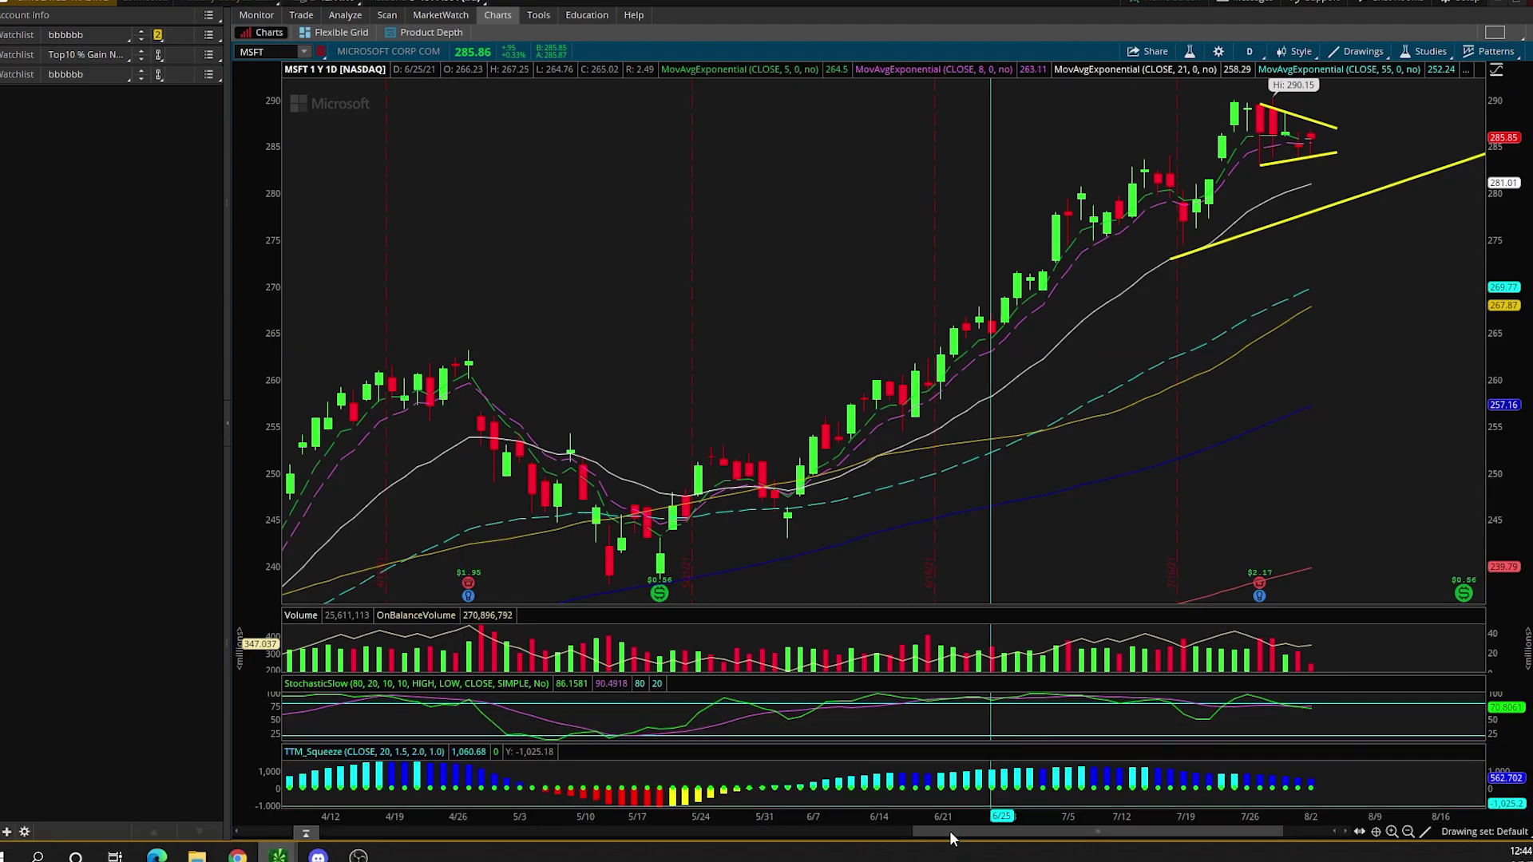
left_click(1084, 788)
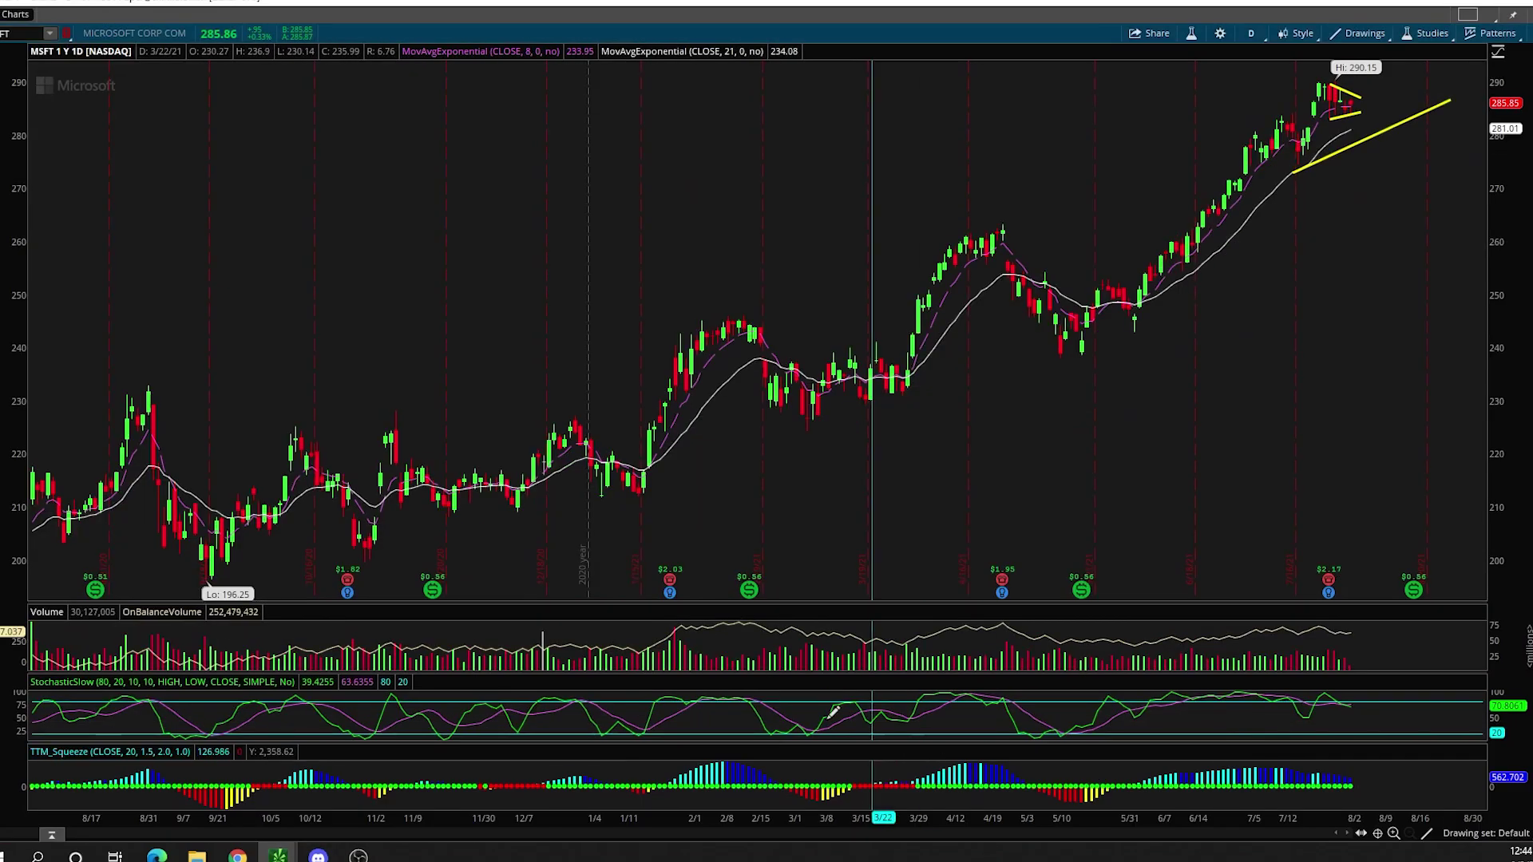
mouse_move(279, 856)
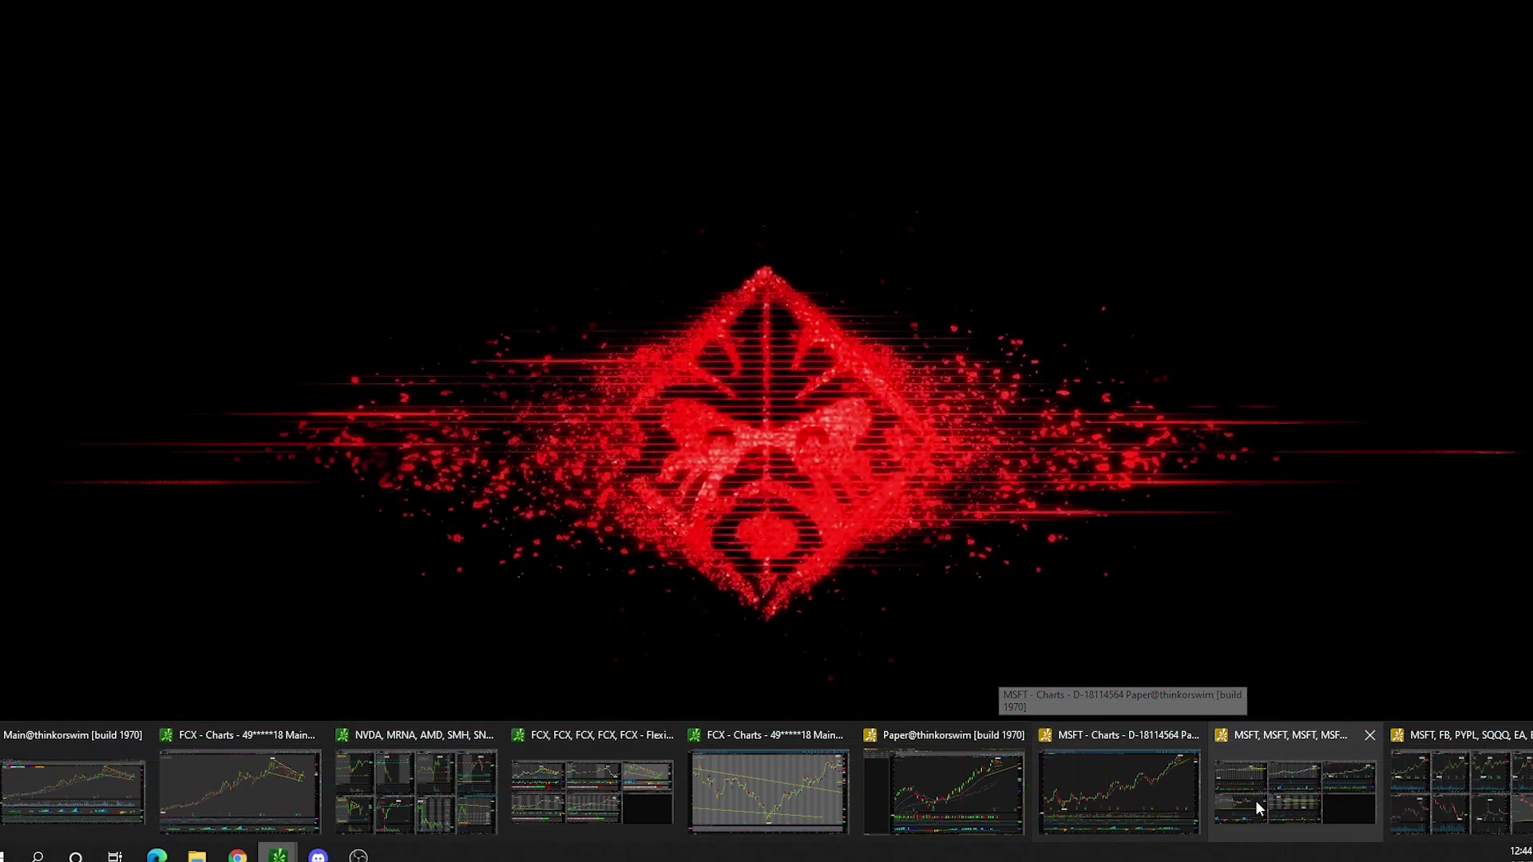
left_click(1255, 800)
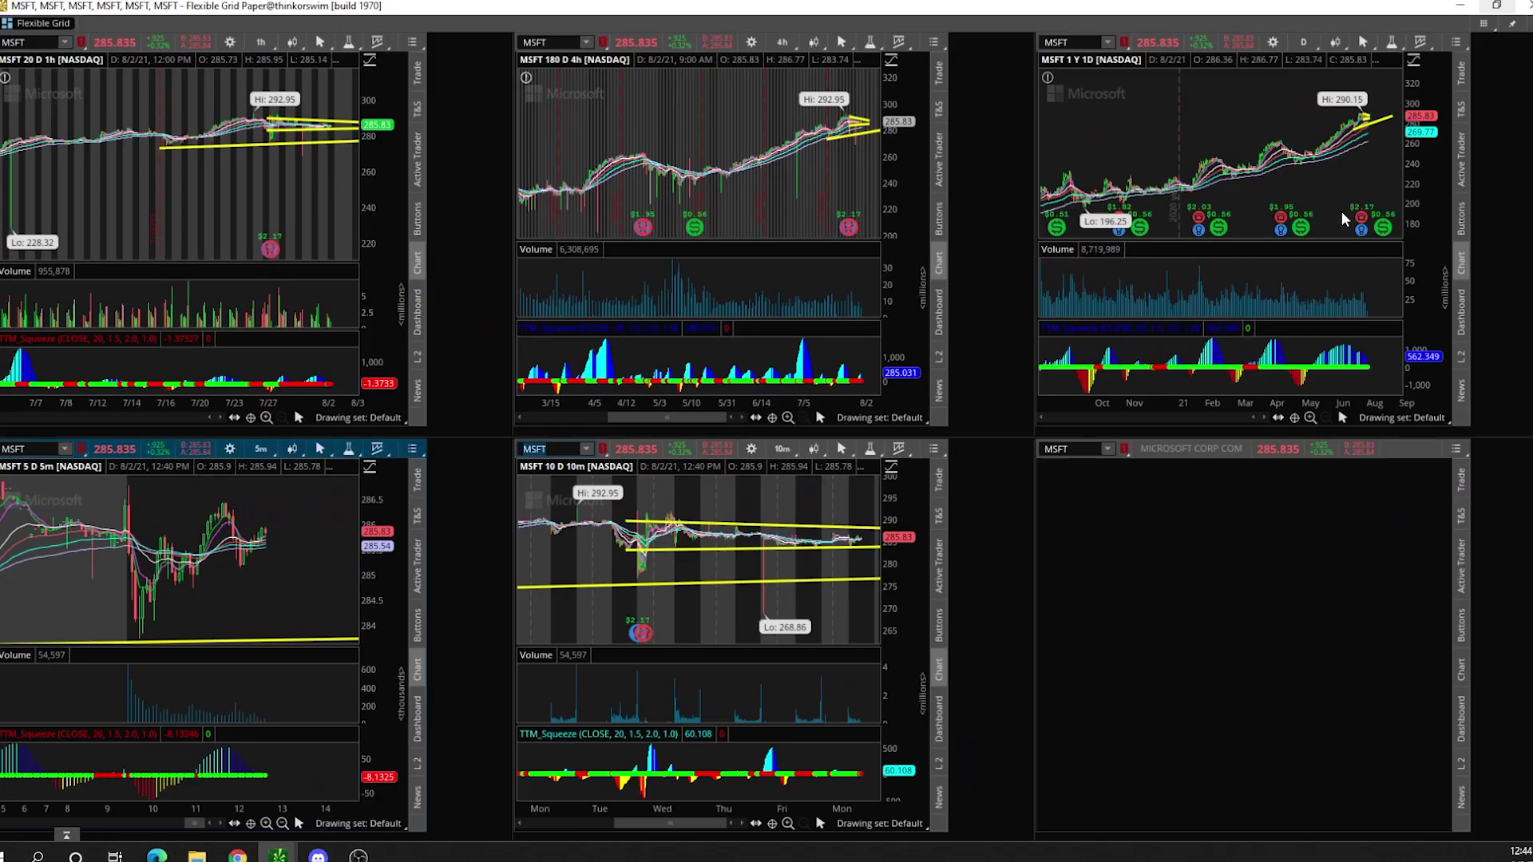
mouse_move(279, 856)
left_click(1493, 796)
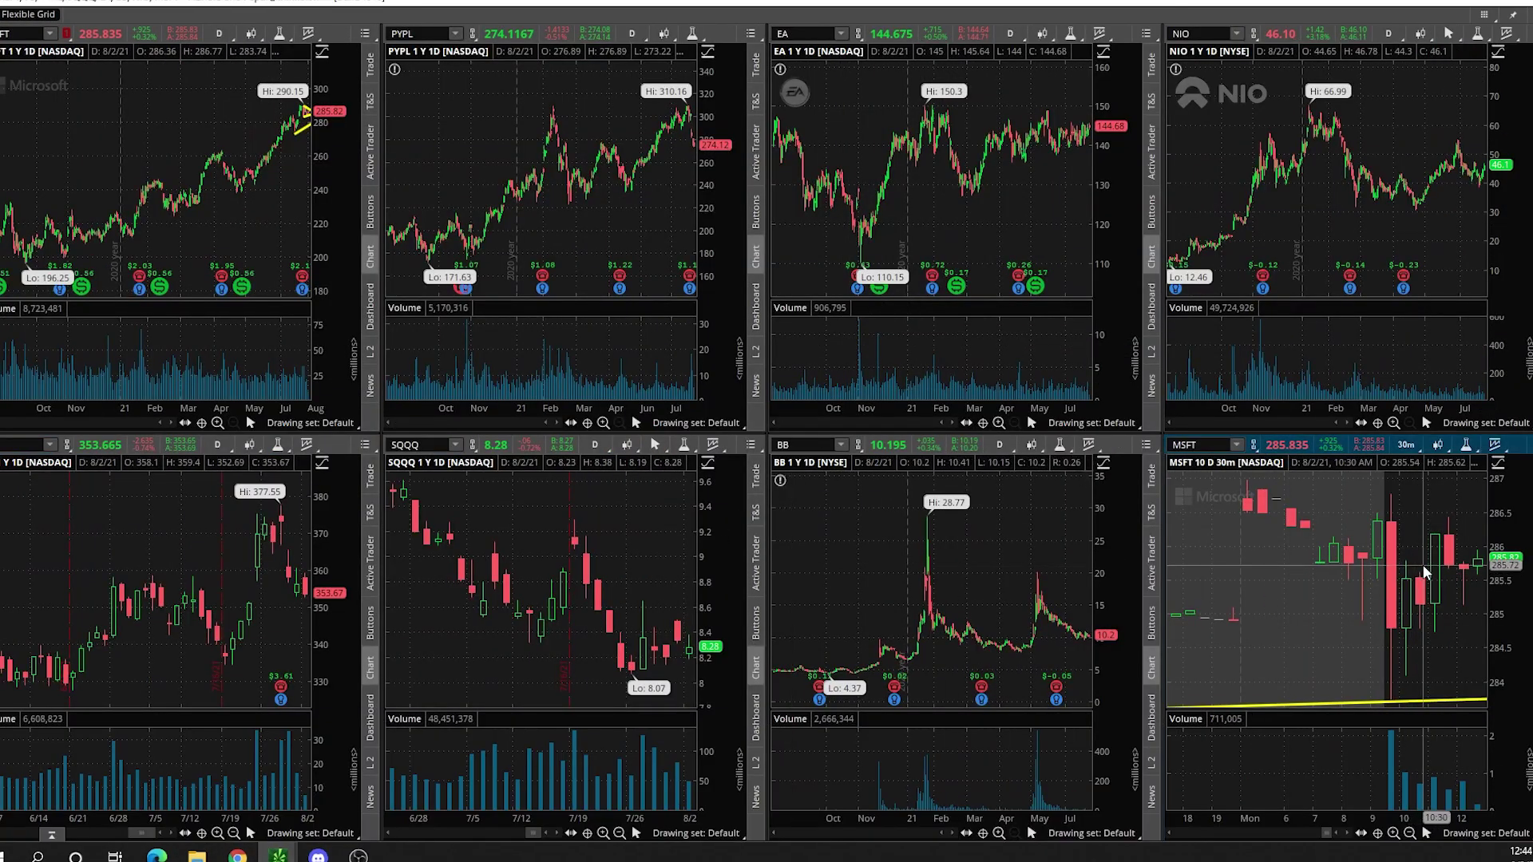
key("alt+Tab")
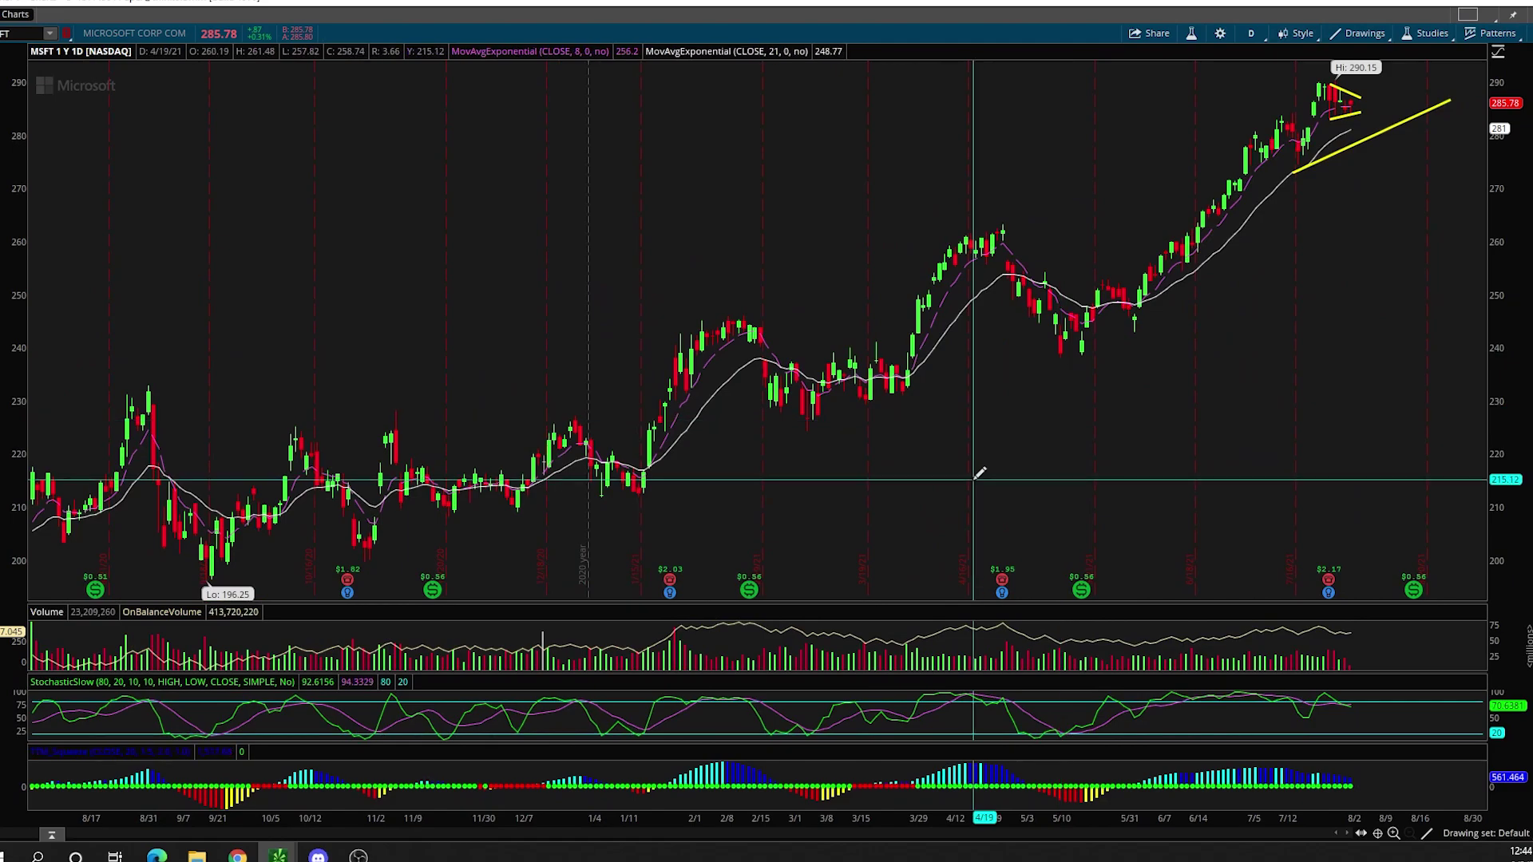